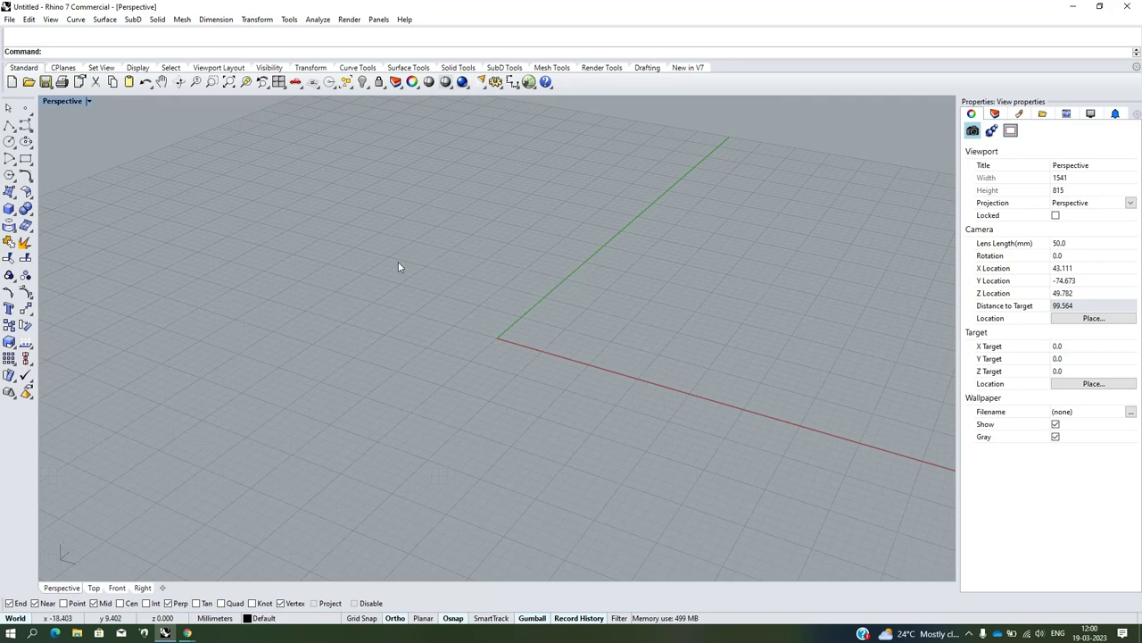
Orbit and zoom the empty Perspective grid, then bring up the box-creation options
{"action": "scroll", "coordinate": [424, 291], "scroll_direction": "down", "scroll_amount": 2}
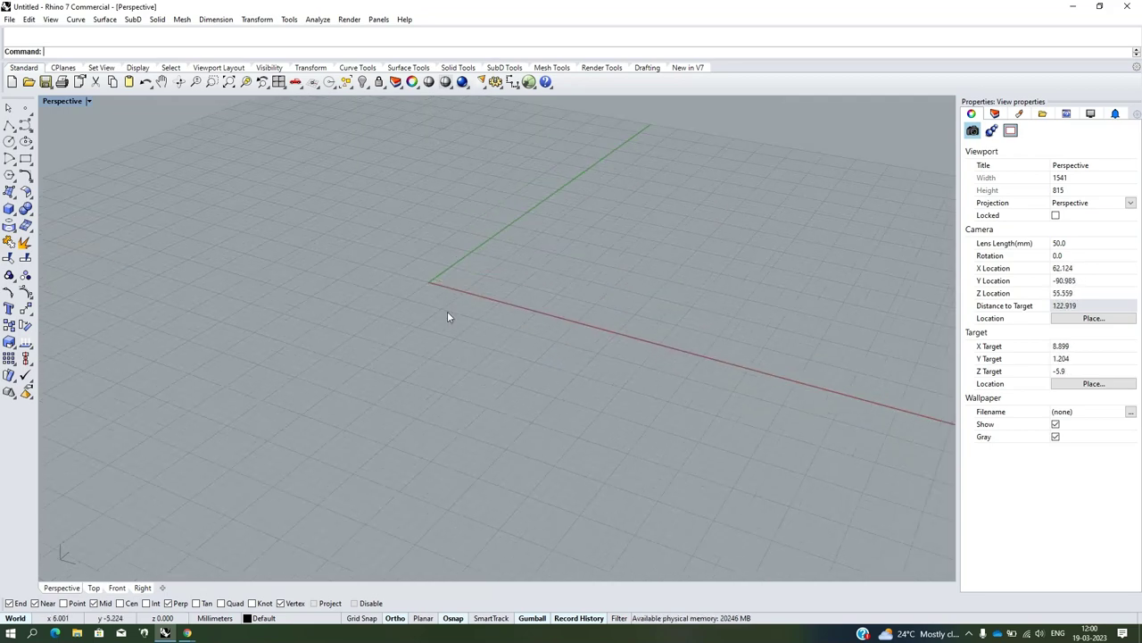
{"action": "mouse_move", "coordinate": [441, 316]}
{"action": "right_mouse_down"}
{"action": "mouse_move", "coordinate": [467, 344]}
{"action": "mouse_move", "coordinate": [438, 295]}
{"action": "right_mouse_up"}
{"action": "scroll", "coordinate": [438, 295], "scroll_direction": "up", "scroll_amount": 3}
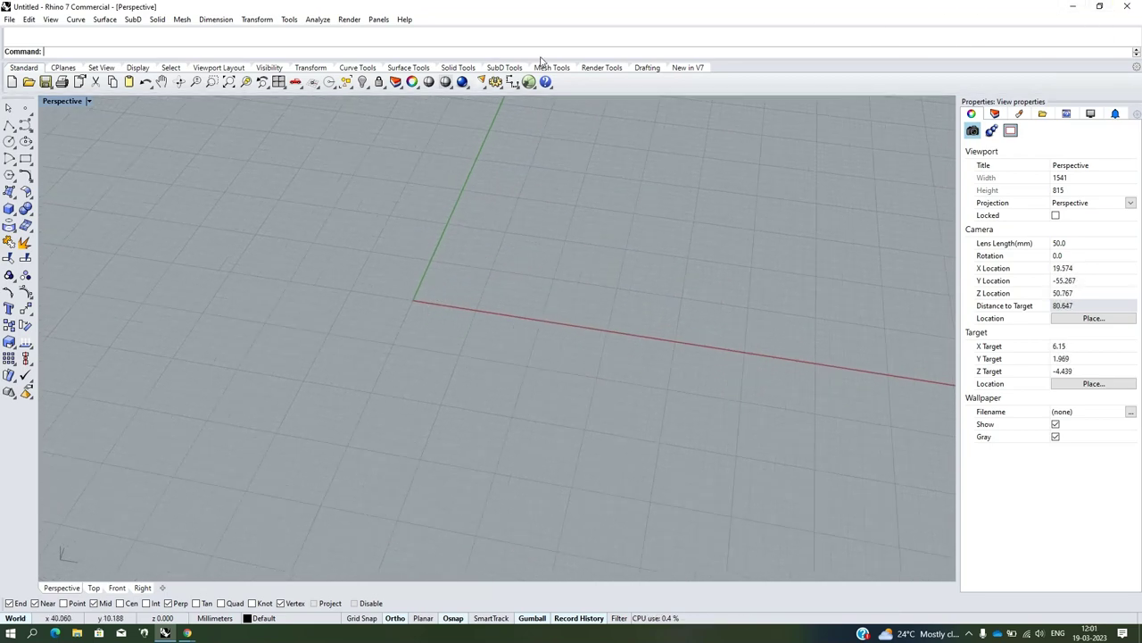
{"action": "left_click", "coordinate": [16, 215]}
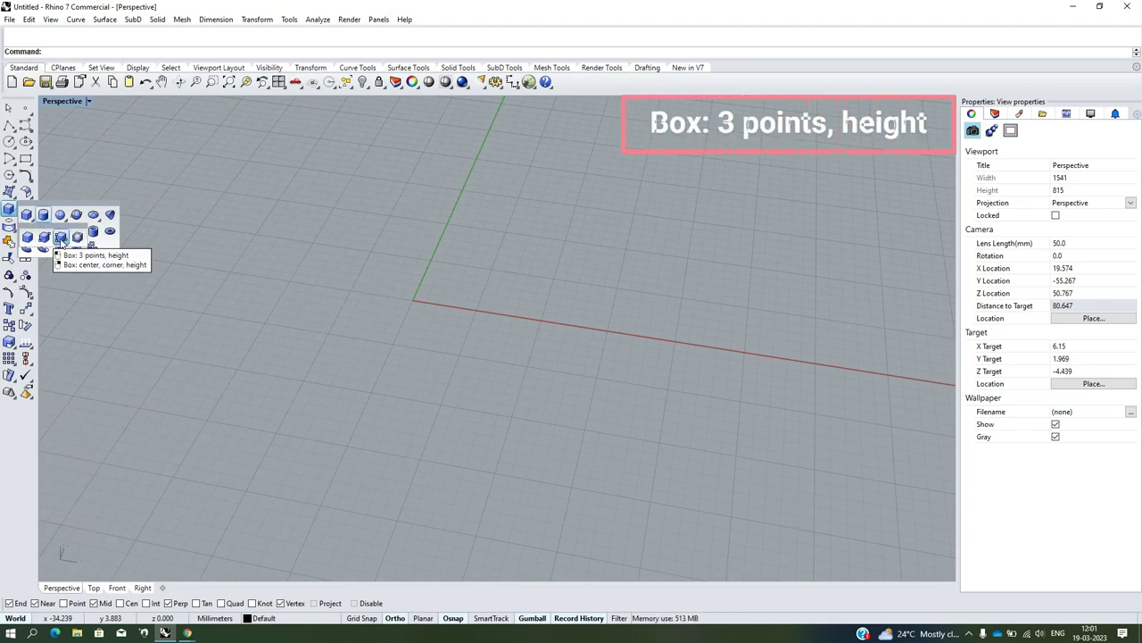
Create a 7 × 3 × 2.5 mm box from the origin using Box: 3 points, height
{"action": "left_click", "coordinate": [61, 237]}
{"action": "scroll", "coordinate": [393, 330], "scroll_direction": "down", "scroll_amount": 2}
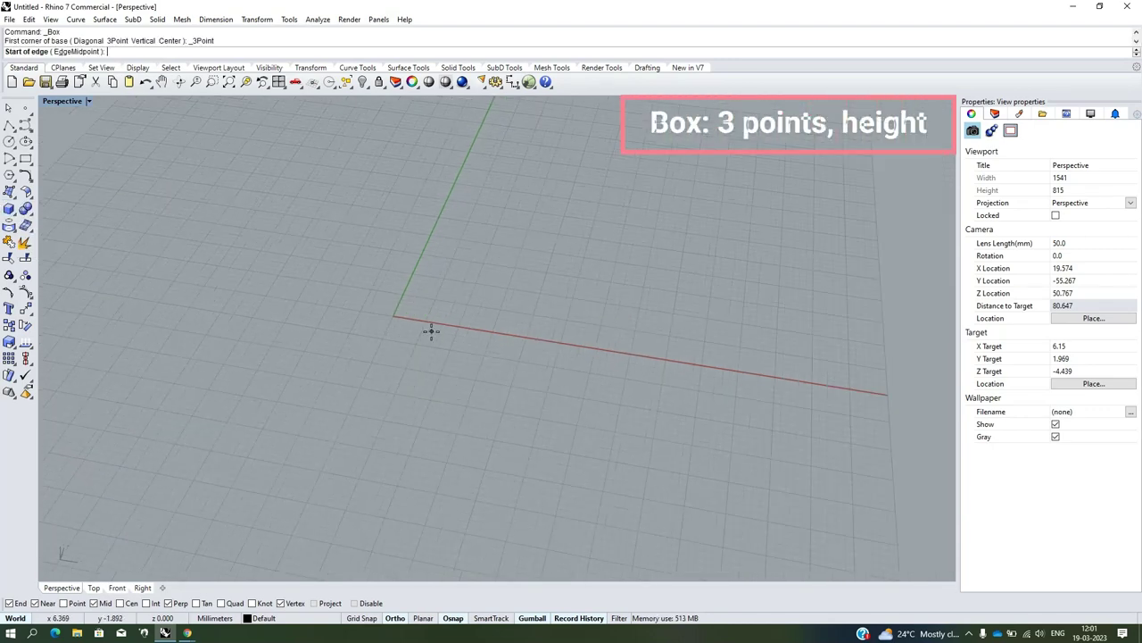
{"action": "type", "text": "0"}
{"action": "key", "text": "Return"}
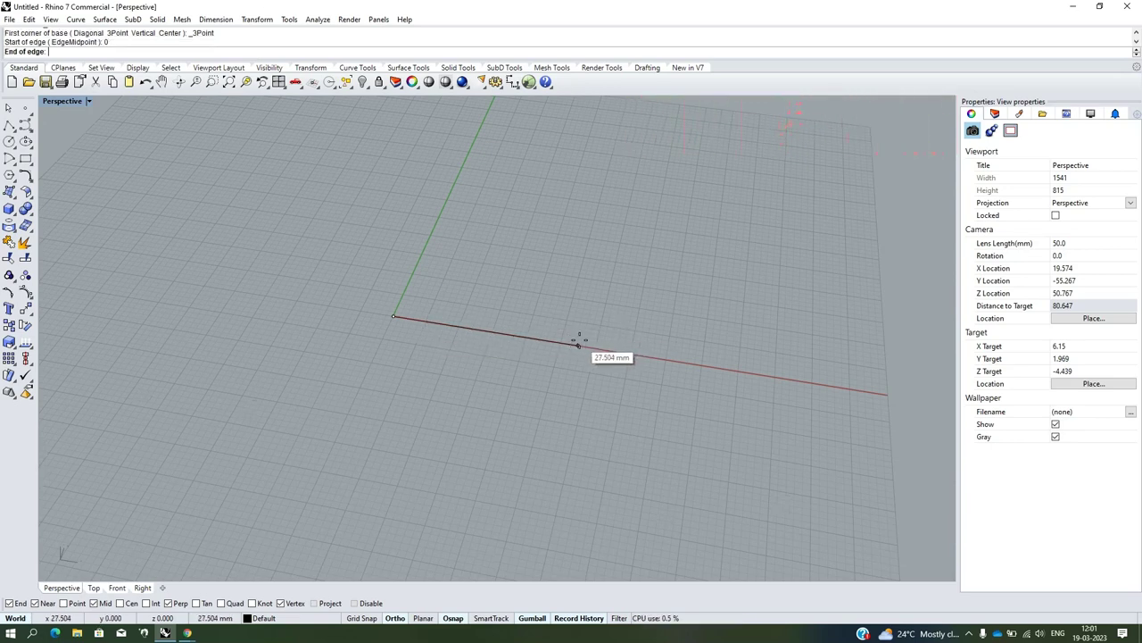
{"action": "type", "text": "7"}
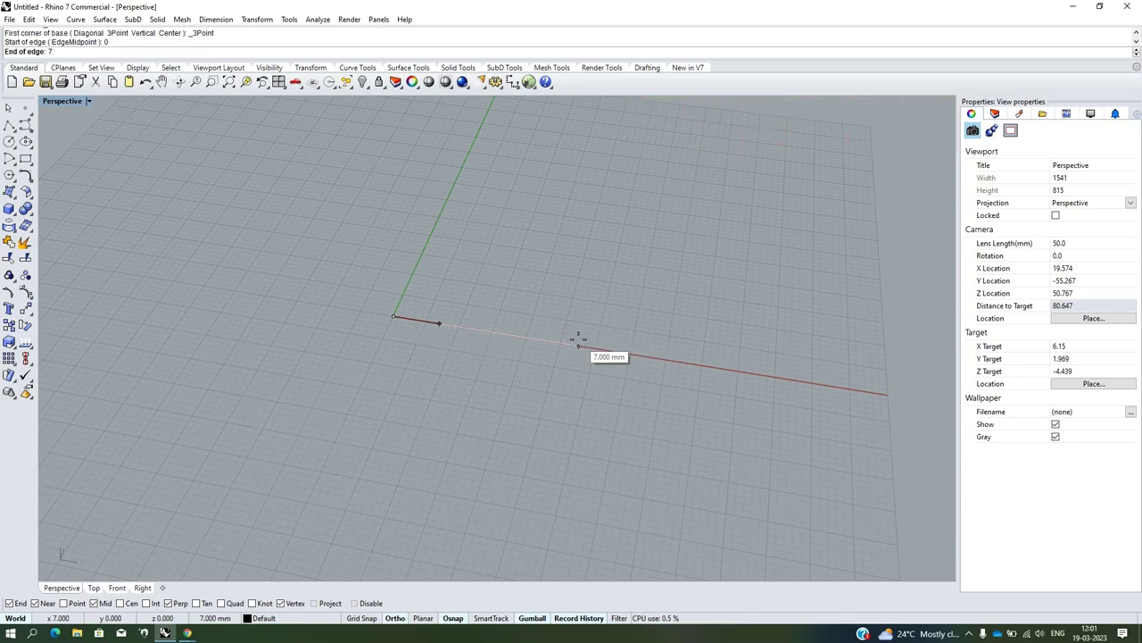
{"action": "key", "text": "Return"}
{"action": "scroll", "coordinate": [548, 311], "scroll_direction": "up", "scroll_amount": 2}
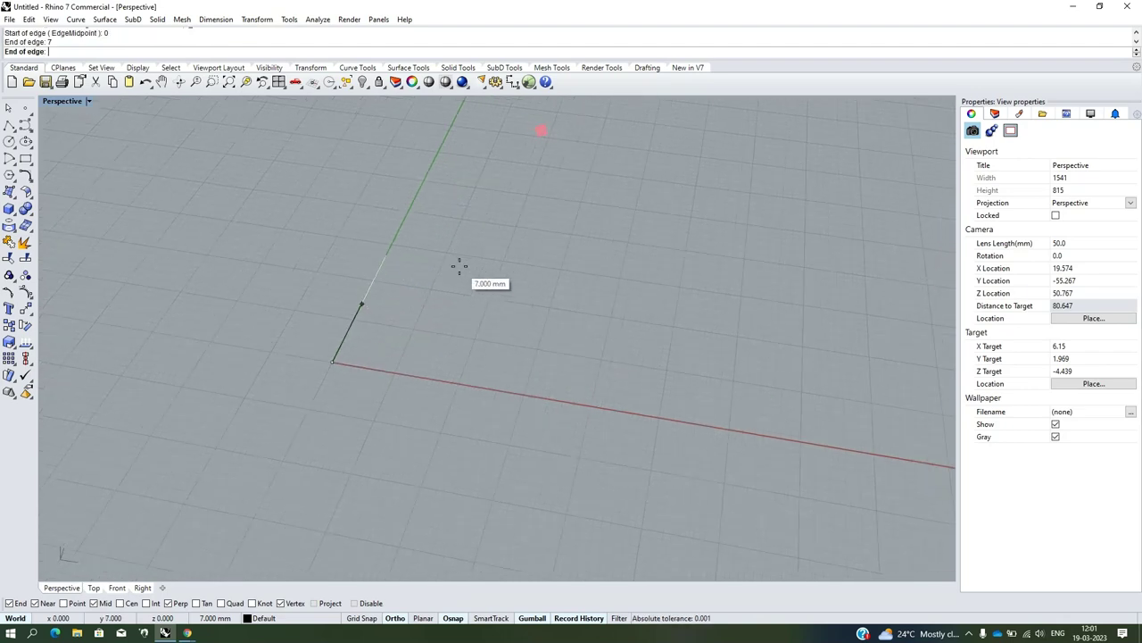
{"action": "left_click", "coordinate": [433, 357]}
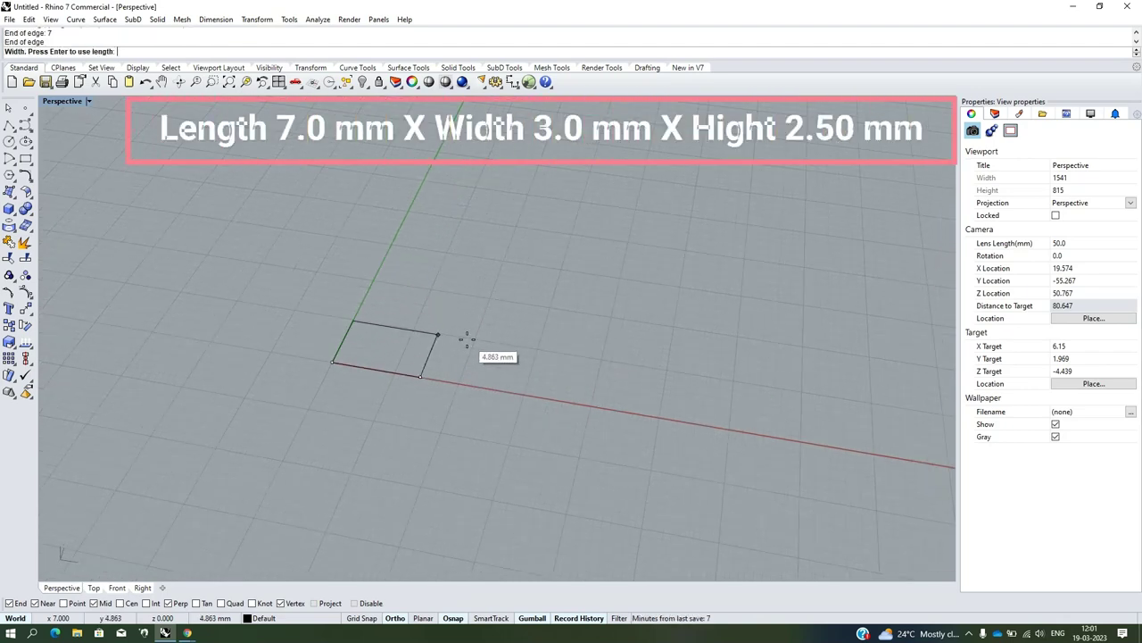
{"action": "mouse_move", "coordinate": [467, 339]}
{"action": "right_mouse_down"}
{"action": "mouse_move", "coordinate": [423, 324]}
{"action": "mouse_move", "coordinate": [454, 316]}
{"action": "right_mouse_up"}
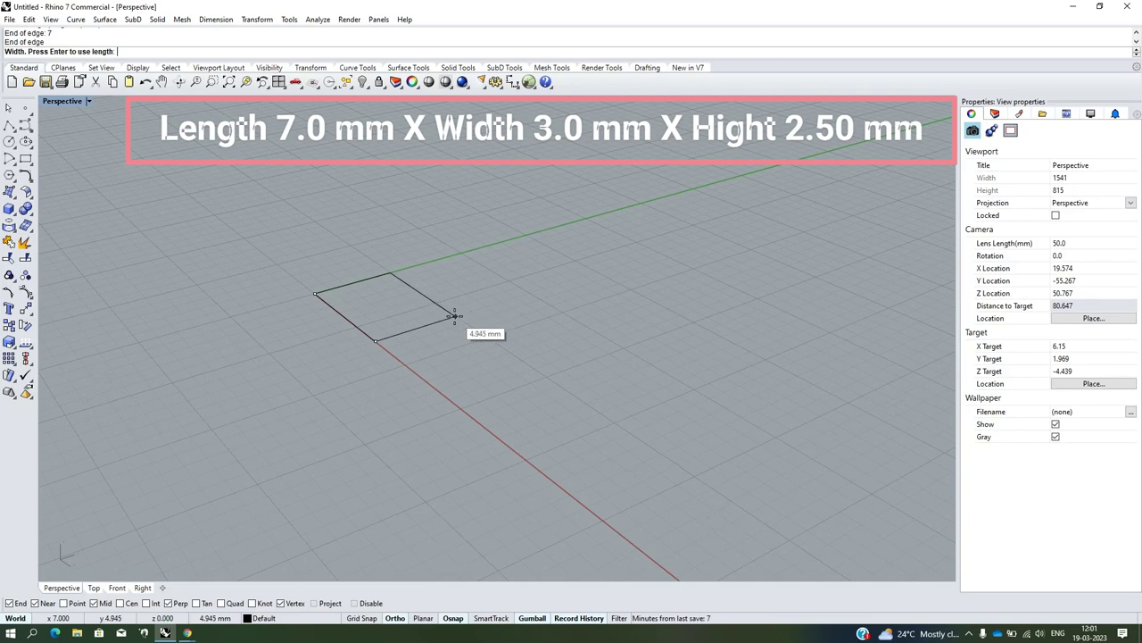
{"action": "type", "text": "3"}
{"action": "key", "text": "Return"}
{"action": "left_click", "coordinate": [468, 311]}
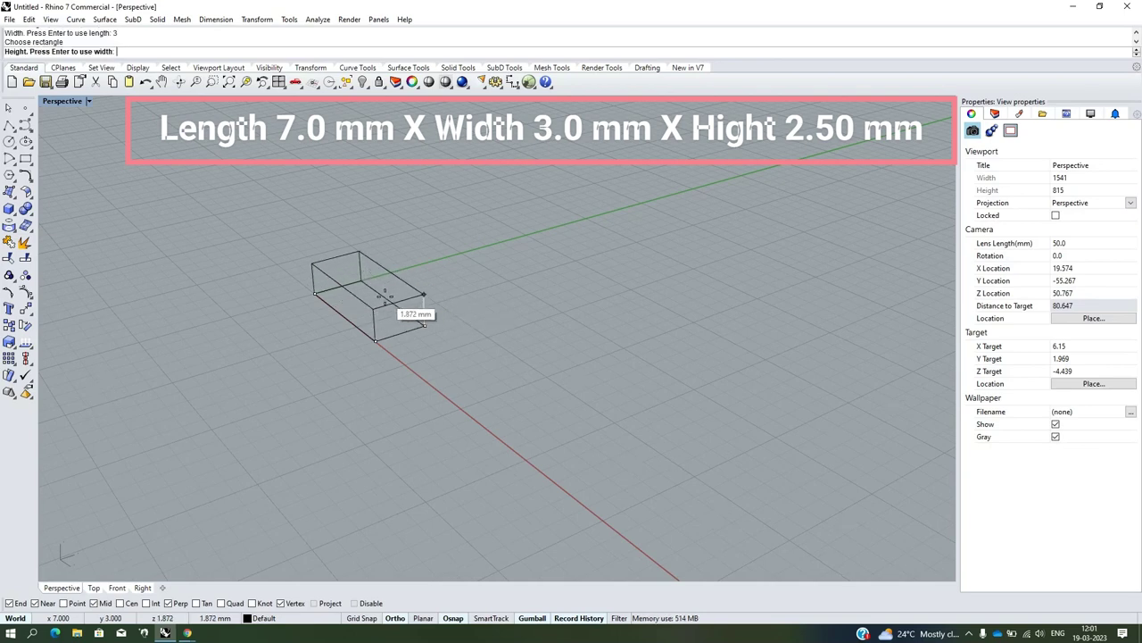
{"action": "right_click_drag", "start_coordinate": [370, 237], "coordinate": [419, 313]}
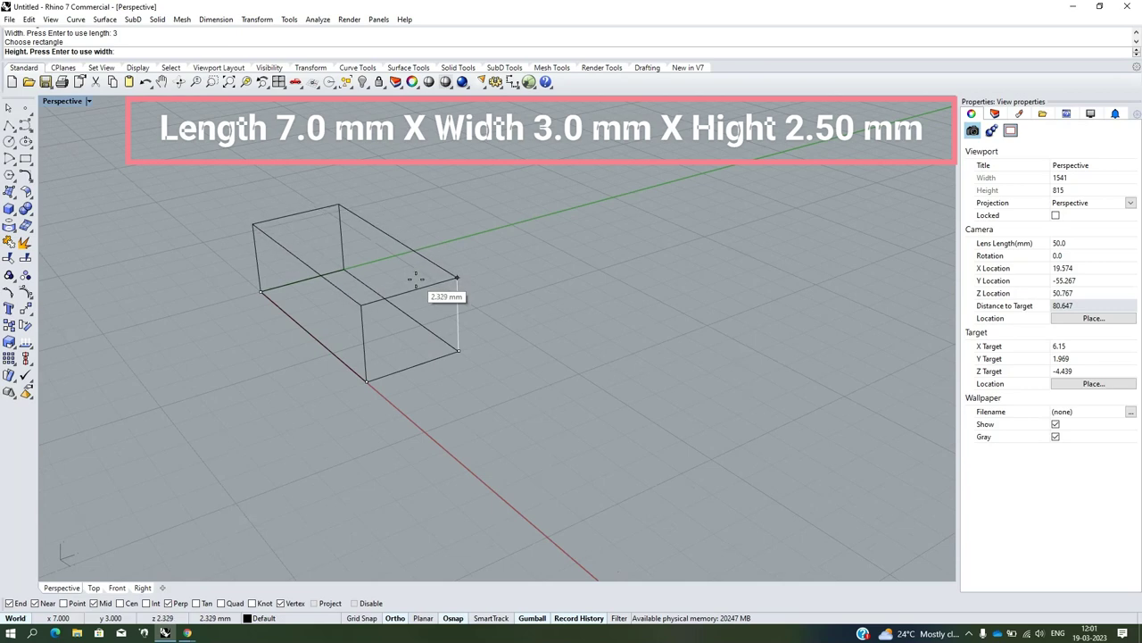
{"action": "type", "text": "2"}
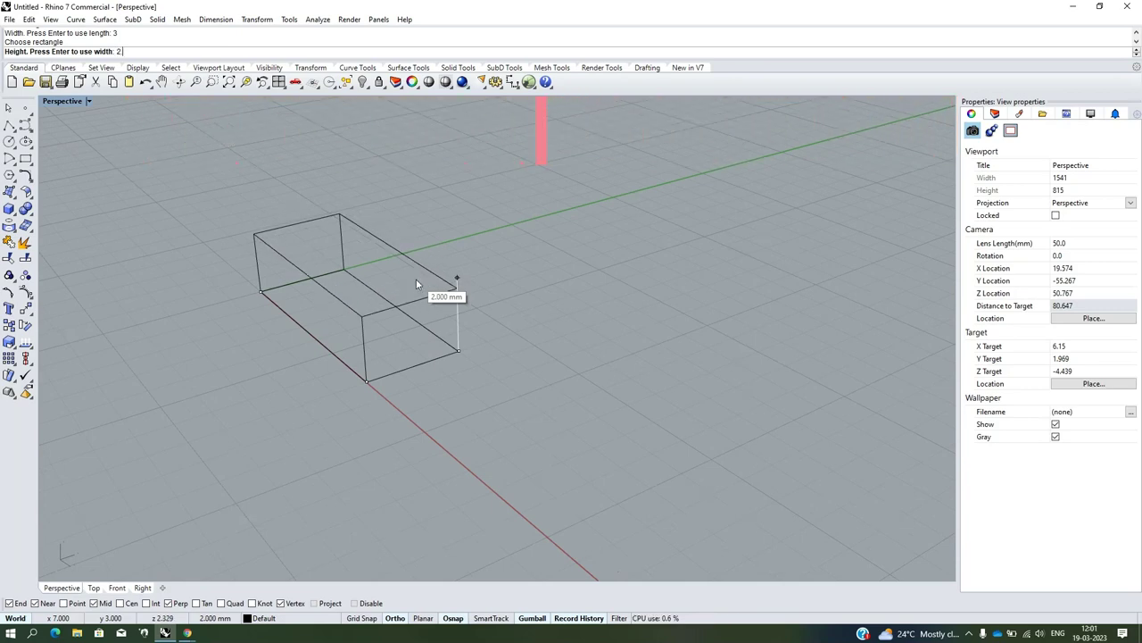
{"action": "type", "text": ".5"}
{"action": "key", "text": "Return"}
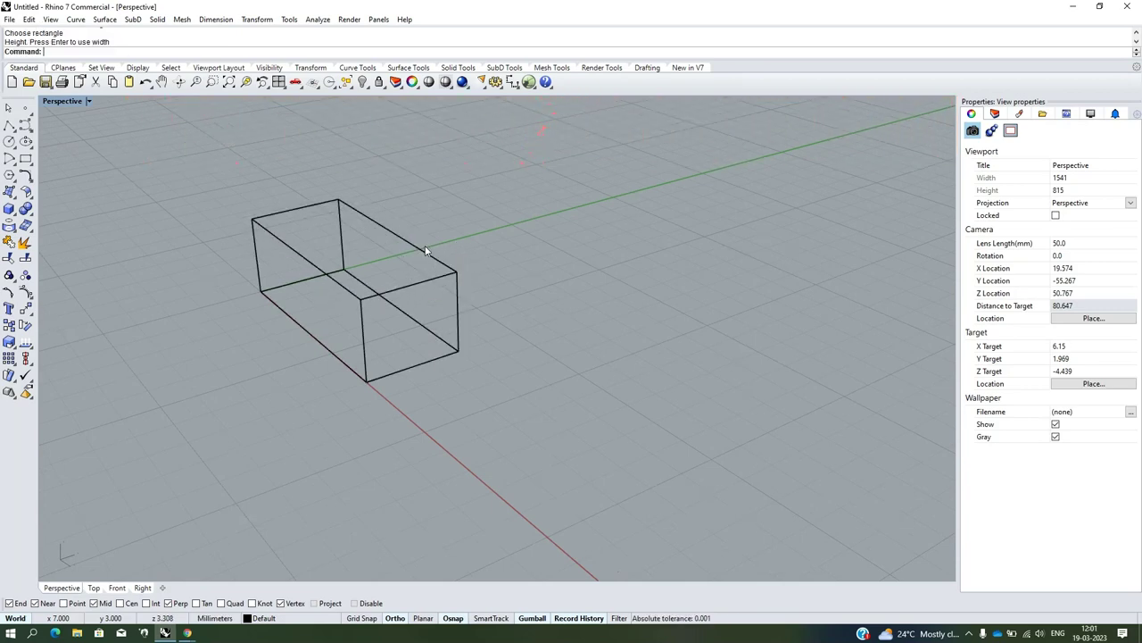
Switch the Perspective viewport to Shaded display and orbit around the new box
{"action": "right_click_drag", "start_coordinate": [393, 308], "coordinate": [390, 332]}
{"action": "scroll", "coordinate": [375, 323], "scroll_direction": "up", "scroll_amount": 2}
{"action": "scroll", "coordinate": [371, 325], "scroll_direction": "up", "scroll_amount": 2}
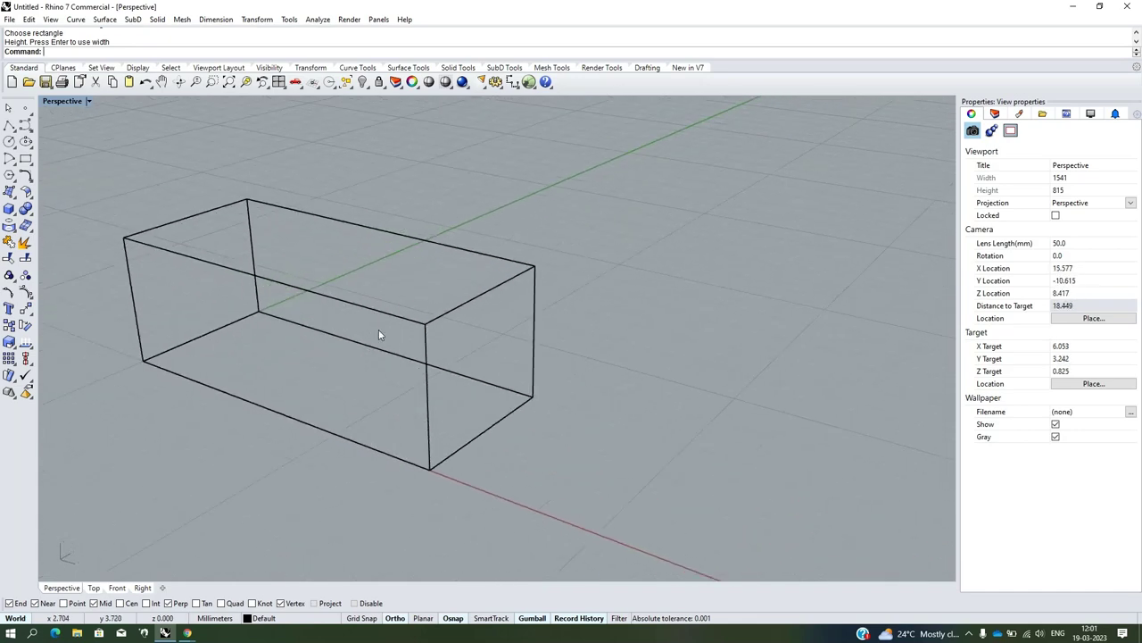
{"action": "scroll", "coordinate": [392, 343], "scroll_direction": "up", "scroll_amount": 2}
{"action": "scroll", "coordinate": [375, 357], "scroll_direction": "up", "scroll_amount": 2}
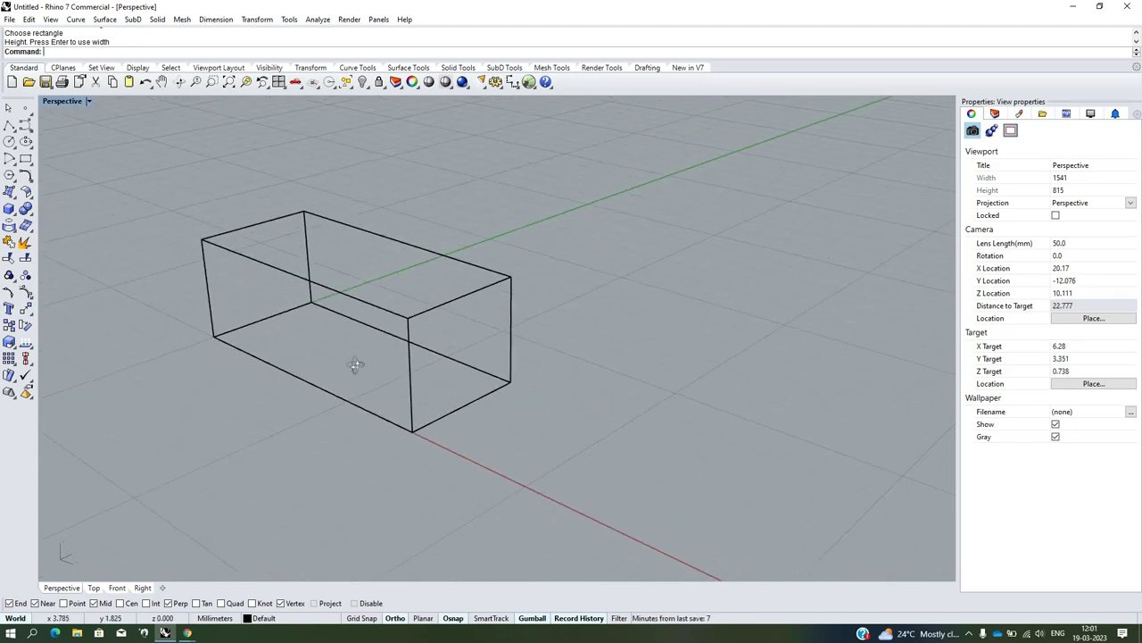
{"action": "left_click", "coordinate": [64, 101]}
{"action": "left_click", "coordinate": [76, 158]}
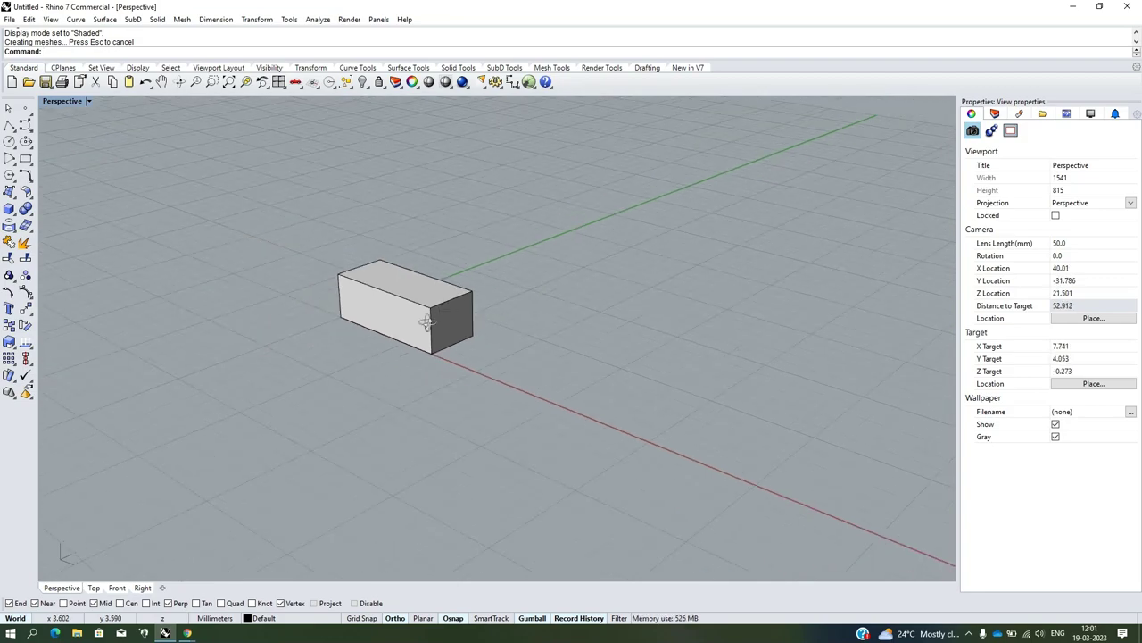
{"action": "mouse_move", "coordinate": [427, 323]}
{"action": "right_mouse_down"}
{"action": "mouse_move", "coordinate": [242, 312]}
{"action": "mouse_move", "coordinate": [485, 324]}
{"action": "mouse_move", "coordinate": [396, 339]}
{"action": "mouse_move", "coordinate": [357, 377]}
{"action": "mouse_move", "coordinate": [248, 360]}
{"action": "right_mouse_up"}
{"action": "scroll", "coordinate": [441, 328], "scroll_direction": "up", "scroll_amount": 3}
{"action": "scroll", "coordinate": [465, 306], "scroll_direction": "up", "scroll_amount": 2}
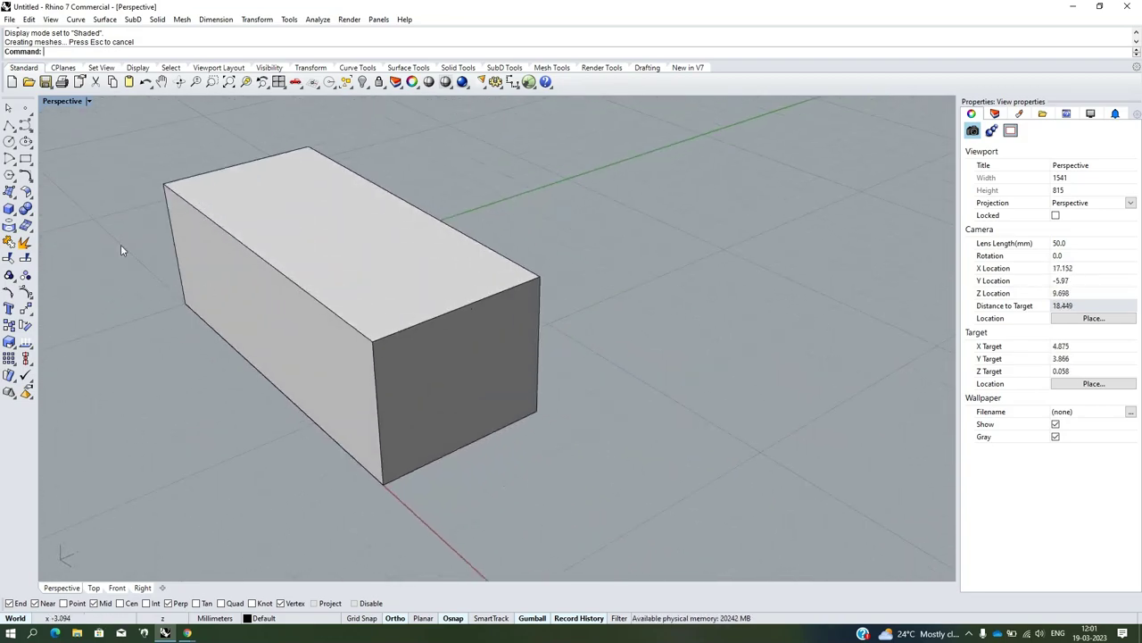
Start FilletEdge with the radius set to 0.8 mm
{"action": "left_click", "coordinate": [30, 216]}
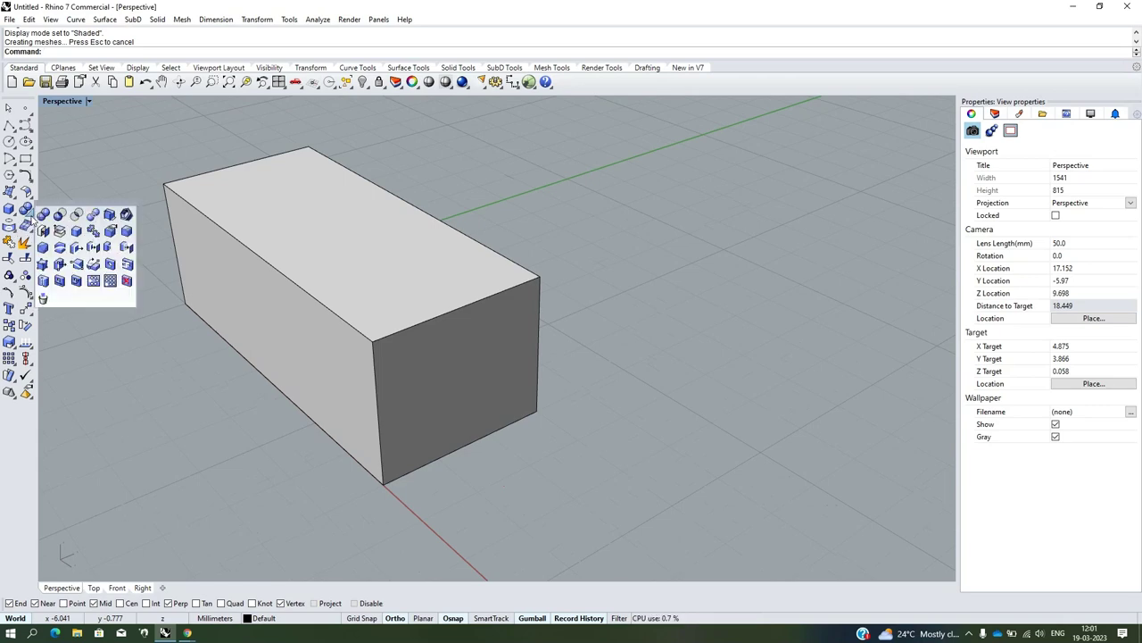
{"action": "left_click", "coordinate": [128, 233]}
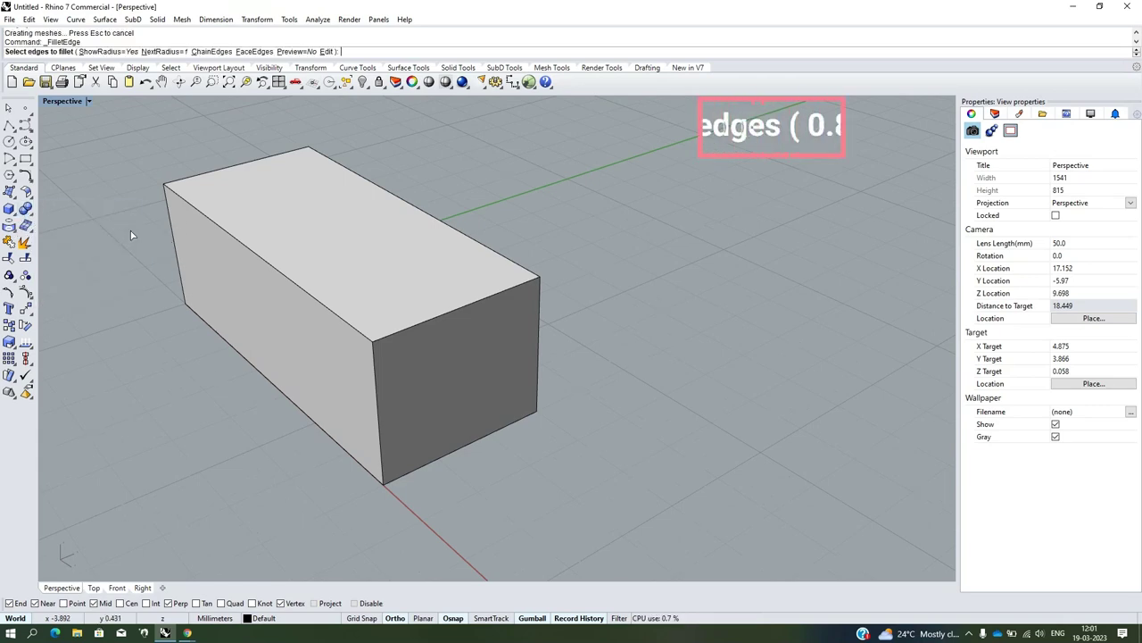
{"action": "scroll", "coordinate": [370, 255], "scroll_direction": "up", "scroll_amount": 2}
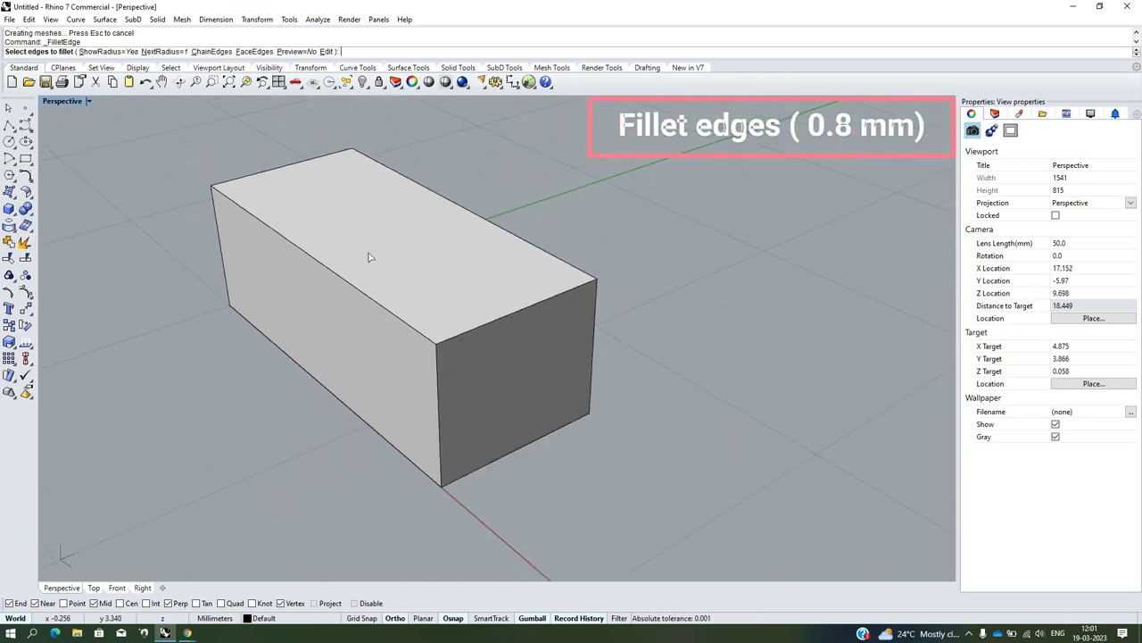
{"action": "right_click_drag", "start_coordinate": [294, 299], "coordinate": [392, 274]}
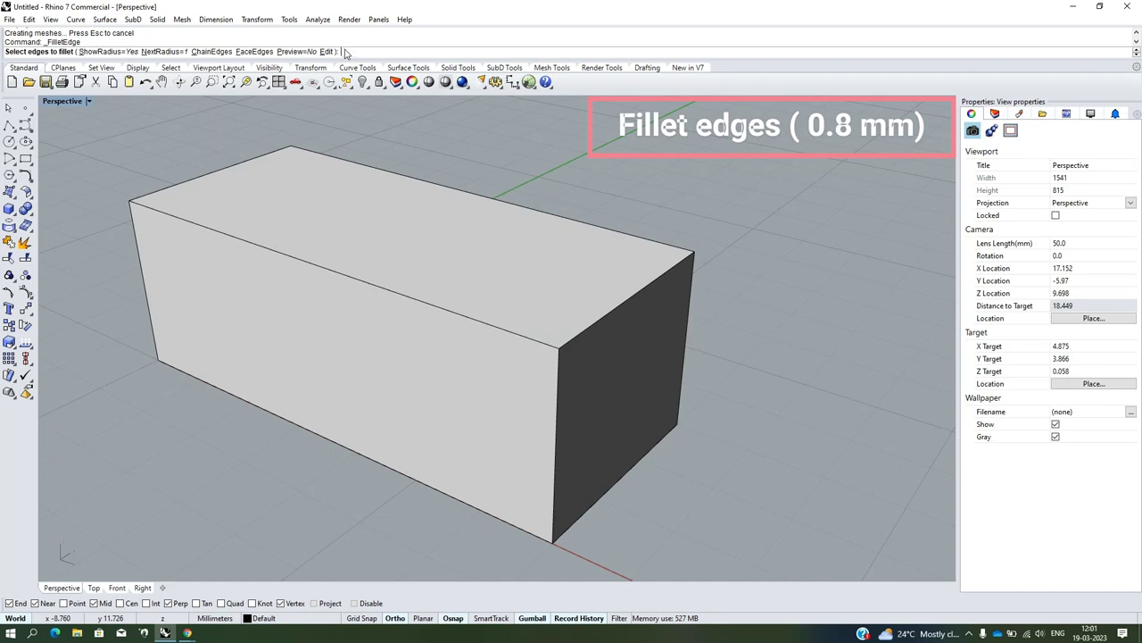
{"action": "type", "text": "8"}
{"action": "key", "text": "Return"}
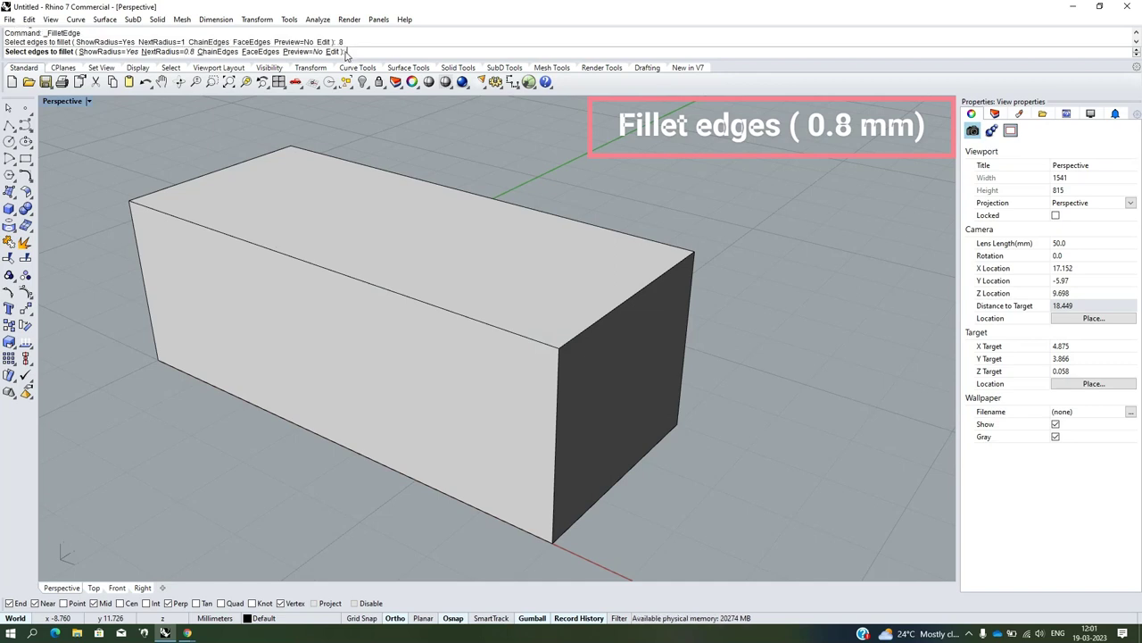
Pick the box's four long edges and apply the 0.8 mm fillet
{"action": "left_click", "coordinate": [339, 281]}
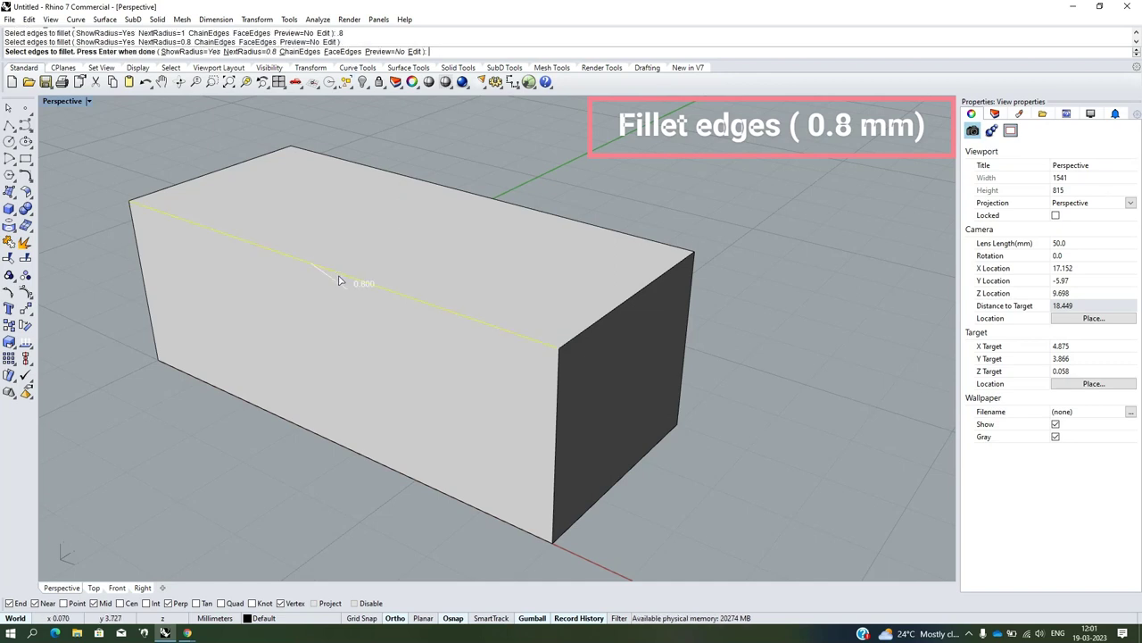
{"action": "left_click", "coordinate": [453, 193]}
{"action": "scroll", "coordinate": [453, 193], "scroll_direction": "down", "scroll_amount": 2}
{"action": "scroll", "coordinate": [423, 318], "scroll_direction": "down", "scroll_amount": 1}
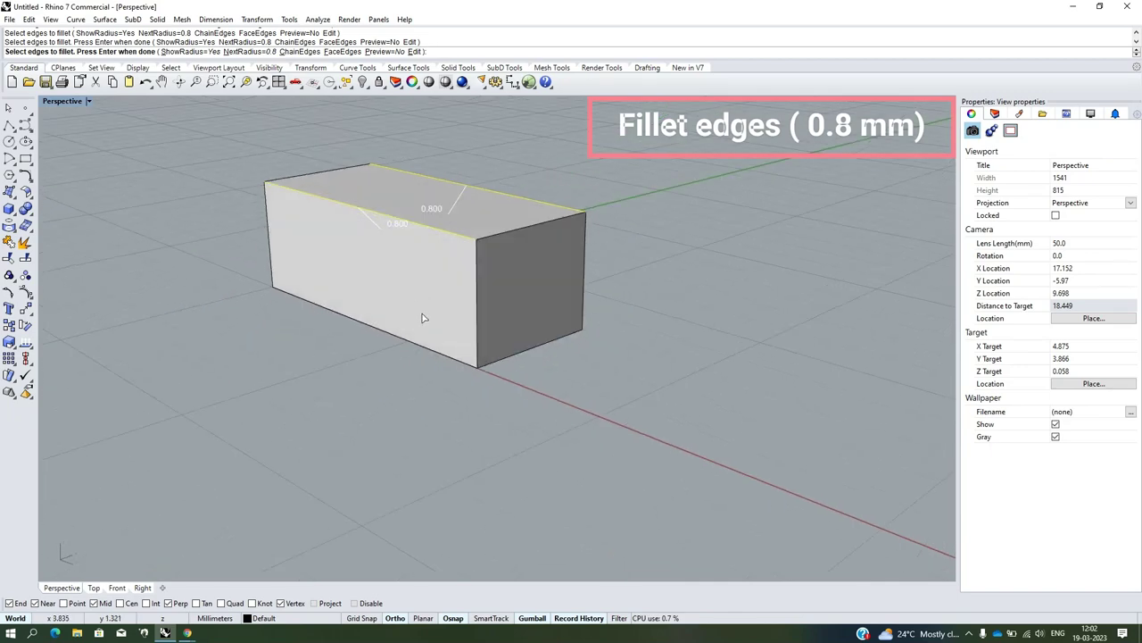
{"action": "right_click_drag", "start_coordinate": [562, 289], "coordinate": [505, 310]}
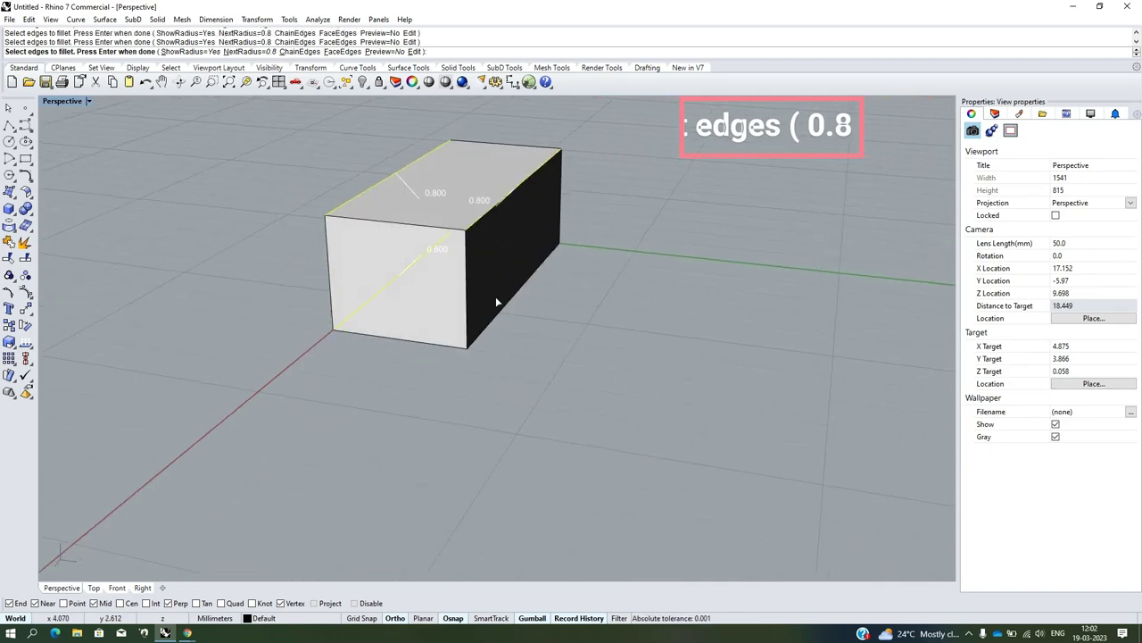
{"action": "right_click_drag", "start_coordinate": [334, 265], "coordinate": [511, 289]}
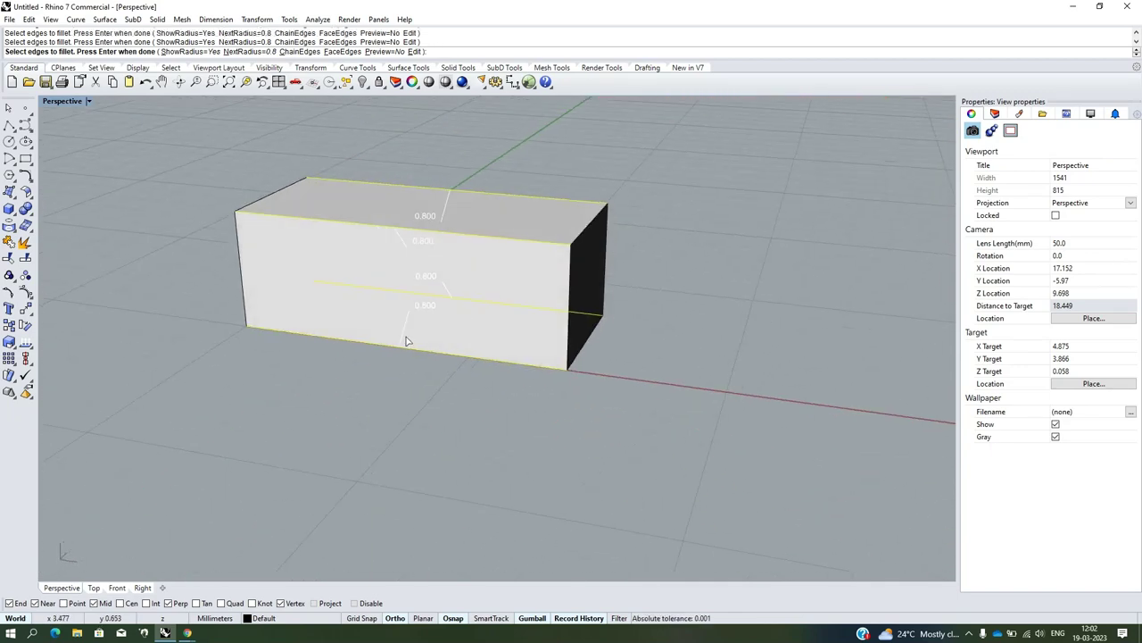
{"action": "key", "text": "Return"}
{"action": "key", "text": "Return"}
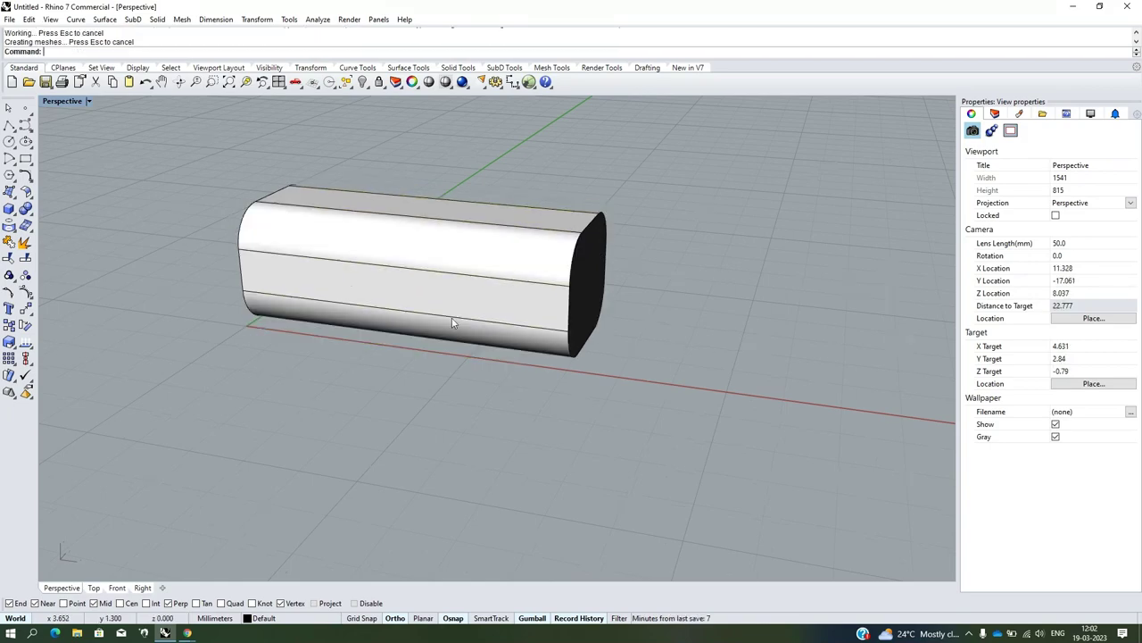
{"action": "mouse_move", "coordinate": [454, 324]}
{"action": "right_mouse_down"}
{"action": "mouse_move", "coordinate": [294, 278]}
{"action": "mouse_move", "coordinate": [531, 325]}
{"action": "mouse_move", "coordinate": [456, 332]}
{"action": "right_mouse_up"}
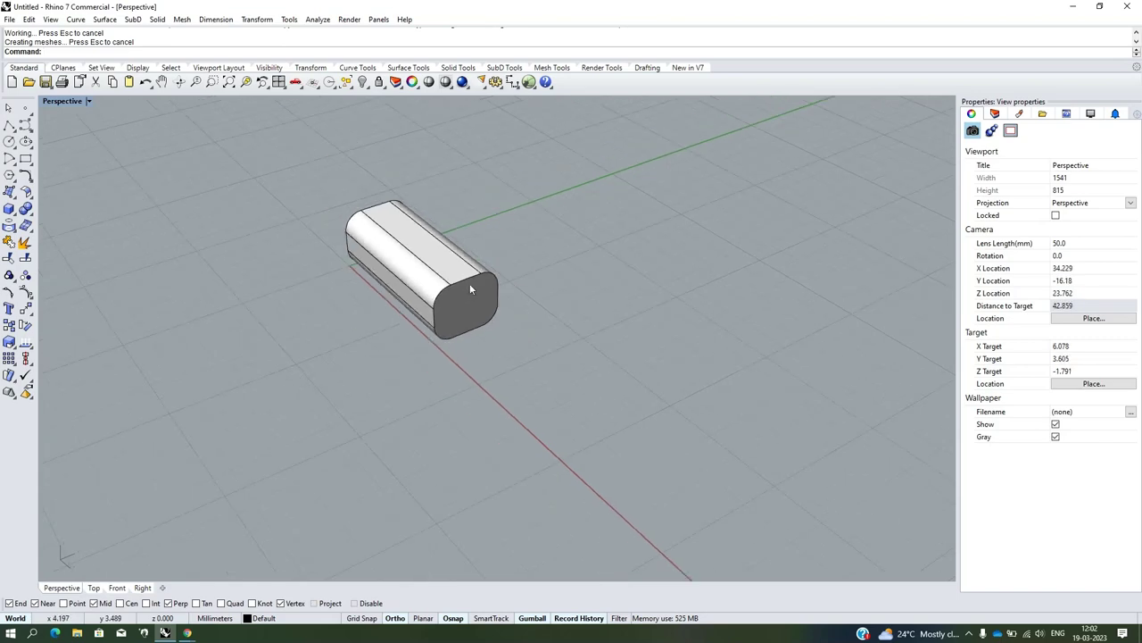
{"action": "scroll", "coordinate": [456, 332], "scroll_direction": "up", "scroll_amount": 3}
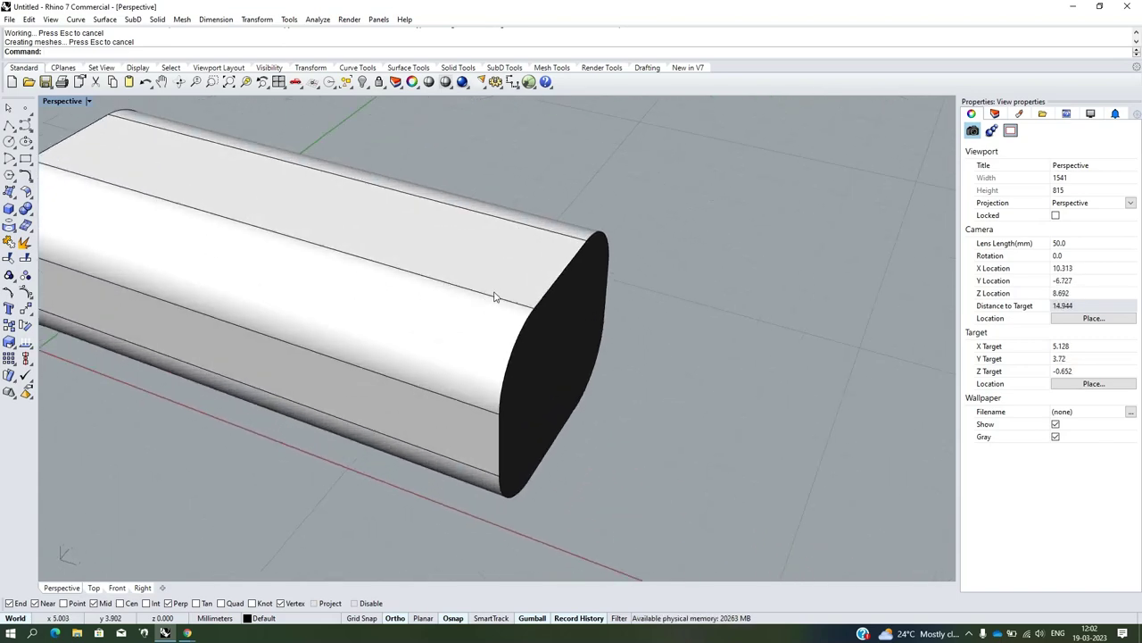
{"action": "left_click", "coordinate": [14, 131]}
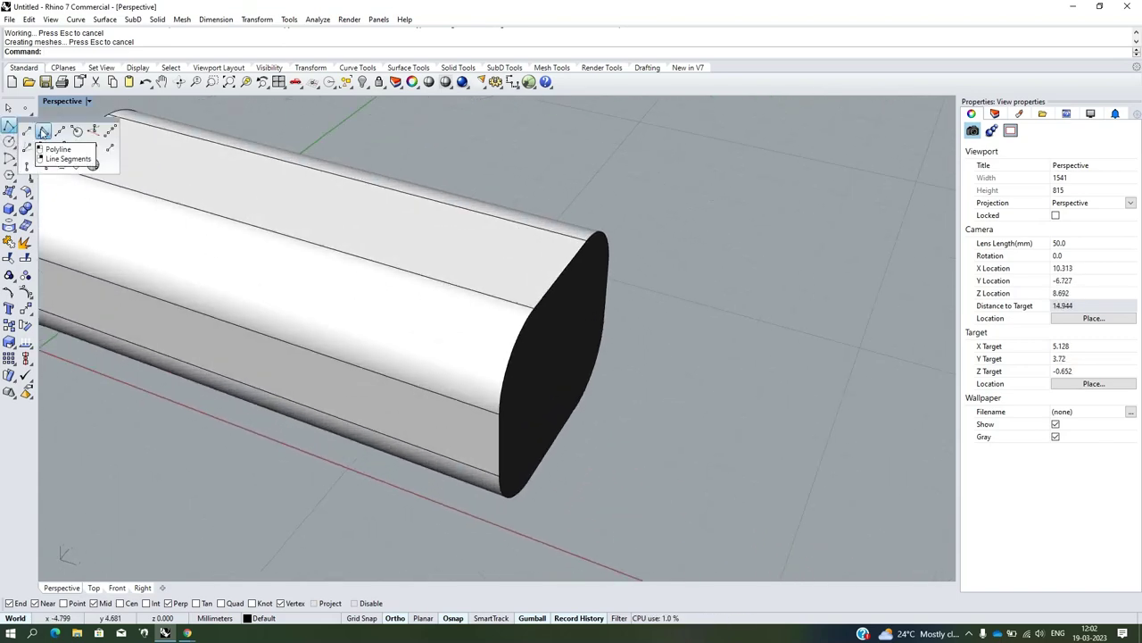
Draw a line across the bar's end face, snapping to its midpoint and end
{"action": "left_click", "coordinate": [58, 134]}
{"action": "left_click", "coordinate": [564, 276]}
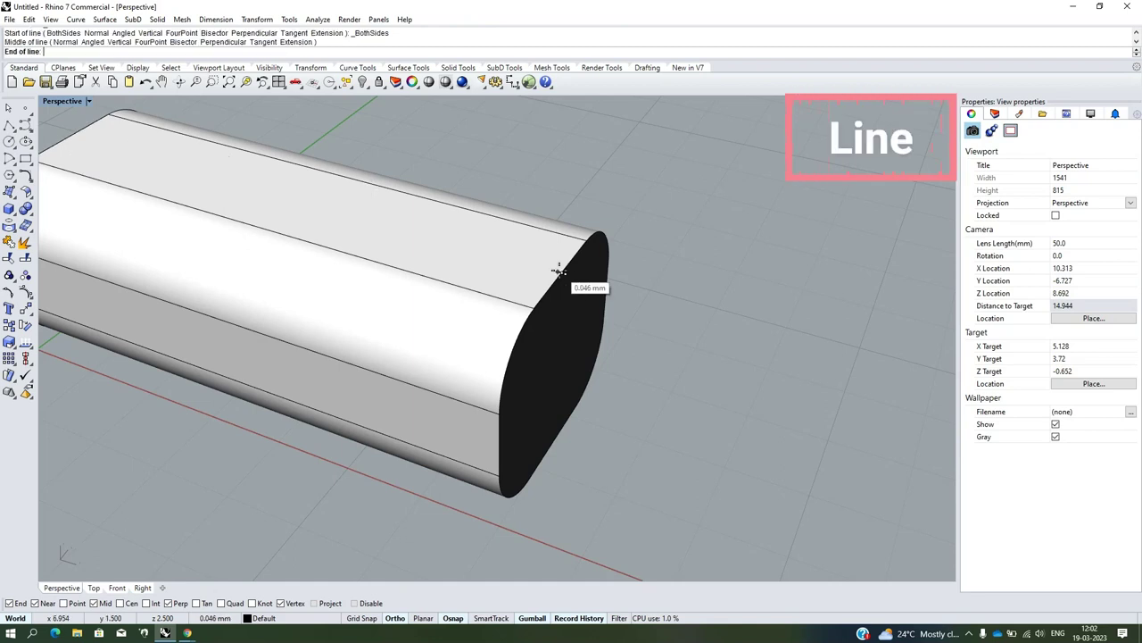
{"action": "left_click", "coordinate": [542, 305]}
{"action": "left_click", "coordinate": [547, 299]}
{"action": "left_click", "coordinate": [546, 321]}
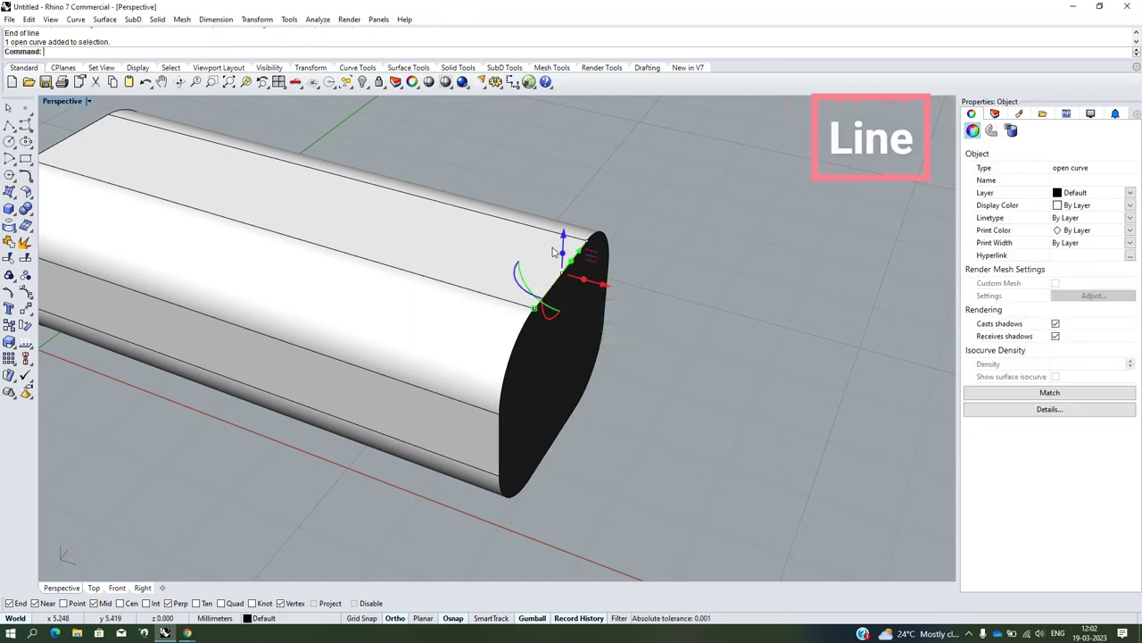
{"action": "right_click_drag", "start_coordinate": [546, 321], "coordinate": [436, 272]}
{"action": "scroll", "coordinate": [437, 272], "scroll_direction": "up", "scroll_amount": 3}
Move the line 1 mm along the bar, inward from the end face
{"action": "left_click_drag", "start_coordinate": [407, 272], "coordinate": [183, 339]}
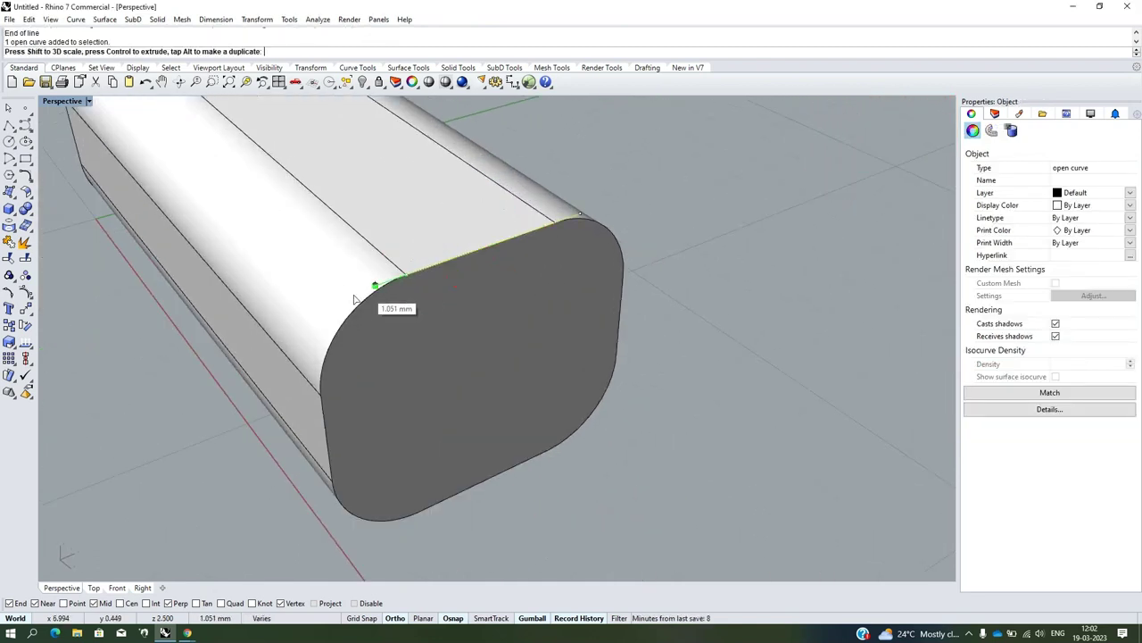
{"action": "right_click_drag", "start_coordinate": [183, 339], "coordinate": [668, 282]}
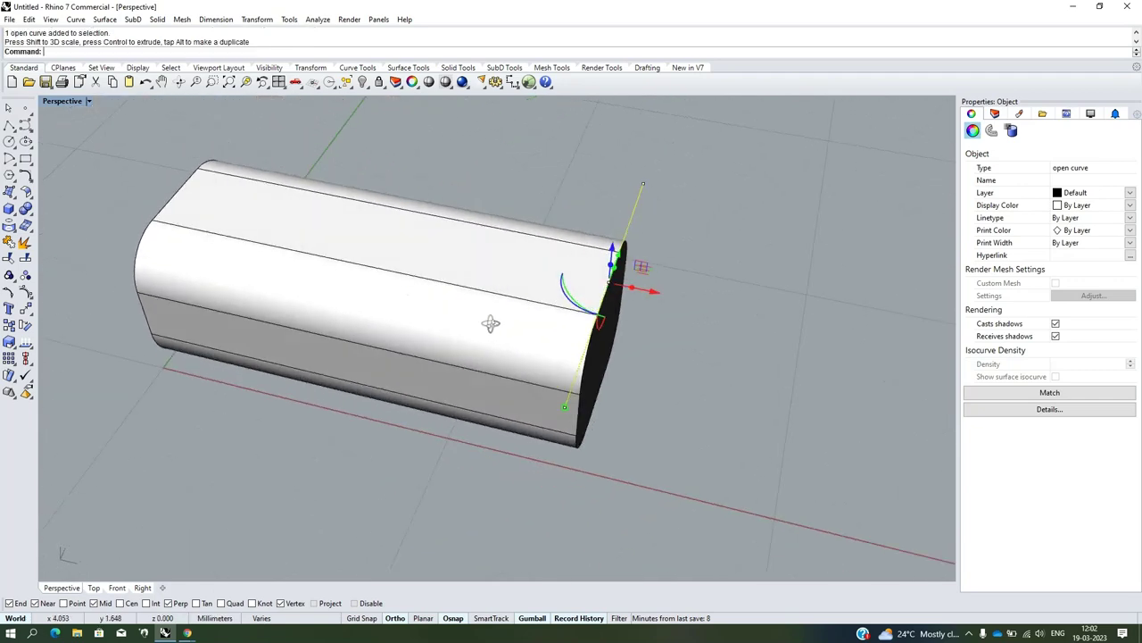
{"action": "left_click", "coordinate": [681, 268]}
{"action": "type", "text": "1"}
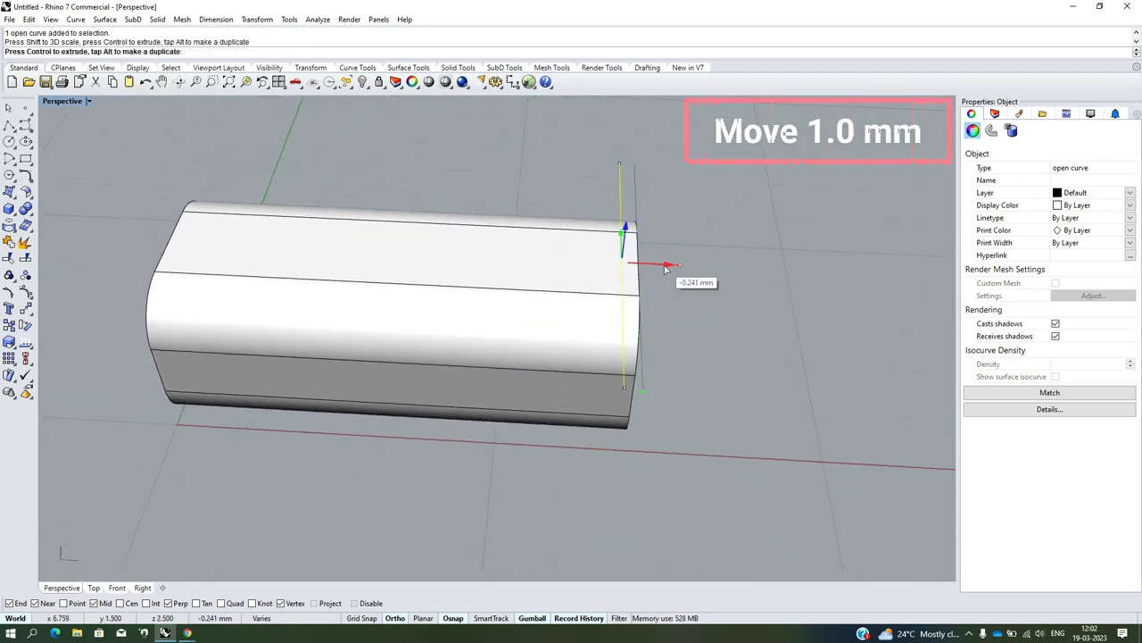
{"action": "key", "text": "Return"}
{"action": "mouse_move", "coordinate": [713, 272]}
{"action": "right_mouse_down"}
{"action": "mouse_move", "coordinate": [548, 194]}
{"action": "mouse_move", "coordinate": [486, 300]}
{"action": "right_mouse_up"}
{"action": "scroll", "coordinate": [539, 191], "scroll_direction": "up", "scroll_amount": 3}
{"action": "scroll", "coordinate": [539, 189], "scroll_direction": "down", "scroll_amount": 3}
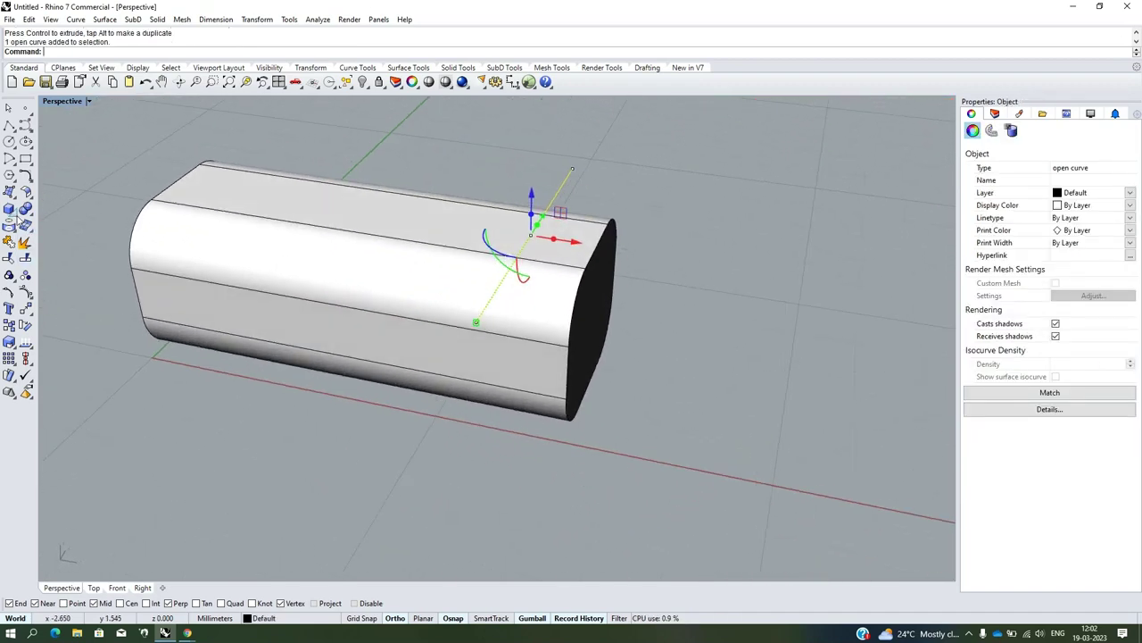
{"action": "left_click", "coordinate": [121, 167]}
{"action": "left_click", "coordinate": [548, 204]}
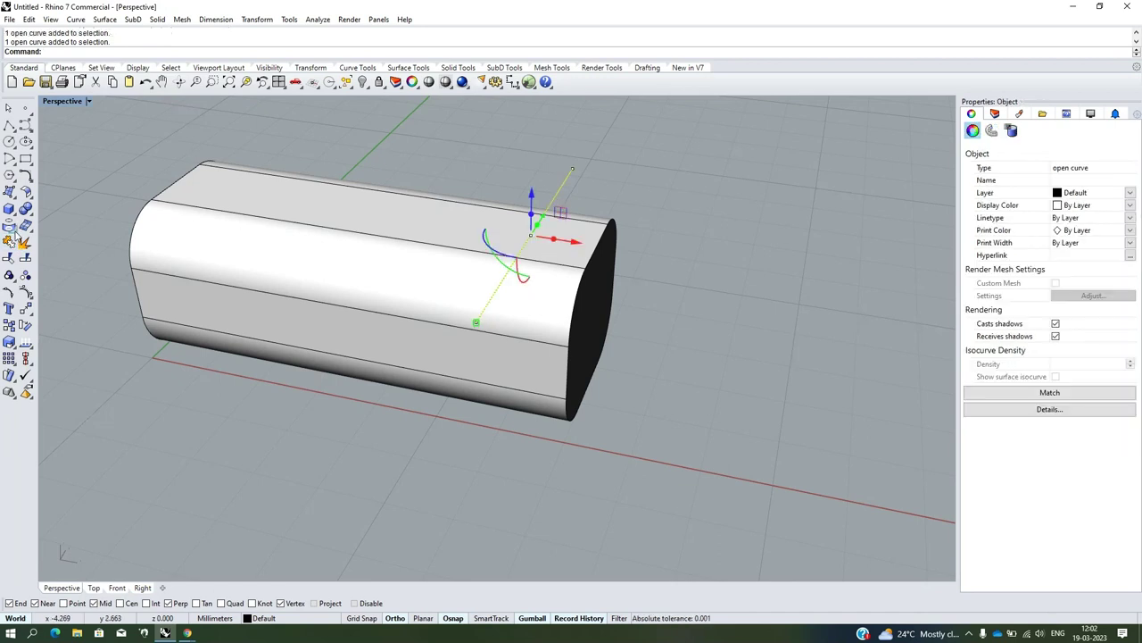
{"action": "left_click", "coordinate": [27, 211]}
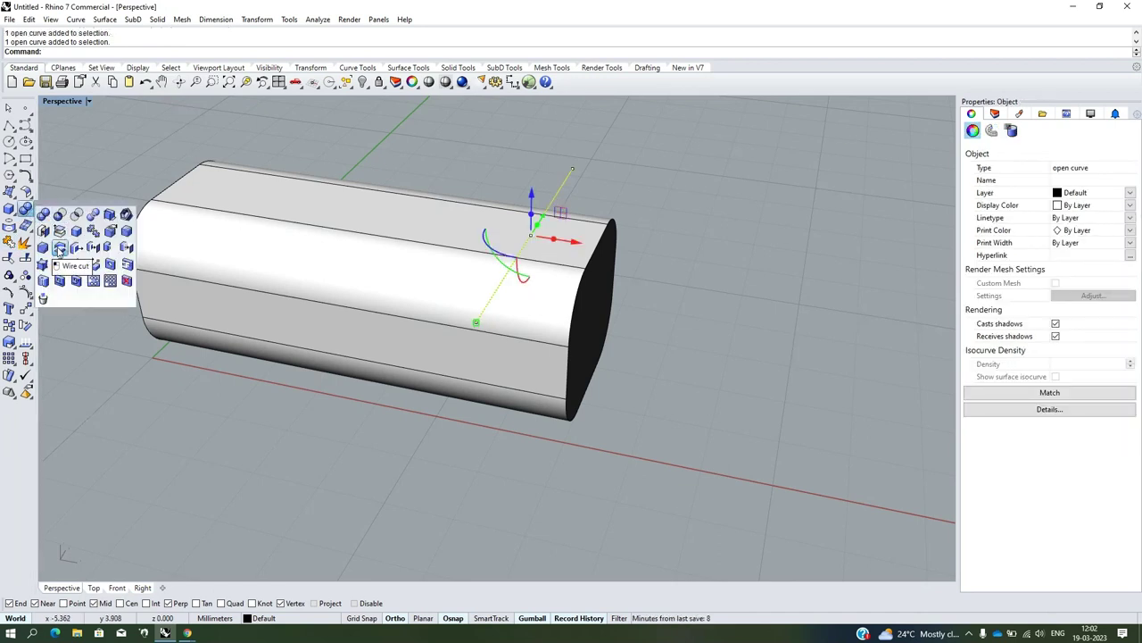
Wire-cut the bar with the line through its full depth, keeping both pieces
{"action": "left_click", "coordinate": [59, 248]}
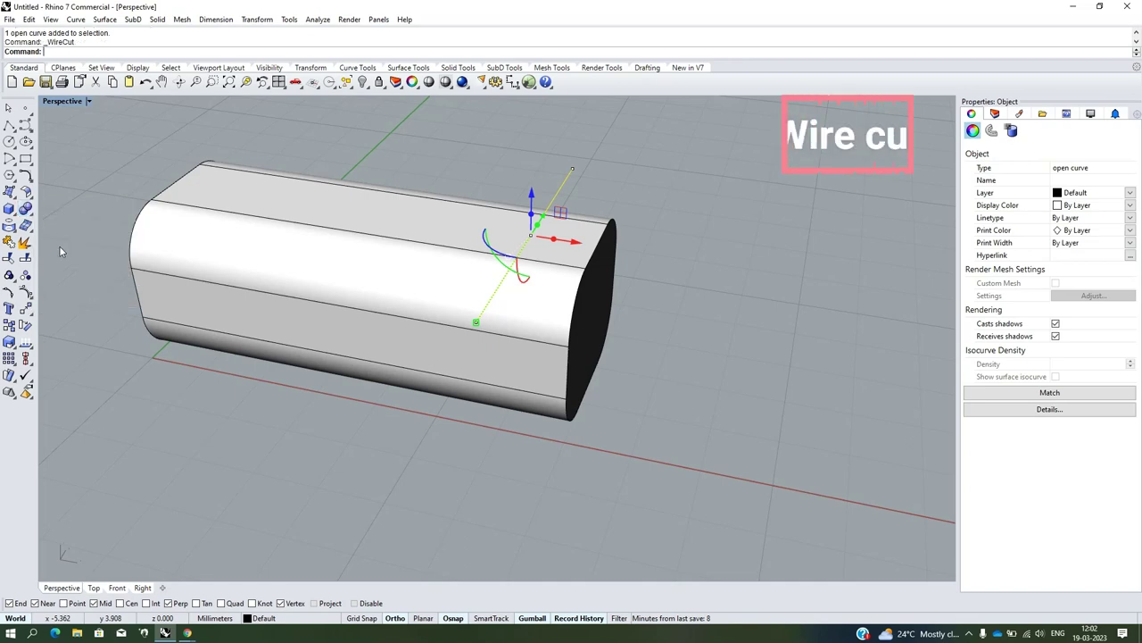
{"action": "right_click_drag", "start_coordinate": [523, 344], "coordinate": [480, 322]}
{"action": "left_click", "coordinate": [461, 310]}
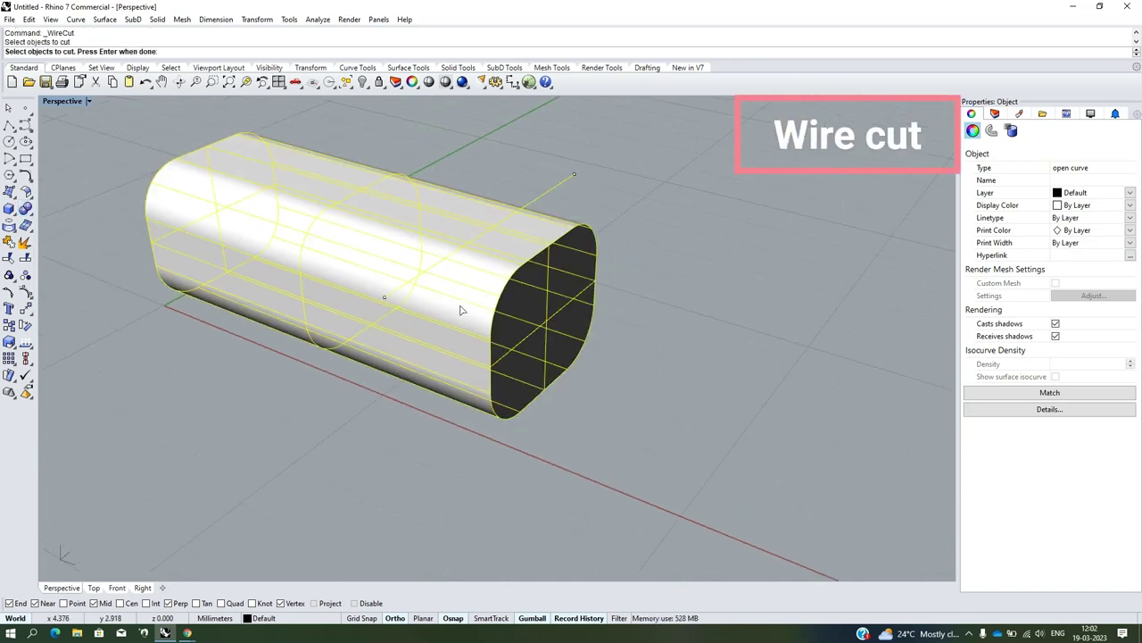
{"action": "key", "text": "Return"}
{"action": "scroll", "coordinate": [465, 433], "scroll_direction": "down", "scroll_amount": 2}
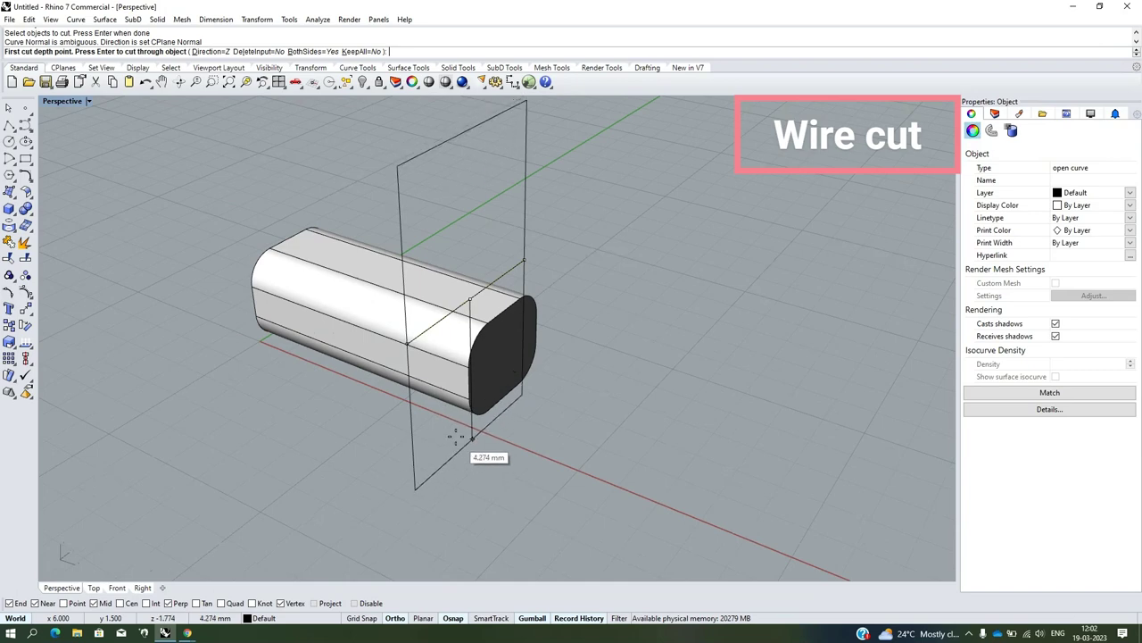
{"action": "scroll", "coordinate": [455, 434], "scroll_direction": "down", "scroll_amount": 2}
{"action": "left_click", "coordinate": [465, 471]}
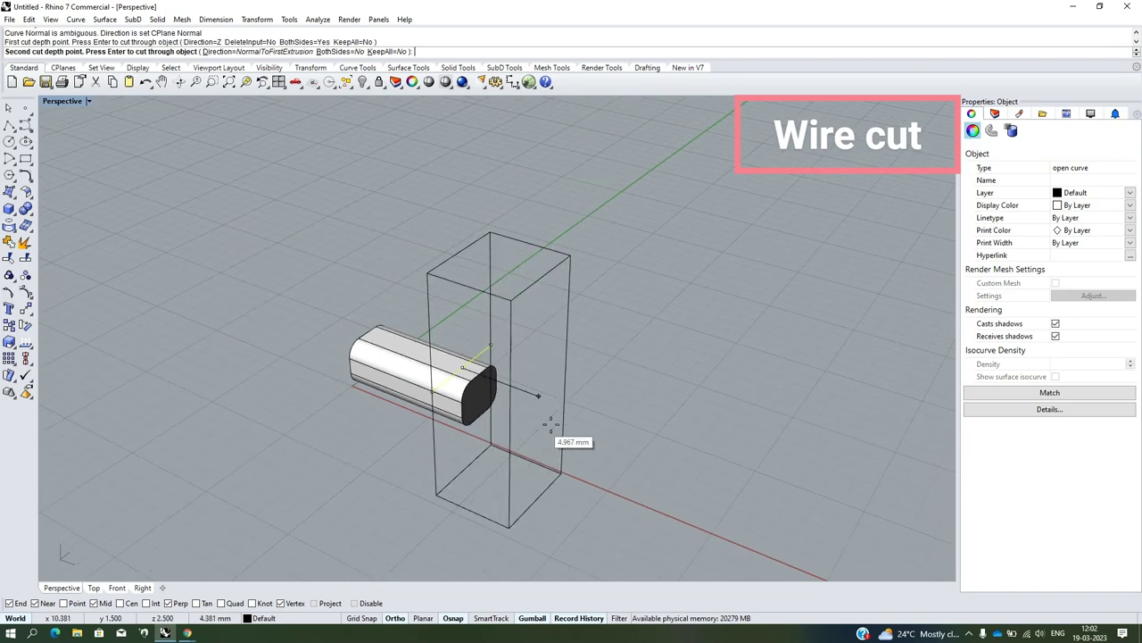
{"action": "right_click_drag", "start_coordinate": [530, 414], "coordinate": [592, 395]}
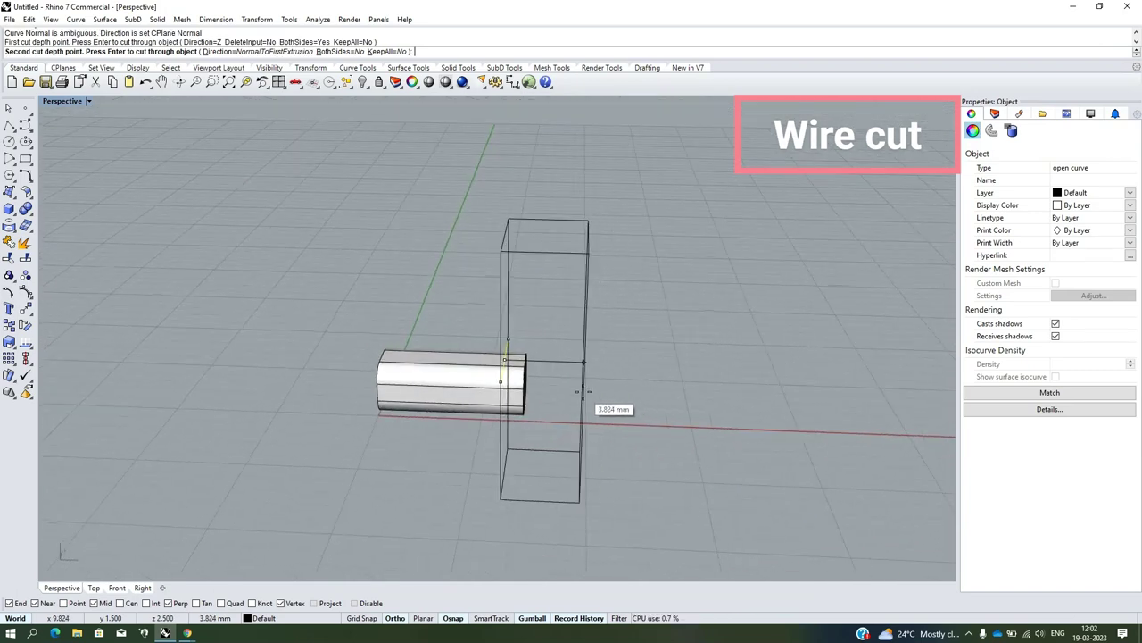
{"action": "left_click", "coordinate": [582, 393]}
{"action": "scroll", "coordinate": [568, 396], "scroll_direction": "up", "scroll_amount": 3}
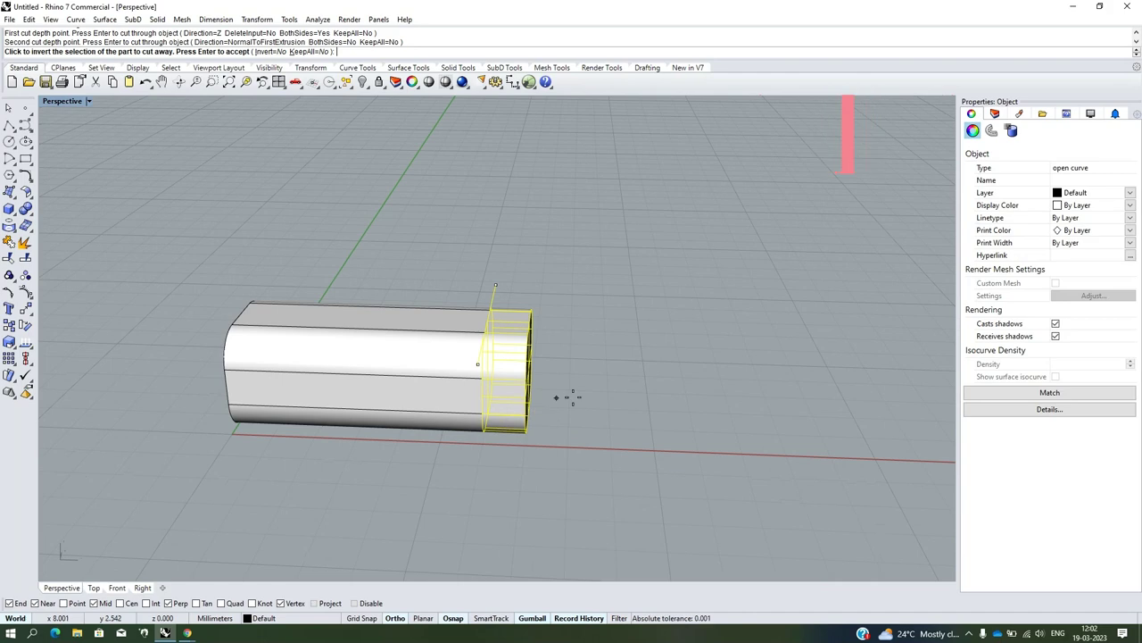
{"action": "left_click", "coordinate": [306, 51]}
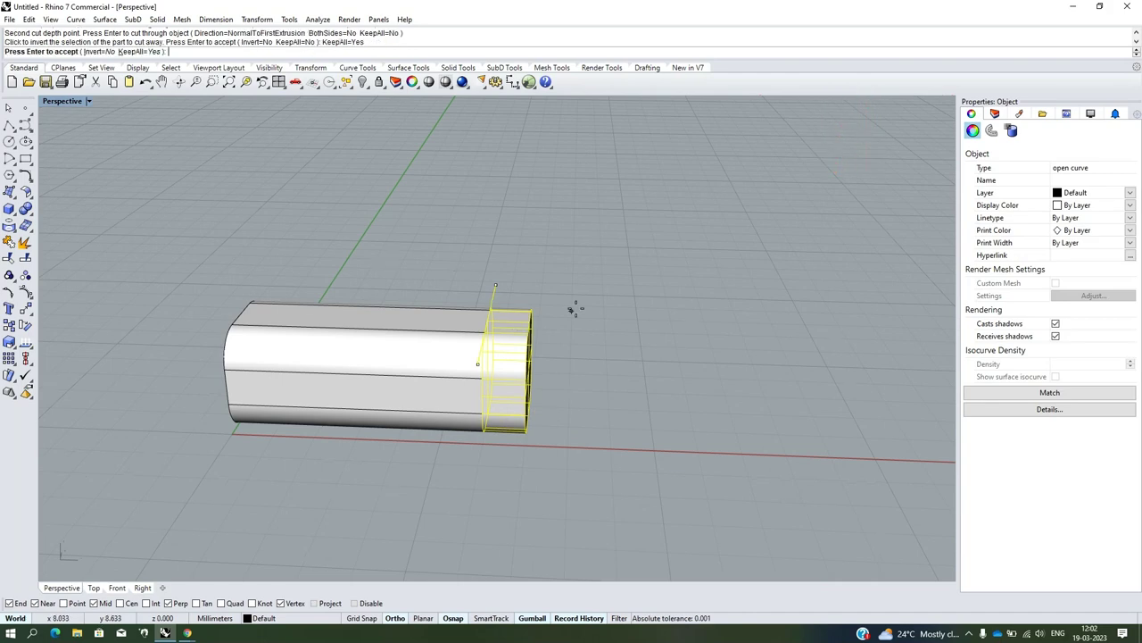
{"action": "key", "text": "Return"}
Move the cut-off end piece 8 mm away from the bar
{"action": "left_click", "coordinate": [502, 390]}
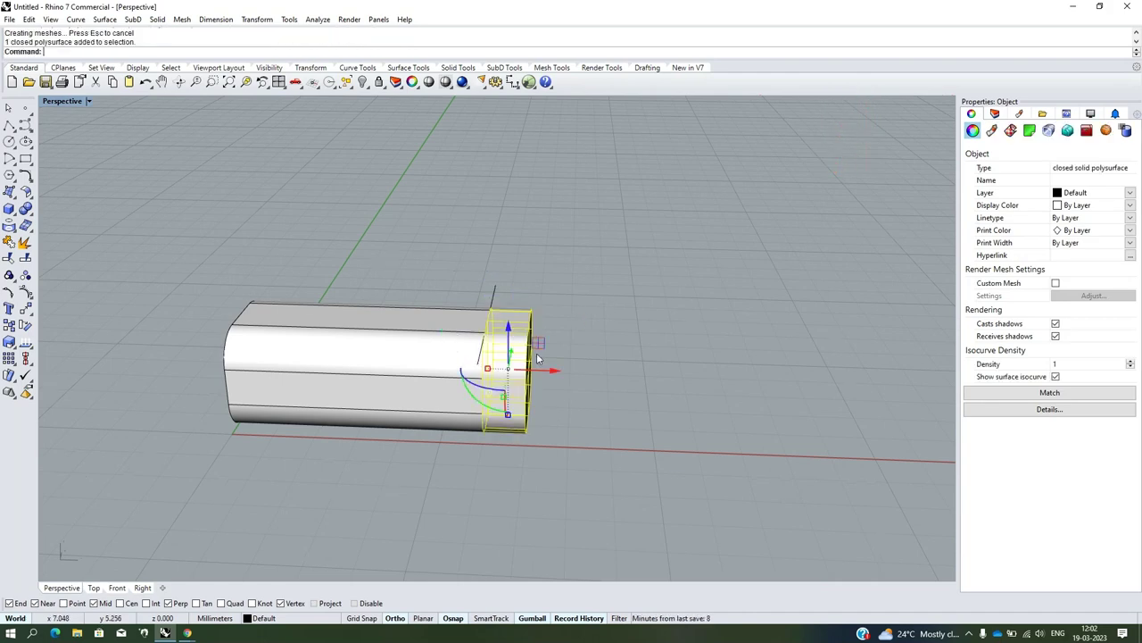
{"action": "right_click_drag", "start_coordinate": [501, 390], "coordinate": [571, 395]}
{"action": "left_click_drag", "start_coordinate": [581, 395], "coordinate": [650, 383]}
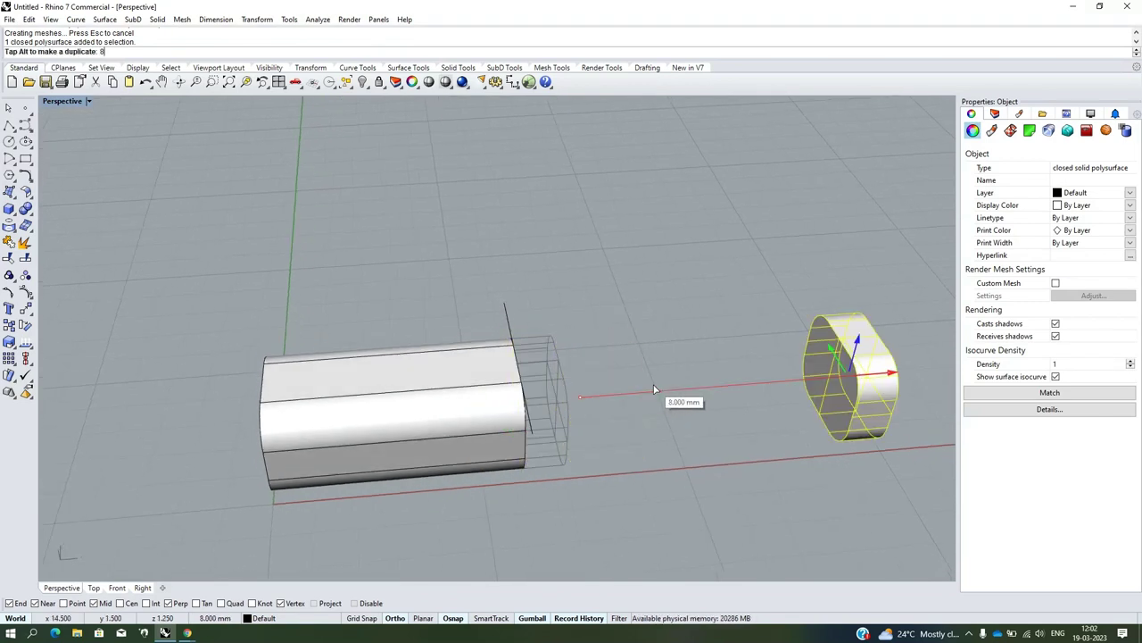
{"action": "left_click", "coordinate": [592, 317]}
{"action": "mouse_move", "coordinate": [592, 317]}
{"action": "right_mouse_down"}
{"action": "mouse_move", "coordinate": [582, 368]}
{"action": "mouse_move", "coordinate": [652, 314]}
{"action": "right_mouse_up"}
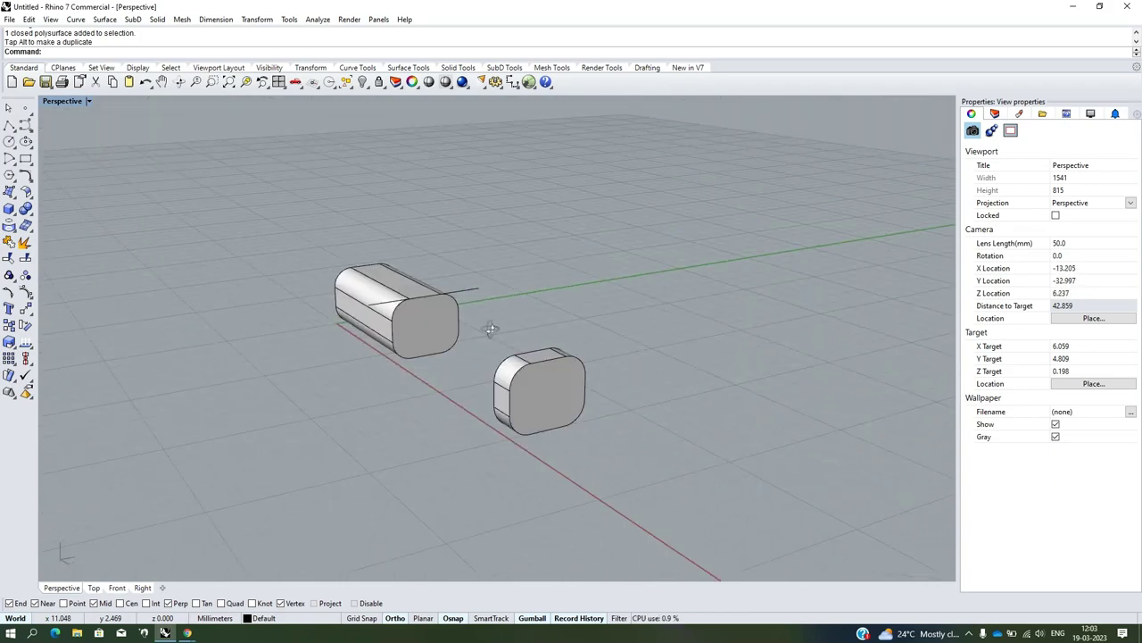
{"action": "right_click_drag", "start_coordinate": [653, 314], "coordinate": [518, 332]}
{"action": "scroll", "coordinate": [465, 291], "scroll_direction": "up", "scroll_amount": 4}
Delete the leftover cutting line
{"action": "left_click", "coordinate": [465, 291]}
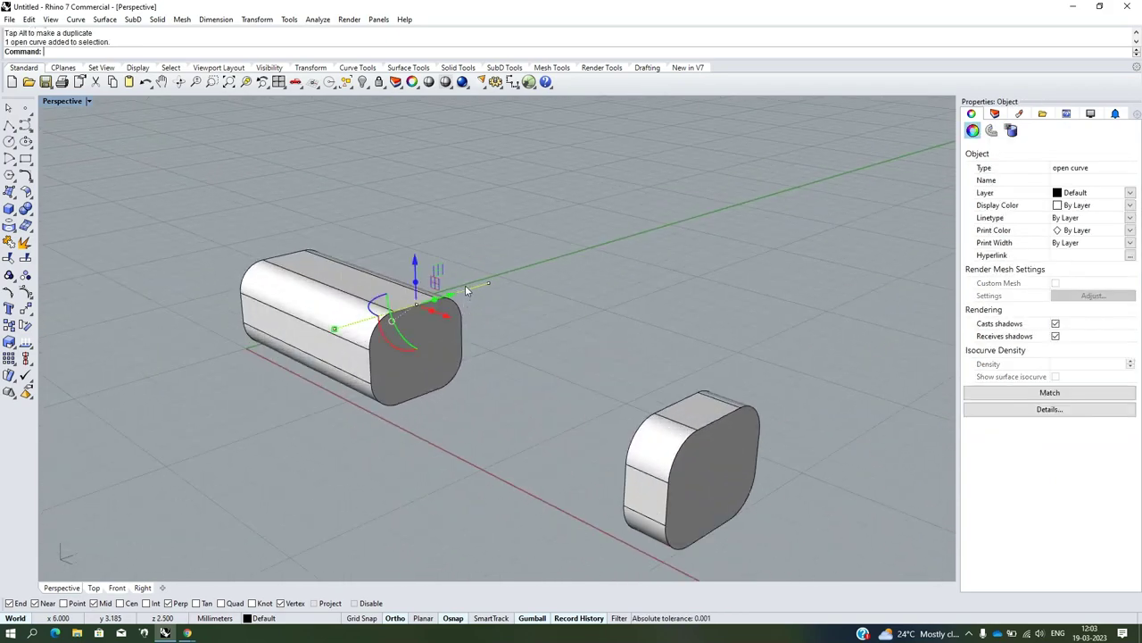
{"action": "key", "text": "Delete"}
{"action": "scroll", "coordinate": [386, 321], "scroll_direction": "up", "scroll_amount": 3}
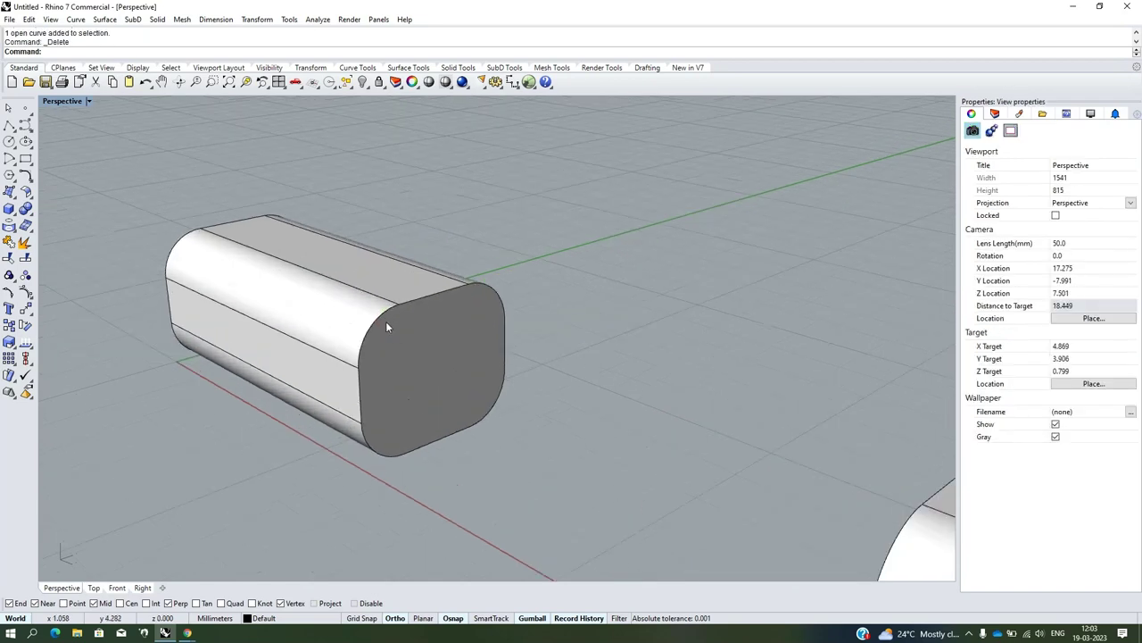
{"action": "scroll", "coordinate": [435, 324], "scroll_direction": "down", "scroll_amount": 3}
{"action": "scroll", "coordinate": [439, 328], "scroll_direction": "up", "scroll_amount": 2}
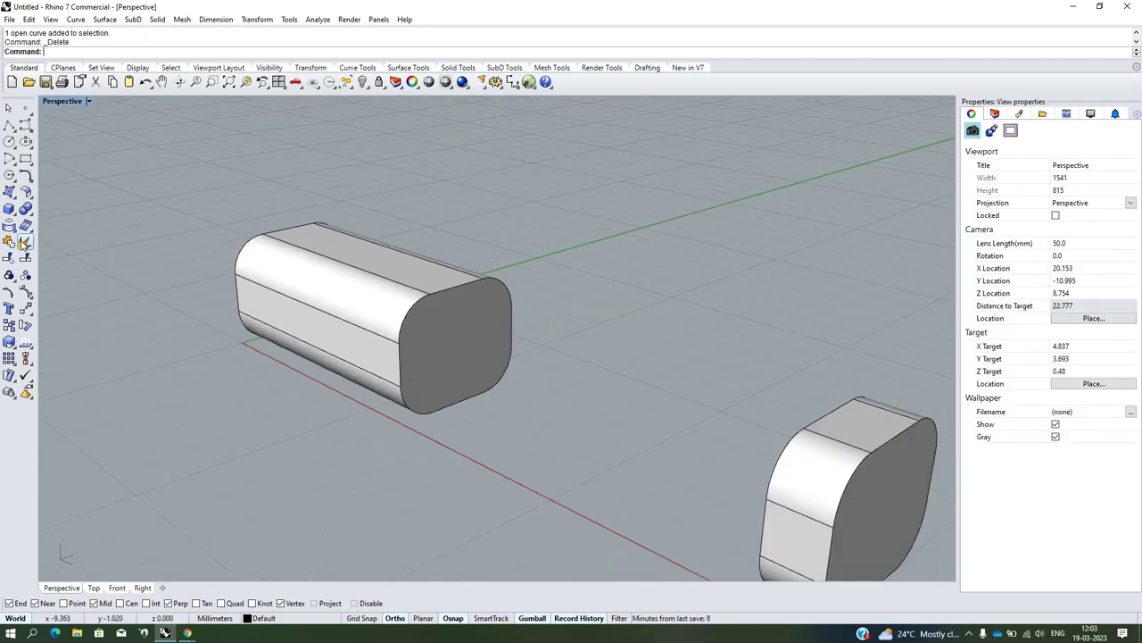
Extract the bar's end face as a separate surface
{"action": "right_click", "coordinate": [25, 242]}
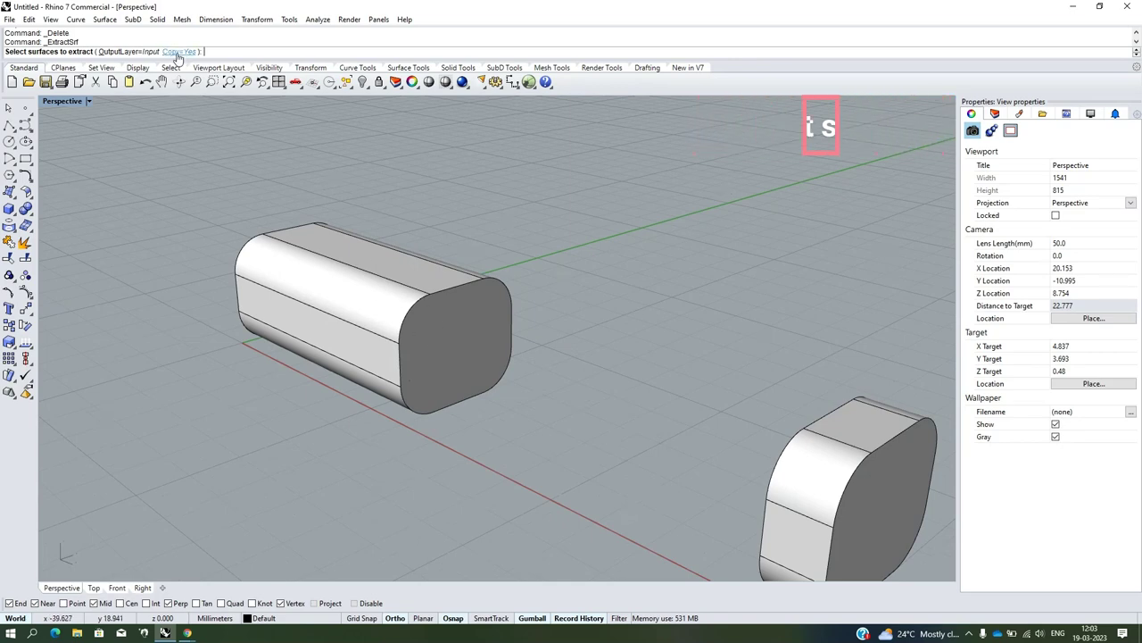
{"action": "left_click", "coordinate": [452, 345]}
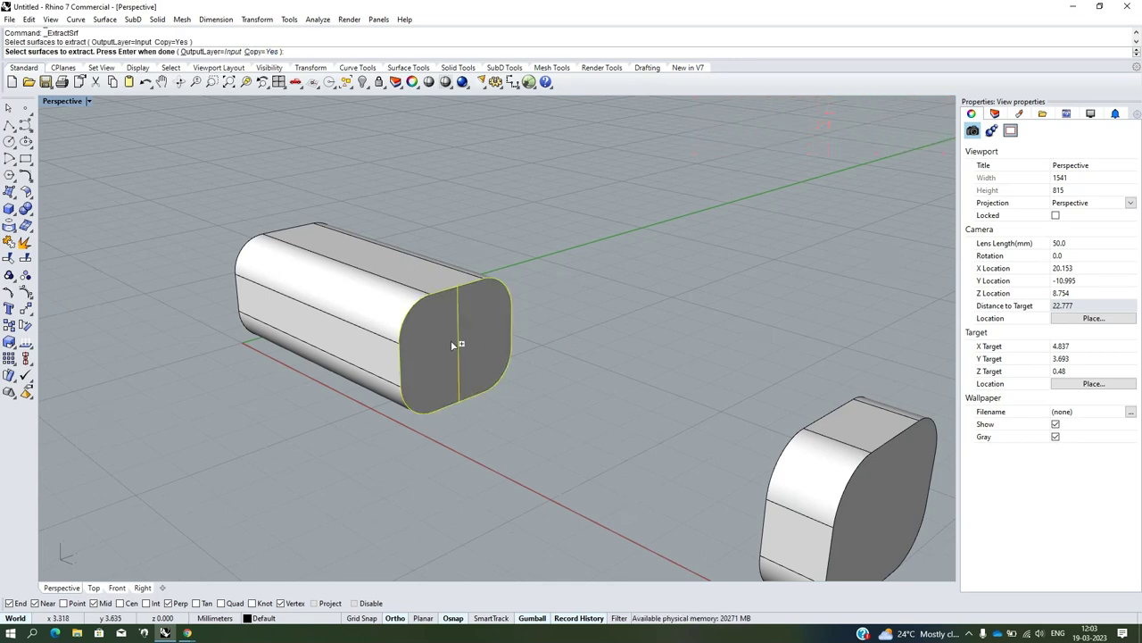
{"action": "right_click", "coordinate": [453, 344]}
{"action": "mouse_move", "coordinate": [457, 345]}
{"action": "right_mouse_down"}
{"action": "mouse_move", "coordinate": [473, 306]}
{"action": "mouse_move", "coordinate": [465, 316]}
{"action": "right_mouse_up"}
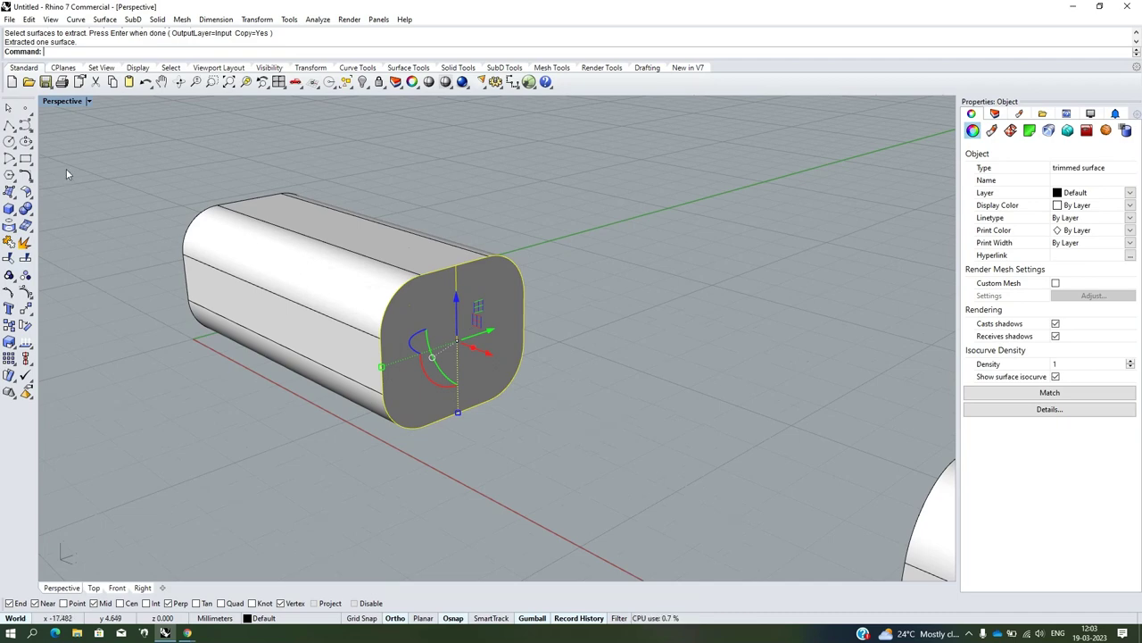
Duplicate the end face's border as a closed curve and reselect it
{"action": "left_click", "coordinate": [14, 230]}
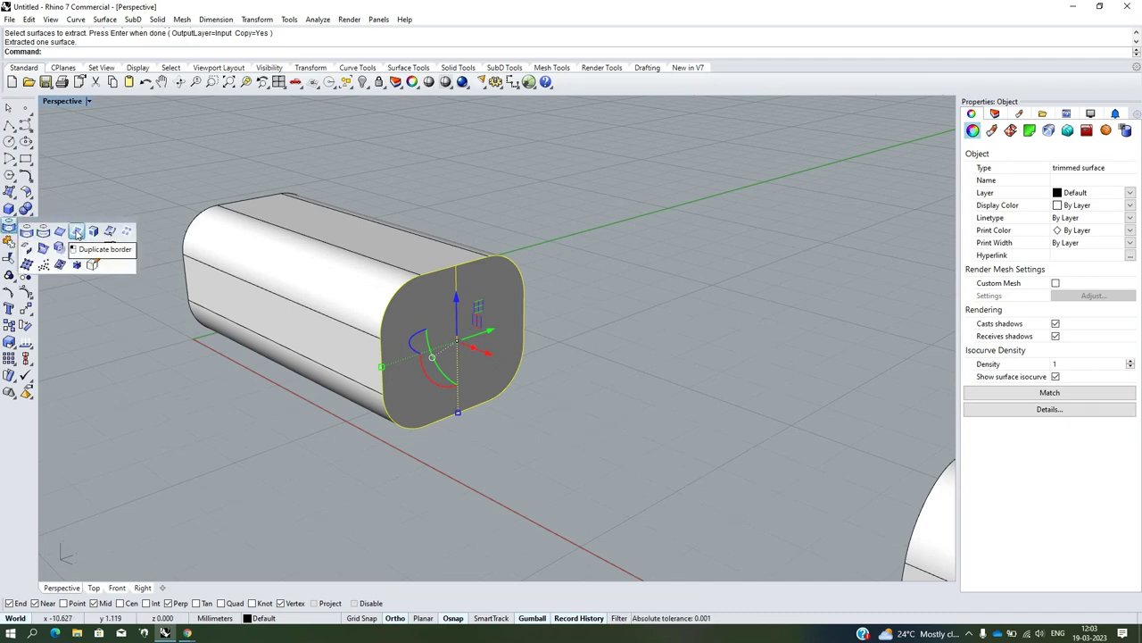
{"action": "left_click", "coordinate": [77, 232]}
{"action": "right_click_drag", "start_coordinate": [478, 308], "coordinate": [571, 303]}
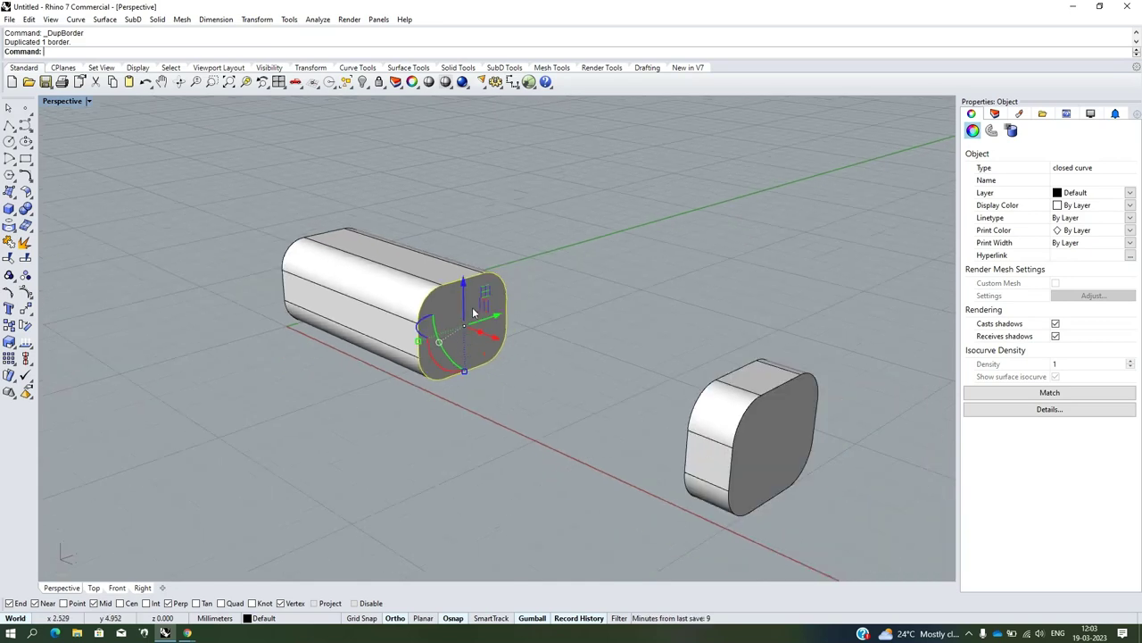
{"action": "left_click", "coordinate": [571, 301]}
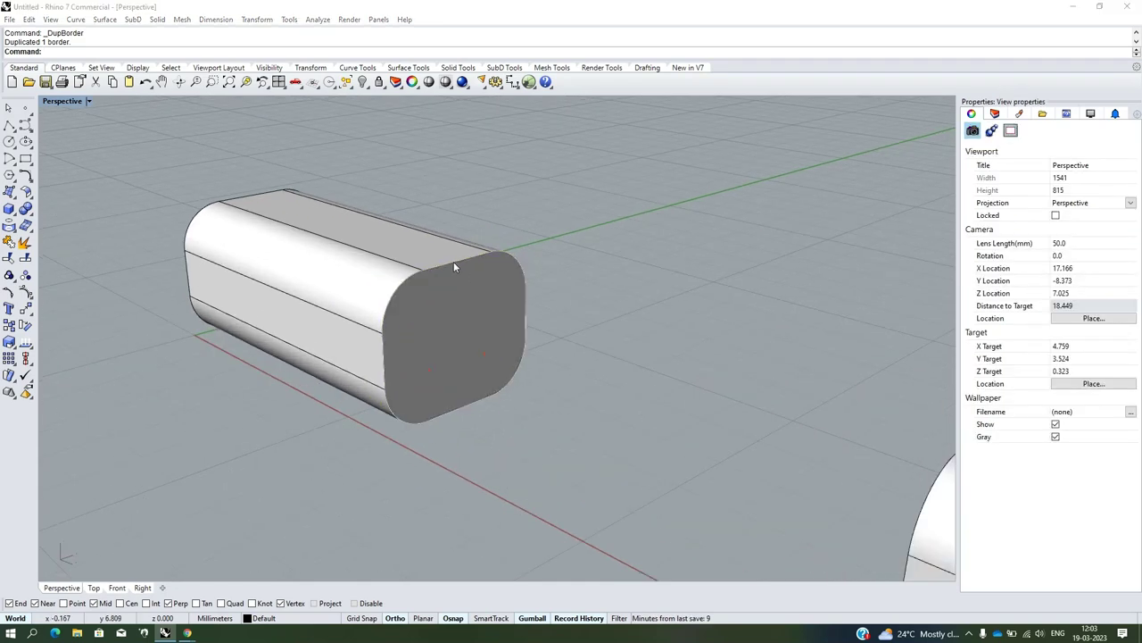
{"action": "left_click", "coordinate": [454, 262]}
{"action": "left_click", "coordinate": [477, 291]}
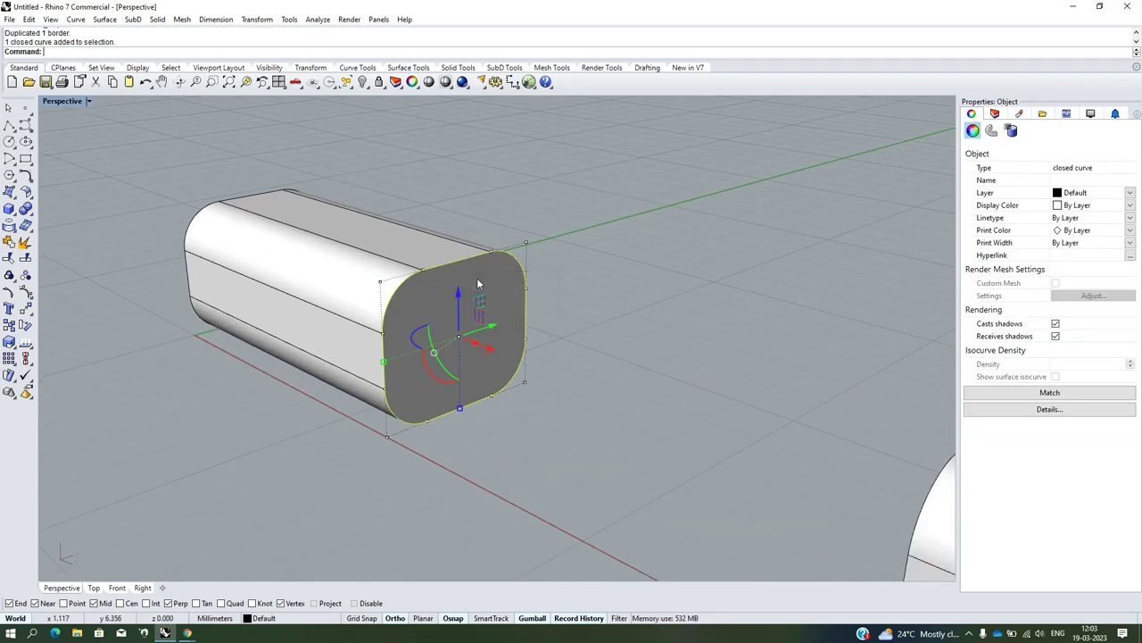
Offset the end outline 0.5 mm inward along the end-face surface, then undo it
{"action": "left_click", "coordinate": [27, 178]}
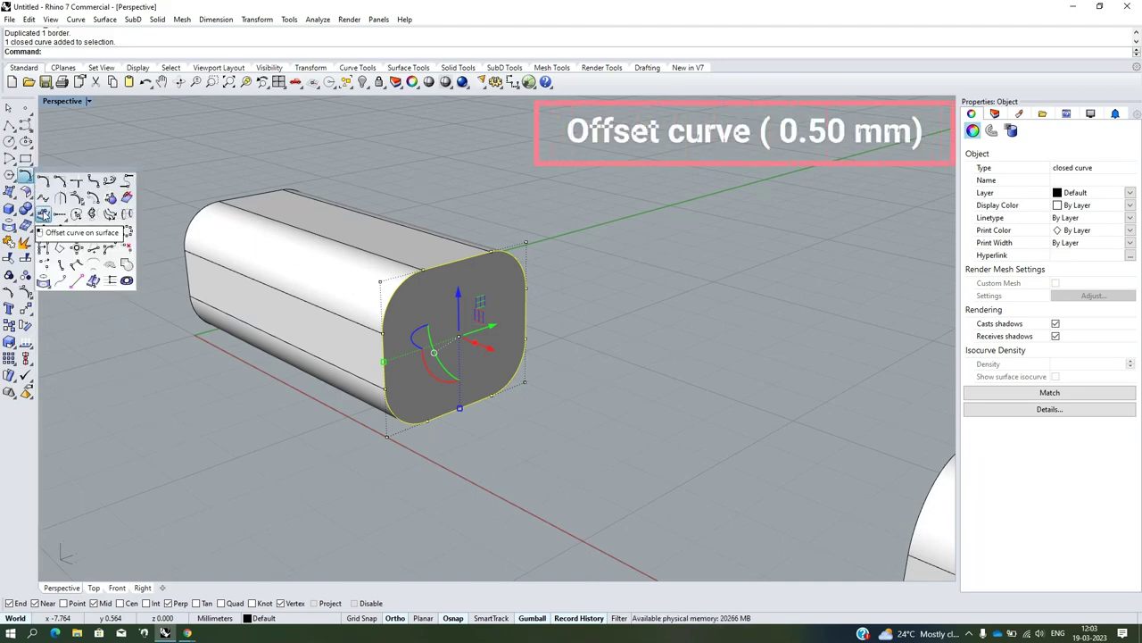
{"action": "left_click", "coordinate": [42, 215]}
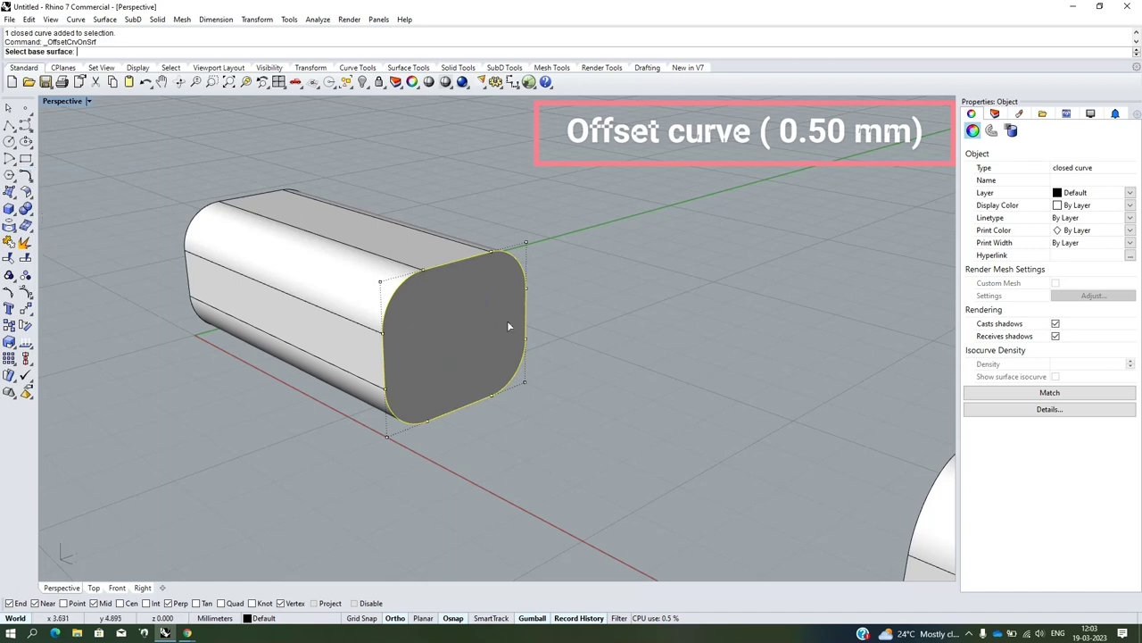
{"action": "right_click_drag", "start_coordinate": [507, 320], "coordinate": [465, 307]}
{"action": "left_click", "coordinate": [464, 307]}
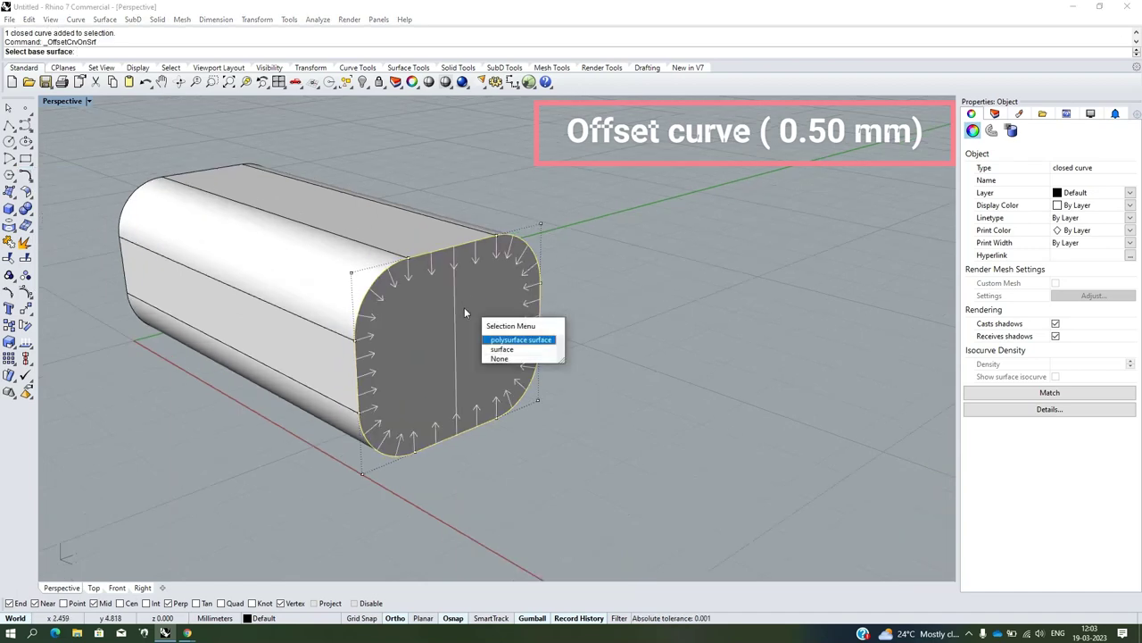
{"action": "left_click", "coordinate": [506, 350]}
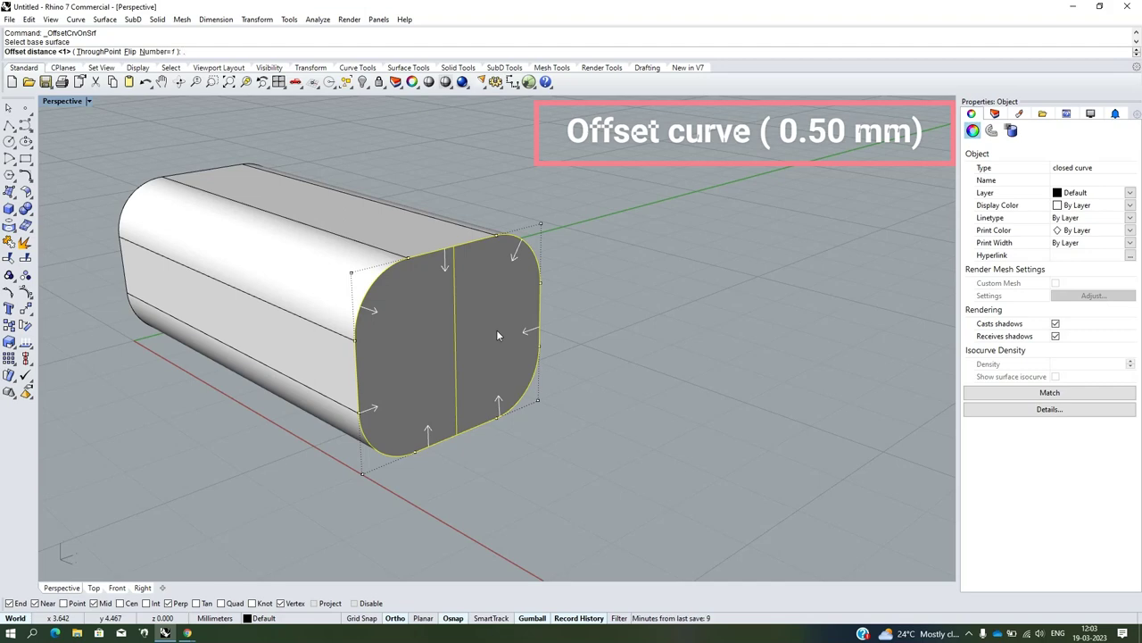
{"action": "type", "text": ".5"}
{"action": "key", "text": "Return"}
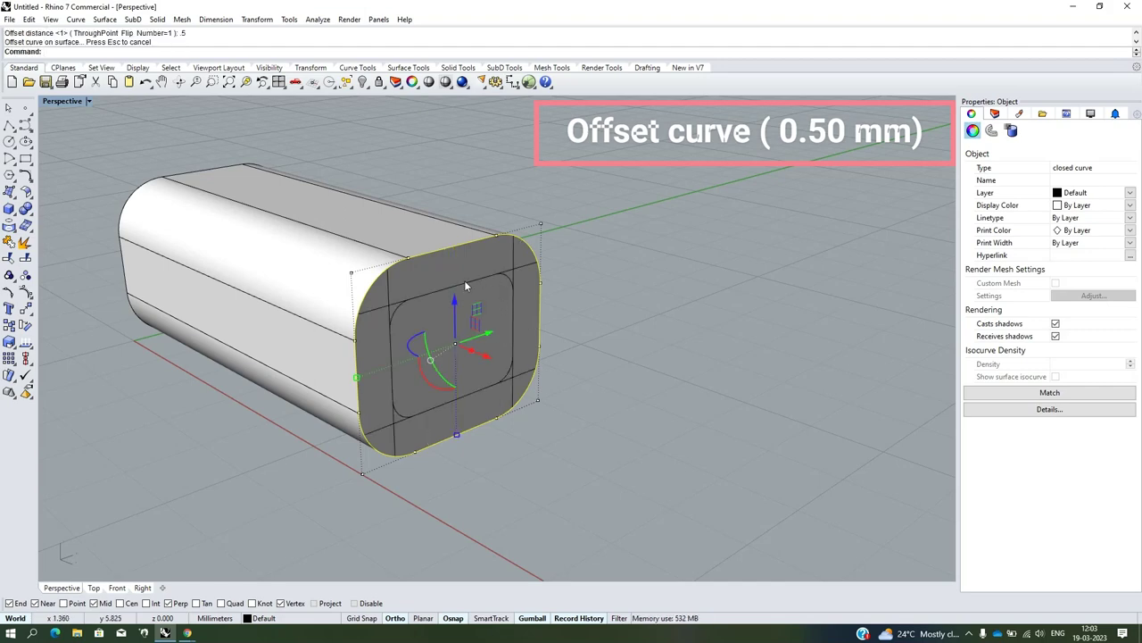
{"action": "scroll", "coordinate": [464, 281], "scroll_direction": "down", "scroll_amount": 3}
{"action": "scroll", "coordinate": [464, 298], "scroll_direction": "up", "scroll_amount": 3}
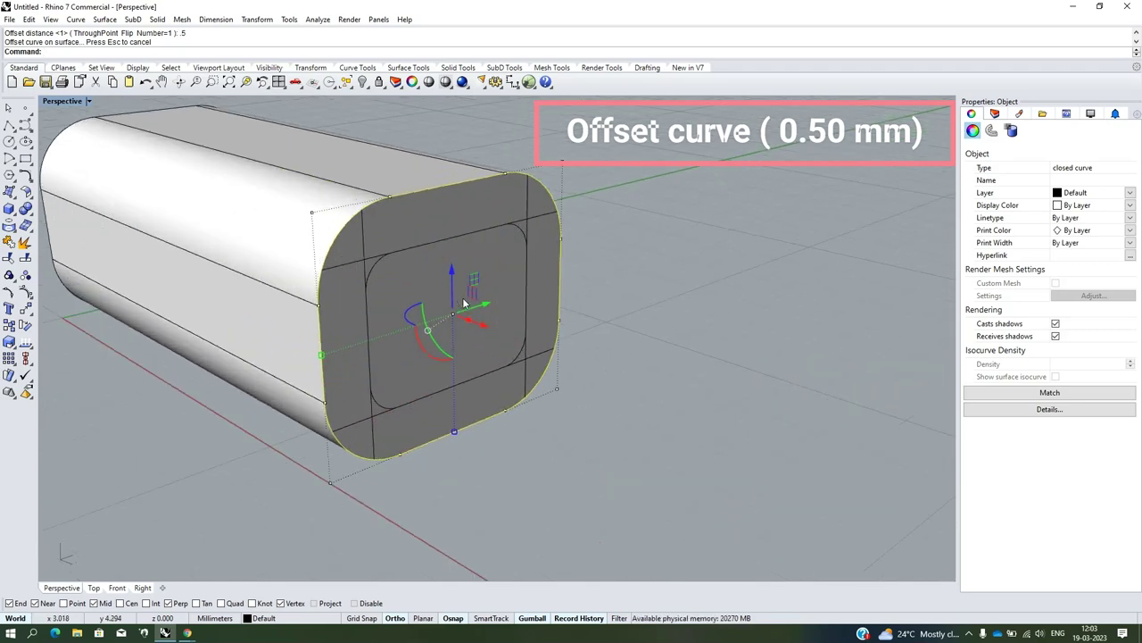
{"action": "scroll", "coordinate": [464, 298], "scroll_direction": "down", "scroll_amount": 2}
{"action": "scroll", "coordinate": [463, 284], "scroll_direction": "down", "scroll_amount": 1}
{"action": "key", "text": "ctrl+z"}
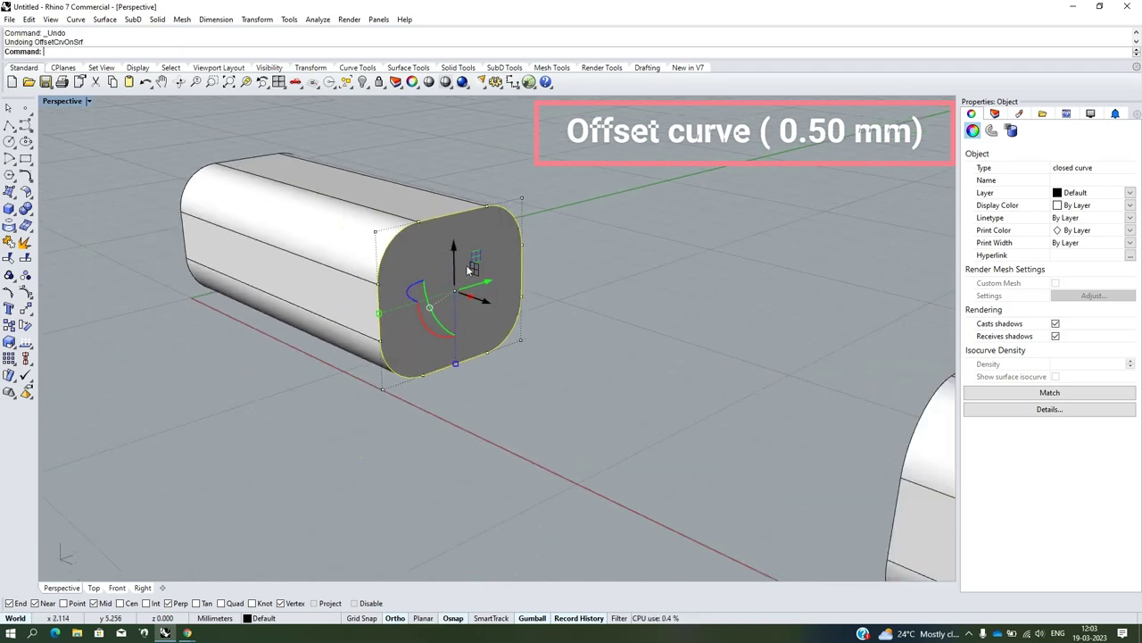
Offset the end outline curve 0.5 mm inward with Offset Curve
{"action": "left_click", "coordinate": [32, 180]}
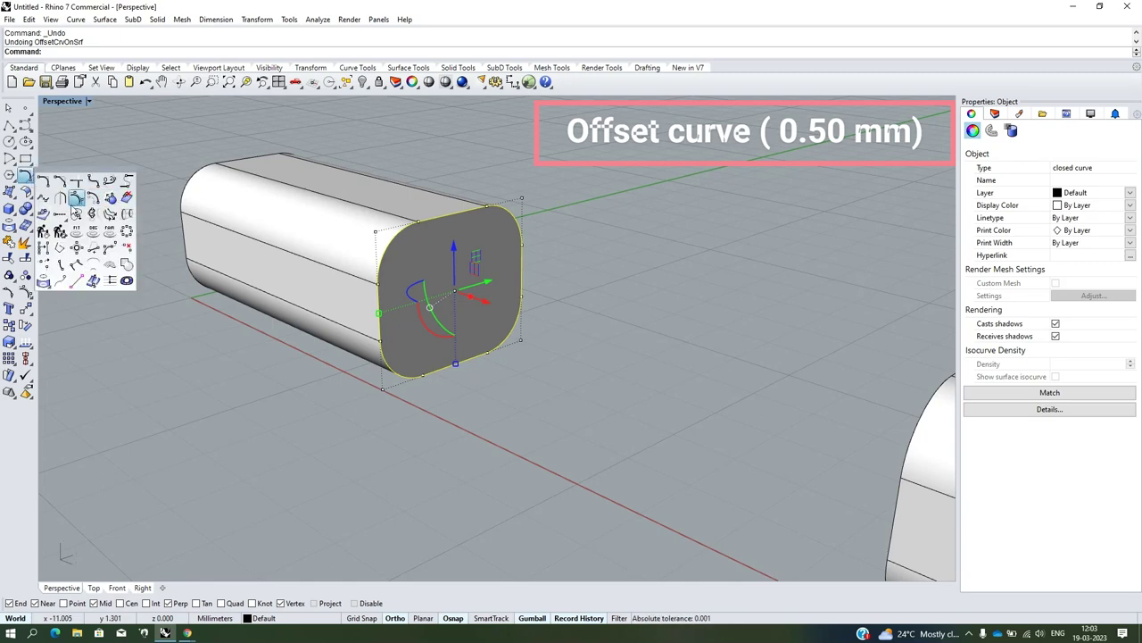
{"action": "left_click", "coordinate": [94, 198]}
{"action": "type", "text": ".5"}
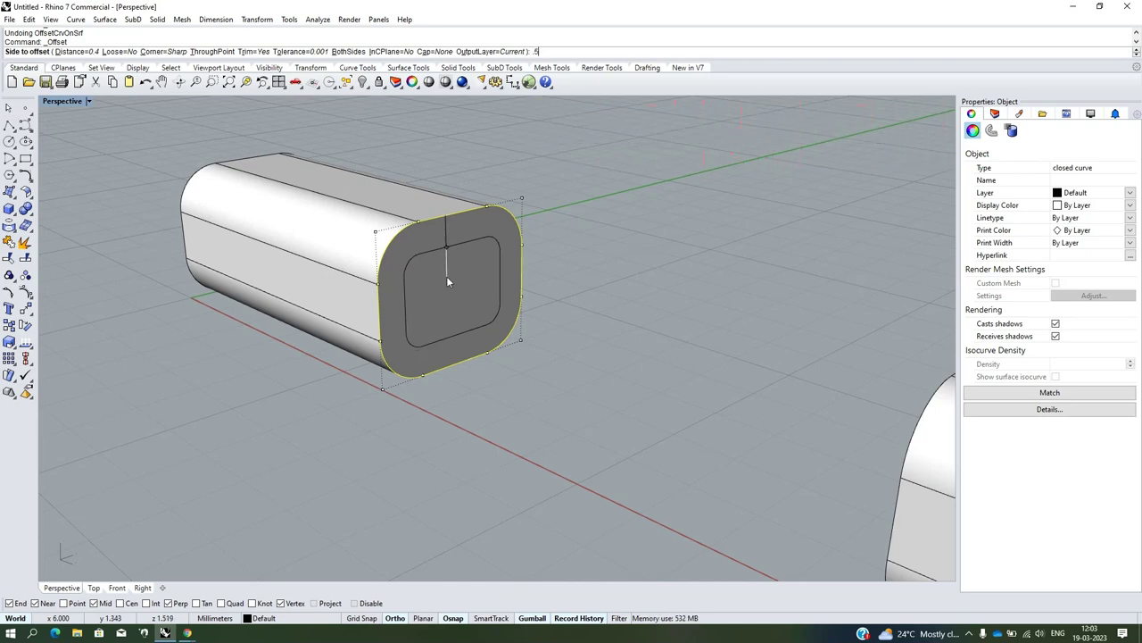
{"action": "left_click", "coordinate": [446, 276]}
{"action": "left_click", "coordinate": [646, 249]}
{"action": "scroll", "coordinate": [436, 253], "scroll_direction": "down", "scroll_amount": 5}
{"action": "scroll", "coordinate": [436, 253], "scroll_direction": "up", "scroll_amount": 2}
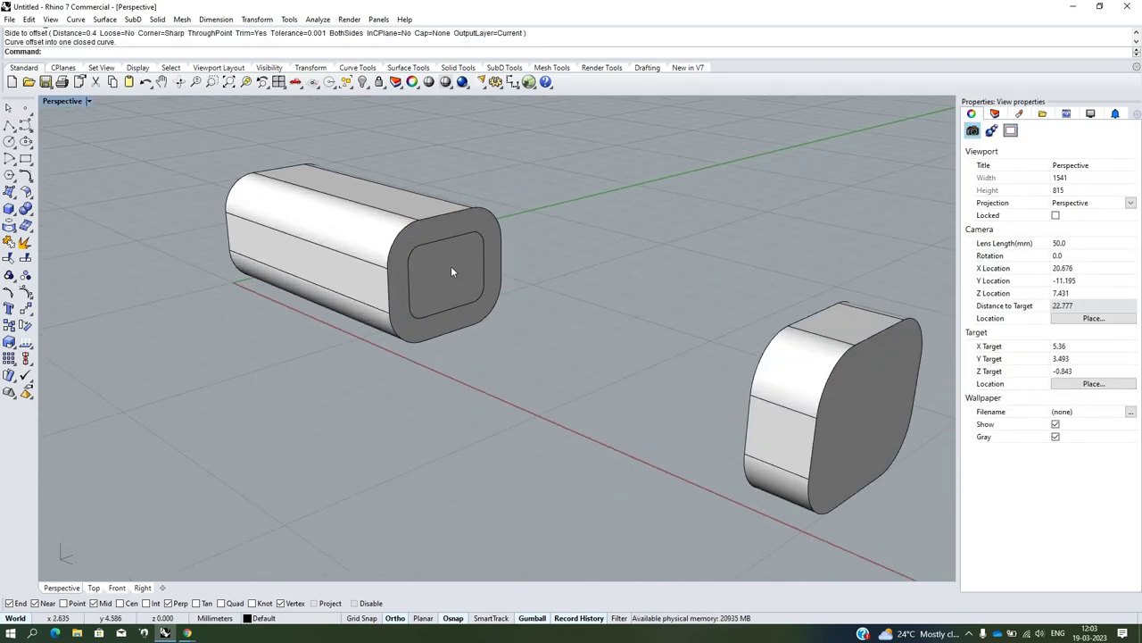
{"action": "scroll", "coordinate": [451, 266], "scroll_direction": "up", "scroll_amount": 2}
{"action": "scroll", "coordinate": [469, 284], "scroll_direction": "up", "scroll_amount": 3}
Delete the extracted end-face surface, accepting the history warning
{"action": "left_click", "coordinate": [496, 267]}
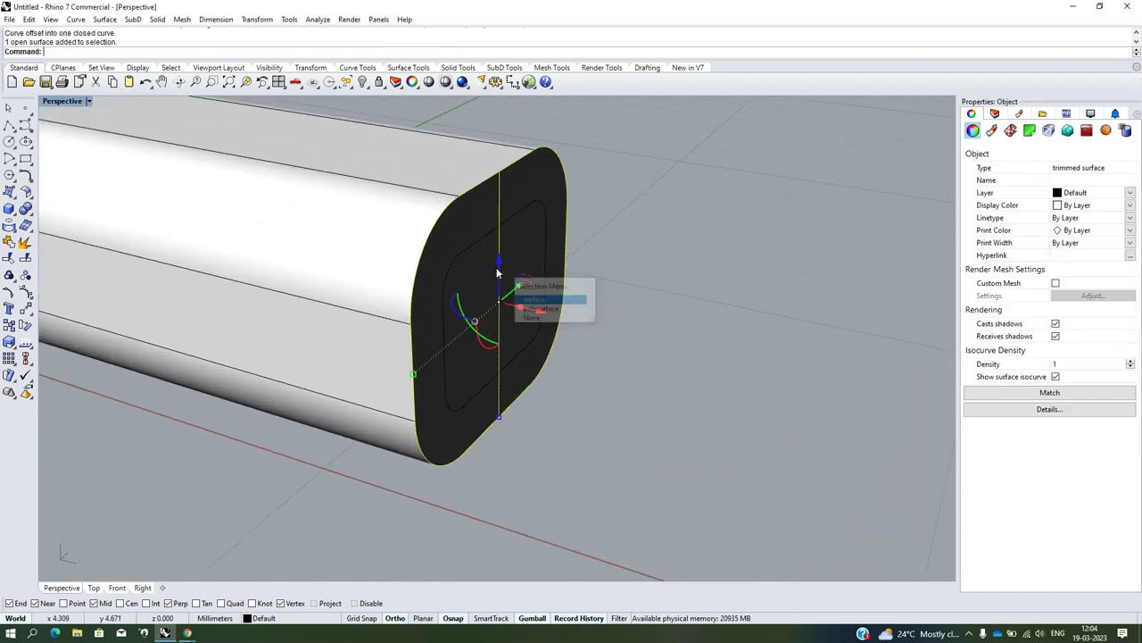
{"action": "left_click", "coordinate": [534, 299]}
{"action": "key", "text": "Delete"}
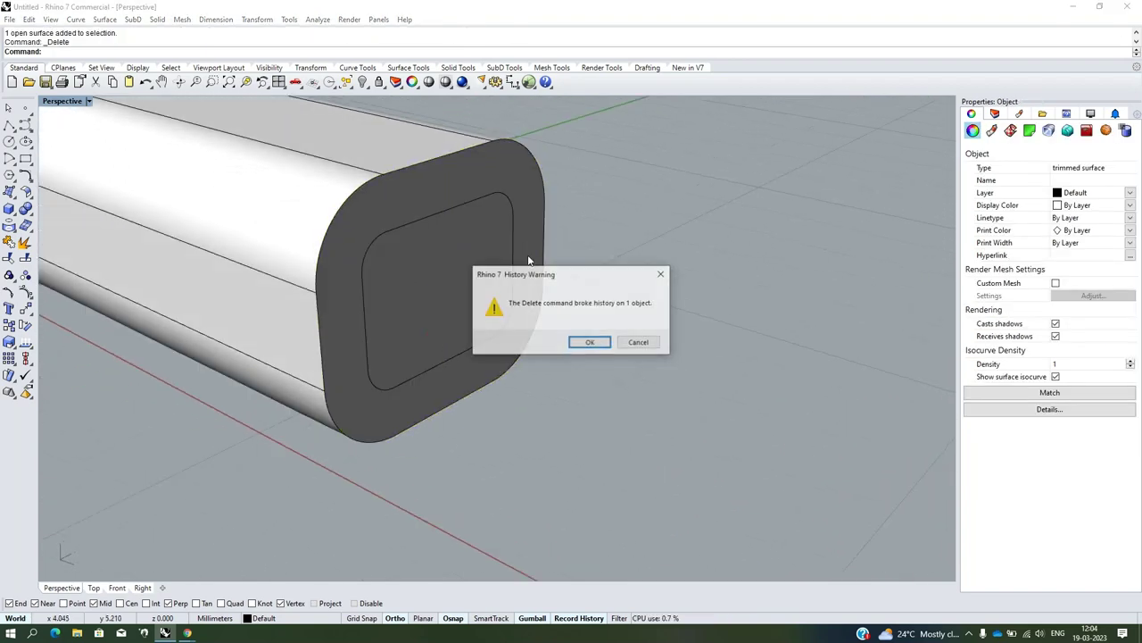
{"action": "left_click", "coordinate": [589, 344]}
Draw a line across the tube's top from the top edge's midpoint to its end
{"action": "scroll", "coordinate": [583, 312], "scroll_direction": "down", "scroll_amount": 5}
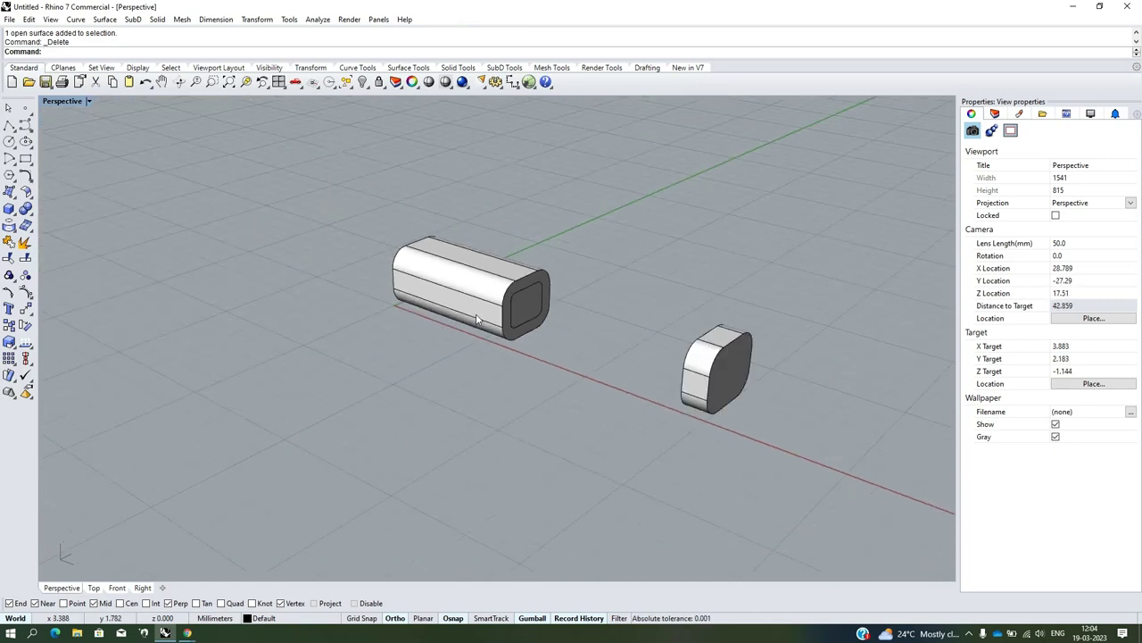
{"action": "mouse_move", "coordinate": [583, 311]}
{"action": "right_mouse_down"}
{"action": "mouse_move", "coordinate": [375, 313]}
{"action": "mouse_move", "coordinate": [446, 311]}
{"action": "right_mouse_up"}
{"action": "scroll", "coordinate": [337, 312], "scroll_direction": "up", "scroll_amount": 3}
{"action": "scroll", "coordinate": [426, 252], "scroll_direction": "up", "scroll_amount": 3}
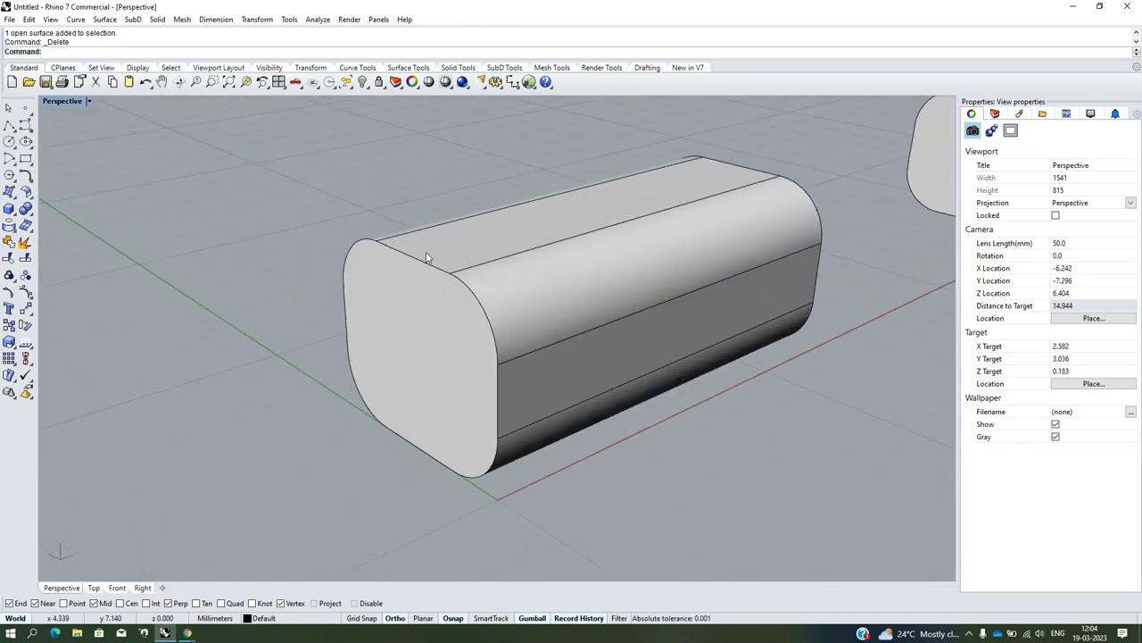
{"action": "left_click", "coordinate": [9, 128]}
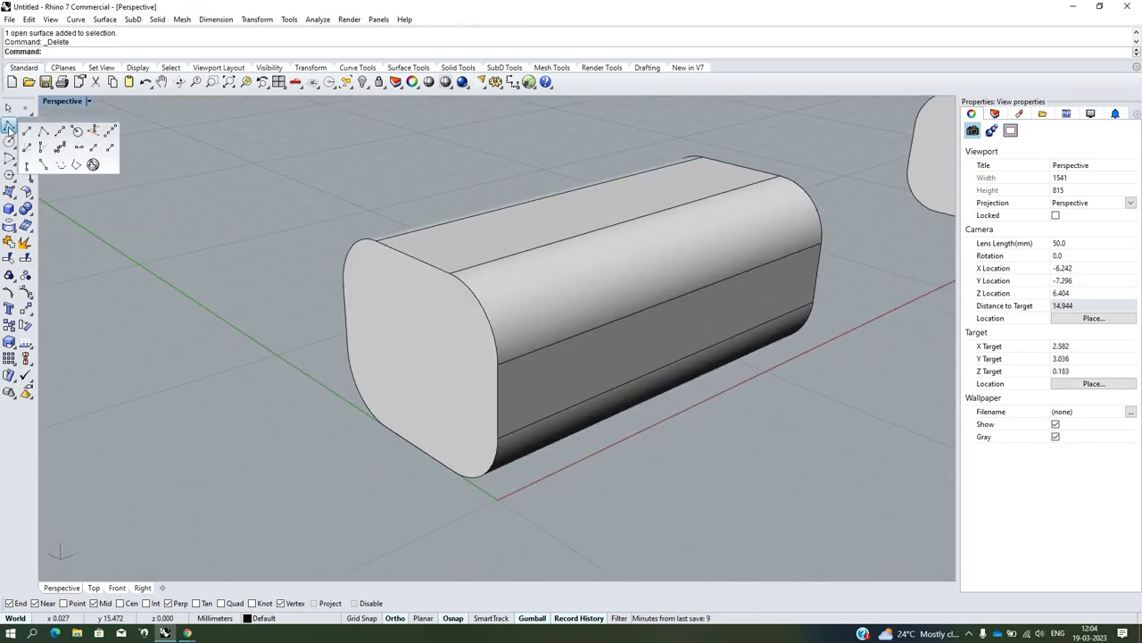
{"action": "left_click", "coordinate": [60, 133]}
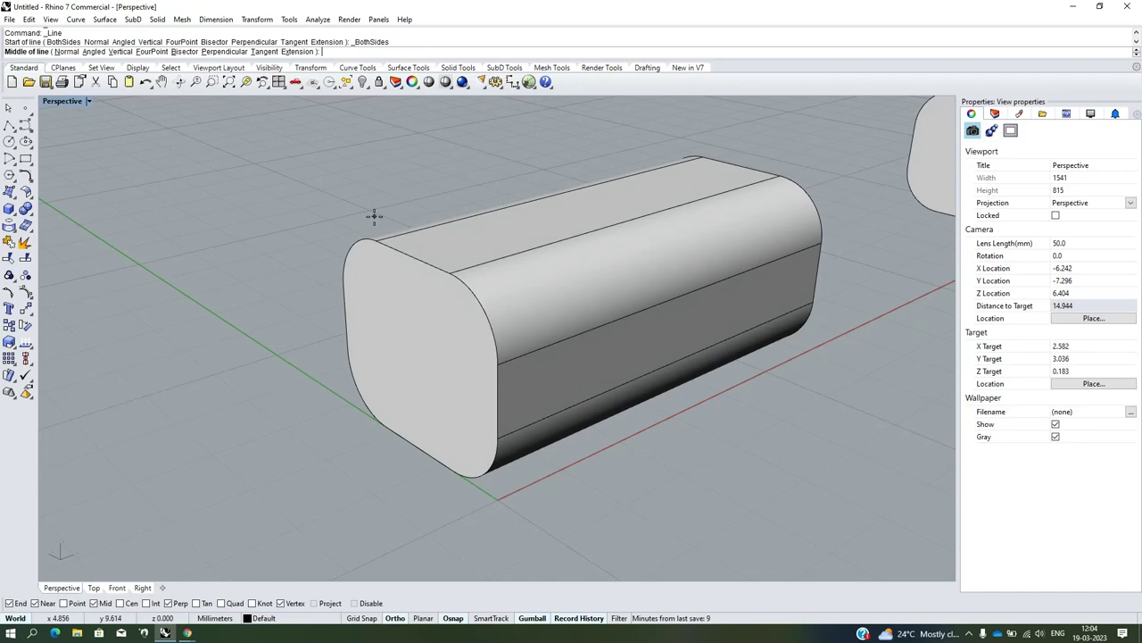
{"action": "scroll", "coordinate": [416, 245], "scroll_direction": "up", "scroll_amount": 3}
{"action": "left_click", "coordinate": [413, 252]}
{"action": "left_click", "coordinate": [483, 282]}
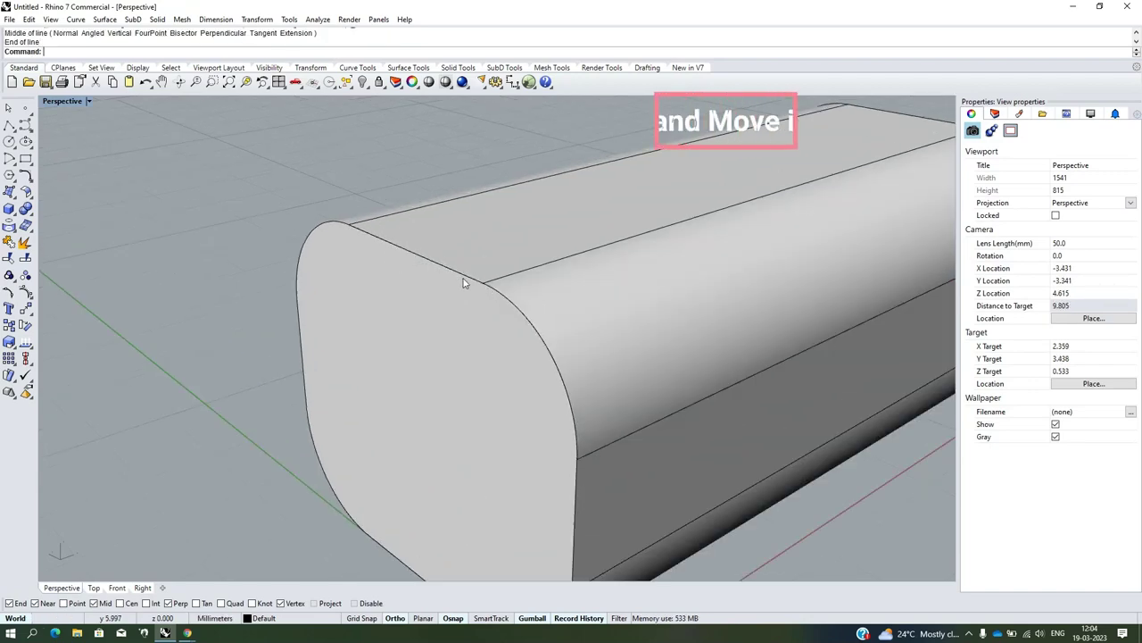
Move the new line 0.7 mm along the tube's length
{"action": "left_click", "coordinate": [456, 272]}
{"action": "left_click", "coordinate": [497, 304]}
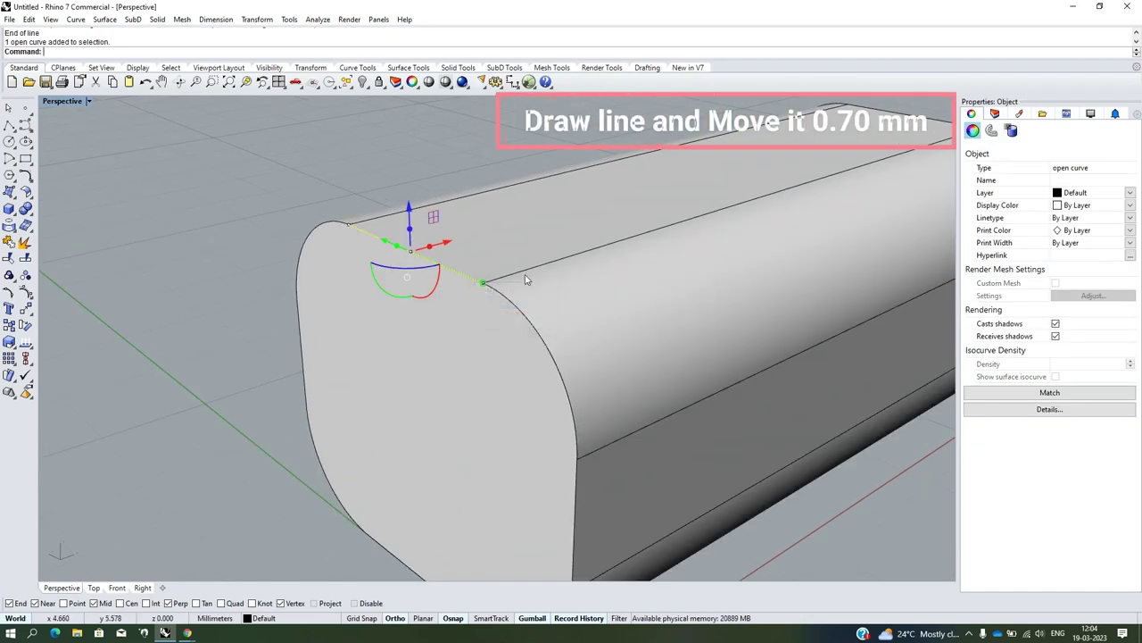
{"action": "left_click_drag", "start_coordinate": [486, 288], "coordinate": [728, 429]}
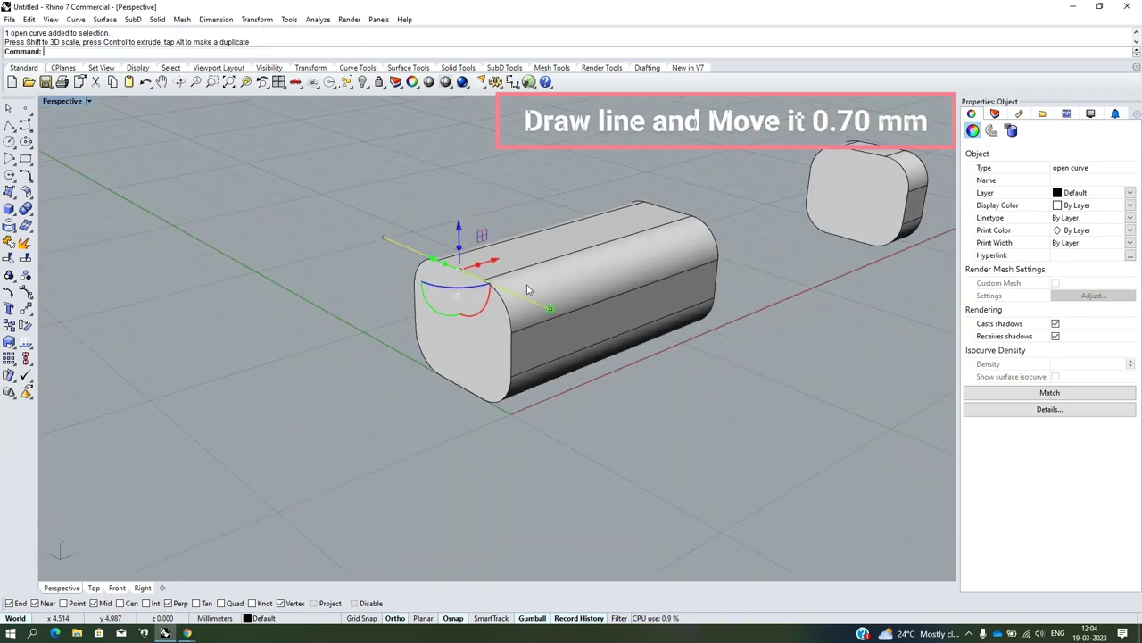
{"action": "left_click_drag", "start_coordinate": [433, 284], "coordinate": [468, 287]}
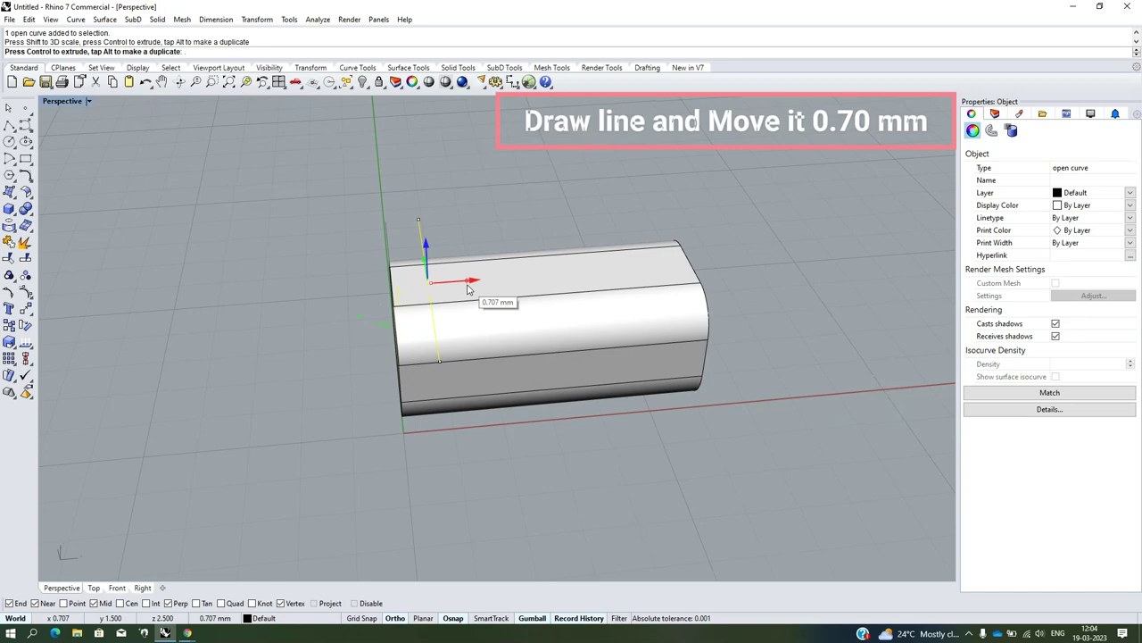
{"action": "type", "text": ".7"}
{"action": "key", "text": "Return"}
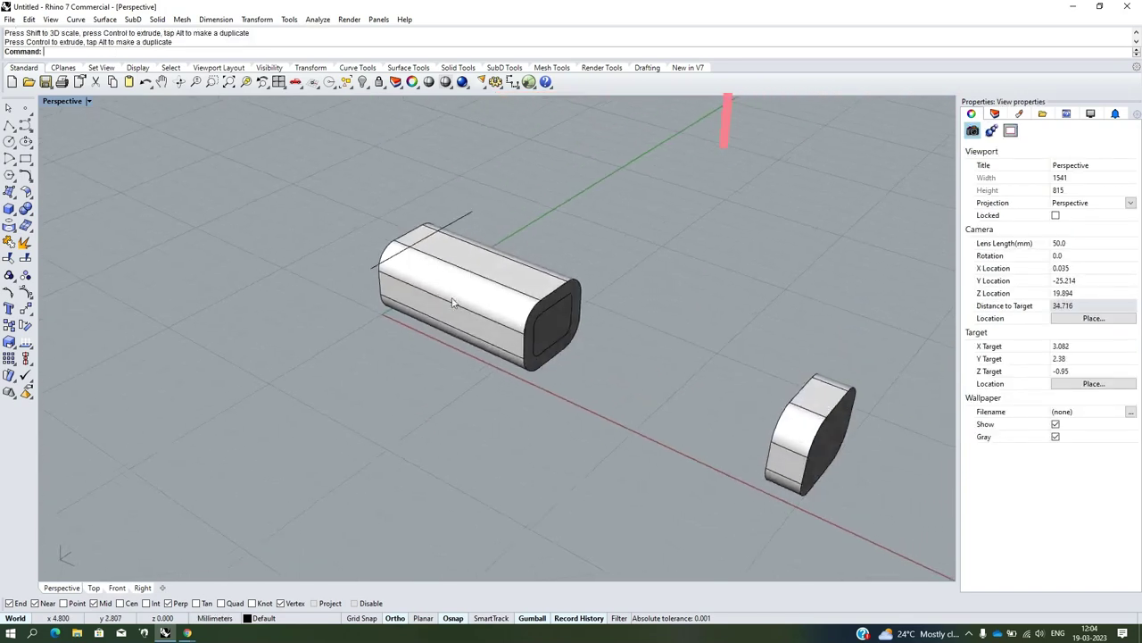
{"action": "mouse_move", "coordinate": [424, 302]}
{"action": "right_mouse_down"}
{"action": "mouse_move", "coordinate": [459, 357]}
{"action": "mouse_move", "coordinate": [408, 286]}
{"action": "mouse_move", "coordinate": [590, 321]}
{"action": "right_mouse_up"}
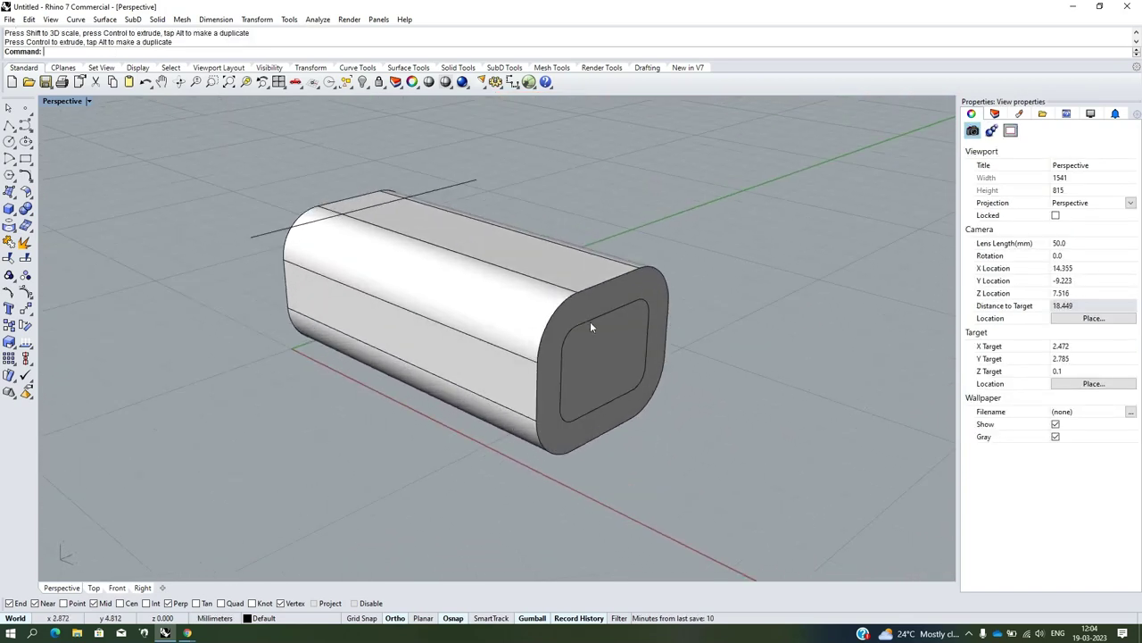
Start a WireCut of the bar with the inner end-face curve, cutting along the X axis
{"action": "left_click", "coordinate": [592, 319]}
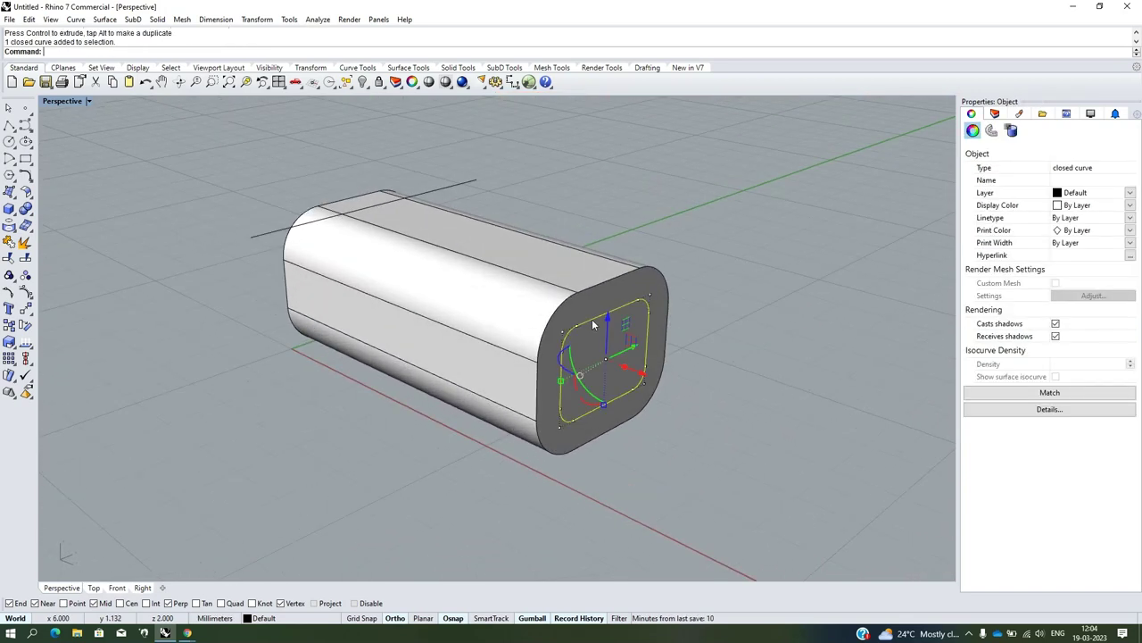
{"action": "left_click", "coordinate": [31, 213]}
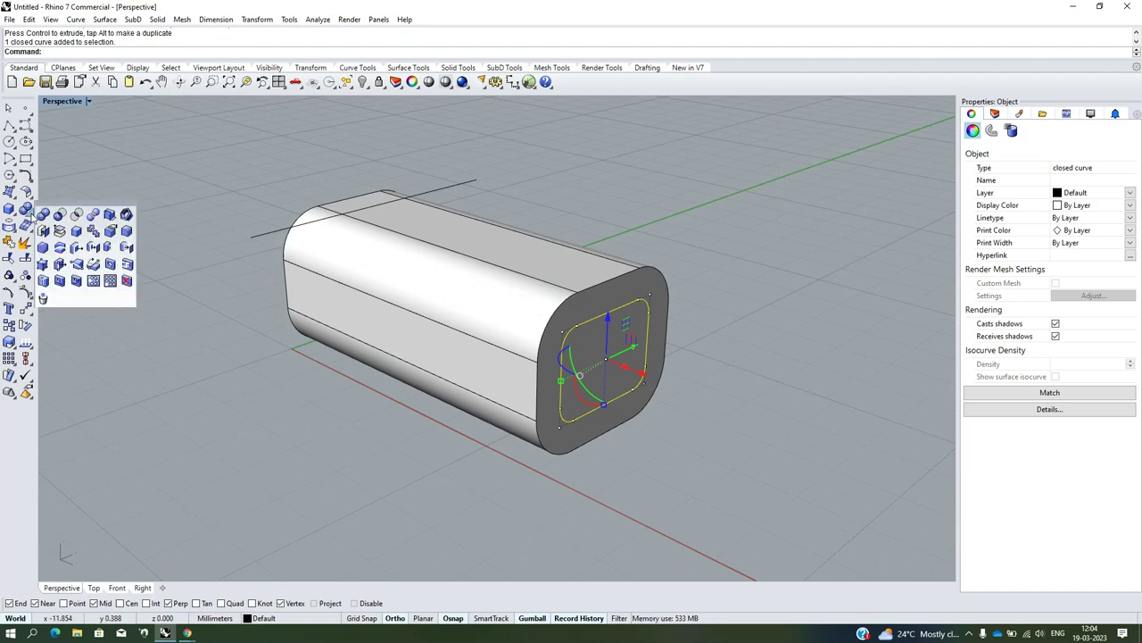
{"action": "left_click", "coordinate": [59, 250]}
{"action": "scroll", "coordinate": [511, 292], "scroll_direction": "down", "scroll_amount": 3}
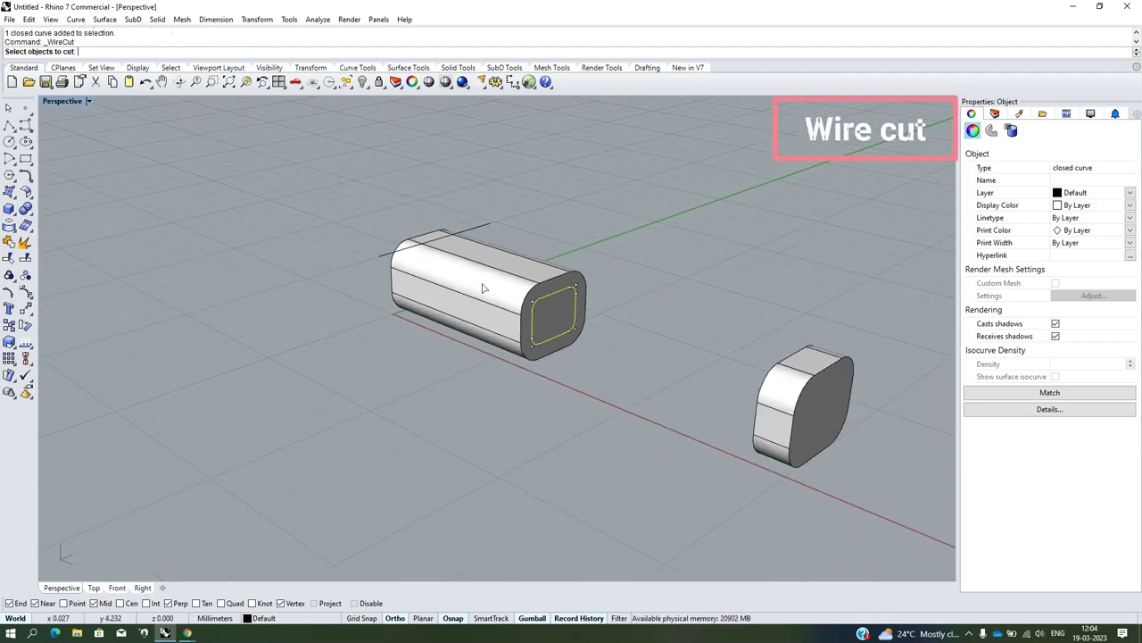
{"action": "left_click", "coordinate": [492, 296]}
{"action": "key", "text": "Return"}
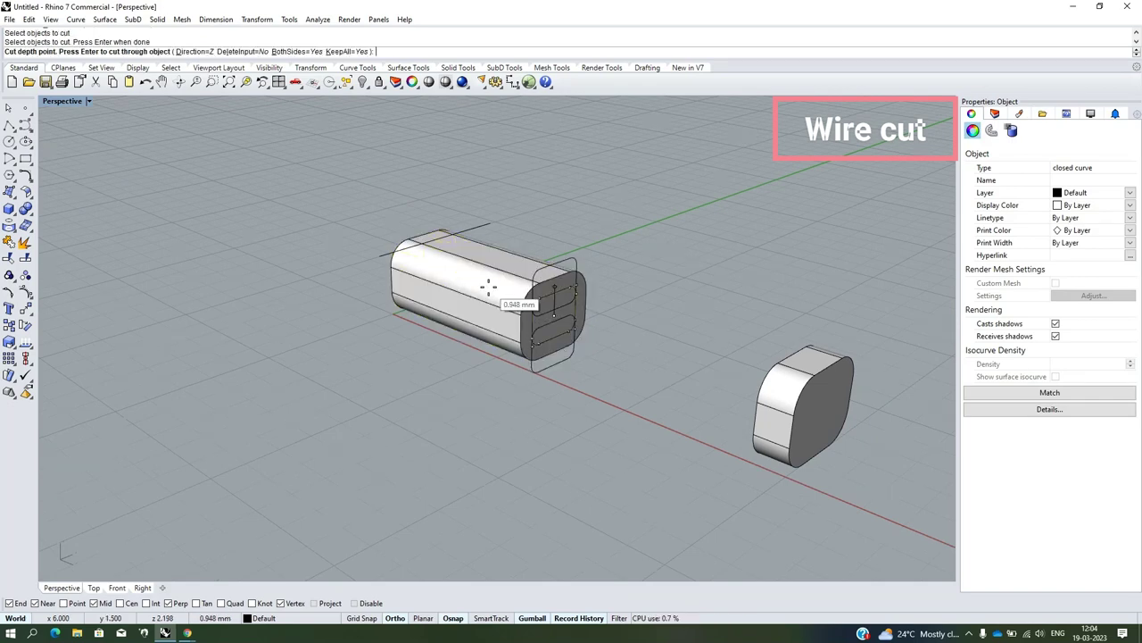
{"action": "mouse_move", "coordinate": [485, 216]}
{"action": "right_mouse_down"}
{"action": "mouse_move", "coordinate": [541, 227]}
{"action": "mouse_move", "coordinate": [523, 221]}
{"action": "right_mouse_up"}
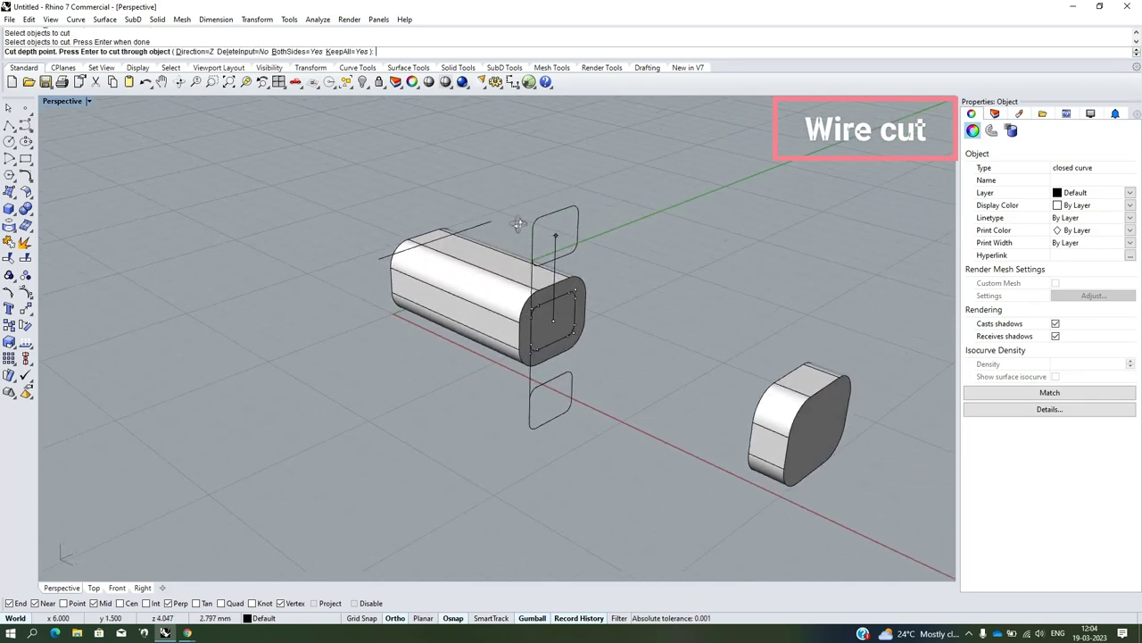
{"action": "left_click", "coordinate": [194, 52]}
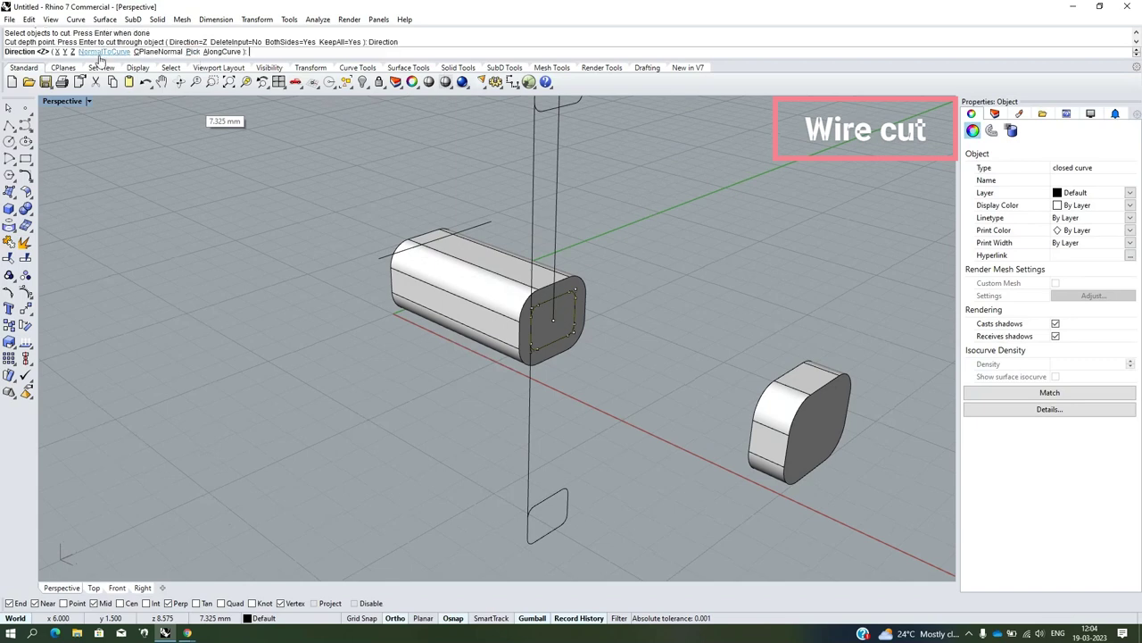
{"action": "left_click", "coordinate": [55, 52]}
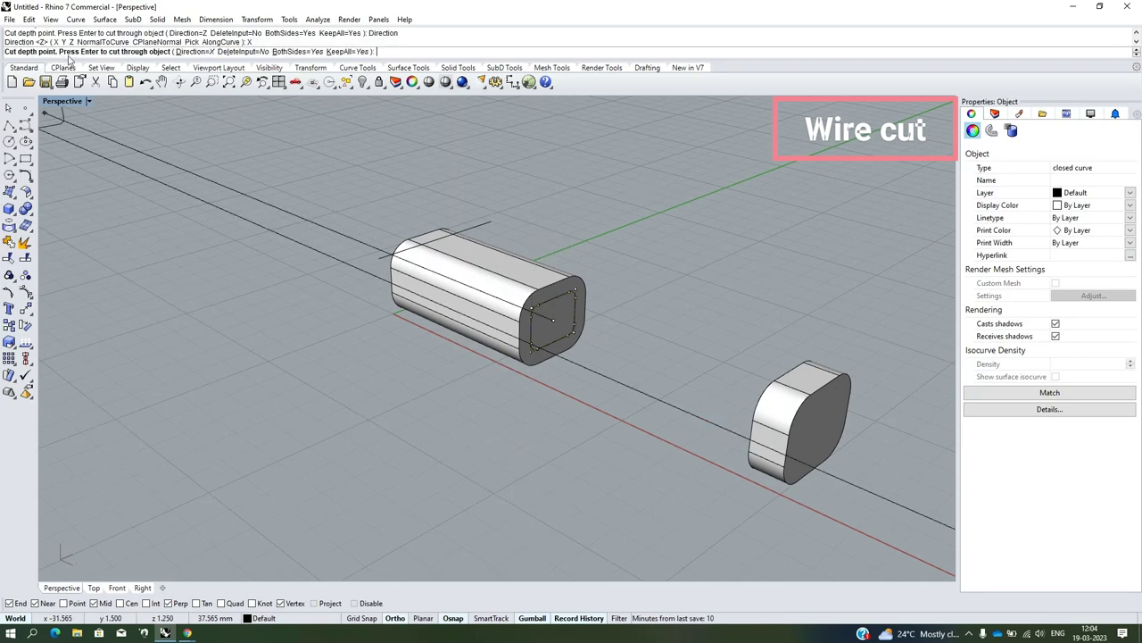
Finish the one-sided wire cut without keeping pieces, hollowing the bar into a 0.5 mm-wall tube
{"action": "right_click_drag", "start_coordinate": [510, 301], "coordinate": [501, 291]}
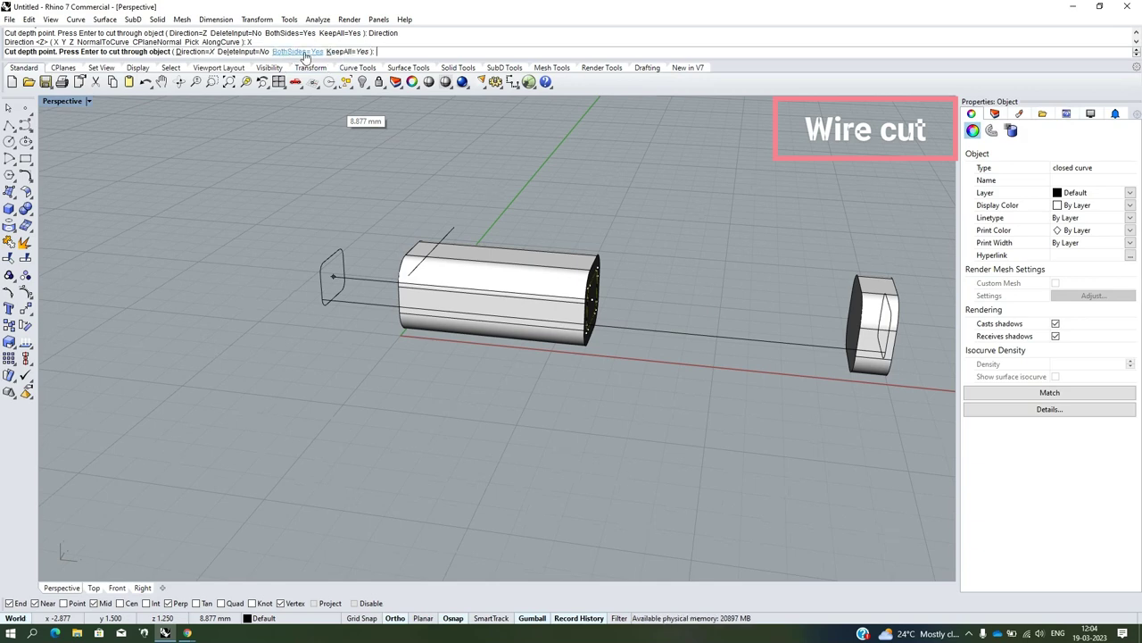
{"action": "left_click", "coordinate": [350, 52]}
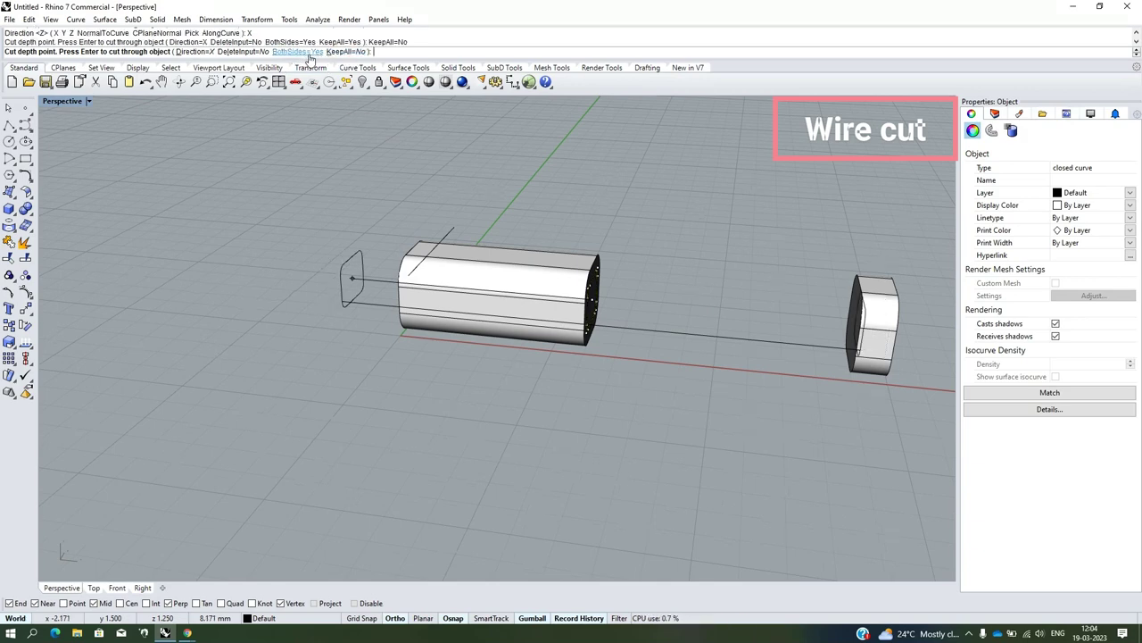
{"action": "left_click", "coordinate": [309, 54]}
{"action": "scroll", "coordinate": [431, 254], "scroll_direction": "up", "scroll_amount": 2}
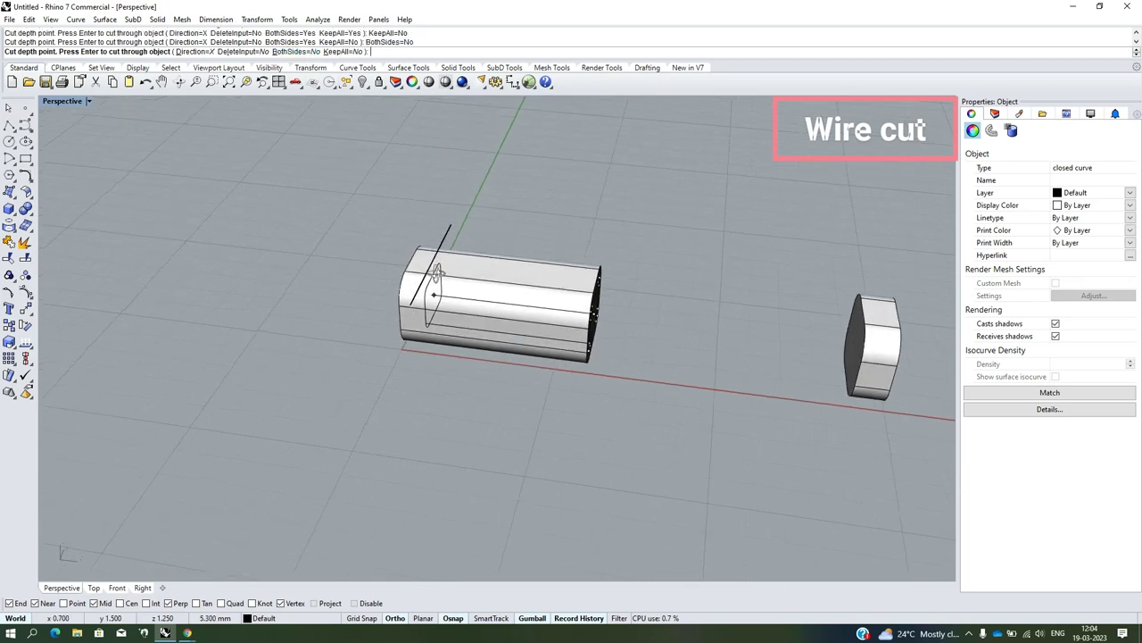
{"action": "scroll", "coordinate": [436, 268], "scroll_direction": "up", "scroll_amount": 2}
{"action": "key", "text": "Return"}
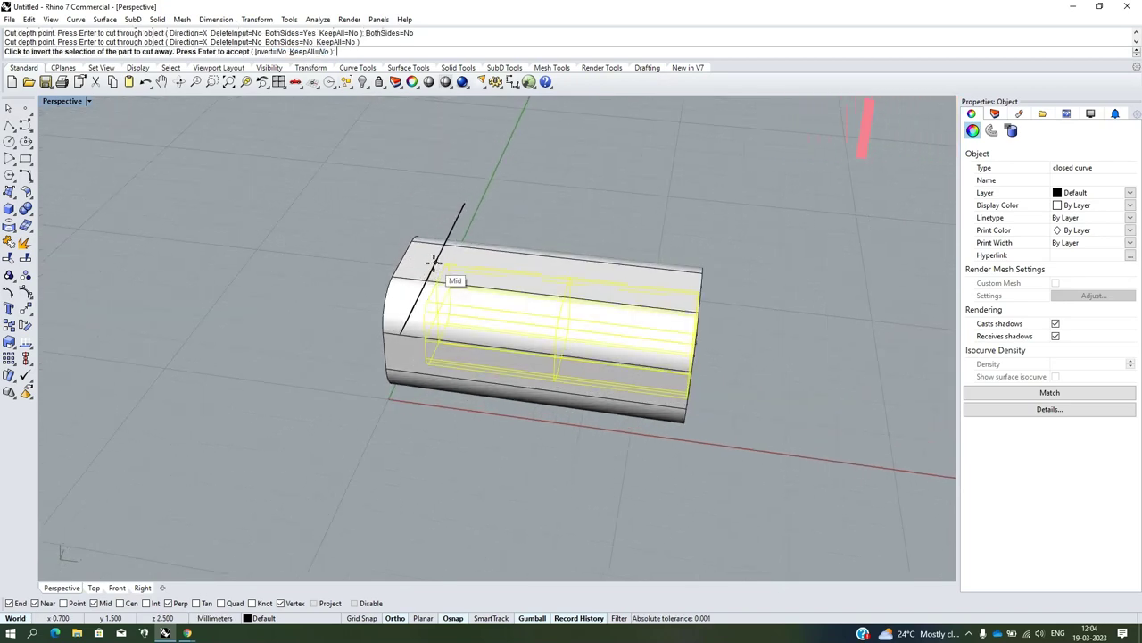
{"action": "key", "text": "Return"}
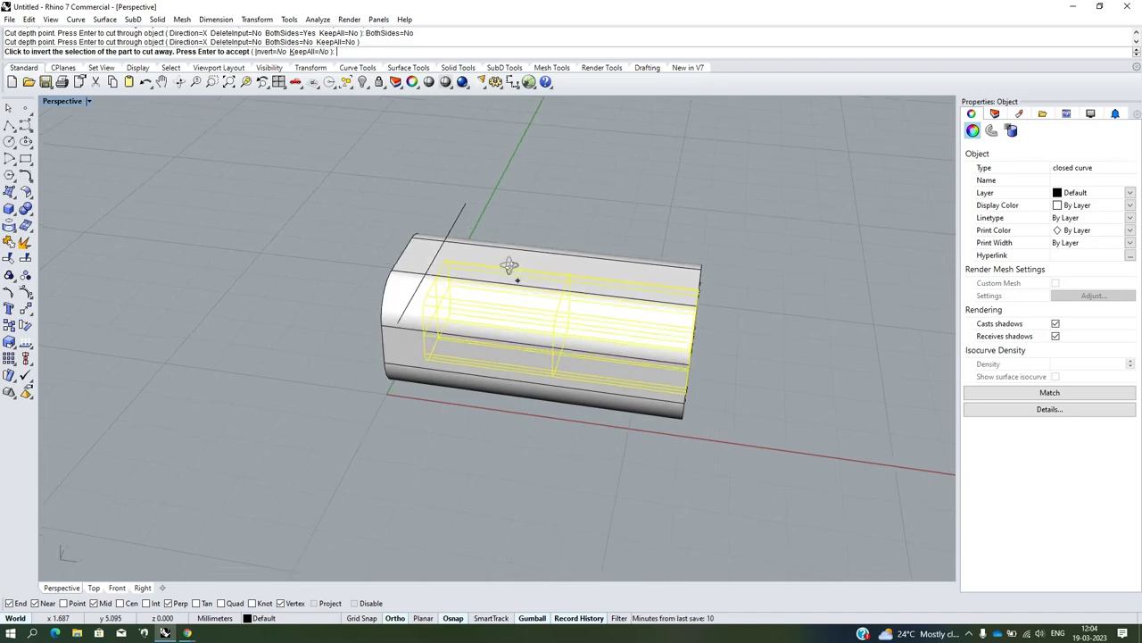
{"action": "mouse_move", "coordinate": [512, 265]}
{"action": "right_mouse_down"}
{"action": "mouse_move", "coordinate": [526, 210]}
{"action": "mouse_move", "coordinate": [652, 272]}
{"action": "mouse_move", "coordinate": [532, 285]}
{"action": "mouse_move", "coordinate": [499, 276]}
{"action": "right_mouse_up"}
Orbit and zoom around the hollowed tube to inspect it
{"action": "key", "text": "Escape"}
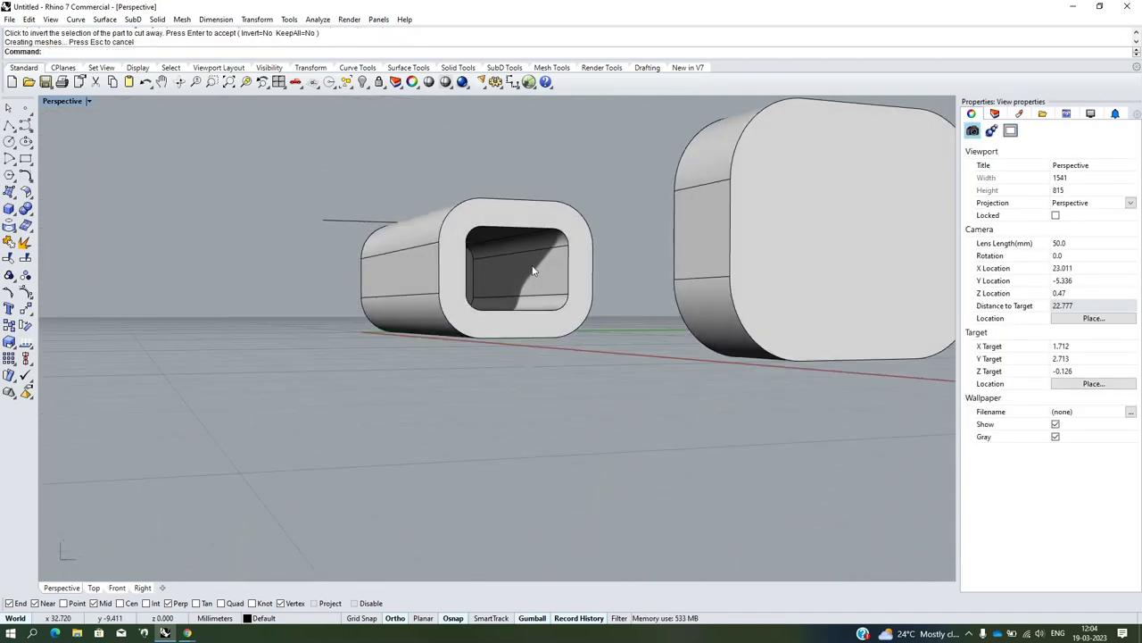
{"action": "scroll", "coordinate": [464, 271], "scroll_direction": "up", "scroll_amount": 3}
{"action": "scroll", "coordinate": [408, 287], "scroll_direction": "up", "scroll_amount": 3}
{"action": "scroll", "coordinate": [428, 283], "scroll_direction": "down", "scroll_amount": 2}
{"action": "left_click", "coordinate": [428, 282]}
{"action": "scroll", "coordinate": [432, 313], "scroll_direction": "down", "scroll_amount": 5}
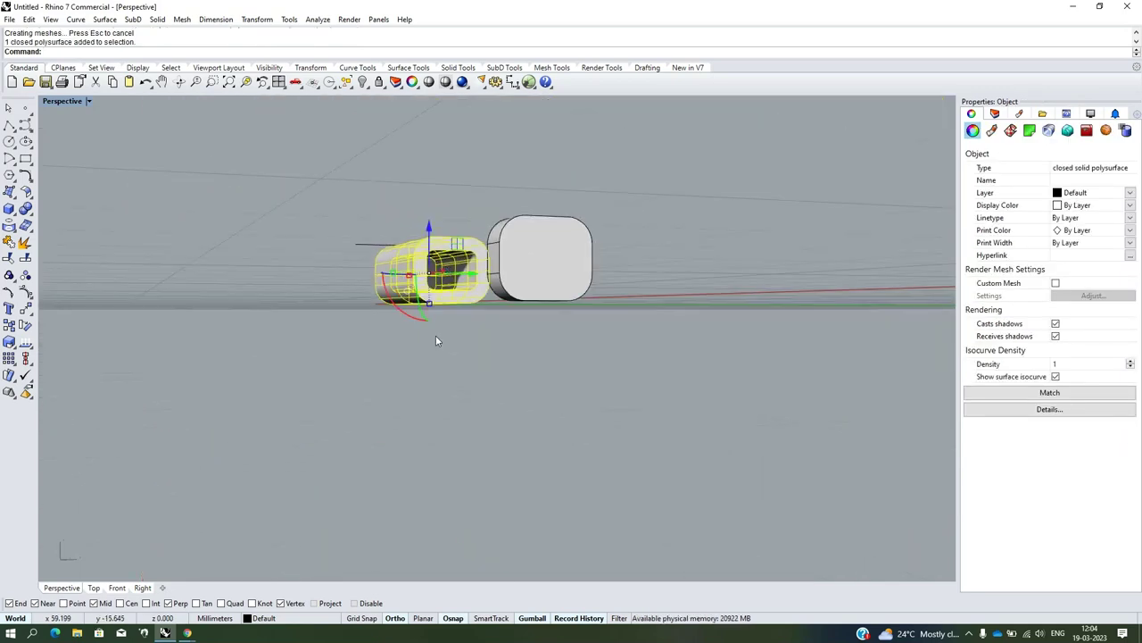
{"action": "key", "text": "Escape"}
{"action": "mouse_move", "coordinate": [436, 336]}
{"action": "right_mouse_down"}
{"action": "mouse_move", "coordinate": [467, 357]}
{"action": "mouse_move", "coordinate": [515, 314]}
{"action": "mouse_move", "coordinate": [420, 223]}
{"action": "right_mouse_up"}
{"action": "scroll", "coordinate": [516, 314], "scroll_direction": "up", "scroll_amount": 5}
{"action": "scroll", "coordinate": [516, 314], "scroll_direction": "down", "scroll_amount": 4}
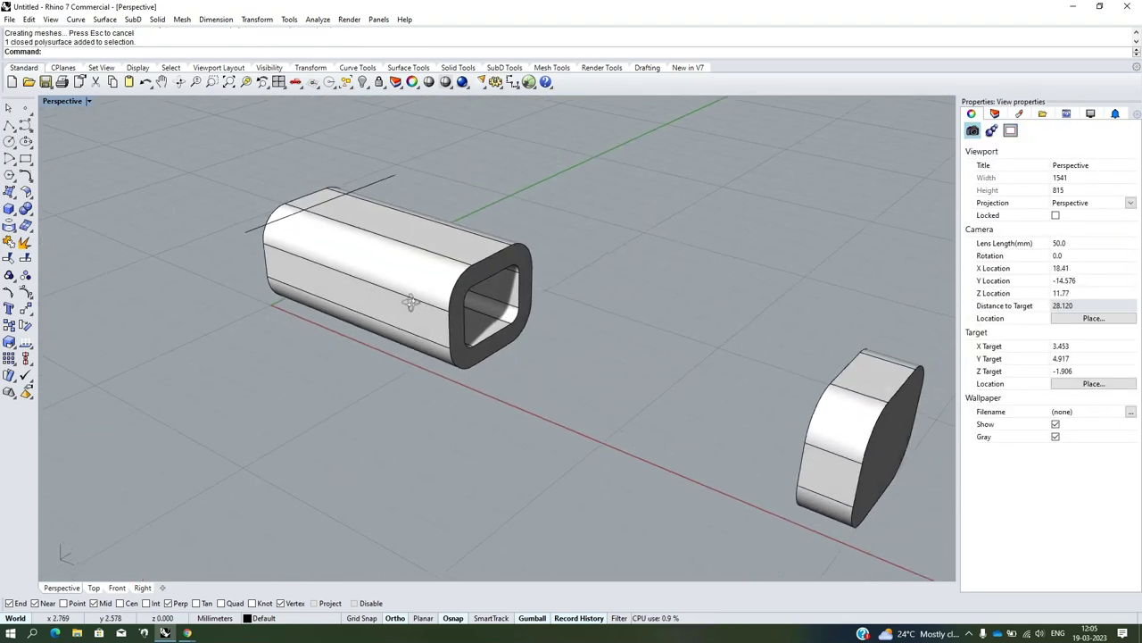
{"action": "scroll", "coordinate": [384, 187], "scroll_direction": "up", "scroll_amount": 3}
{"action": "scroll", "coordinate": [368, 175], "scroll_direction": "up", "scroll_amount": 3}
Delete the leftover open curve on the tube's top
{"action": "left_click", "coordinate": [368, 175]}
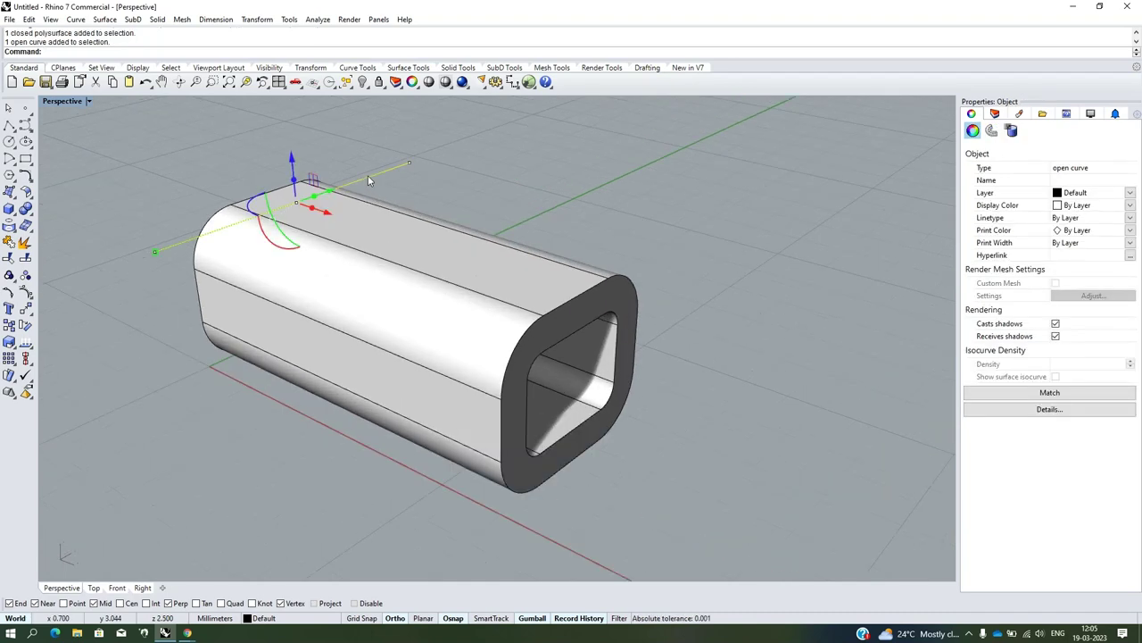
{"action": "key", "text": "Delete"}
{"action": "scroll", "coordinate": [368, 175], "scroll_direction": "down", "scroll_amount": 5}
{"action": "right_click_drag", "start_coordinate": [368, 175], "coordinate": [132, 266]}
{"action": "scroll", "coordinate": [132, 266], "scroll_direction": "up", "scroll_amount": 4}
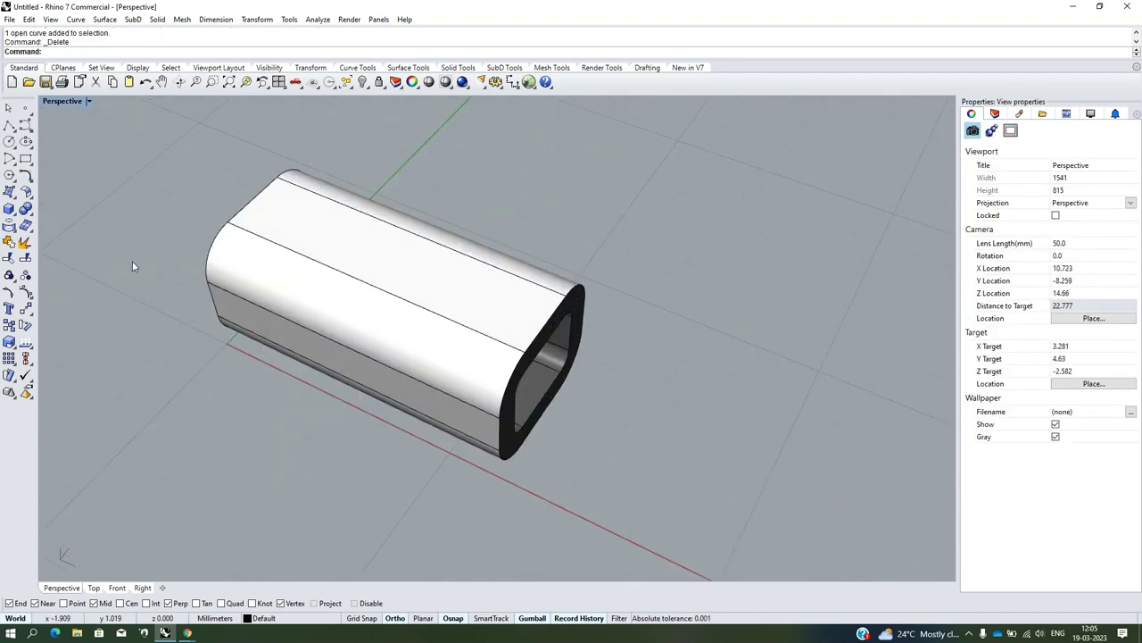
Extract a lengthwise isocurve along the middle of the tube's top surface
{"action": "left_click", "coordinate": [16, 232]}
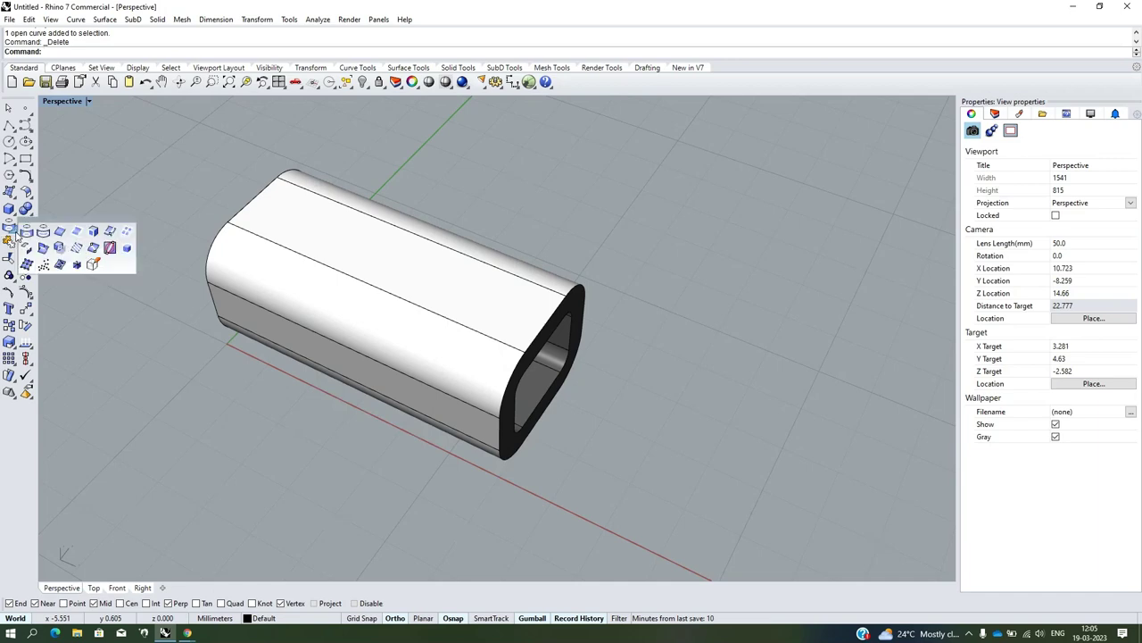
{"action": "left_click", "coordinate": [109, 232]}
{"action": "scroll", "coordinate": [513, 321], "scroll_direction": "up", "scroll_amount": 3}
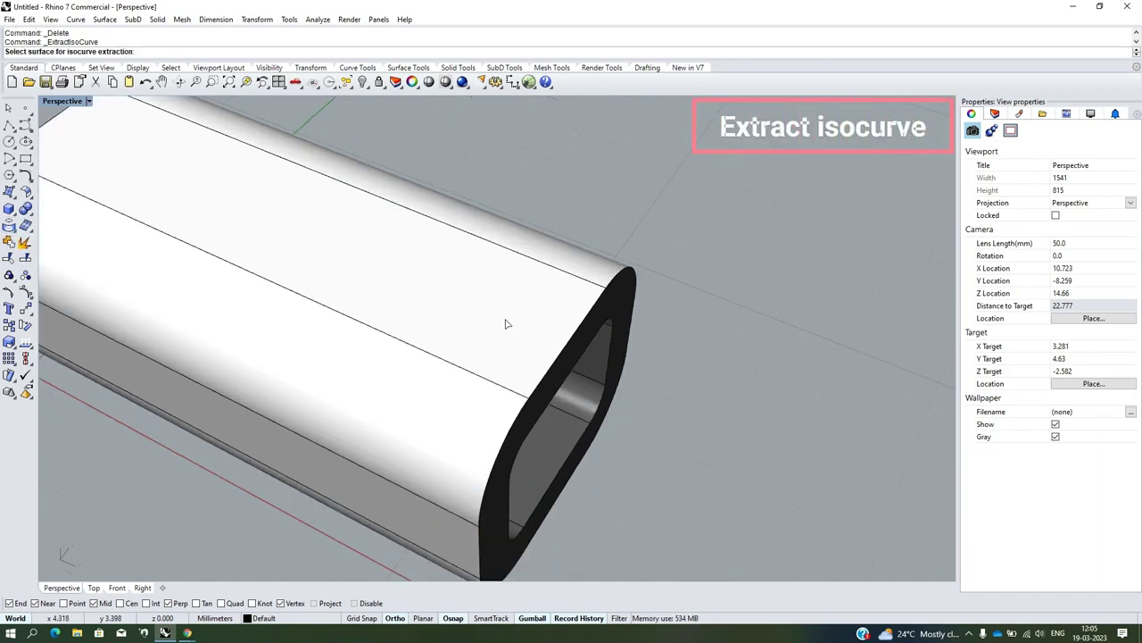
{"action": "left_click", "coordinate": [510, 324]}
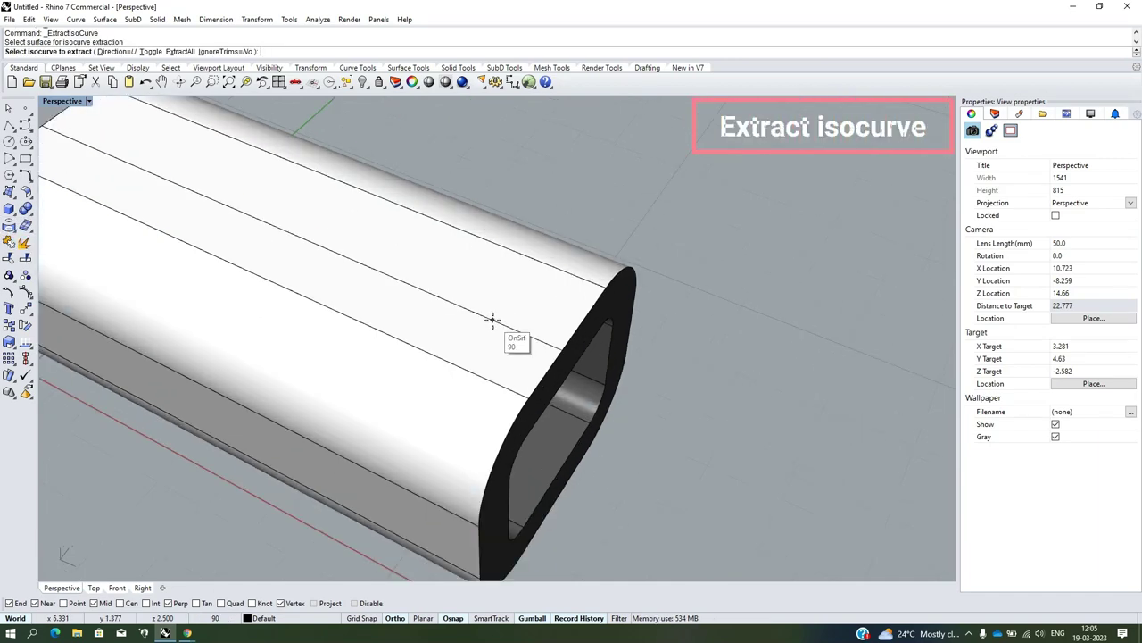
{"action": "left_click", "coordinate": [566, 334]}
{"action": "key", "text": "Return"}
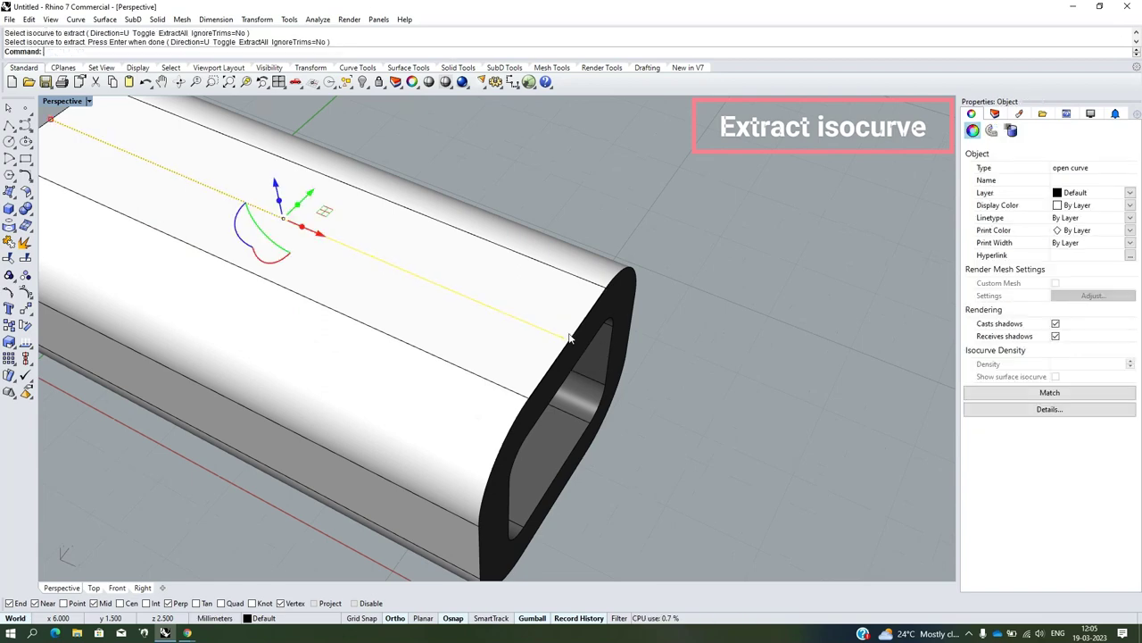
{"action": "scroll", "coordinate": [536, 321], "scroll_direction": "down", "scroll_amount": 3}
{"action": "right_click_drag", "start_coordinate": [536, 321], "coordinate": [380, 253]}
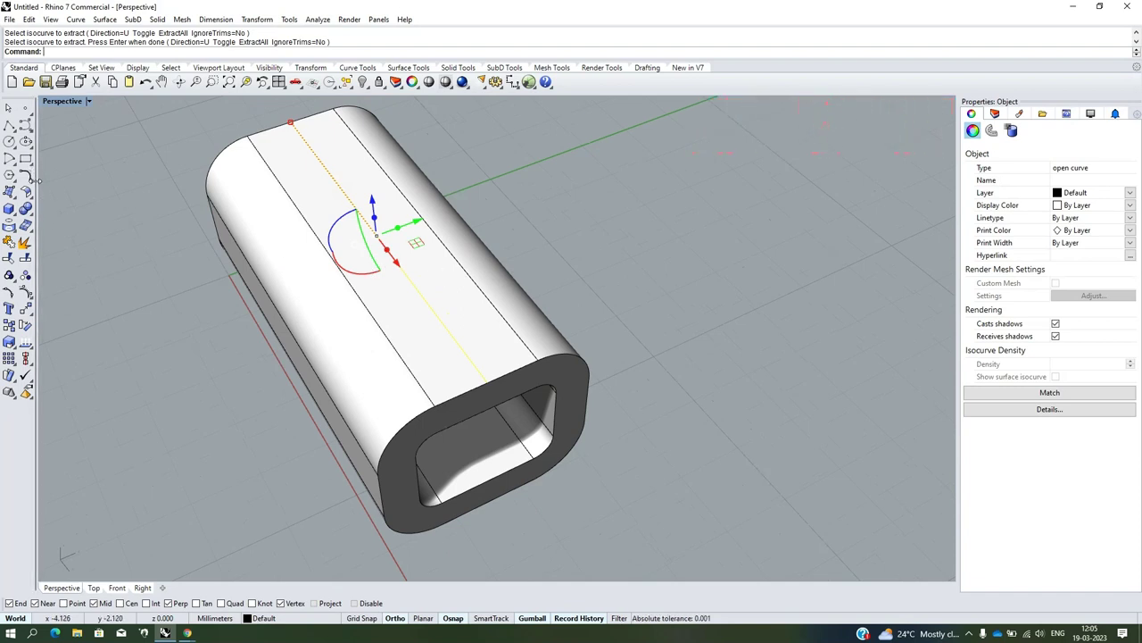
Offset the isocurve 0.35 mm to both sides
{"action": "left_click", "coordinate": [28, 181]}
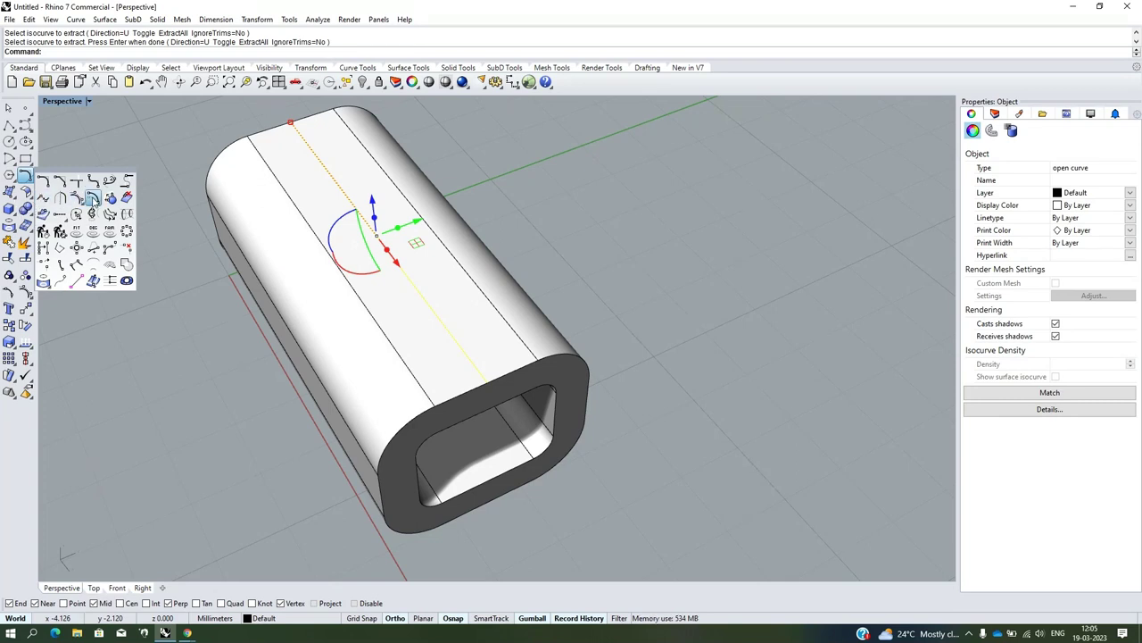
{"action": "left_click", "coordinate": [92, 198]}
{"action": "scroll", "coordinate": [380, 277], "scroll_direction": "up", "scroll_amount": 2}
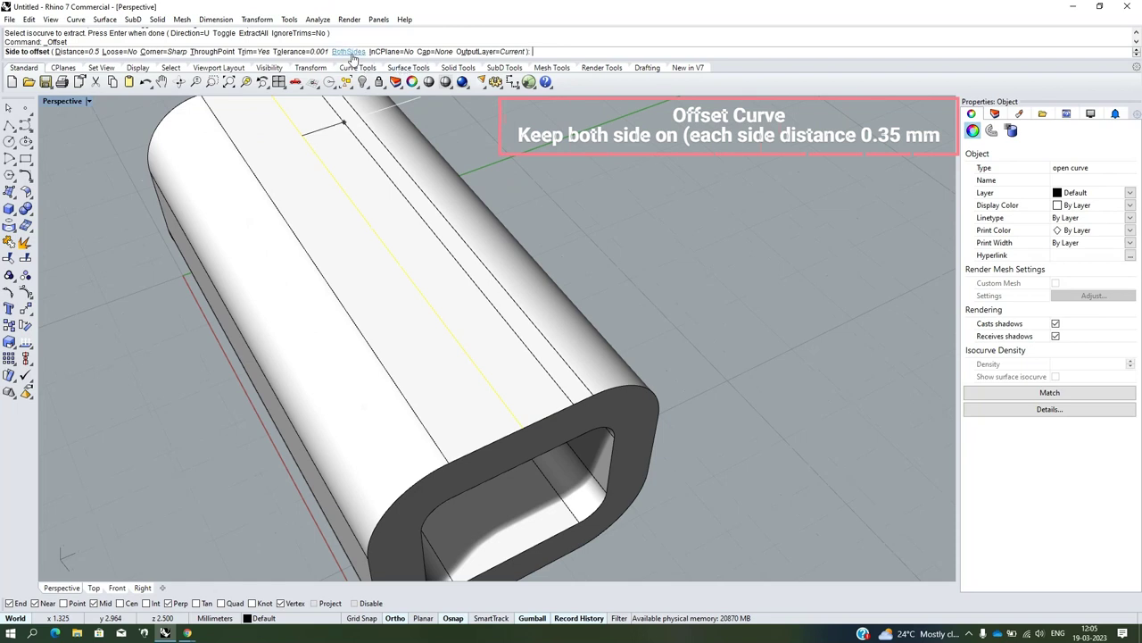
{"action": "left_click", "coordinate": [381, 51]}
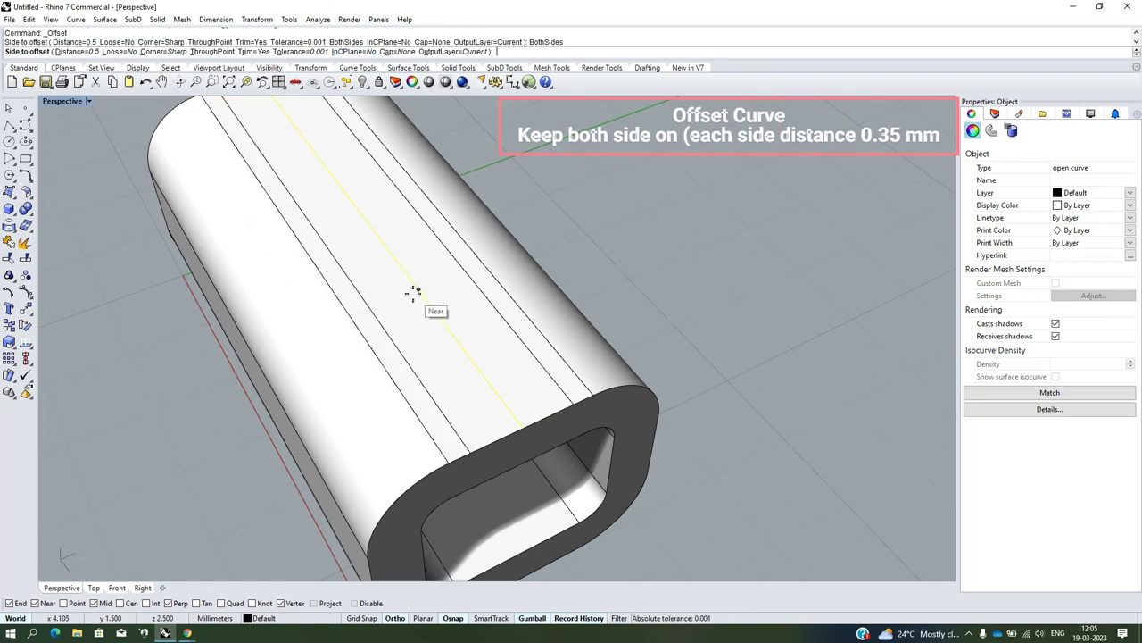
{"action": "type", "text": ".35"}
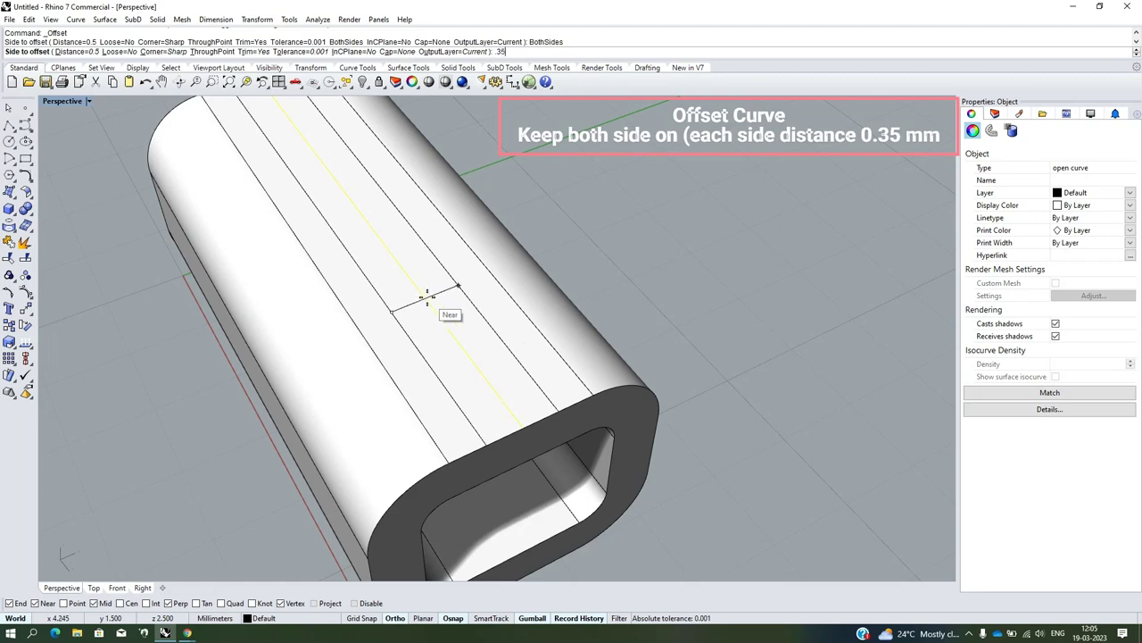
{"action": "key", "text": "Return"}
{"action": "left_click", "coordinate": [676, 239]}
{"action": "scroll", "coordinate": [676, 239], "scroll_direction": "down", "scroll_amount": 5}
{"action": "right_click_drag", "start_coordinate": [676, 239], "coordinate": [616, 321]}
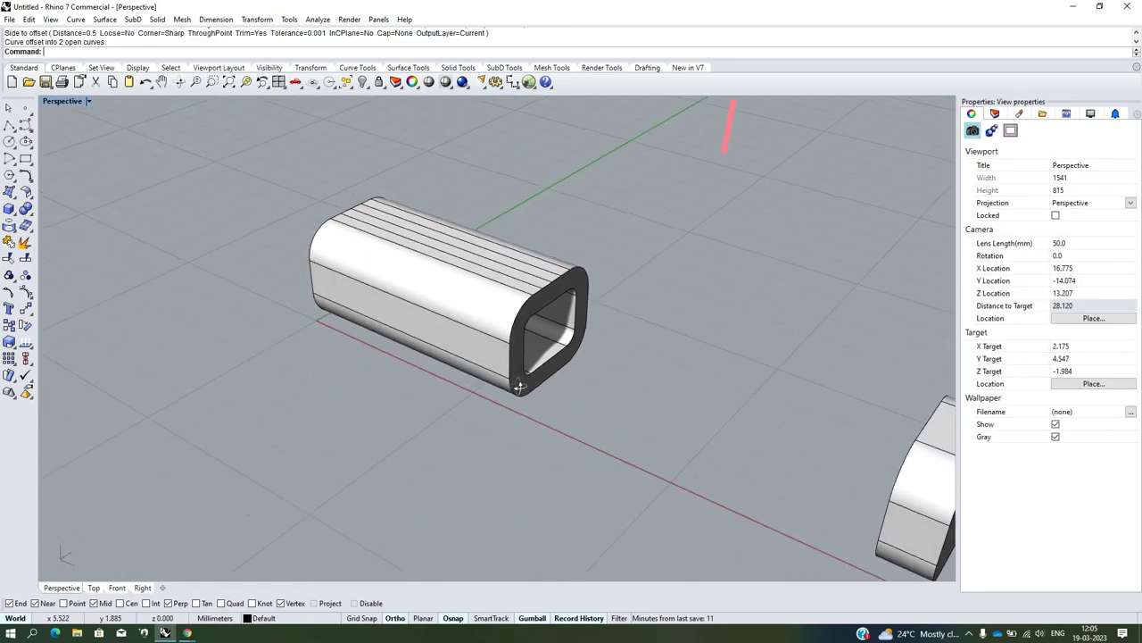
{"action": "scroll", "coordinate": [598, 339], "scroll_direction": "up", "scroll_amount": 5}
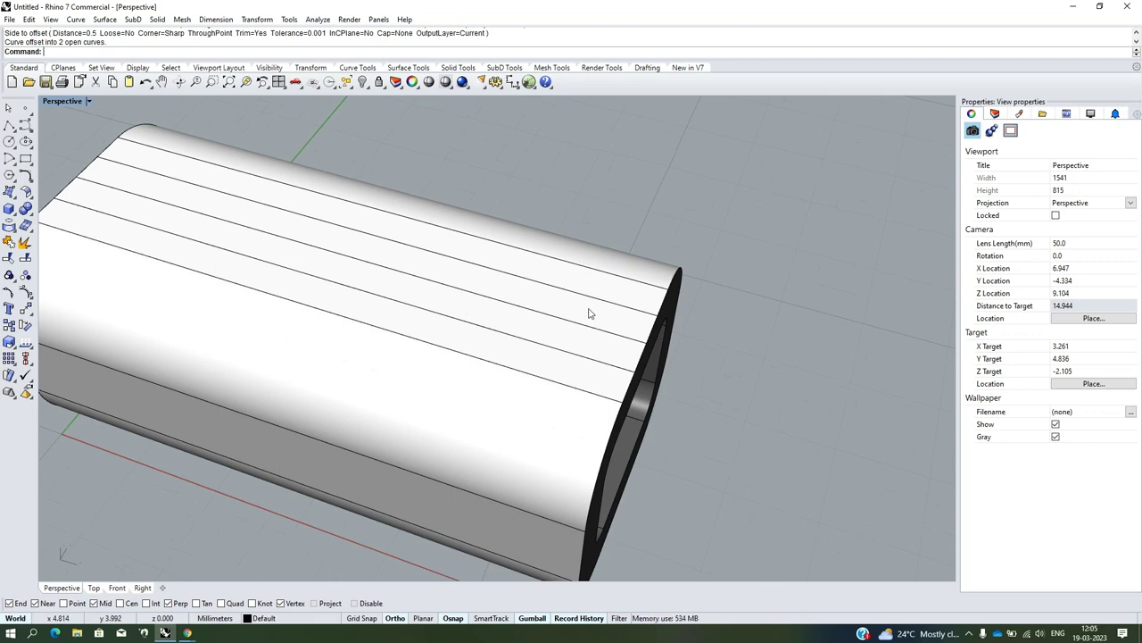
{"action": "scroll", "coordinate": [545, 351], "scroll_direction": "down", "scroll_amount": 3}
{"action": "scroll", "coordinate": [599, 378], "scroll_direction": "up", "scroll_amount": 3}
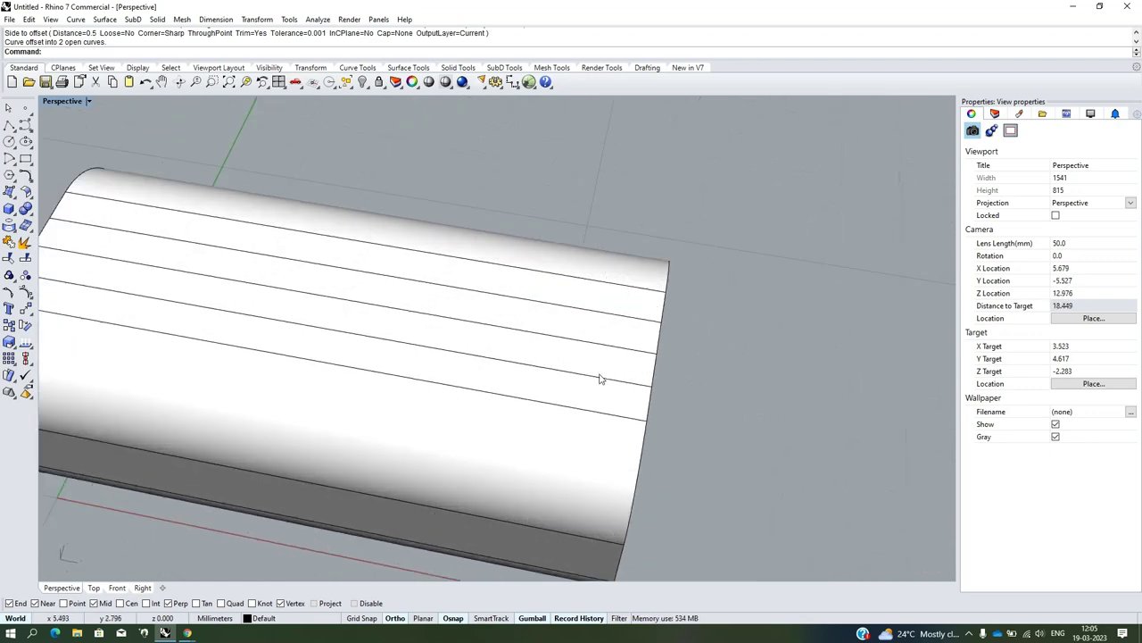
{"action": "right_click_drag", "start_coordinate": [599, 377], "coordinate": [571, 357]}
{"action": "scroll", "coordinate": [575, 357], "scroll_direction": "down", "scroll_amount": 2}
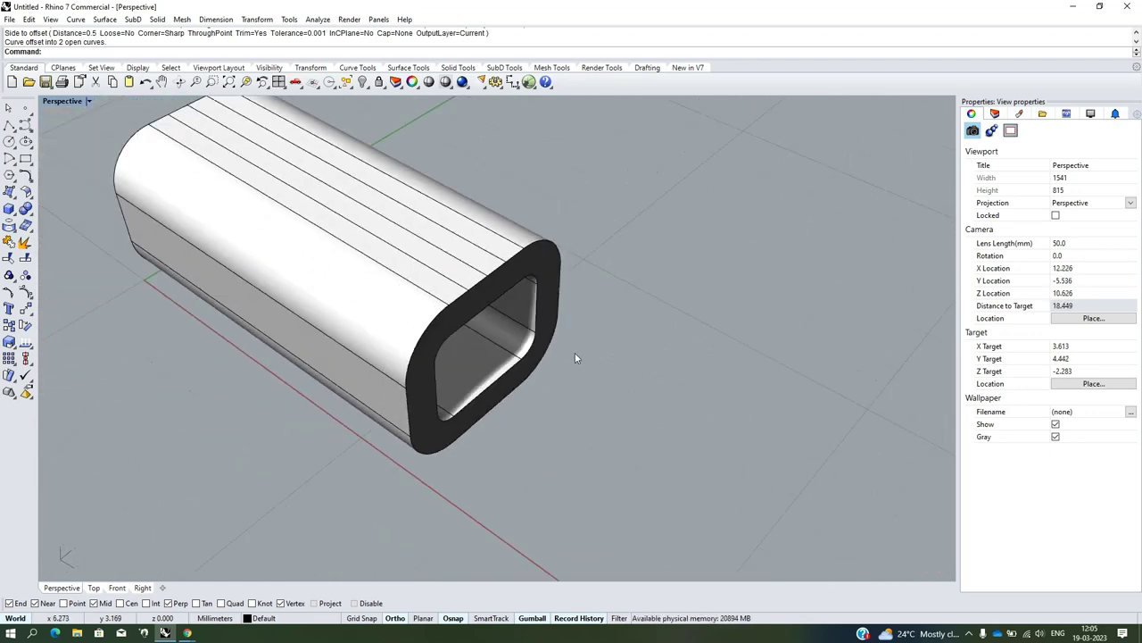
Draw a cross line from its midpoint across the tube's top near the end
{"action": "left_click", "coordinate": [8, 126]}
{"action": "left_click", "coordinate": [58, 133]}
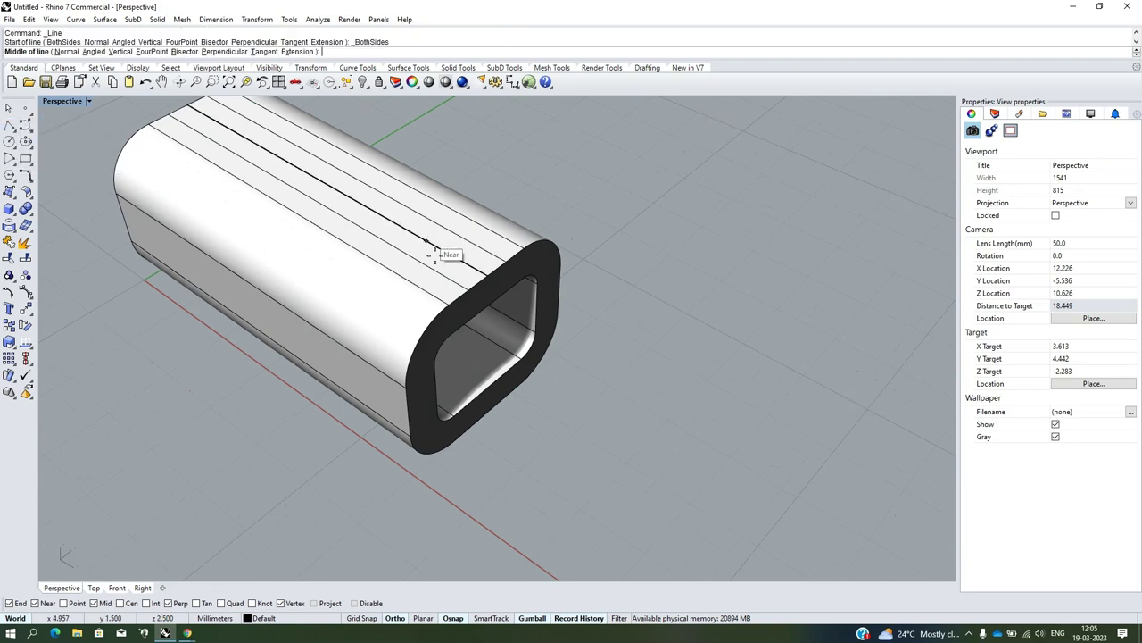
{"action": "left_click", "coordinate": [488, 275]}
{"action": "left_click", "coordinate": [450, 299]}
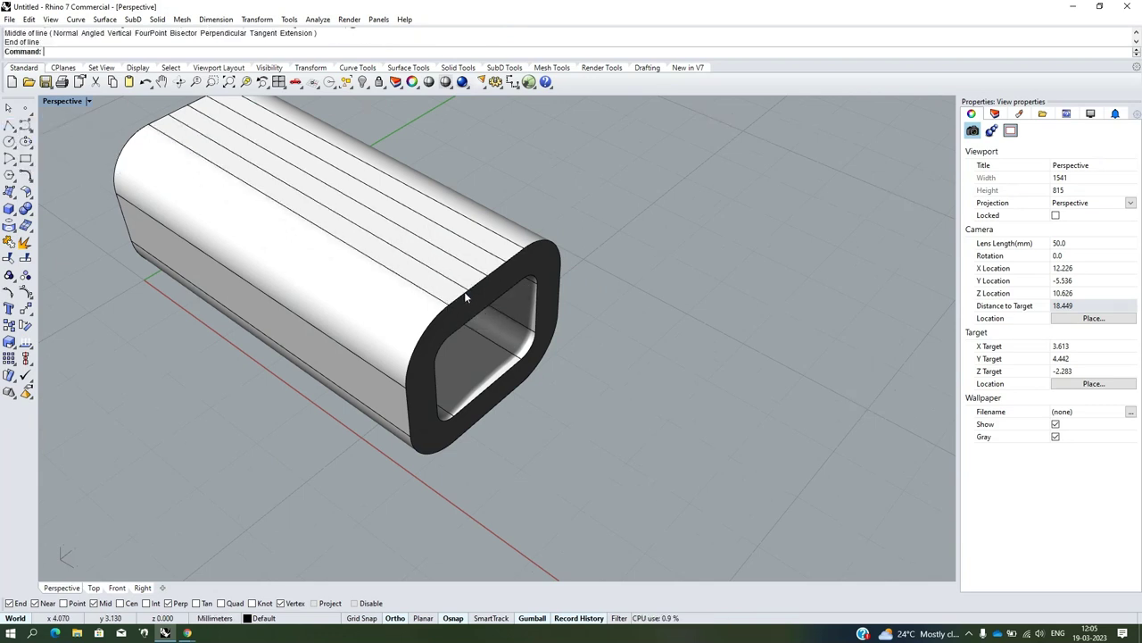
{"action": "left_click", "coordinate": [491, 292]}
{"action": "left_click", "coordinate": [514, 315]}
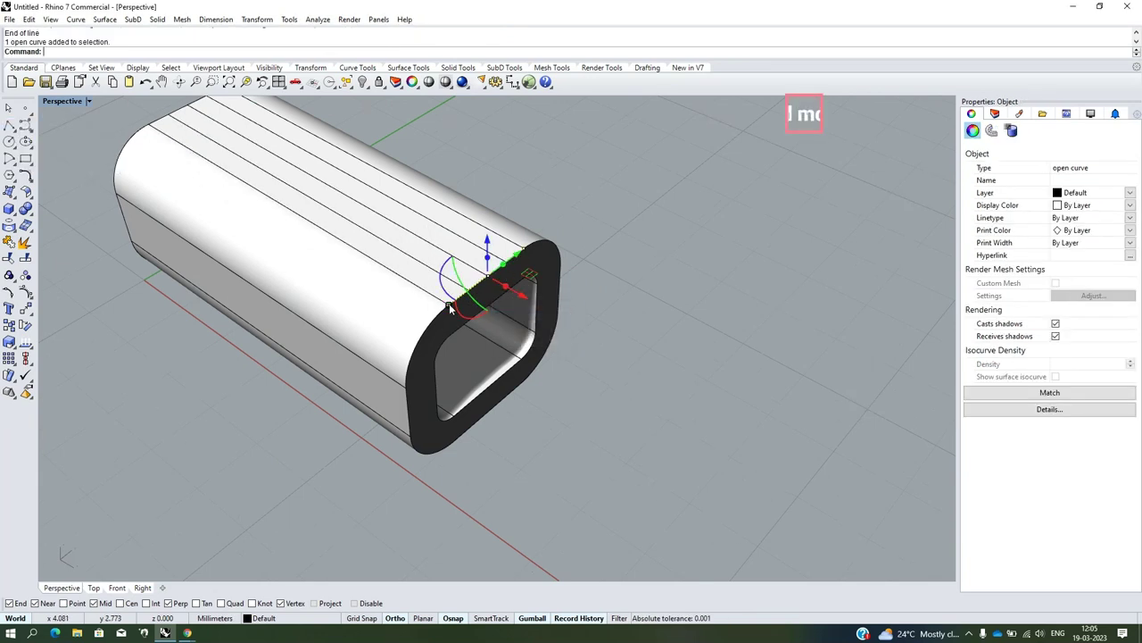
Move the cross line 1 mm inward along the tube
{"action": "left_click_drag", "start_coordinate": [450, 306], "coordinate": [350, 371]}
{"action": "right_click_drag", "start_coordinate": [402, 357], "coordinate": [619, 321]}
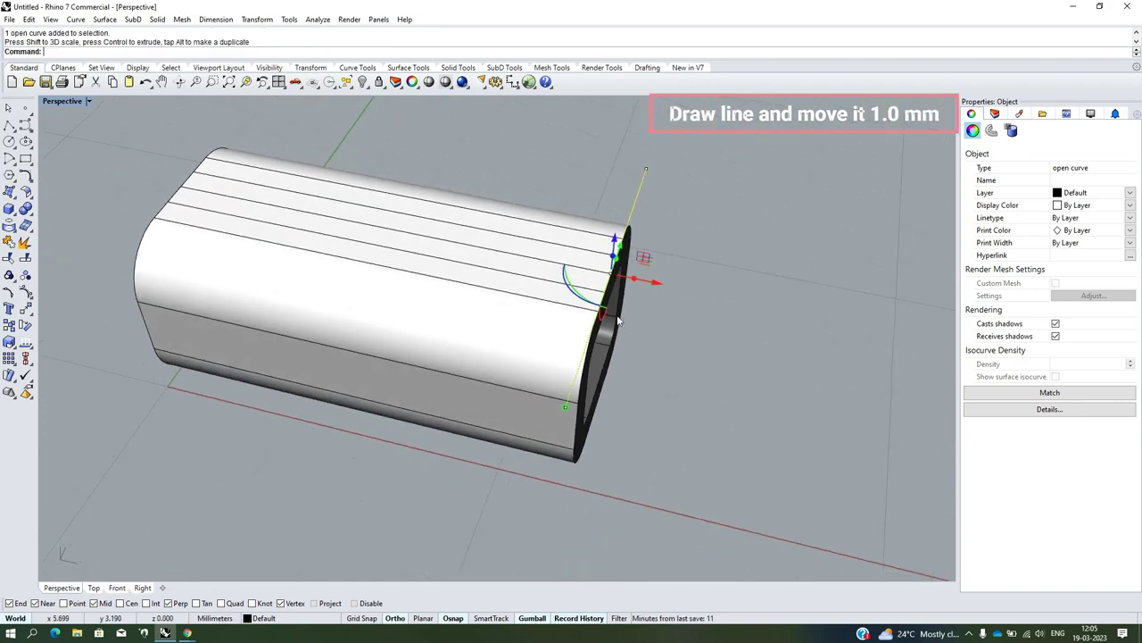
{"action": "left_click_drag", "start_coordinate": [652, 280], "coordinate": [647, 284]}
{"action": "type", "text": "1"}
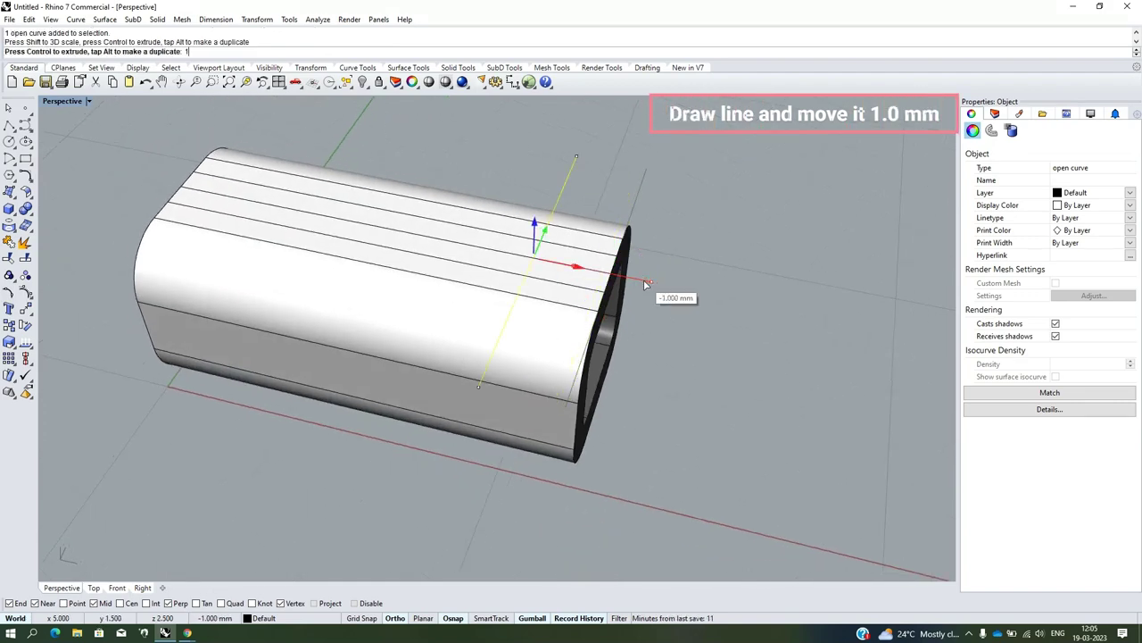
{"action": "key", "text": "Return"}
{"action": "scroll", "coordinate": [721, 285], "scroll_direction": "down", "scroll_amount": 3}
{"action": "scroll", "coordinate": [571, 295], "scroll_direction": "up", "scroll_amount": 4}
{"action": "scroll", "coordinate": [550, 327], "scroll_direction": "up", "scroll_amount": 3}
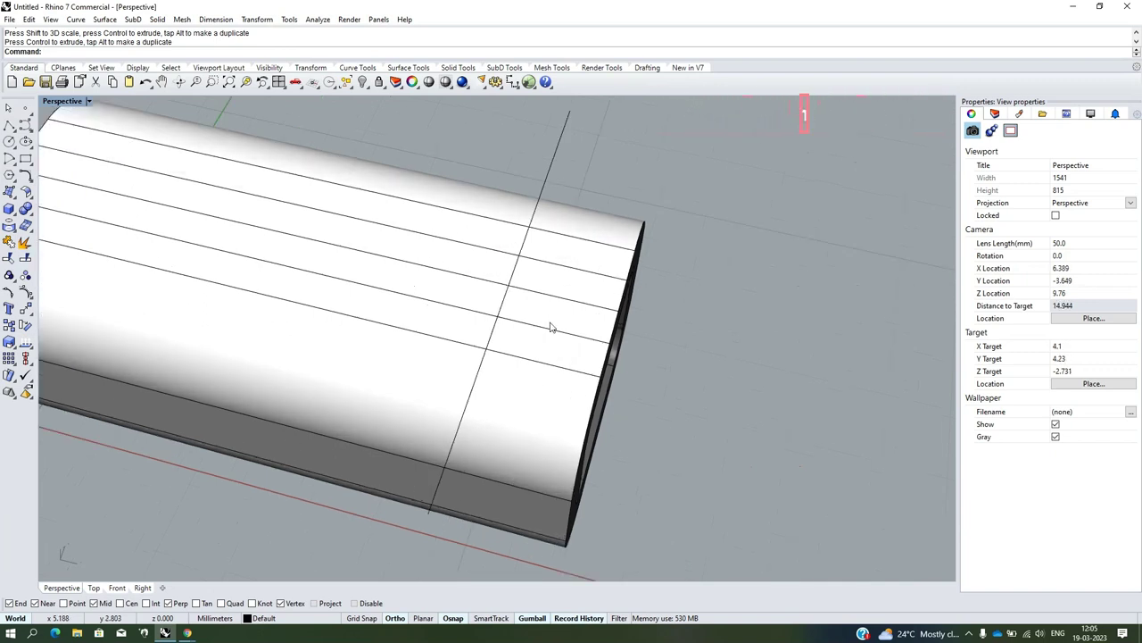
{"action": "scroll", "coordinate": [550, 327], "scroll_direction": "down", "scroll_amount": 4}
{"action": "scroll", "coordinate": [546, 305], "scroll_direction": "up", "scroll_amount": 3}
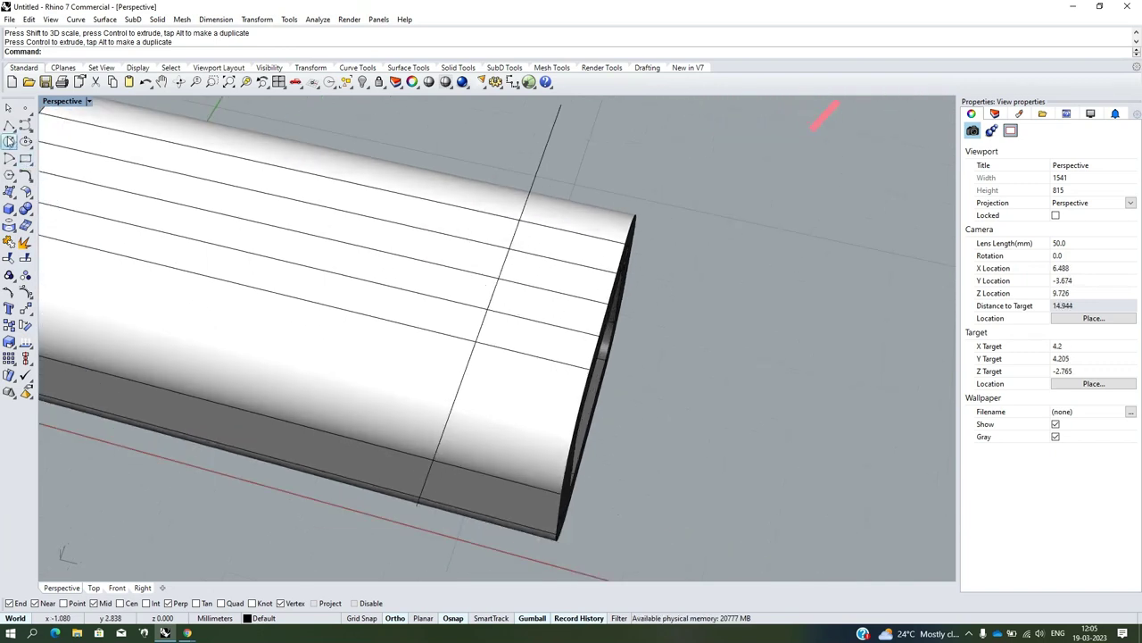
Draw a semicircular arc tangent to both offset lines and the cross line
{"action": "left_click", "coordinate": [19, 166]}
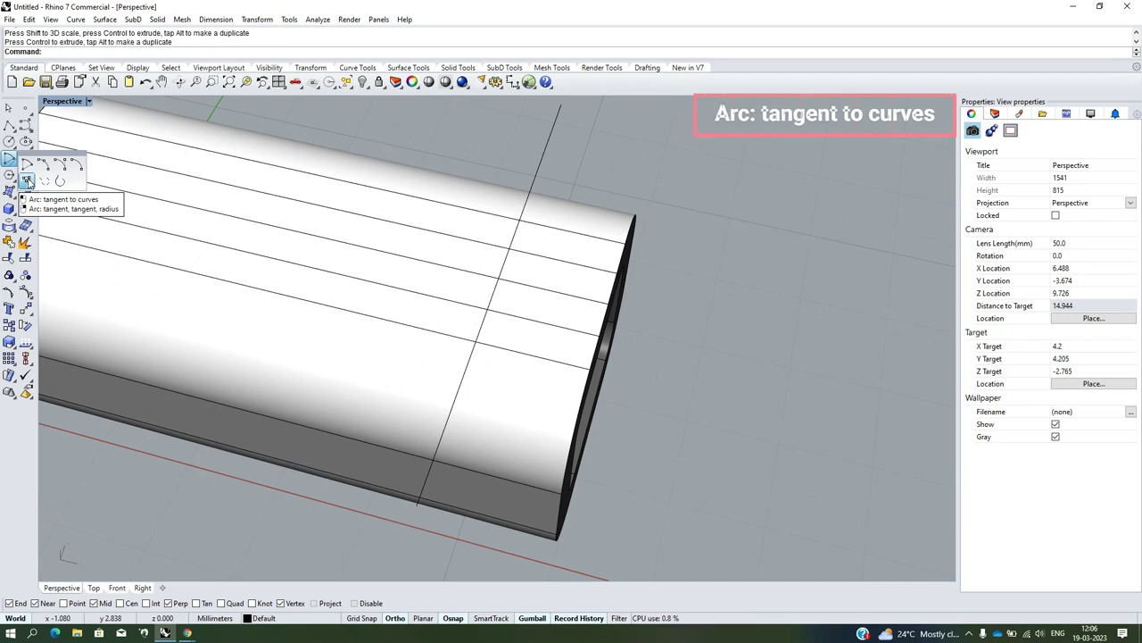
{"action": "left_click", "coordinate": [27, 181]}
{"action": "scroll", "coordinate": [518, 312], "scroll_direction": "up", "scroll_amount": 3}
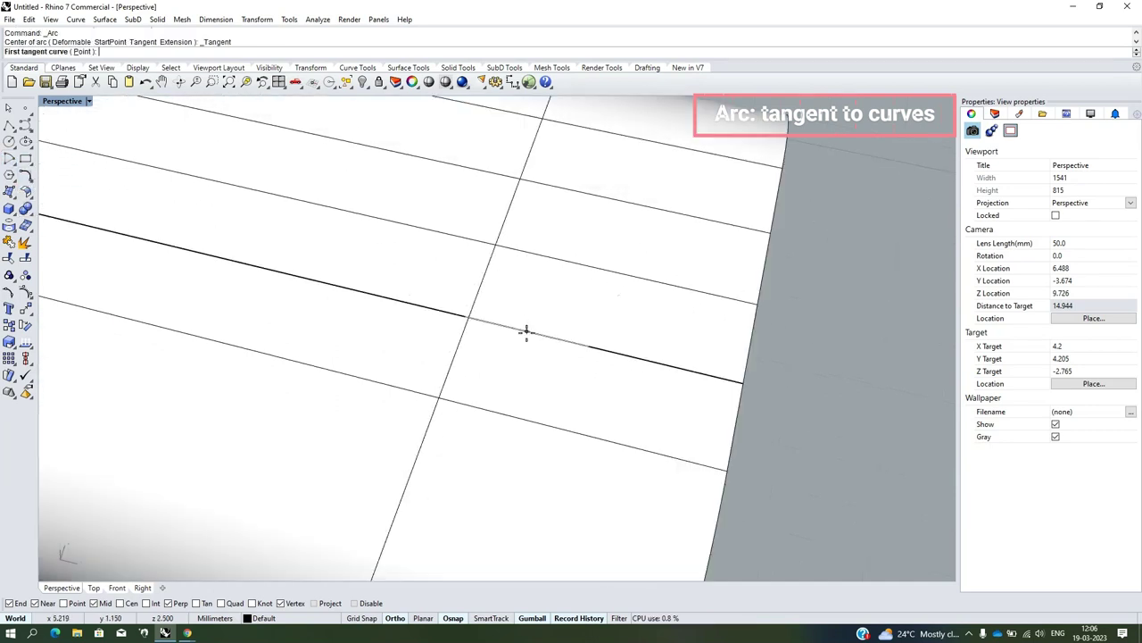
{"action": "left_click", "coordinate": [540, 334]}
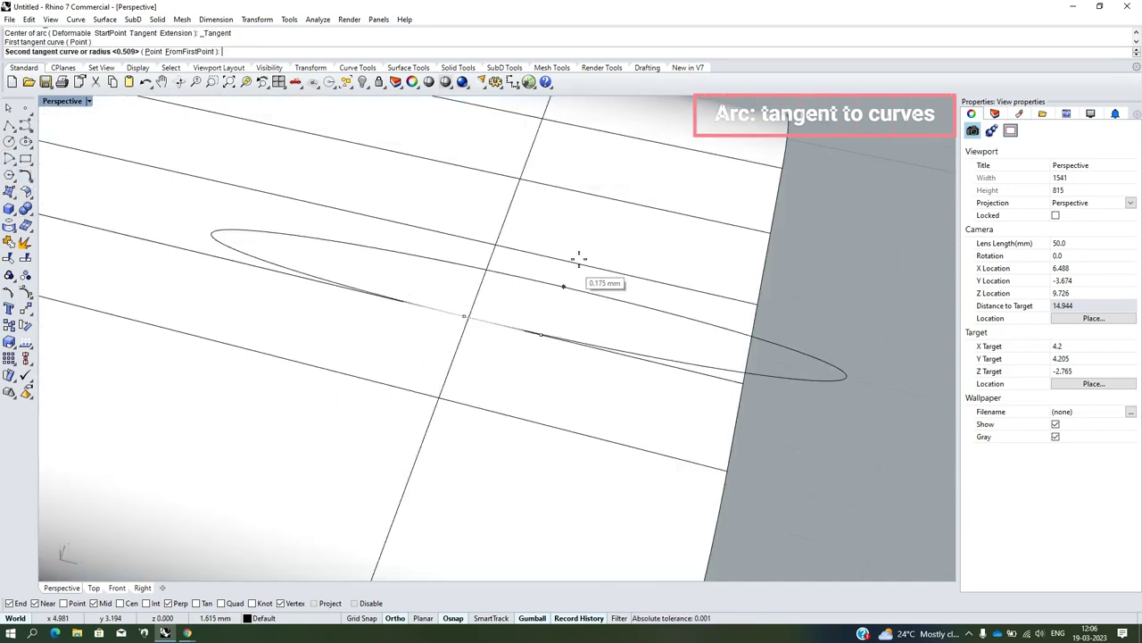
{"action": "left_click", "coordinate": [611, 197]}
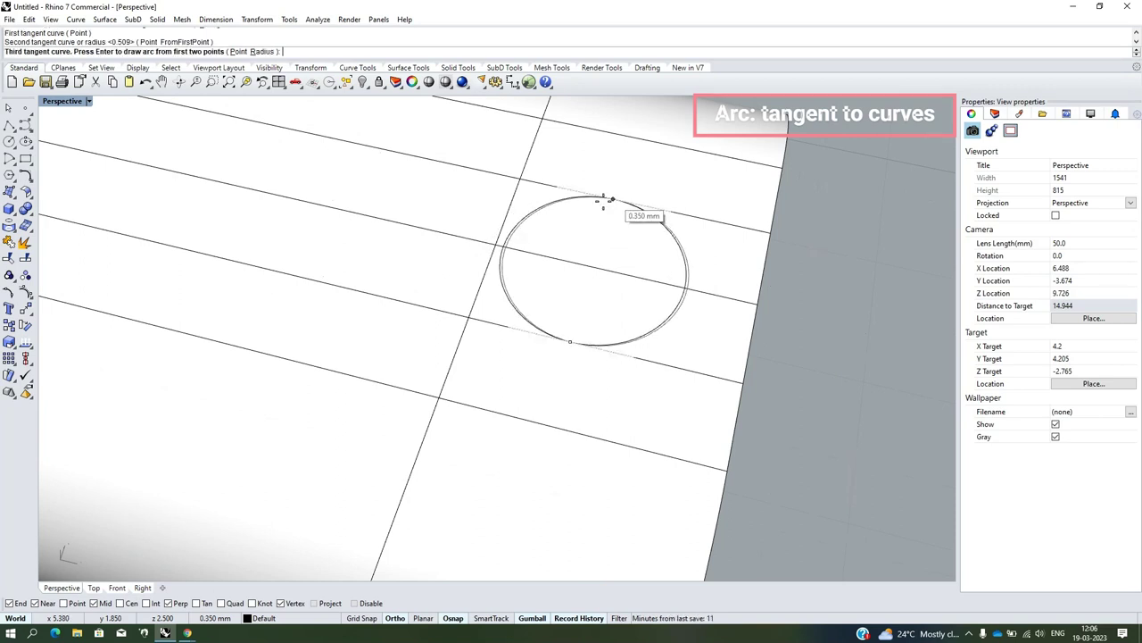
{"action": "left_click", "coordinate": [497, 242]}
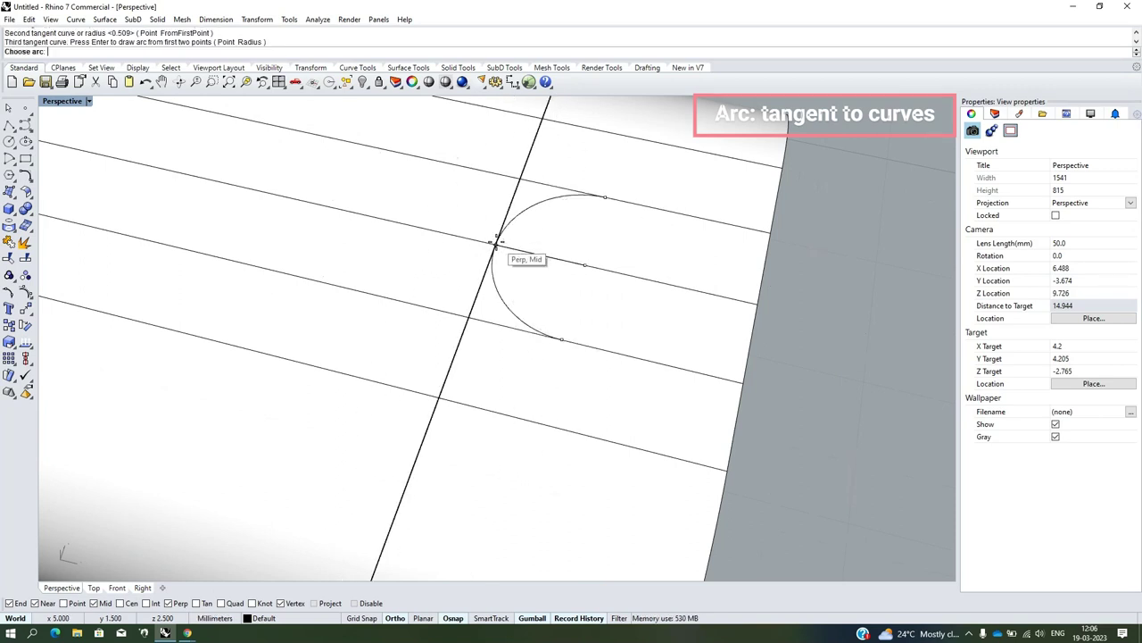
{"action": "left_click", "coordinate": [496, 242]}
{"action": "scroll", "coordinate": [496, 242], "scroll_direction": "down", "scroll_amount": 5}
{"action": "right_click_drag", "start_coordinate": [497, 242], "coordinate": [489, 271]}
{"action": "scroll", "coordinate": [489, 271], "scroll_direction": "up", "scroll_amount": 5}
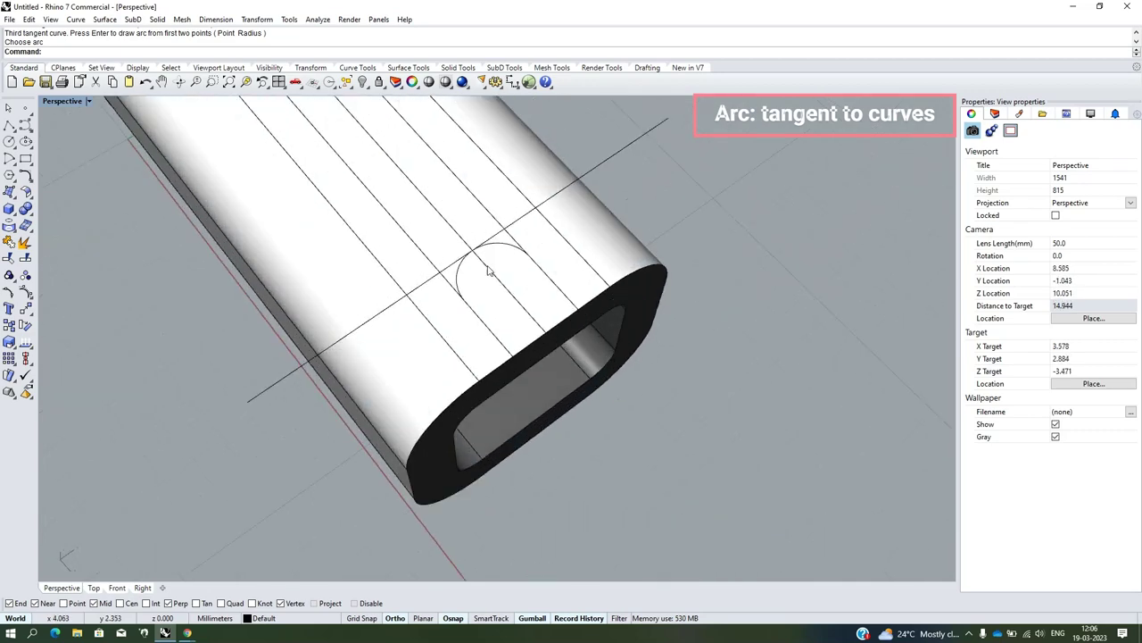
{"action": "scroll", "coordinate": [478, 271], "scroll_direction": "up", "scroll_amount": 3}
Delete the selected helper curve and select the two offset lines
{"action": "left_click", "coordinate": [536, 205]}
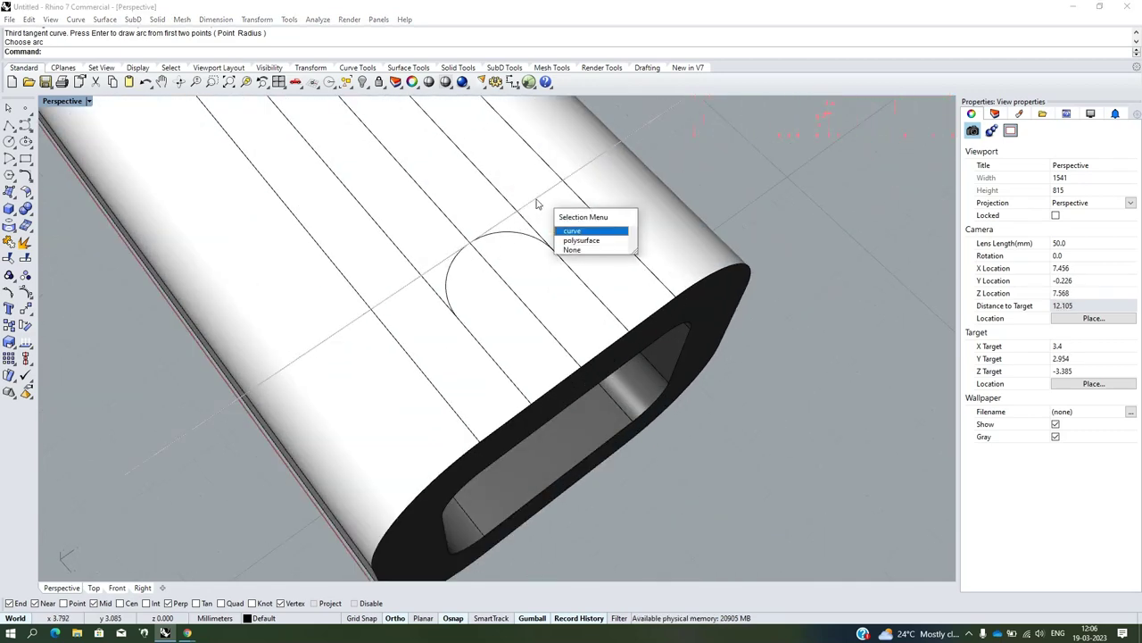
{"action": "key", "text": "Return"}
{"action": "key", "text": "Delete"}
{"action": "left_click", "coordinate": [433, 290]}
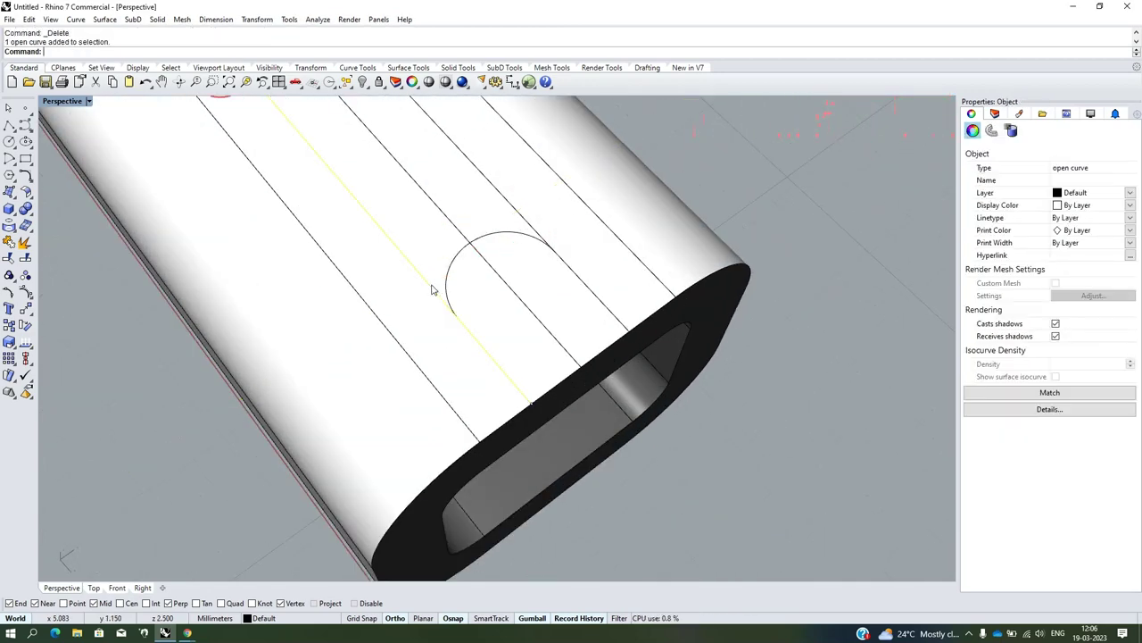
{"action": "left_click", "coordinate": [522, 234]}
Add the arc to the selection with the two offset lines
{"action": "left_click", "coordinate": [546, 247]}
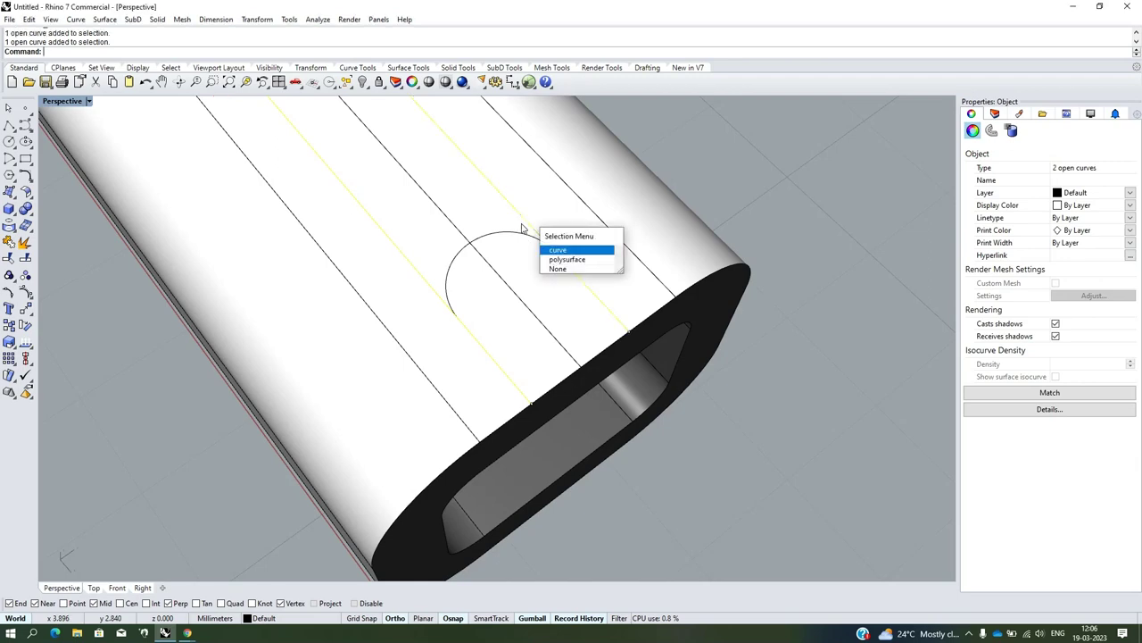
{"action": "left_click", "coordinate": [510, 239]}
{"action": "left_click", "coordinate": [545, 266]}
{"action": "right_click_drag", "start_coordinate": [464, 284], "coordinate": [508, 298]}
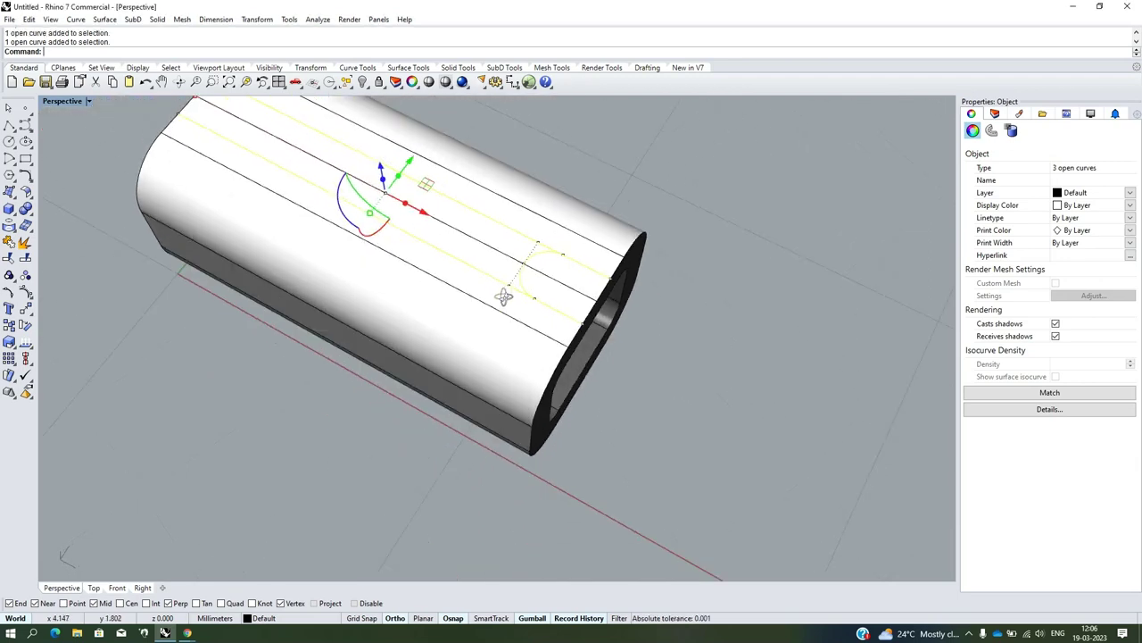
{"action": "scroll", "coordinate": [508, 295], "scroll_direction": "up", "scroll_amount": 3}
{"action": "scroll", "coordinate": [517, 287], "scroll_direction": "up", "scroll_amount": 3}
{"action": "scroll", "coordinate": [516, 287], "scroll_direction": "down", "scroll_amount": 3}
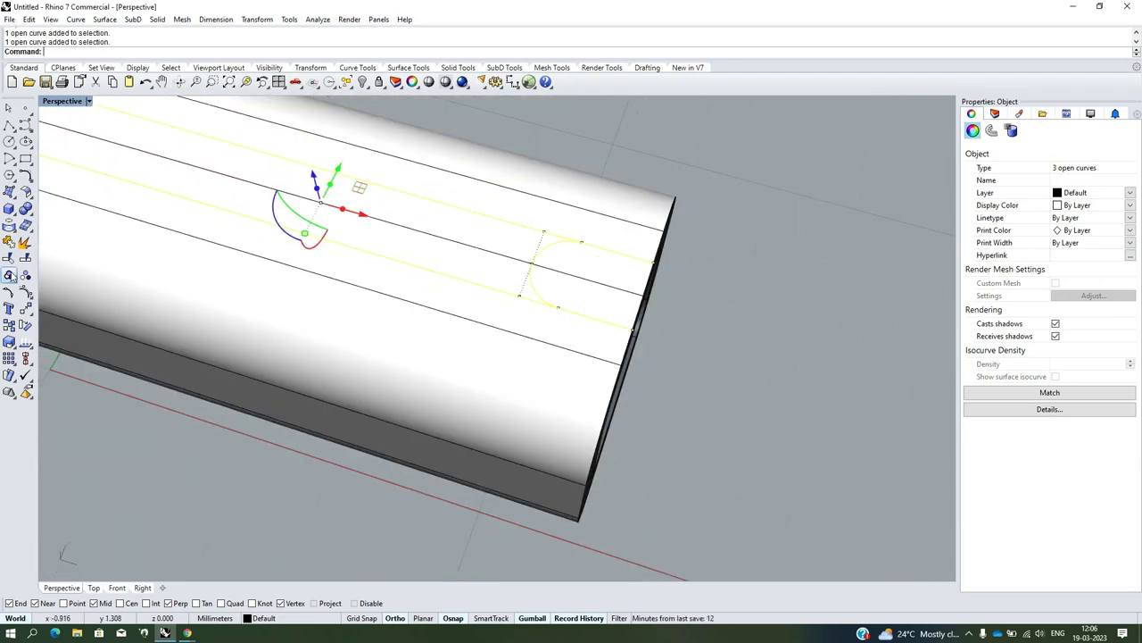
Trim the overlapping pieces of the arc and offset lines, accepting the history warning
{"action": "left_click", "coordinate": [8, 257]}
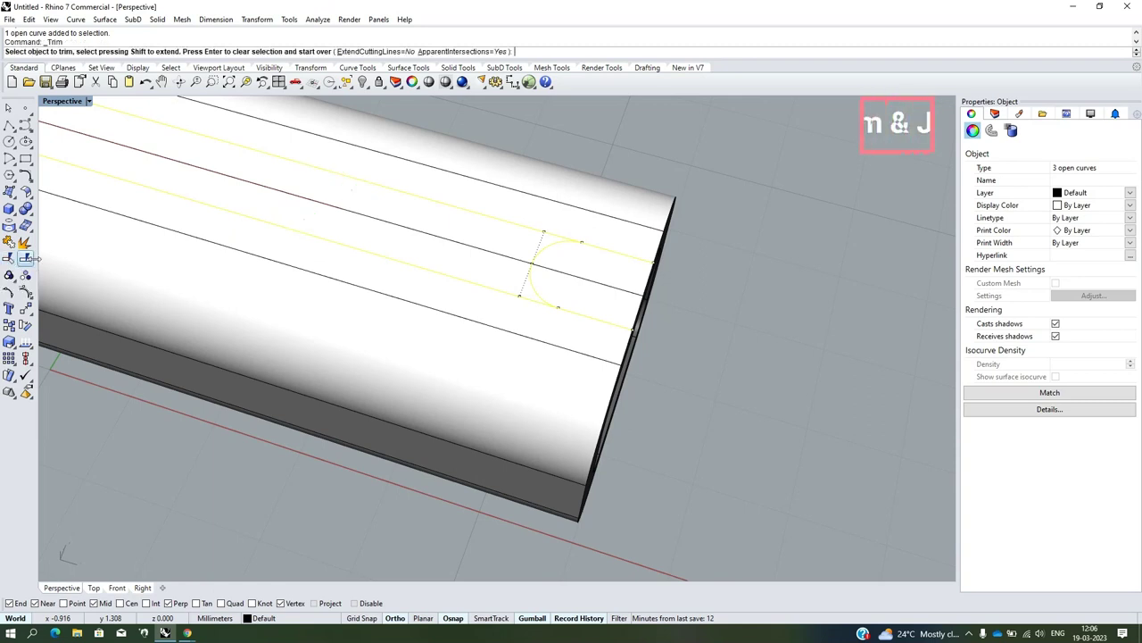
{"action": "left_click", "coordinate": [489, 291]}
{"action": "left_click", "coordinate": [527, 232]}
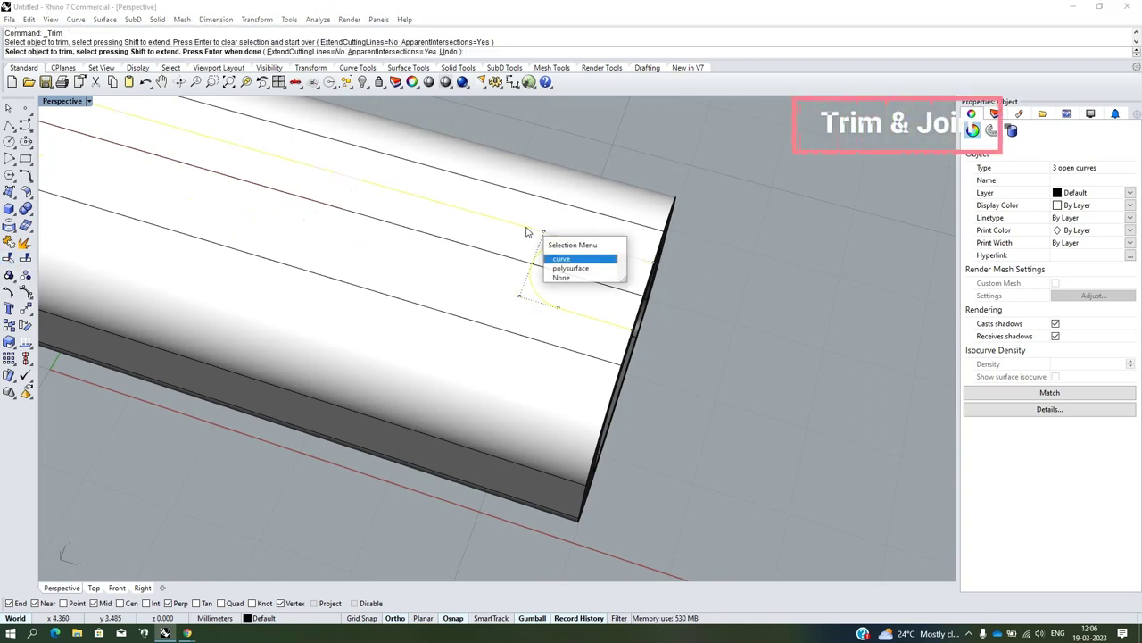
{"action": "key", "text": "Return"}
{"action": "scroll", "coordinate": [527, 234], "scroll_direction": "down", "scroll_amount": 5}
{"action": "scroll", "coordinate": [522, 250], "scroll_direction": "up", "scroll_amount": 3}
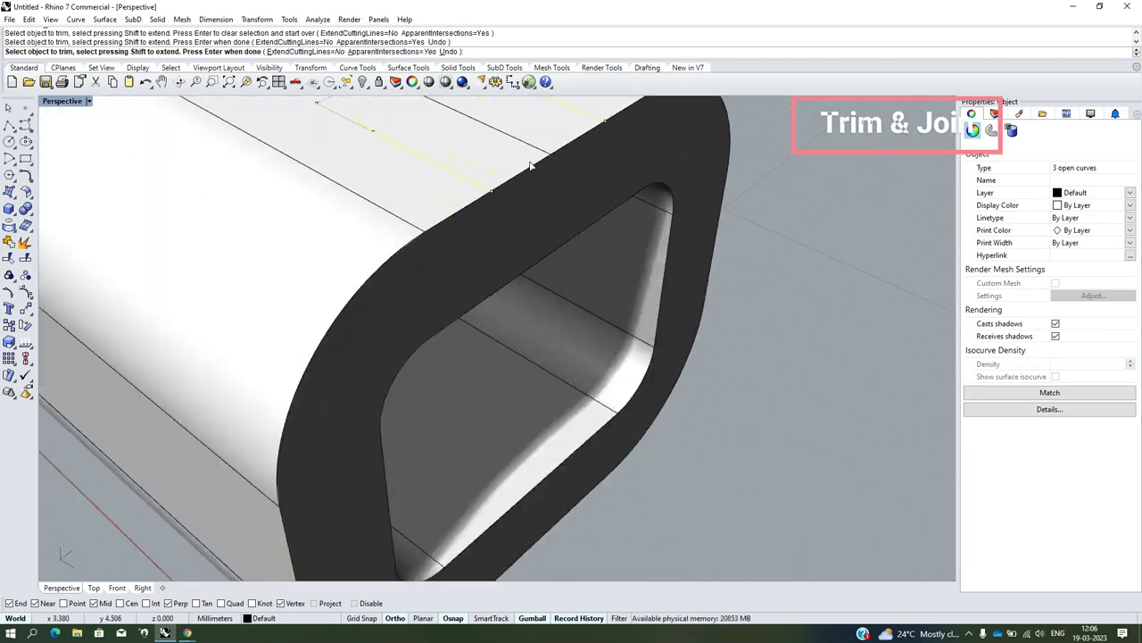
{"action": "scroll", "coordinate": [521, 259], "scroll_direction": "down", "scroll_amount": 3}
{"action": "scroll", "coordinate": [520, 259], "scroll_direction": "up", "scroll_amount": 2}
{"action": "scroll", "coordinate": [518, 257], "scroll_direction": "up", "scroll_amount": 2}
{"action": "key", "text": "Return"}
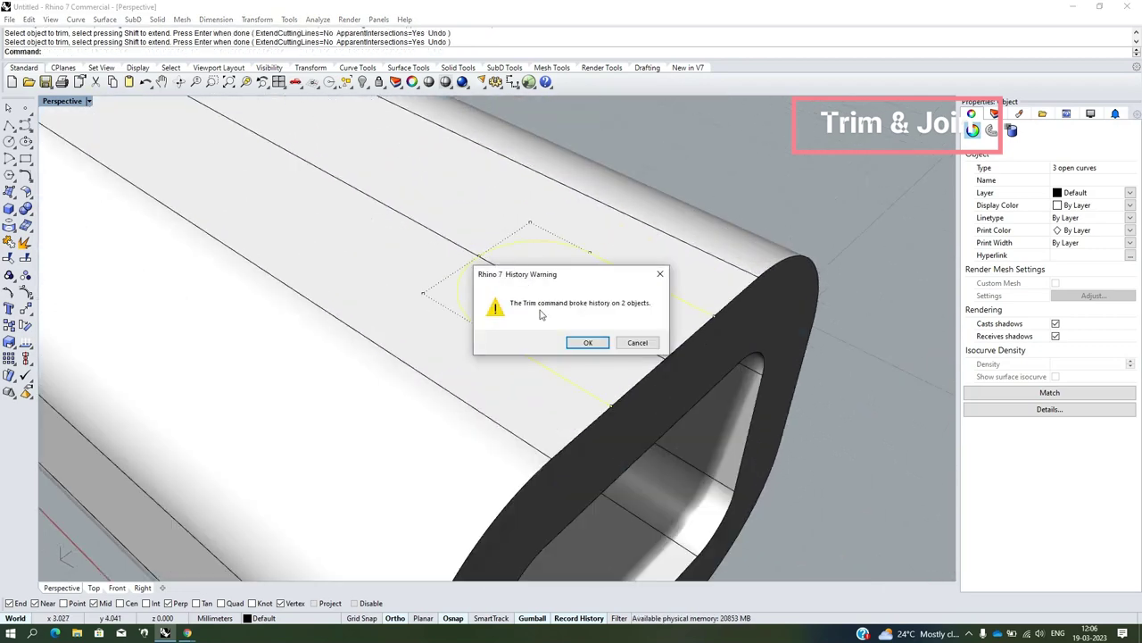
{"action": "left_click", "coordinate": [587, 345]}
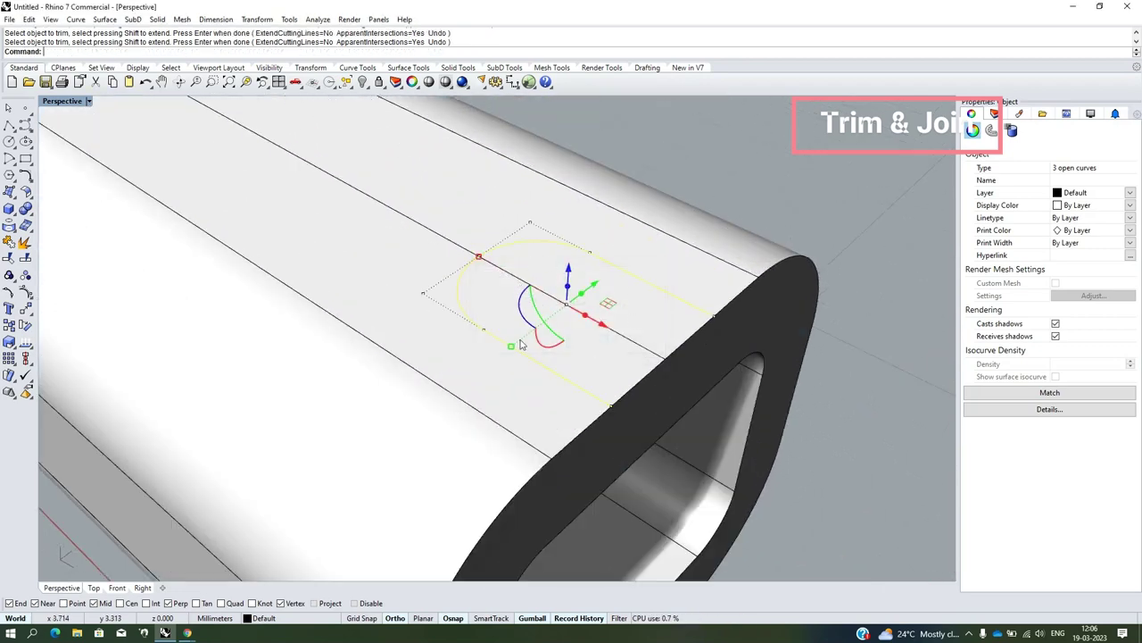
Join the arc and two offset lines into one U-shaped curve
{"action": "left_click", "coordinate": [9, 243]}
{"action": "scroll", "coordinate": [515, 325], "scroll_direction": "down", "scroll_amount": 5}
{"action": "scroll", "coordinate": [569, 240], "scroll_direction": "up", "scroll_amount": 1}
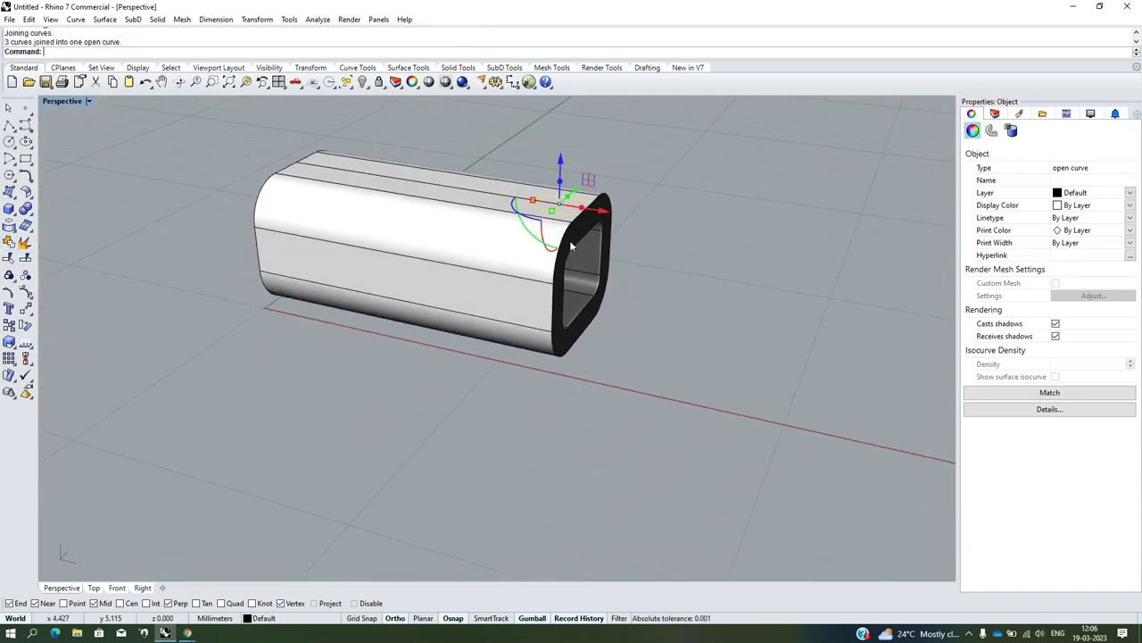
{"action": "scroll", "coordinate": [569, 158], "scroll_direction": "up", "scroll_amount": 4}
{"action": "scroll", "coordinate": [575, 259], "scroll_direction": "up", "scroll_amount": 1}
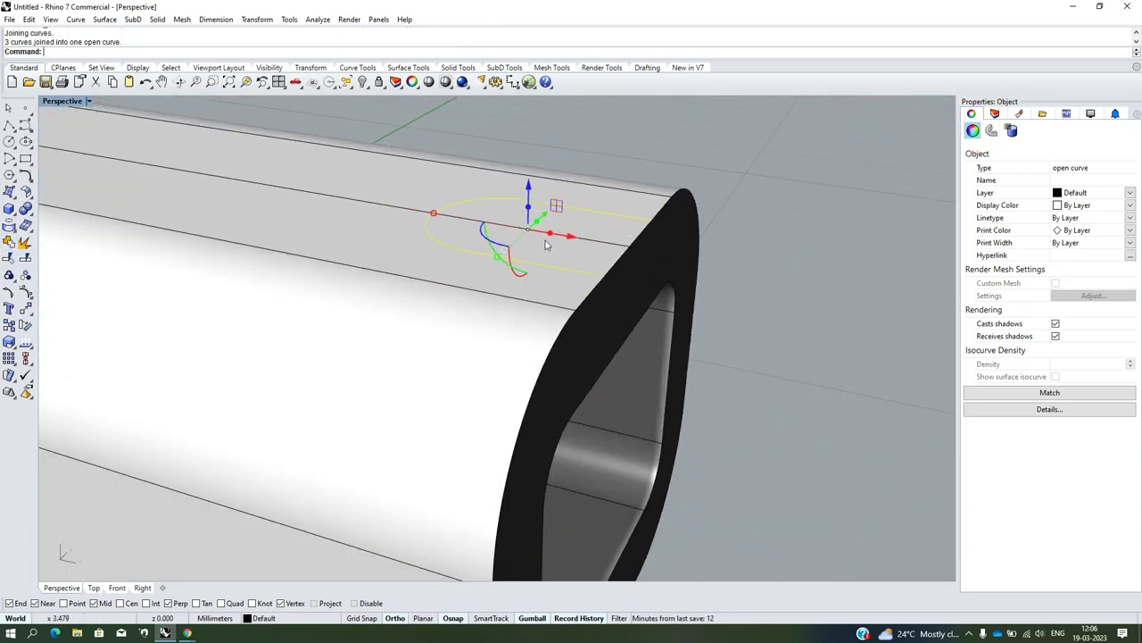
{"action": "scroll", "coordinate": [545, 240], "scroll_direction": "down", "scroll_amount": 3}
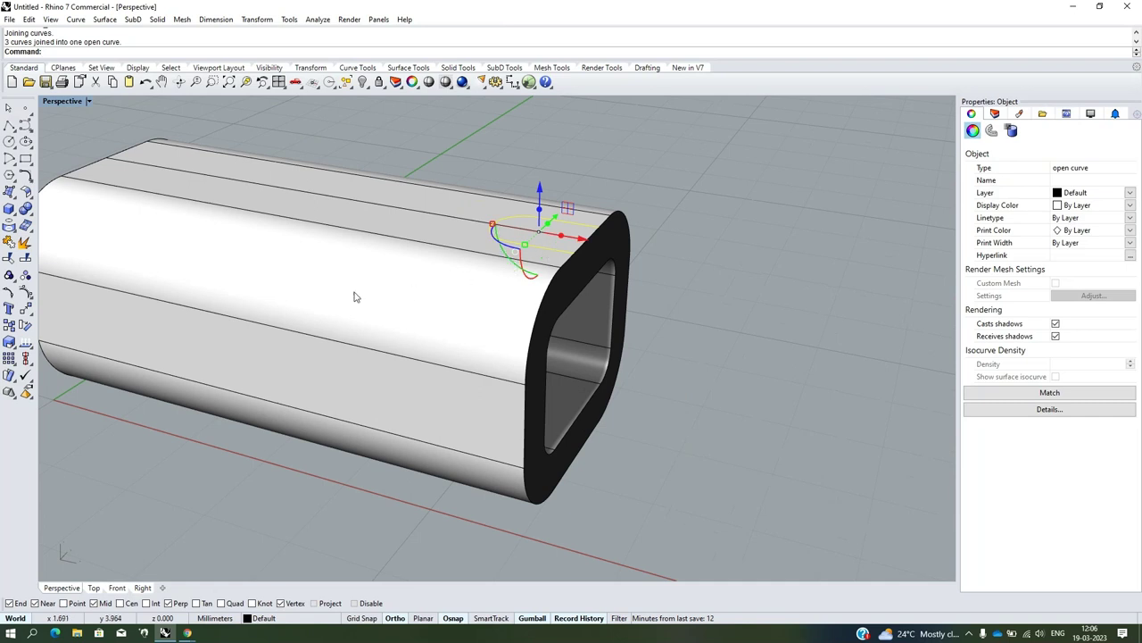
{"action": "left_click", "coordinate": [32, 215]}
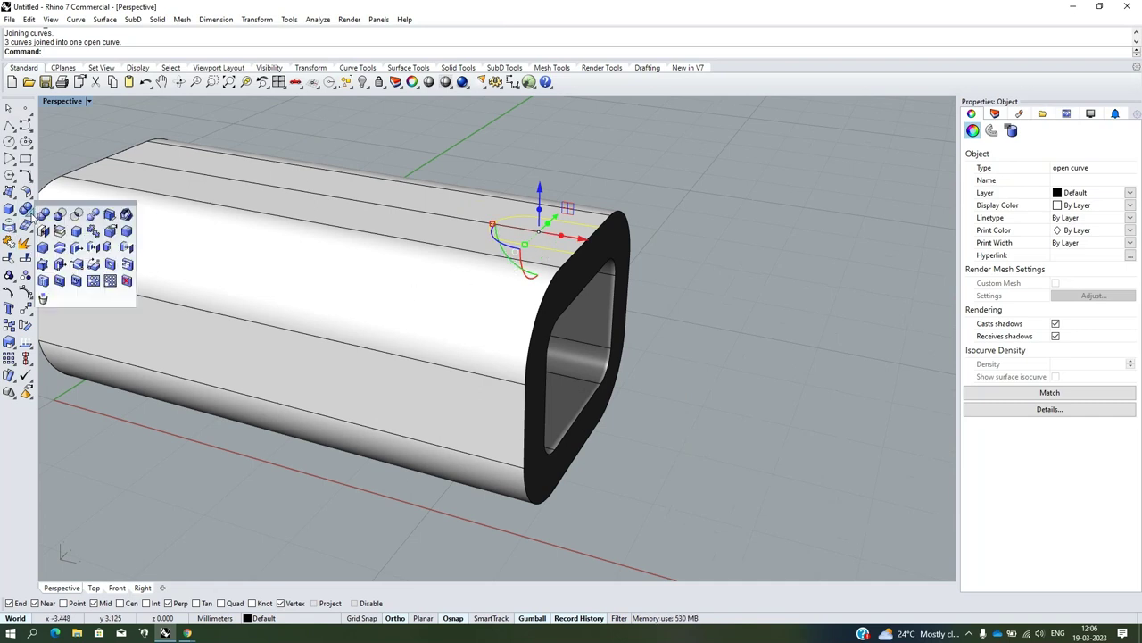
Start a WireCut of the tube with the U-shaped slot curve, cutting along Z
{"action": "left_click", "coordinate": [59, 249]}
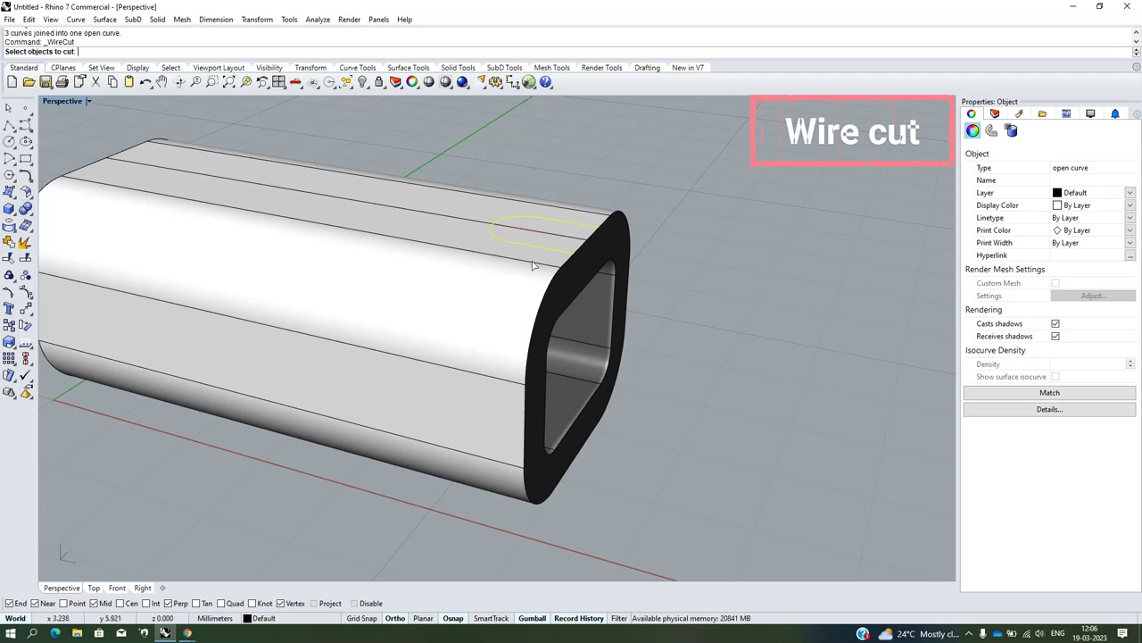
{"action": "left_click", "coordinate": [473, 299]}
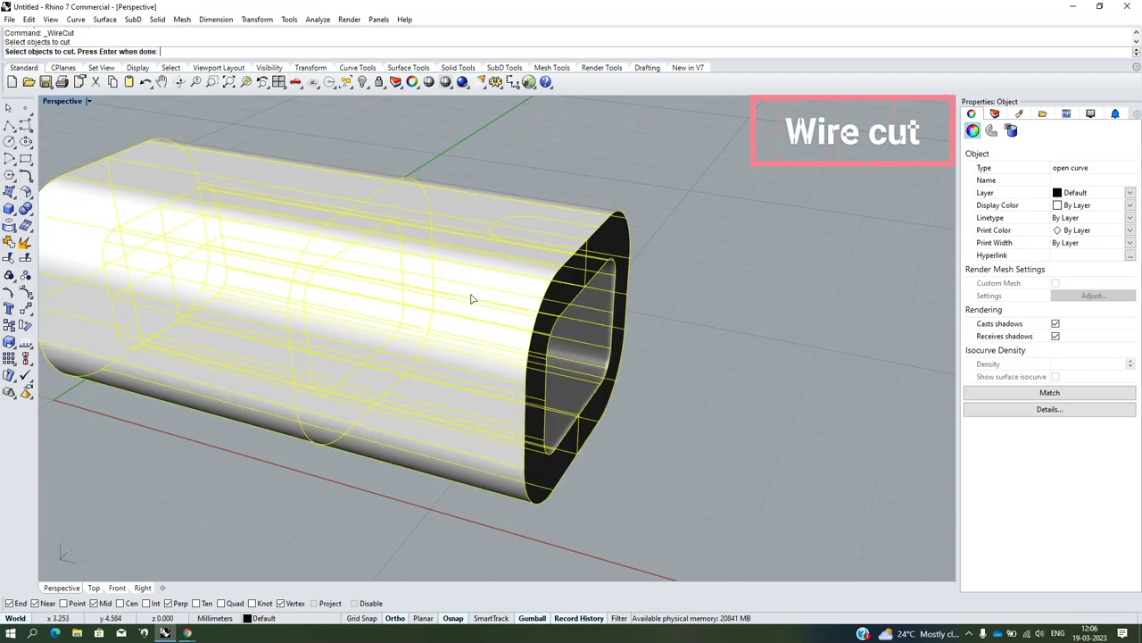
{"action": "key", "text": "Return"}
{"action": "scroll", "coordinate": [465, 277], "scroll_direction": "down", "scroll_amount": 3}
{"action": "scroll", "coordinate": [458, 255], "scroll_direction": "down", "scroll_amount": 2}
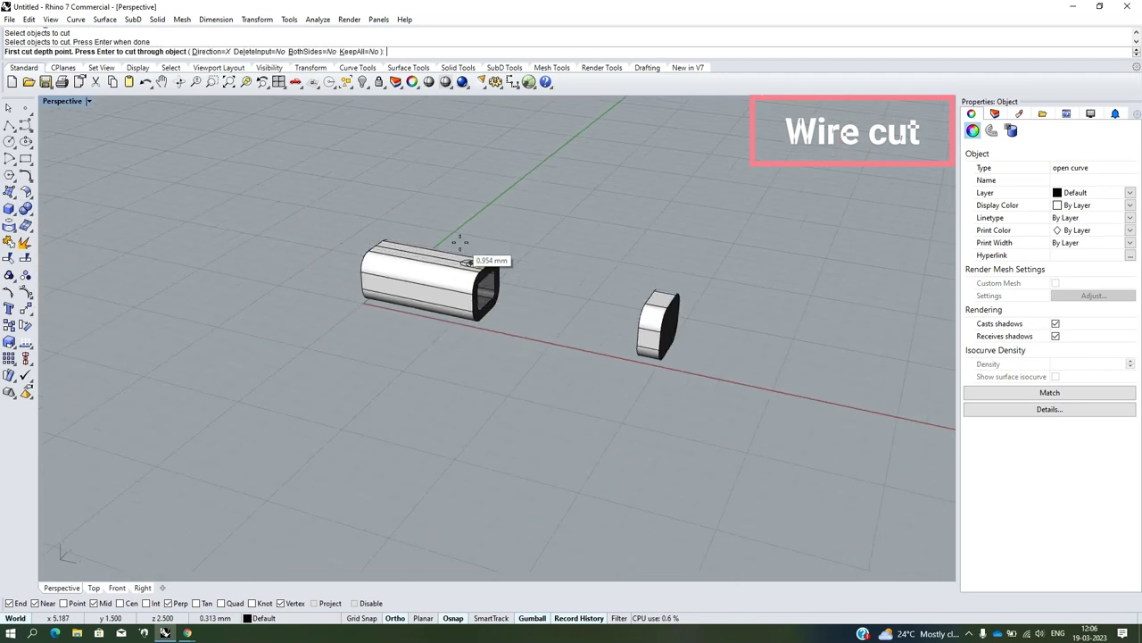
{"action": "scroll", "coordinate": [459, 243], "scroll_direction": "up", "scroll_amount": 3}
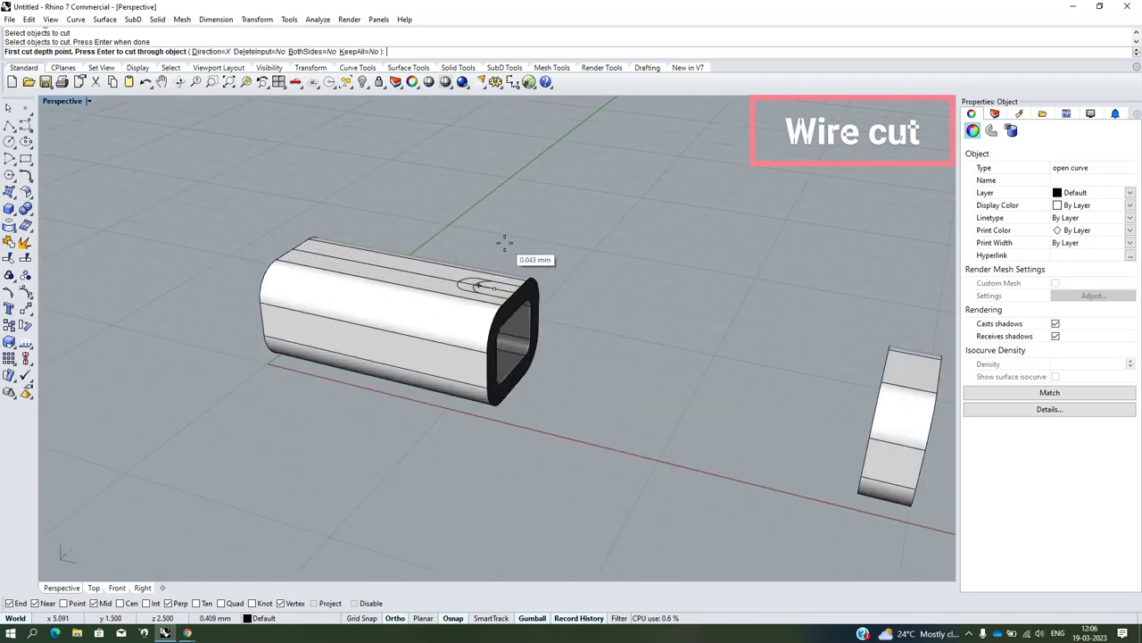
{"action": "left_click", "coordinate": [213, 51]}
{"action": "left_click", "coordinate": [64, 51]}
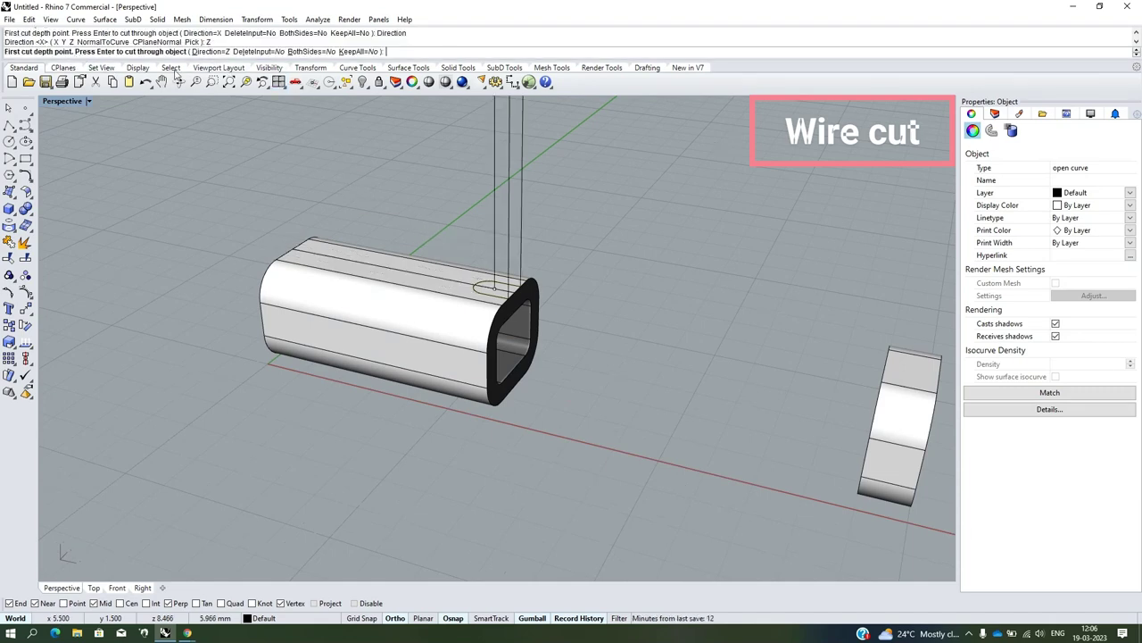
Cut with BothSides=Yes and KeepAll=Yes through the tube's top wall
{"action": "scroll", "coordinate": [523, 412], "scroll_direction": "up", "scroll_amount": 2}
{"action": "scroll", "coordinate": [482, 375], "scroll_direction": "up", "scroll_amount": 2}
{"action": "scroll", "coordinate": [473, 304], "scroll_direction": "up", "scroll_amount": 3}
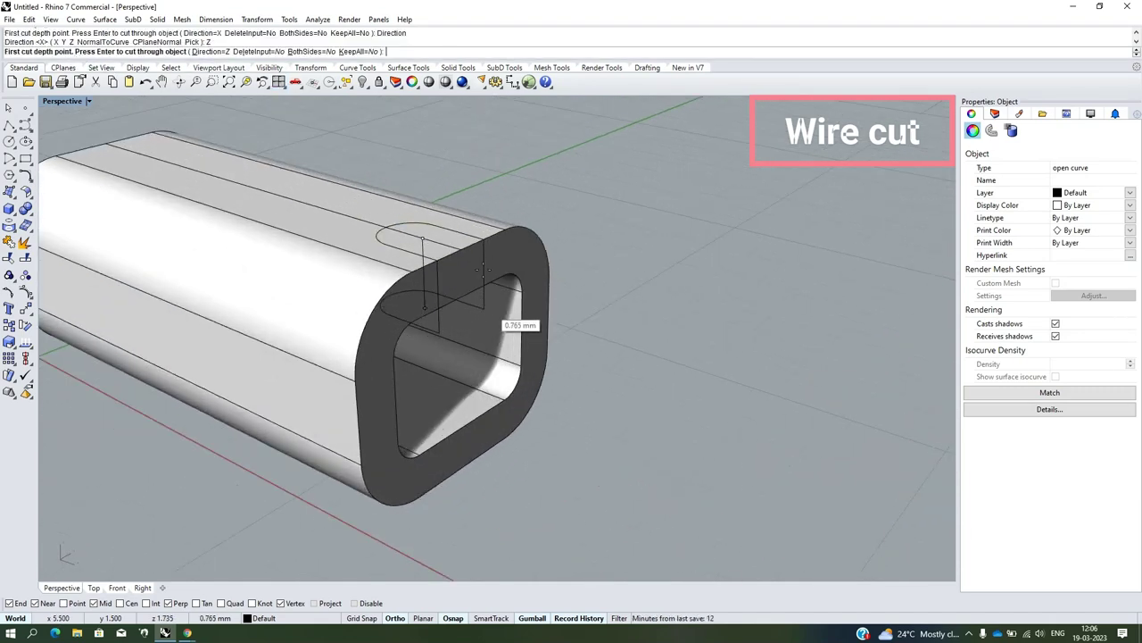
{"action": "left_click", "coordinate": [314, 51]}
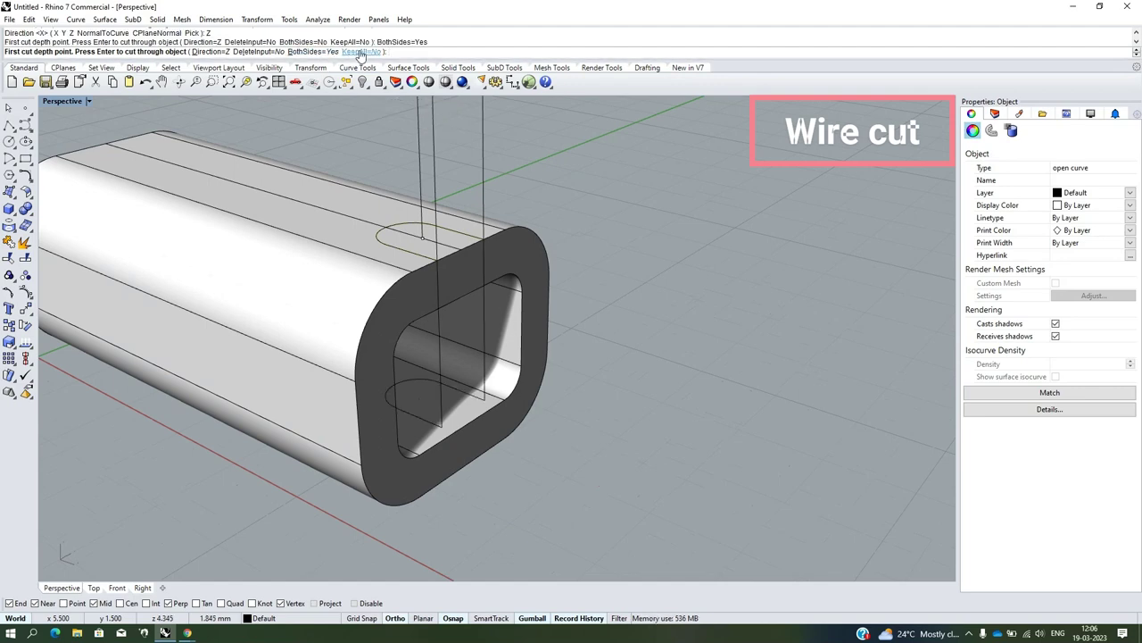
{"action": "left_click", "coordinate": [361, 52]}
{"action": "scroll", "coordinate": [401, 102], "scroll_direction": "down", "scroll_amount": 3}
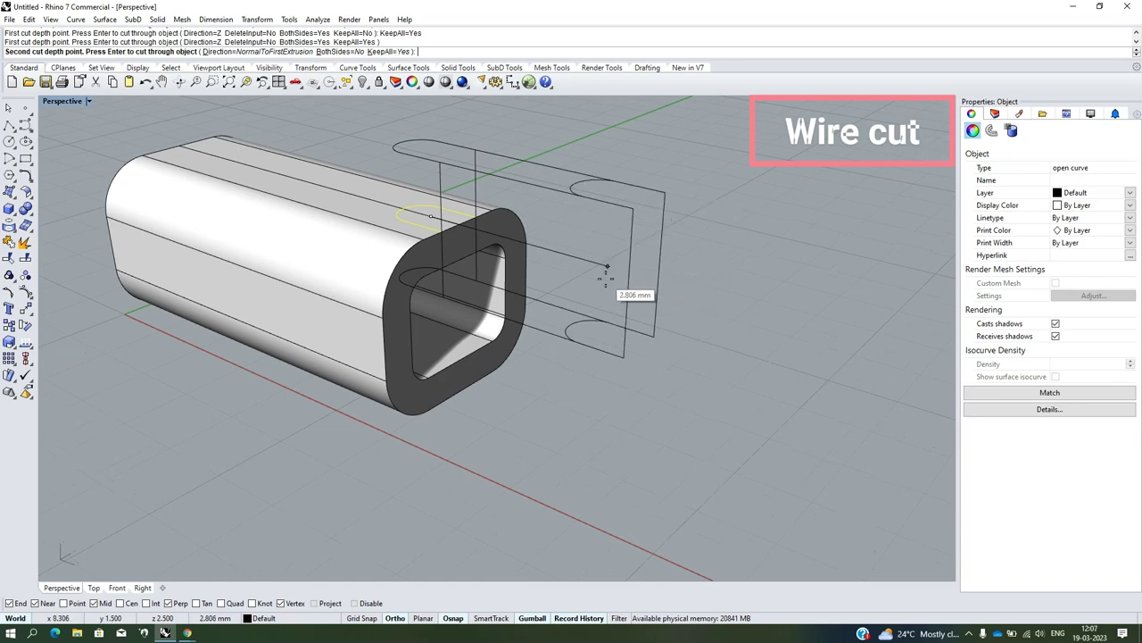
{"action": "left_click", "coordinate": [562, 299]}
{"action": "mouse_move", "coordinate": [563, 299]}
{"action": "right_mouse_down"}
{"action": "mouse_move", "coordinate": [632, 308]}
{"action": "mouse_move", "coordinate": [635, 294]}
{"action": "right_mouse_up"}
{"action": "key", "text": "Return"}
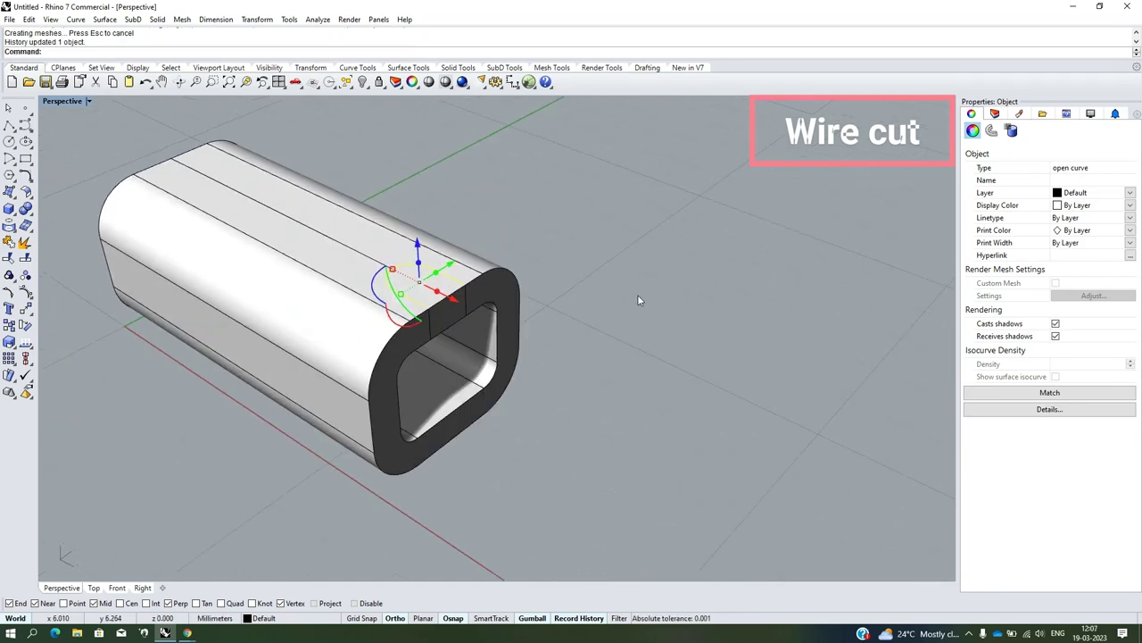
Move the cut-out slot piece out of the tube along the X axis
{"action": "left_click", "coordinate": [635, 294]}
{"action": "scroll", "coordinate": [431, 295], "scroll_direction": "up", "scroll_amount": 5}
{"action": "left_click", "coordinate": [431, 294]}
{"action": "scroll", "coordinate": [431, 295], "scroll_direction": "down", "scroll_amount": 5}
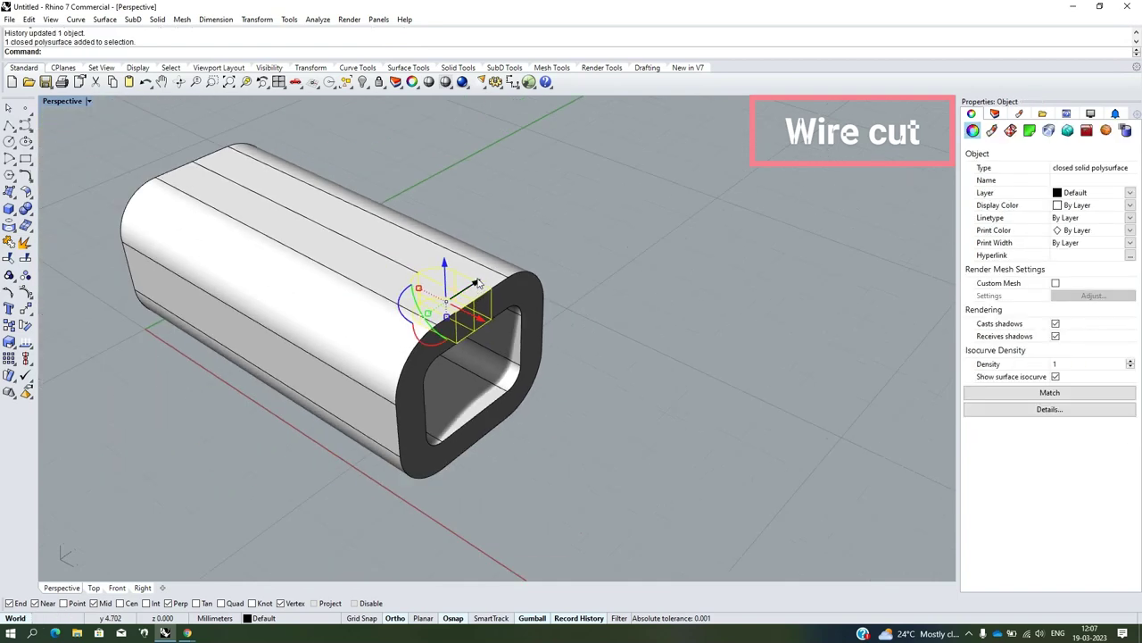
{"action": "scroll", "coordinate": [593, 322], "scroll_direction": "up", "scroll_amount": 3}
{"action": "scroll", "coordinate": [587, 318], "scroll_direction": "up", "scroll_amount": 1}
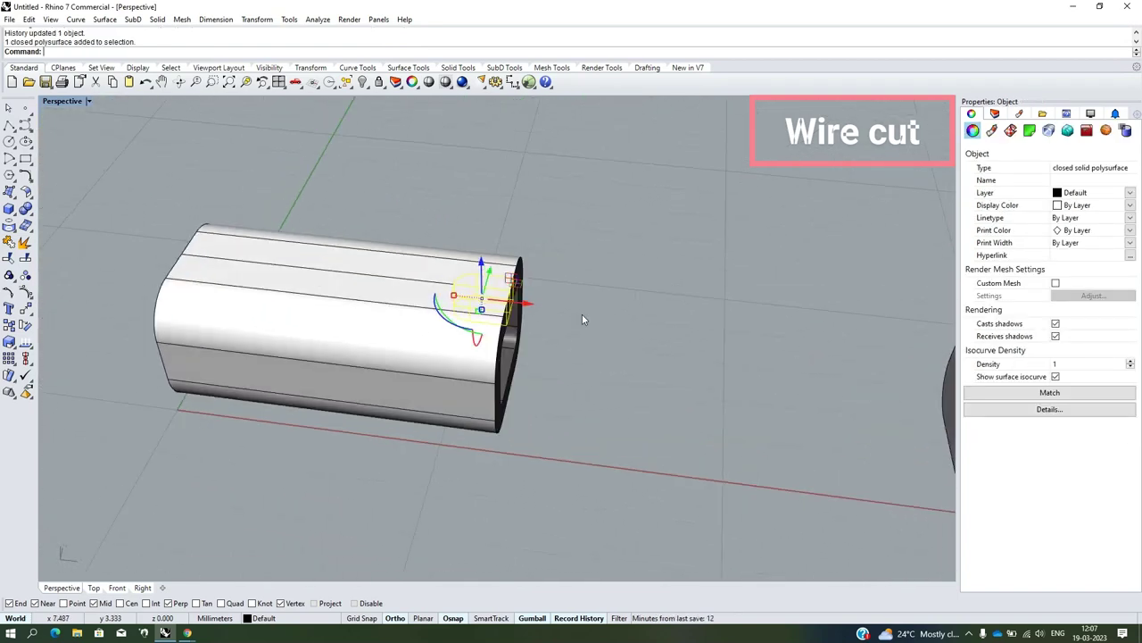
{"action": "scroll", "coordinate": [479, 339], "scroll_direction": "down", "scroll_amount": 4}
{"action": "scroll", "coordinate": [511, 349], "scroll_direction": "up", "scroll_amount": 2}
{"action": "scroll", "coordinate": [477, 323], "scroll_direction": "up", "scroll_amount": 2}
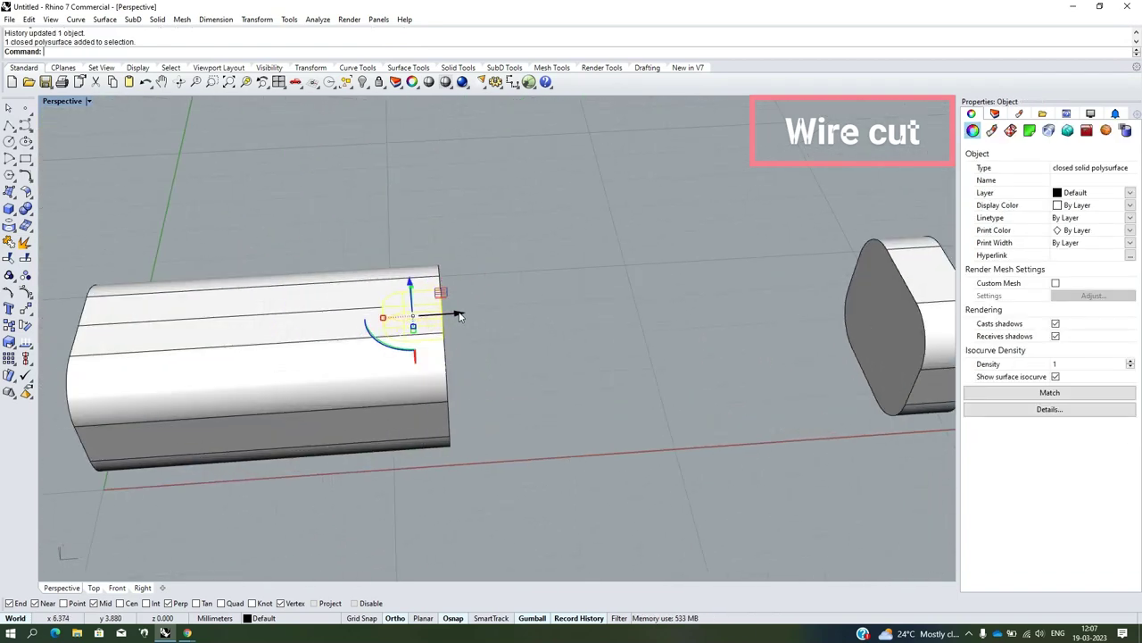
{"action": "left_click_drag", "start_coordinate": [459, 316], "coordinate": [558, 316]}
Drop the slot piece beside the end piece and orbit around to inspect the tube
{"action": "left_click", "coordinate": [650, 312]}
{"action": "scroll", "coordinate": [563, 327], "scroll_direction": "down", "scroll_amount": 3}
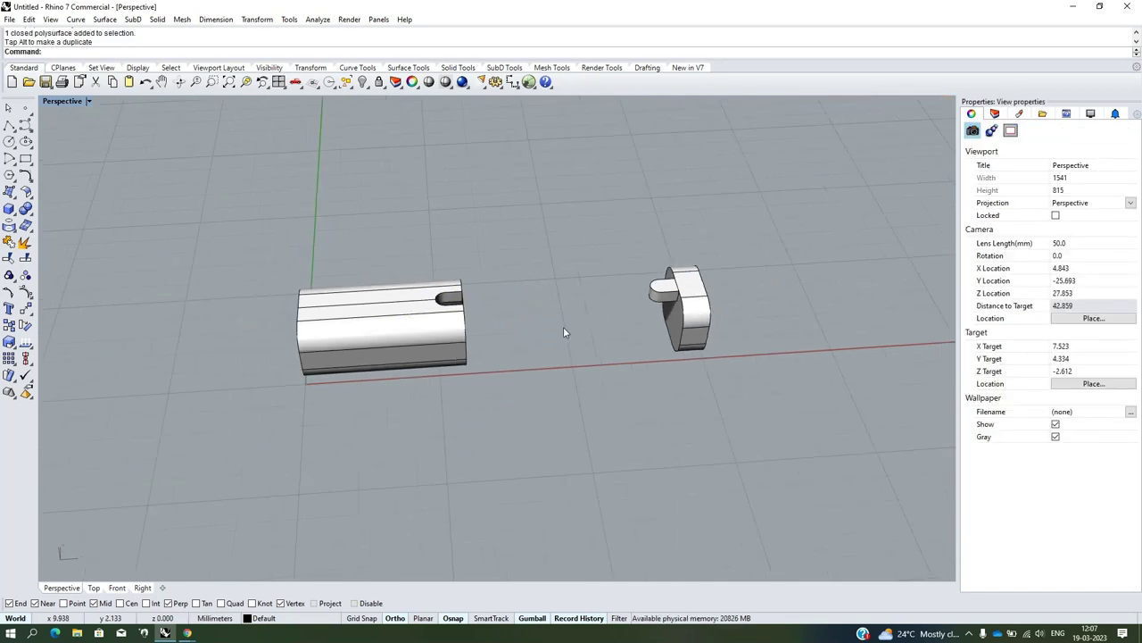
{"action": "right_click_drag", "start_coordinate": [564, 326], "coordinate": [450, 285]}
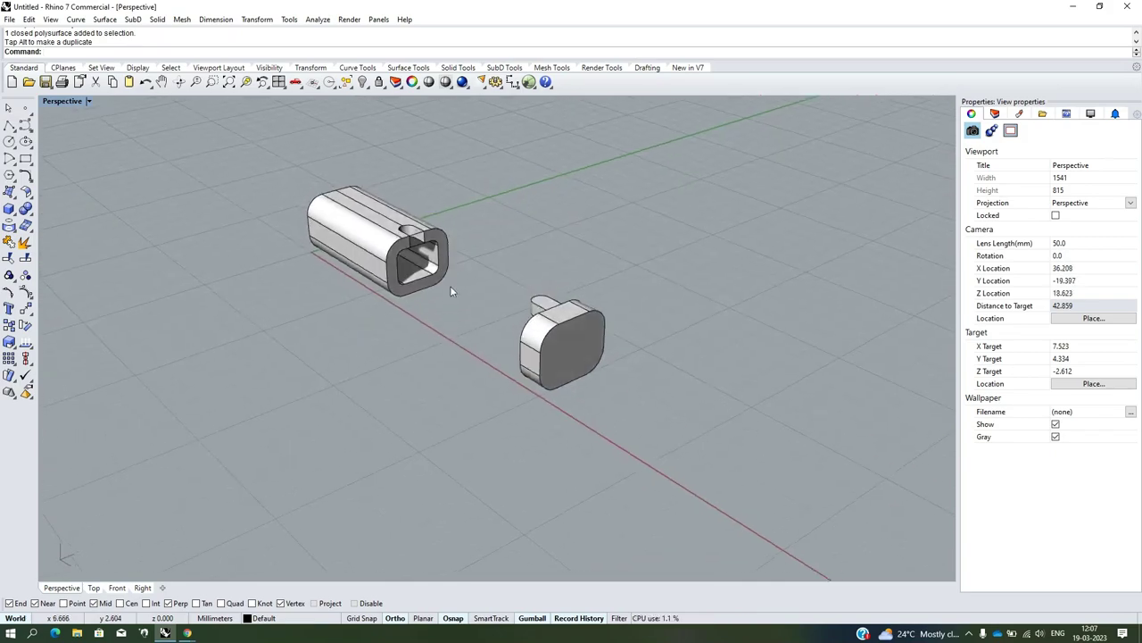
{"action": "scroll", "coordinate": [429, 243], "scroll_direction": "up", "scroll_amount": 2}
{"action": "scroll", "coordinate": [431, 241], "scroll_direction": "up", "scroll_amount": 3}
{"action": "scroll", "coordinate": [564, 281], "scroll_direction": "down", "scroll_amount": 4}
{"action": "mouse_move", "coordinate": [564, 281]}
{"action": "right_mouse_down"}
{"action": "mouse_move", "coordinate": [483, 269]}
{"action": "mouse_move", "coordinate": [507, 309]}
{"action": "mouse_move", "coordinate": [494, 305]}
{"action": "mouse_move", "coordinate": [500, 294]}
{"action": "mouse_move", "coordinate": [572, 303]}
{"action": "right_mouse_up"}
{"action": "scroll", "coordinate": [500, 288], "scroll_direction": "up", "scroll_amount": 3}
{"action": "scroll", "coordinate": [496, 321], "scroll_direction": "down", "scroll_amount": 3}
{"action": "scroll", "coordinate": [572, 304], "scroll_direction": "up", "scroll_amount": 3}
{"action": "left_click", "coordinate": [536, 286]}
{"action": "left_click", "coordinate": [632, 303]}
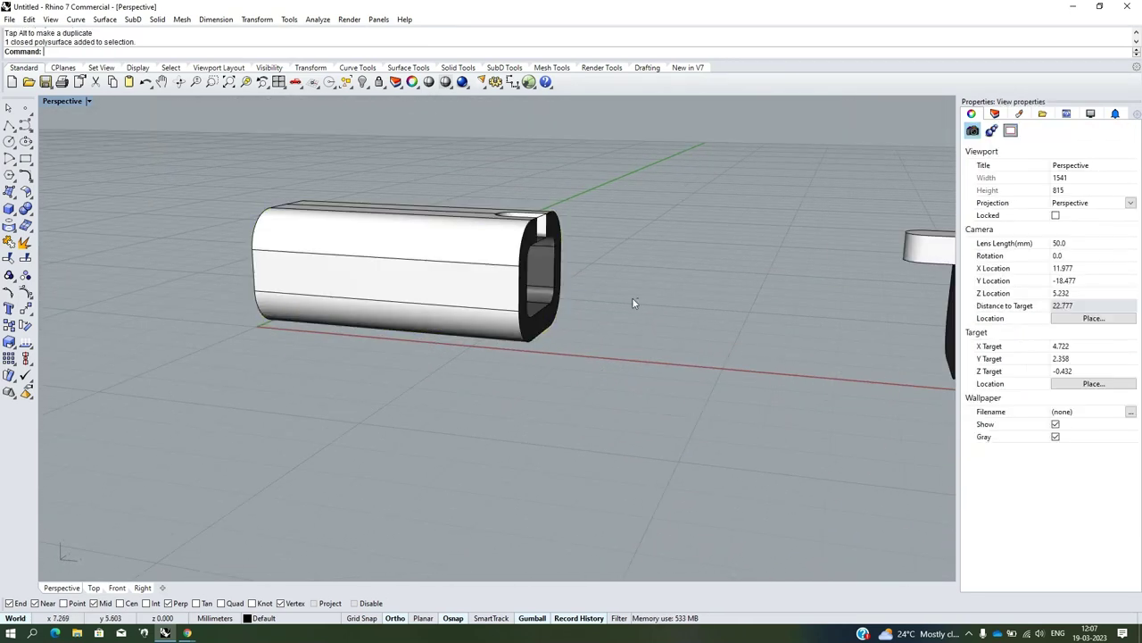
{"action": "right_click_drag", "start_coordinate": [480, 309], "coordinate": [502, 317]}
Switch to the Front view and display it in Wireframe
{"action": "key", "text": "Return"}
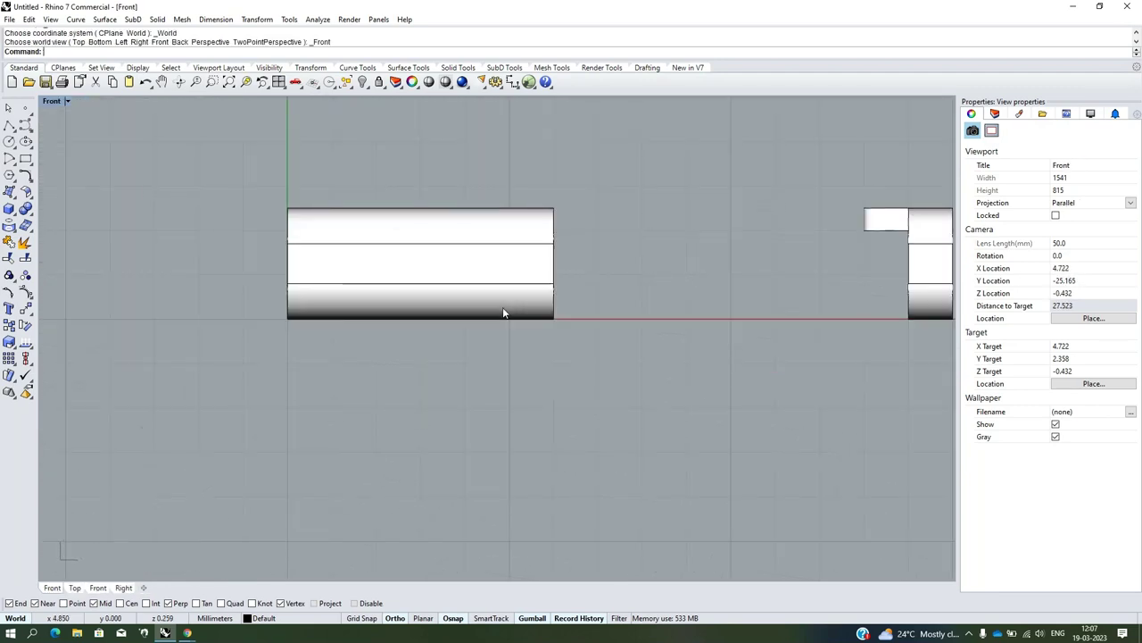
{"action": "left_click", "coordinate": [50, 102]}
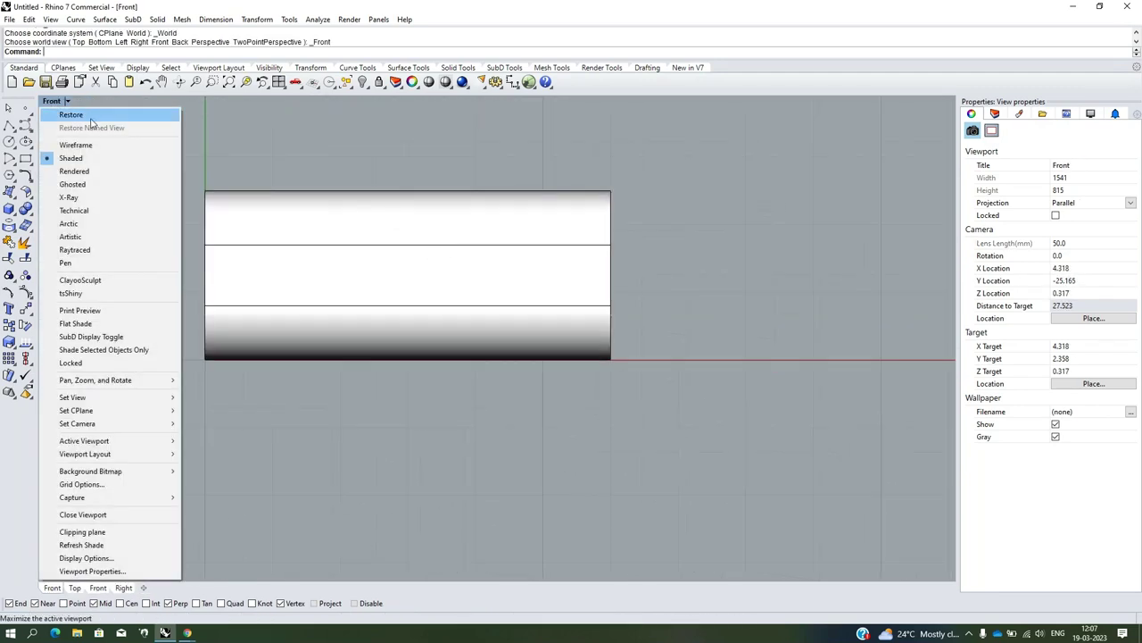
{"action": "left_click", "coordinate": [83, 147]}
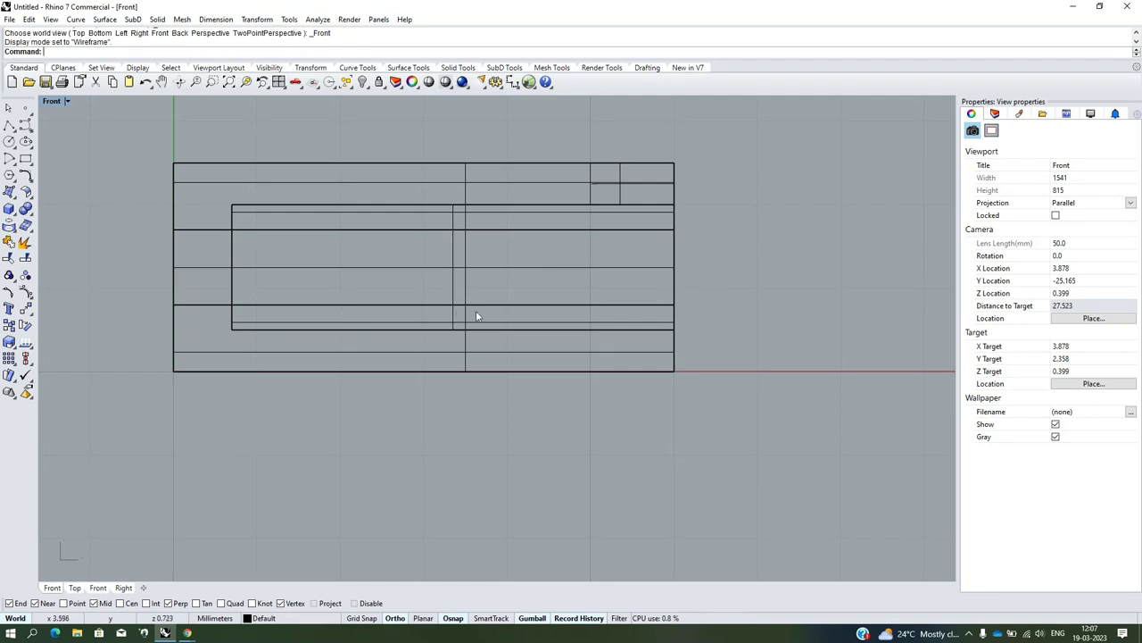
Hide the tube's surface isocurves so only its outline shows
{"action": "left_click", "coordinate": [476, 312]}
{"action": "left_click", "coordinate": [1056, 377]}
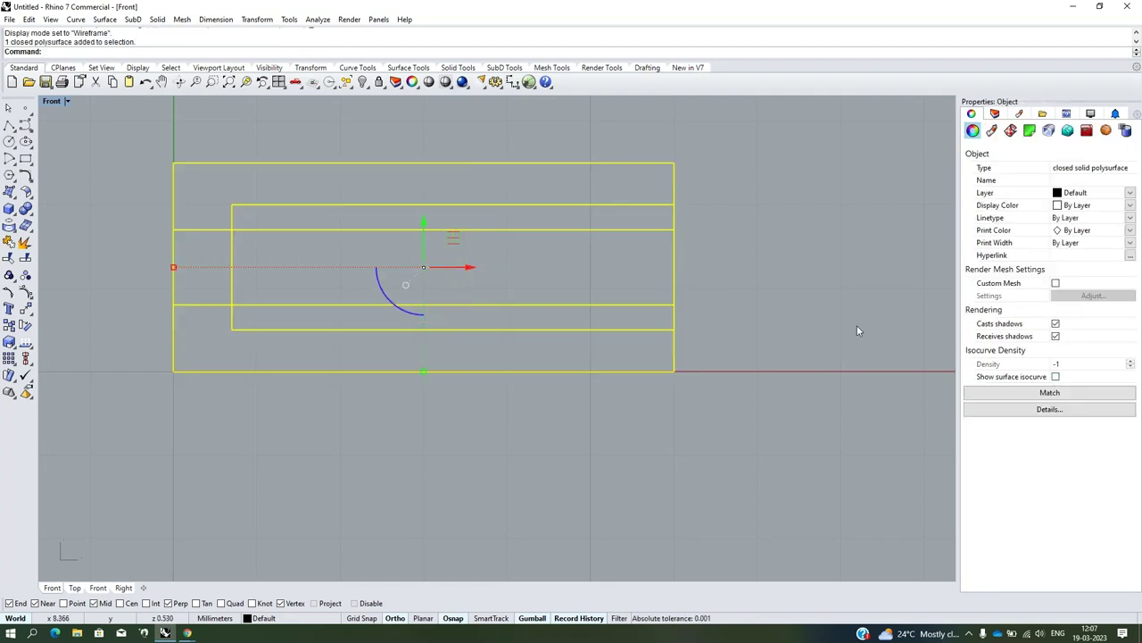
{"action": "left_click", "coordinate": [661, 271]}
{"action": "scroll", "coordinate": [661, 270], "scroll_direction": "down", "scroll_amount": 1}
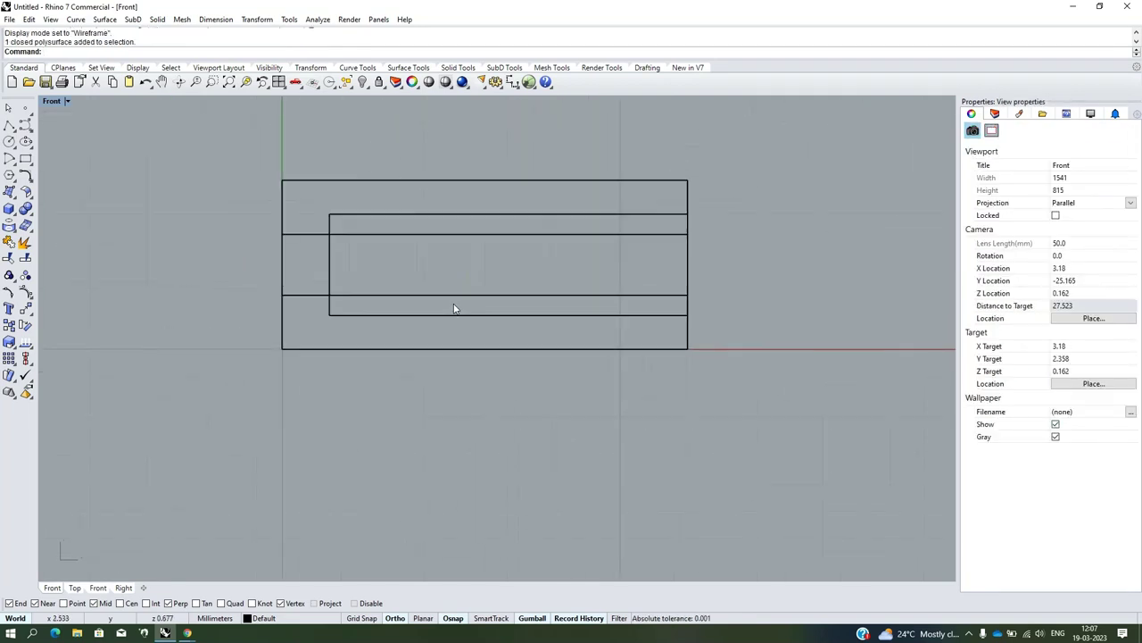
{"action": "left_click", "coordinate": [9, 125]}
{"action": "scroll", "coordinate": [341, 310], "scroll_direction": "up", "scroll_amount": 5}
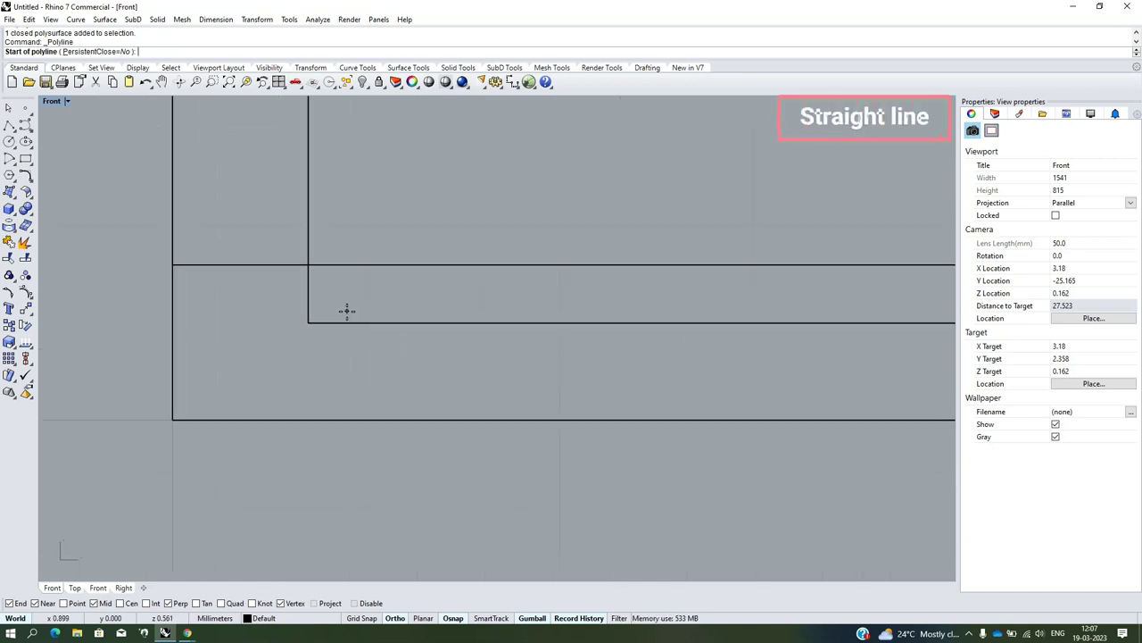
Draw a horizontal line from the inner rectangle's lower corner, stretching its right end past the outer rectangle
{"action": "left_click", "coordinate": [347, 311]}
{"action": "scroll", "coordinate": [348, 308], "scroll_direction": "down", "scroll_amount": 3}
{"action": "scroll", "coordinate": [676, 306], "scroll_direction": "down", "scroll_amount": 2}
{"action": "scroll", "coordinate": [656, 307], "scroll_direction": "up", "scroll_amount": 2}
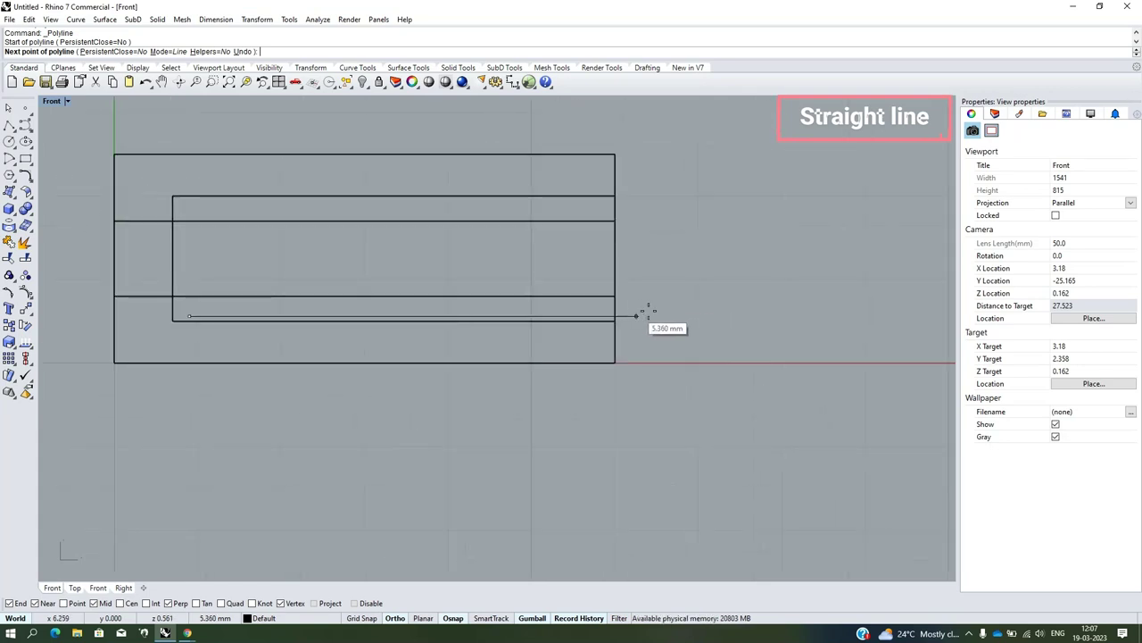
{"action": "left_click", "coordinate": [642, 311]}
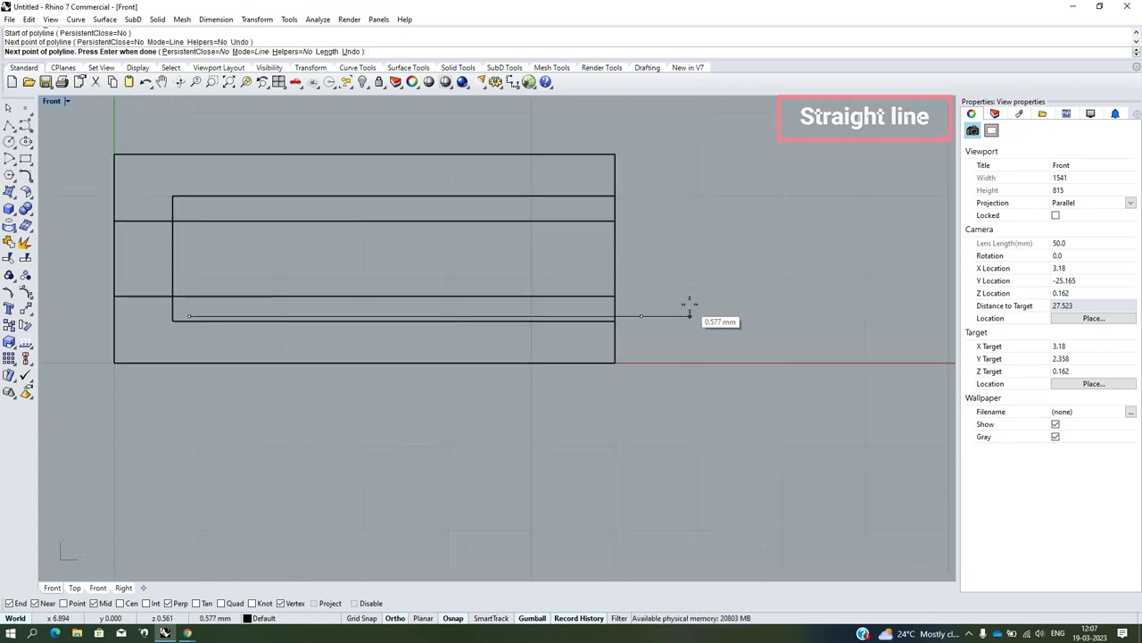
{"action": "key", "text": "Return"}
{"action": "left_click", "coordinate": [640, 317]}
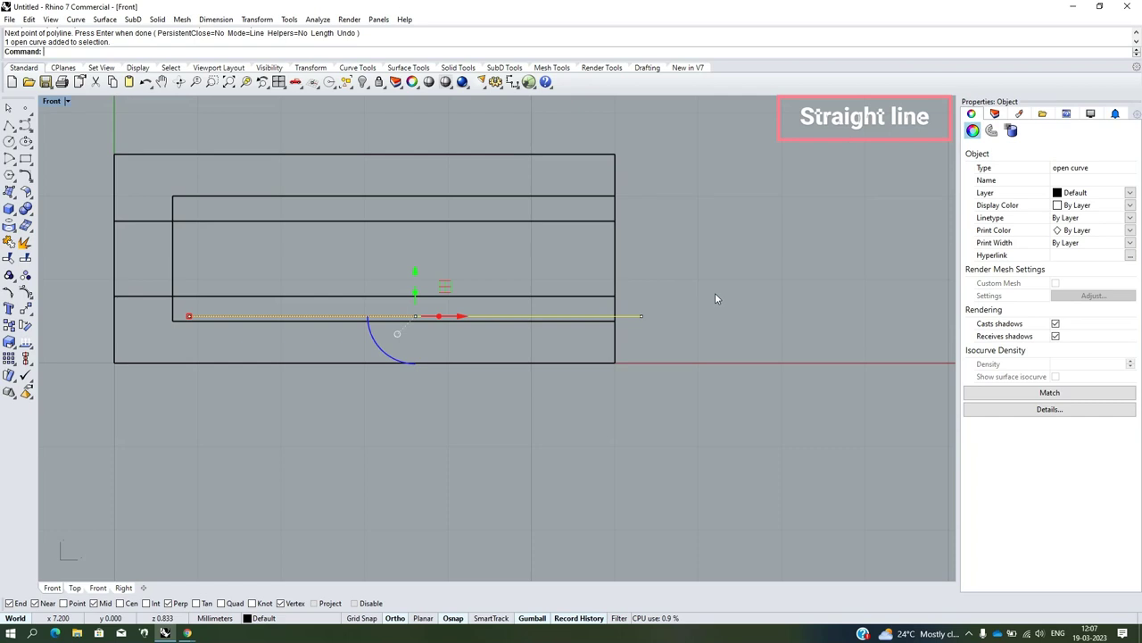
{"action": "left_click", "coordinate": [641, 316]}
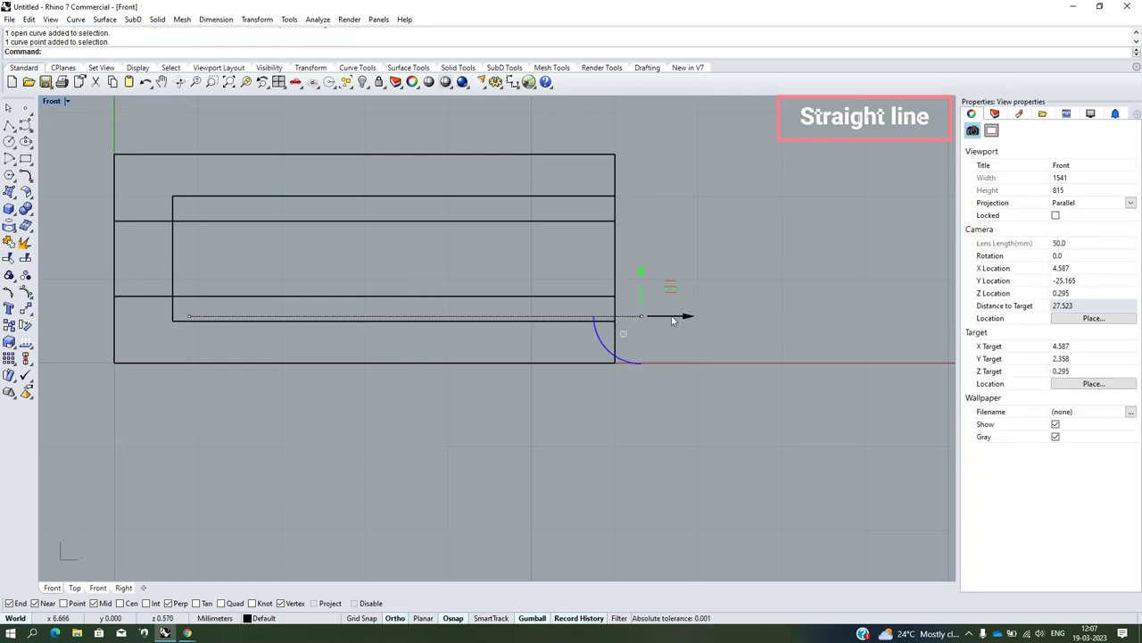
{"action": "left_click_drag", "start_coordinate": [673, 320], "coordinate": [692, 320]}
{"action": "left_click", "coordinate": [660, 317]}
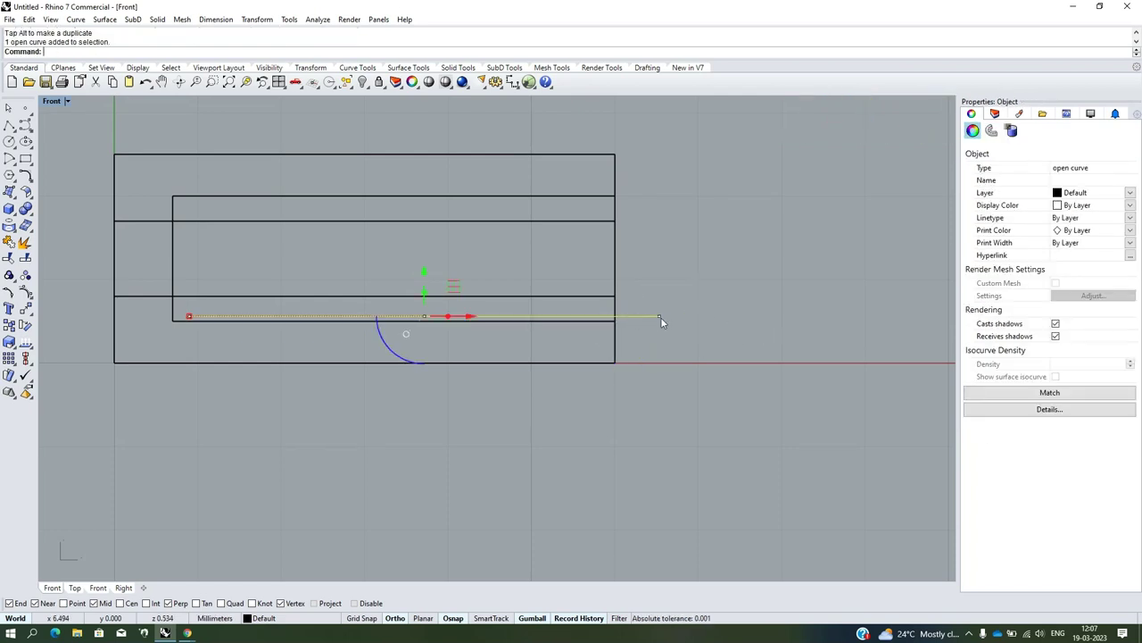
Offset the line 1.2 mm upward toward the inner rectangle's top edge
{"action": "left_click", "coordinate": [26, 177]}
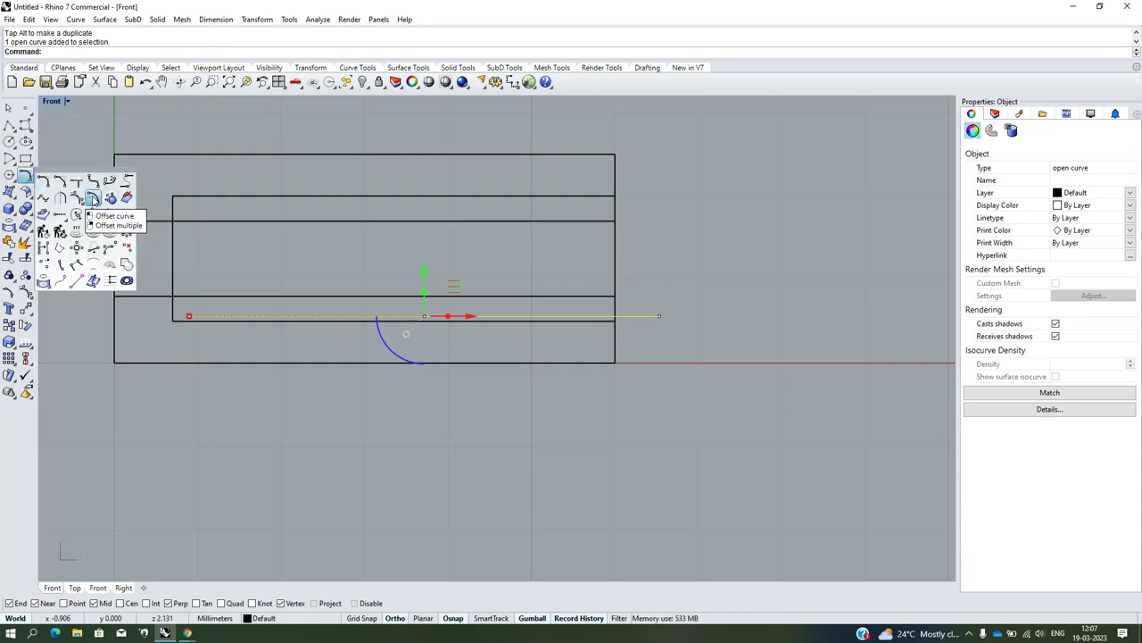
{"action": "left_click", "coordinate": [94, 198]}
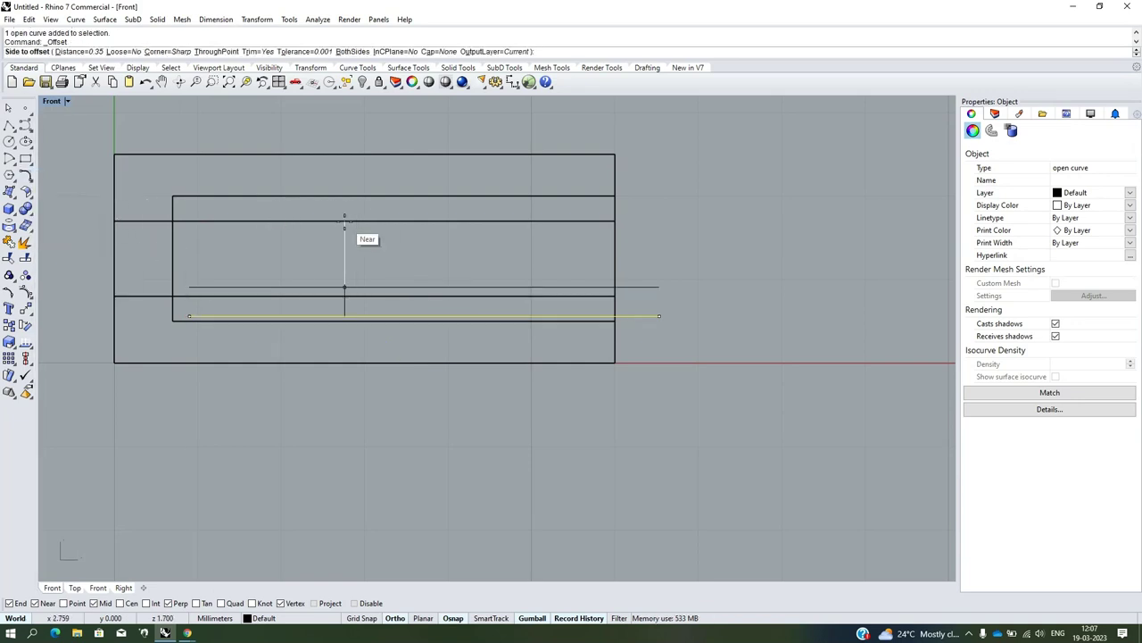
{"action": "type", "text": "1"}
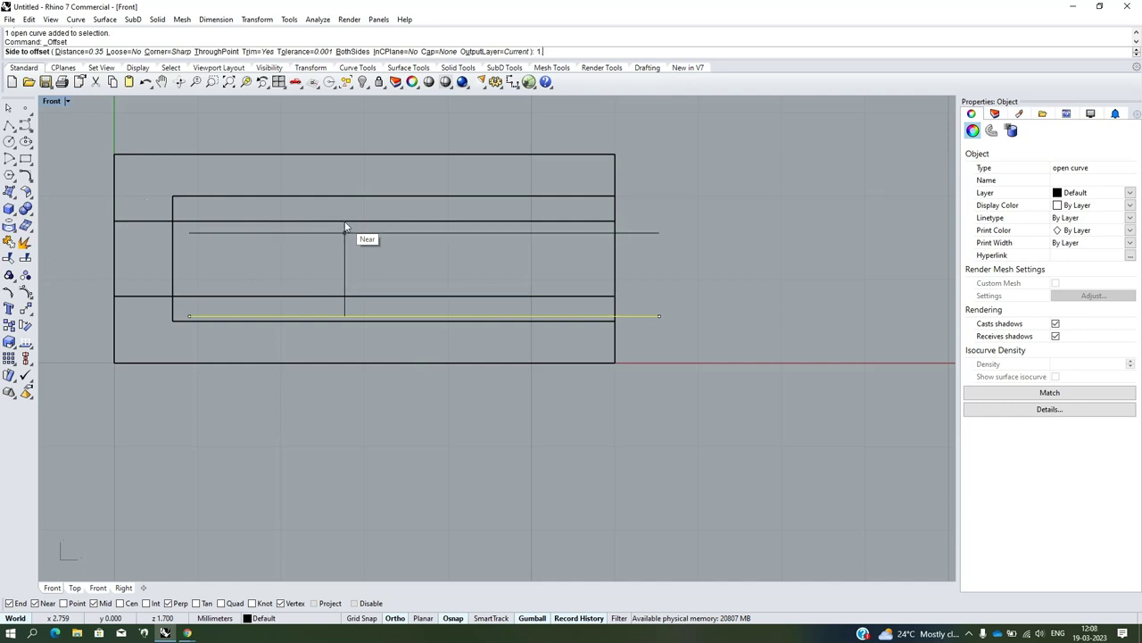
{"action": "key", "text": "Return"}
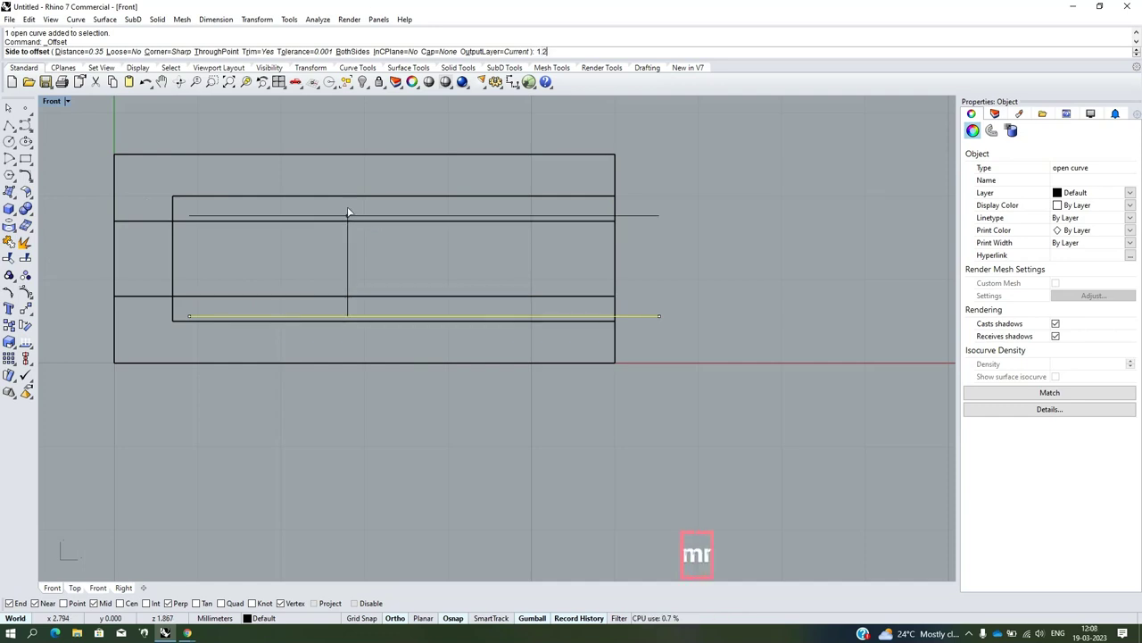
{"action": "left_click", "coordinate": [348, 211]}
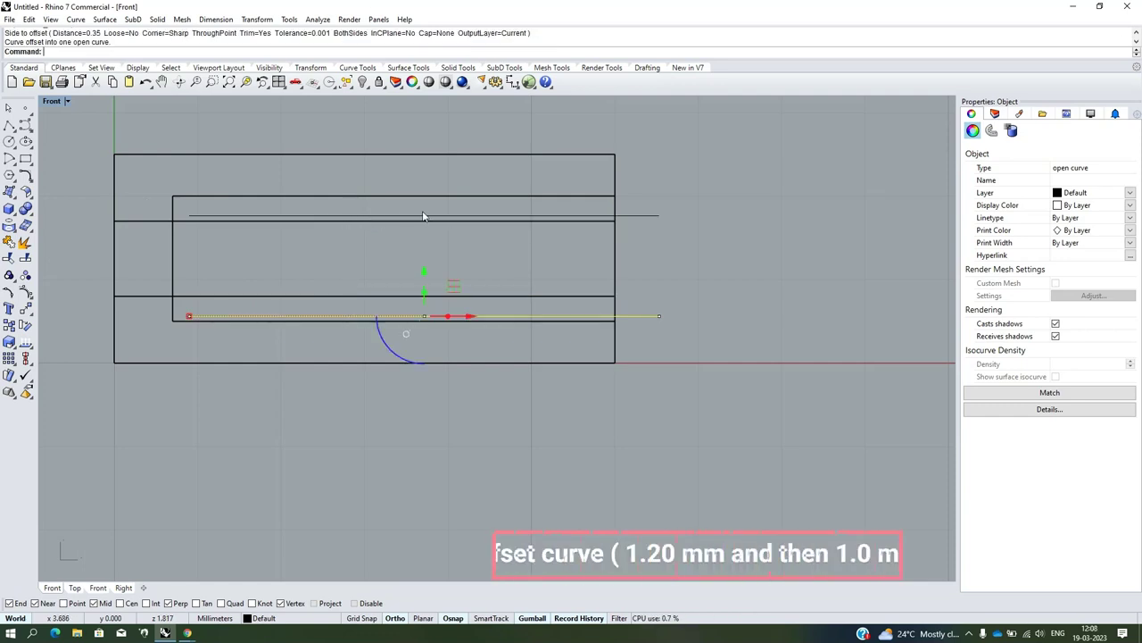
Add Layer 01, make it current, and set its colour to red
{"action": "left_click", "coordinate": [995, 113]}
{"action": "left_click", "coordinate": [971, 130]}
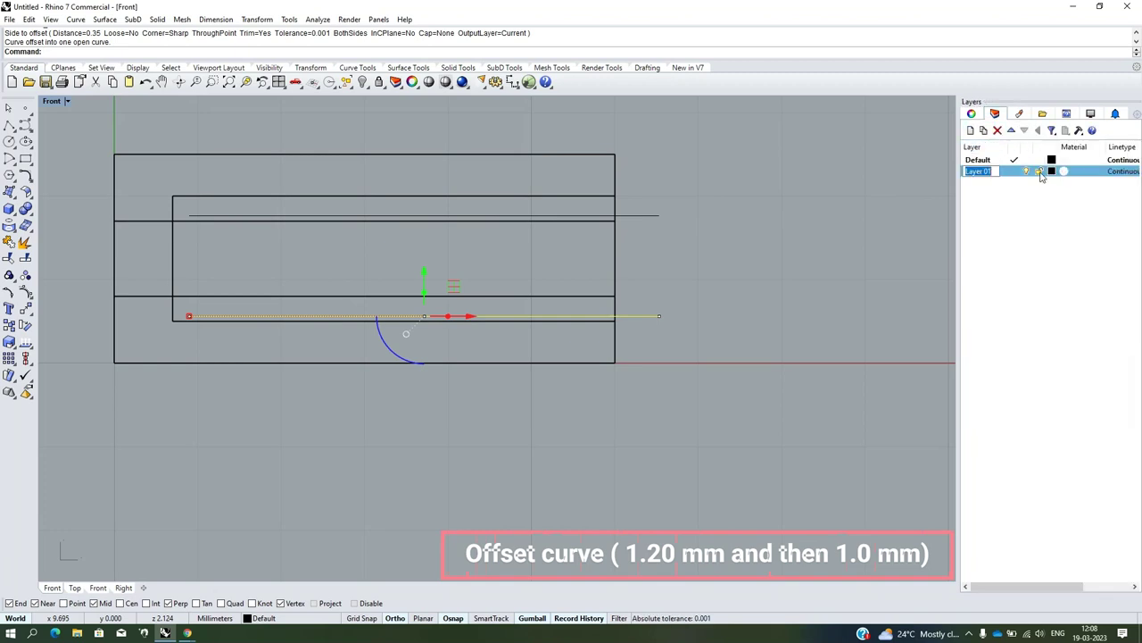
{"action": "left_click", "coordinate": [1014, 172]}
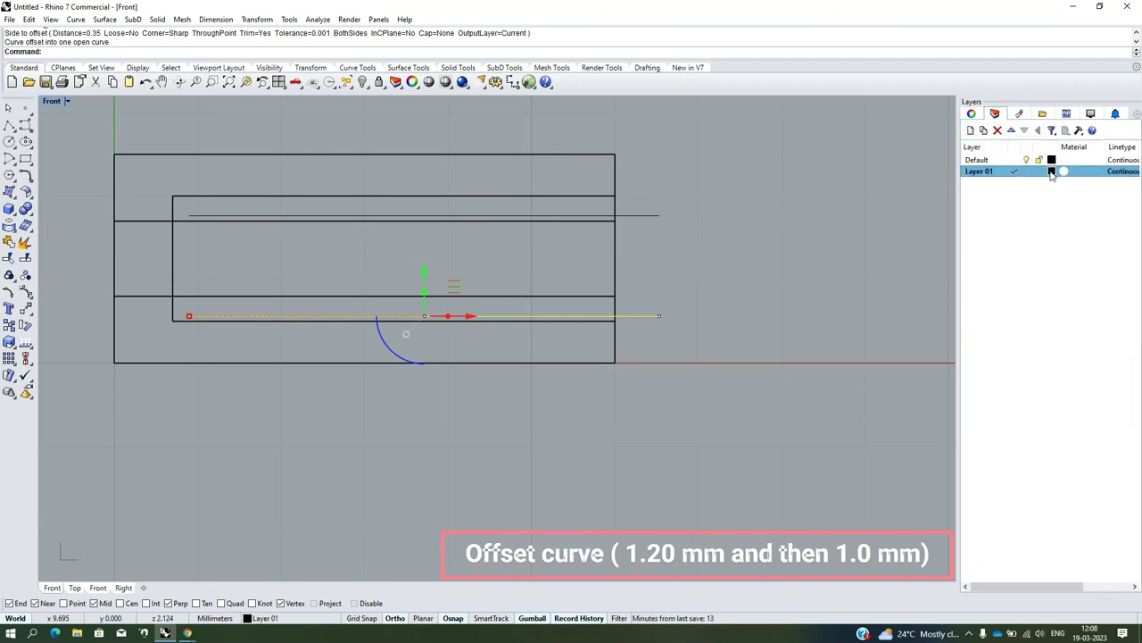
{"action": "left_click", "coordinate": [1052, 172]}
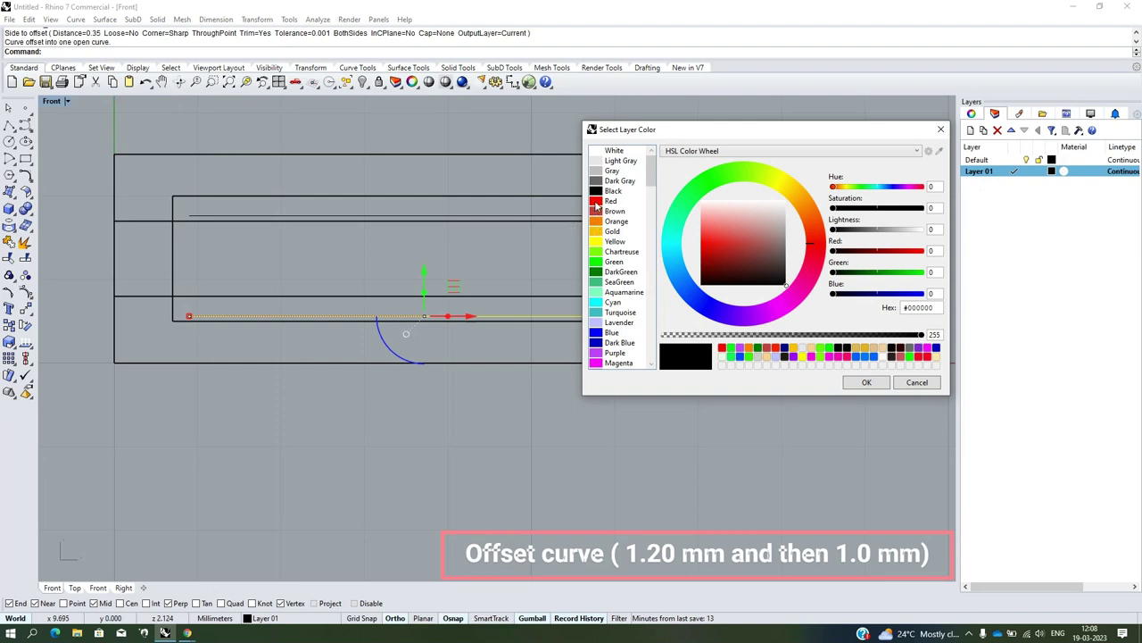
{"action": "left_click", "coordinate": [596, 205]}
{"action": "left_click", "coordinate": [858, 384]}
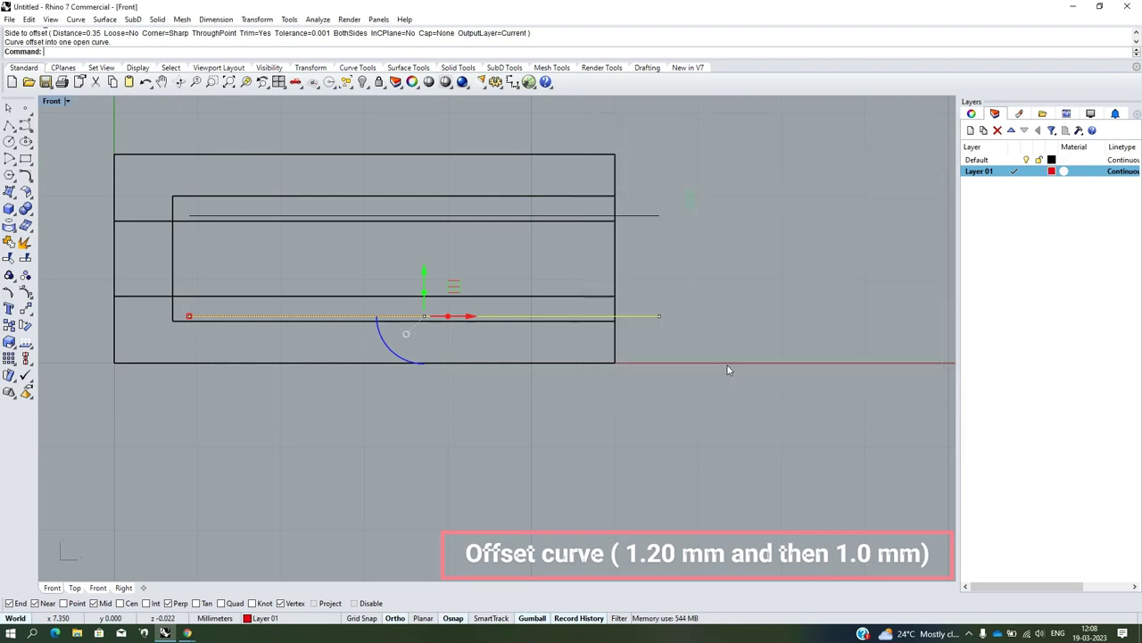
Move both long parallel lines onto Layer 01
{"action": "left_click", "coordinate": [420, 415]}
{"action": "left_click_drag", "start_coordinate": [660, 198], "coordinate": [639, 335]}
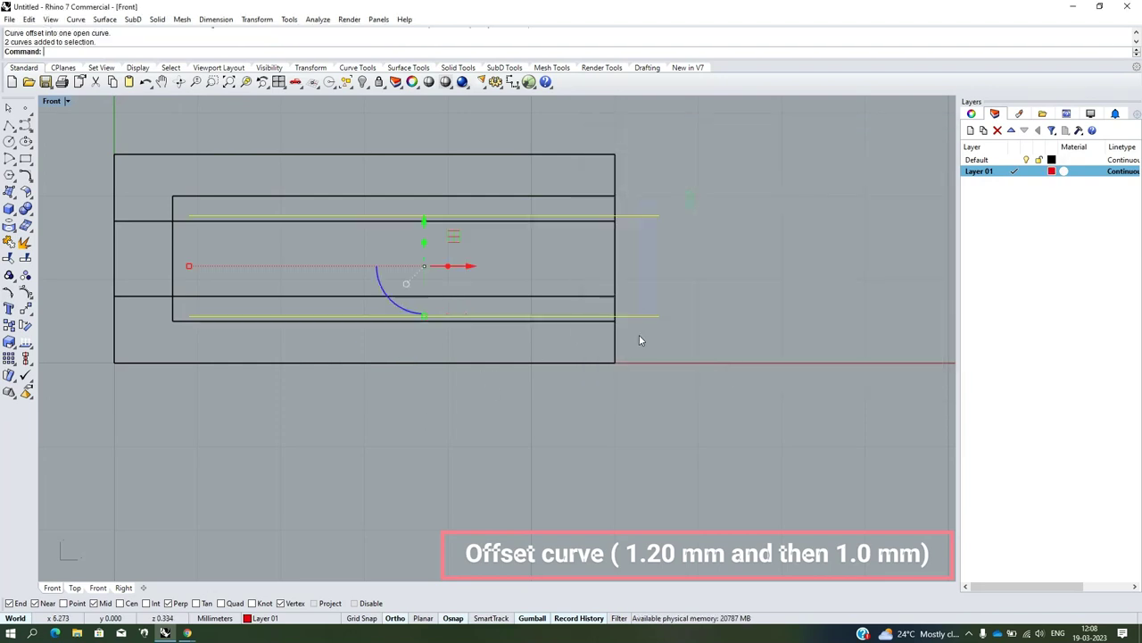
{"action": "right_click", "coordinate": [988, 175]}
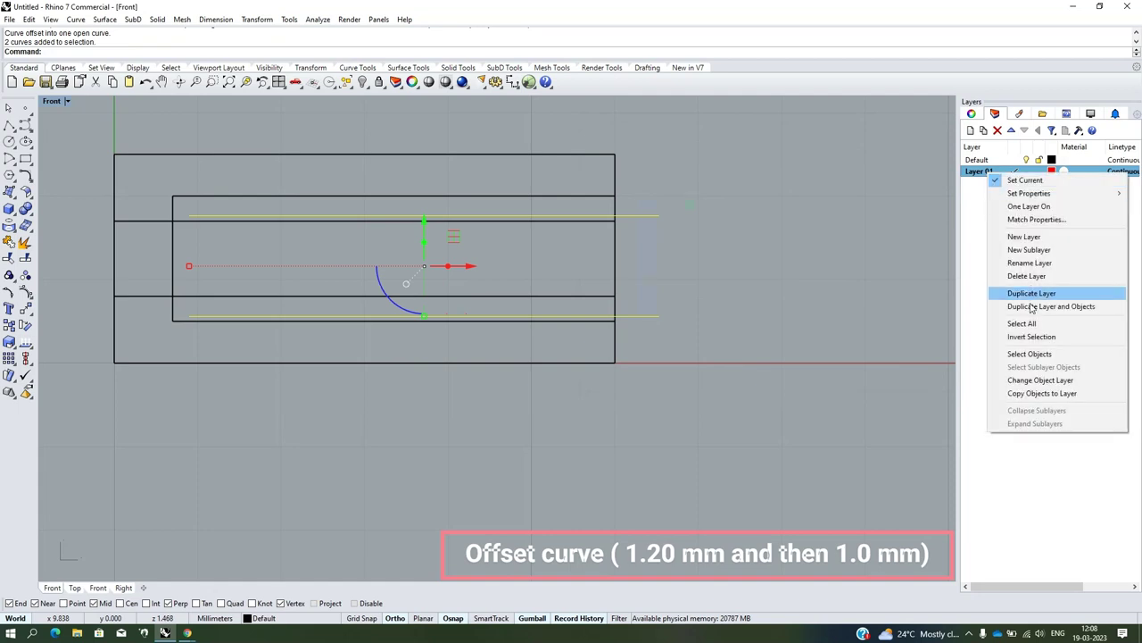
{"action": "left_click", "coordinate": [1026, 378]}
{"action": "left_click", "coordinate": [634, 317]}
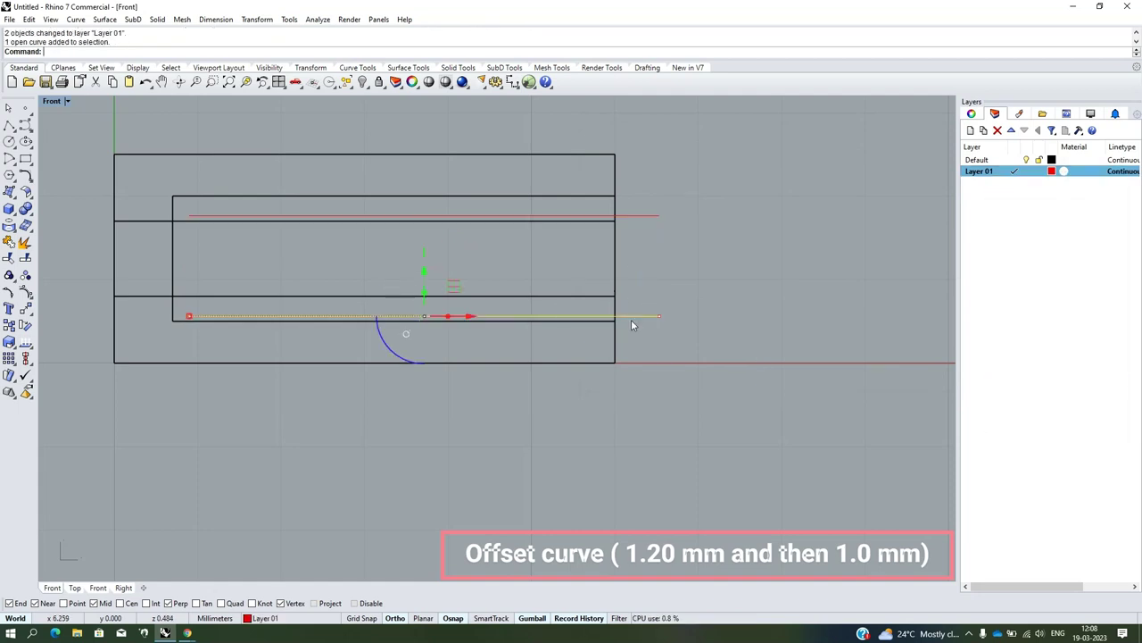
{"action": "left_click", "coordinate": [32, 182]}
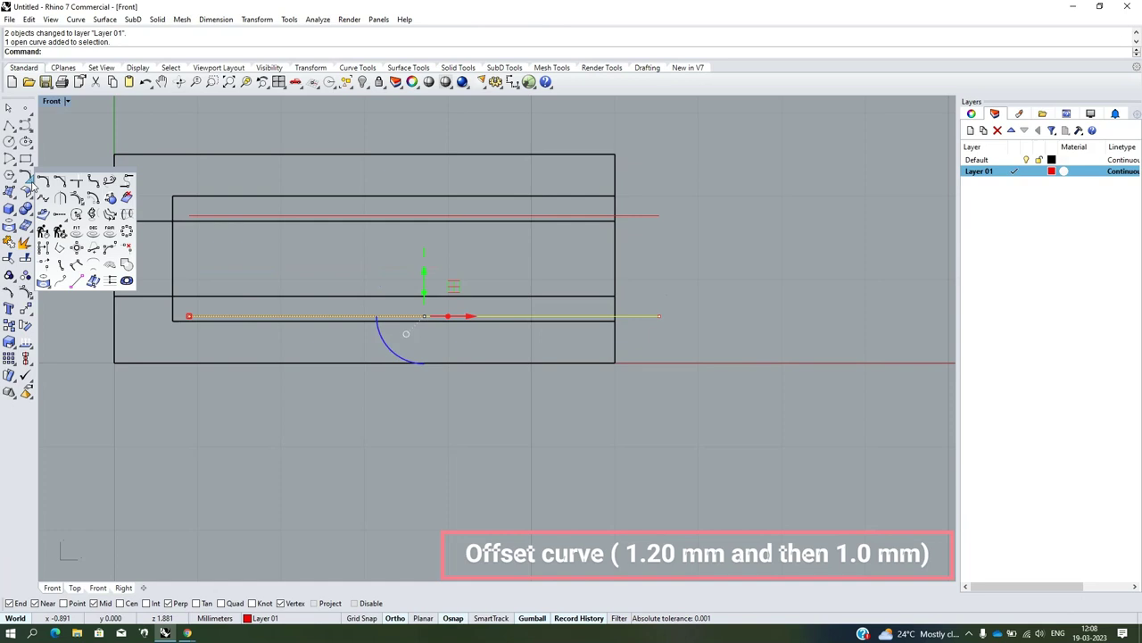
Offset the lower red line 1 mm upward, just below the 1.2 mm copy
{"action": "left_click", "coordinate": [94, 200]}
{"action": "scroll", "coordinate": [303, 214], "scroll_direction": "up", "scroll_amount": 1}
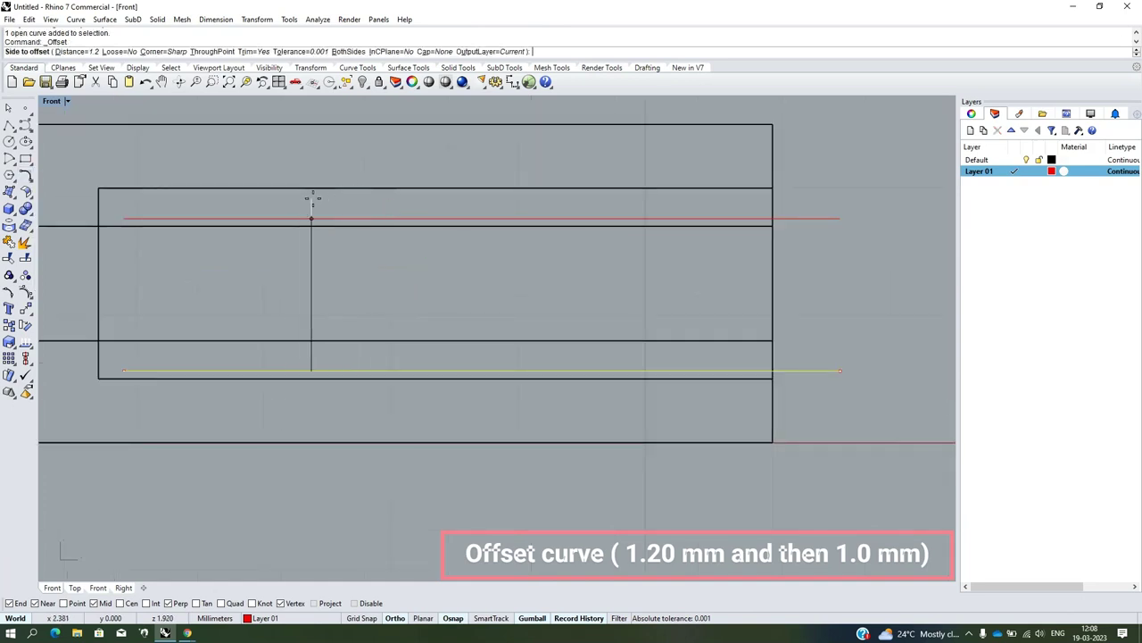
{"action": "left_click", "coordinate": [77, 52]}
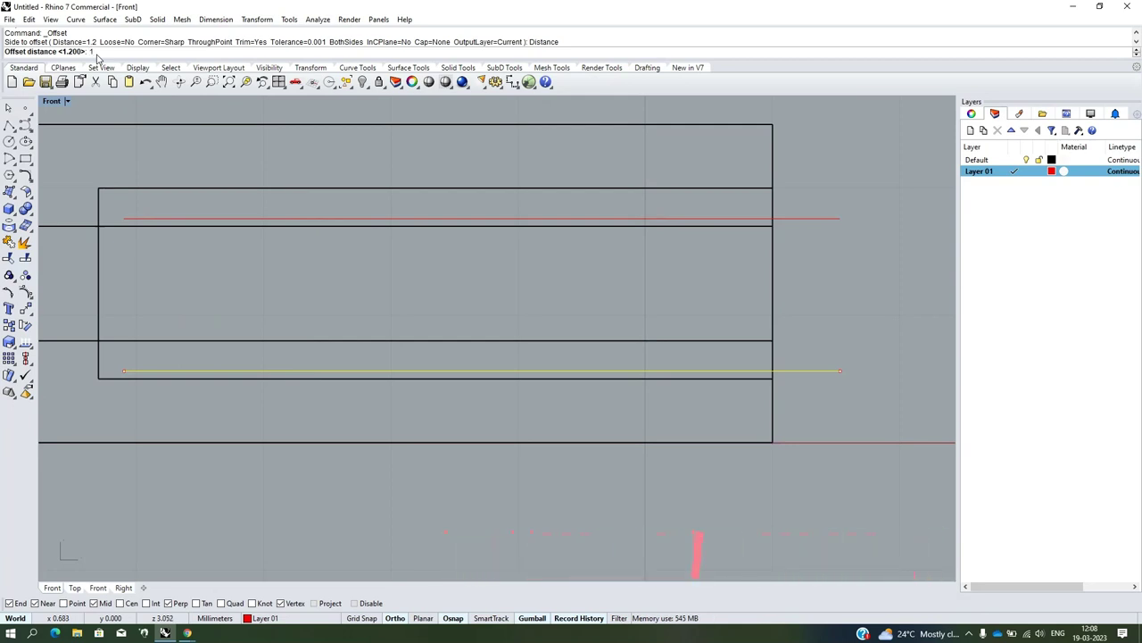
{"action": "type", "text": "1"}
{"action": "key", "text": "Return"}
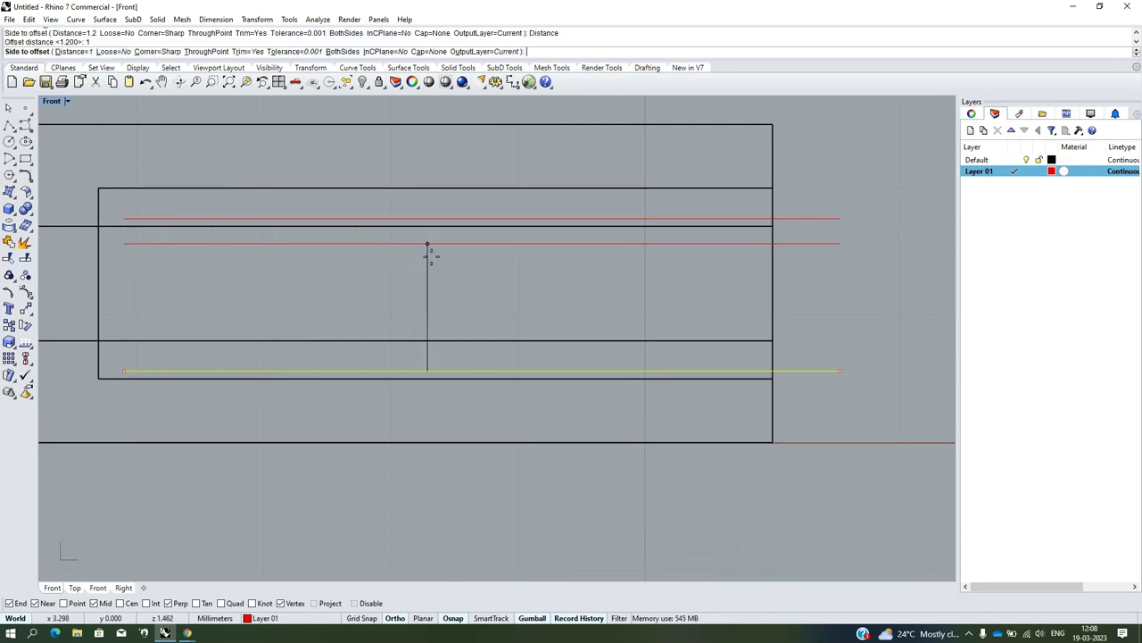
{"action": "left_click", "coordinate": [434, 250]}
{"action": "left_click", "coordinate": [487, 267]}
{"action": "scroll", "coordinate": [527, 266], "scroll_direction": "down", "scroll_amount": 4}
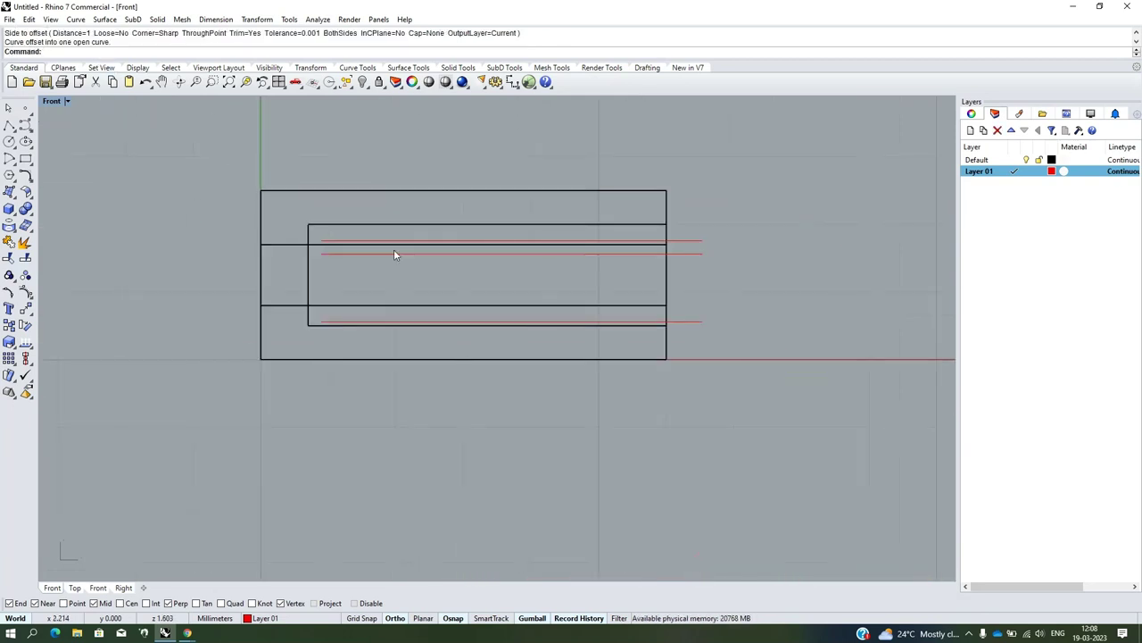
{"action": "scroll", "coordinate": [339, 252], "scroll_direction": "up", "scroll_amount": 3}
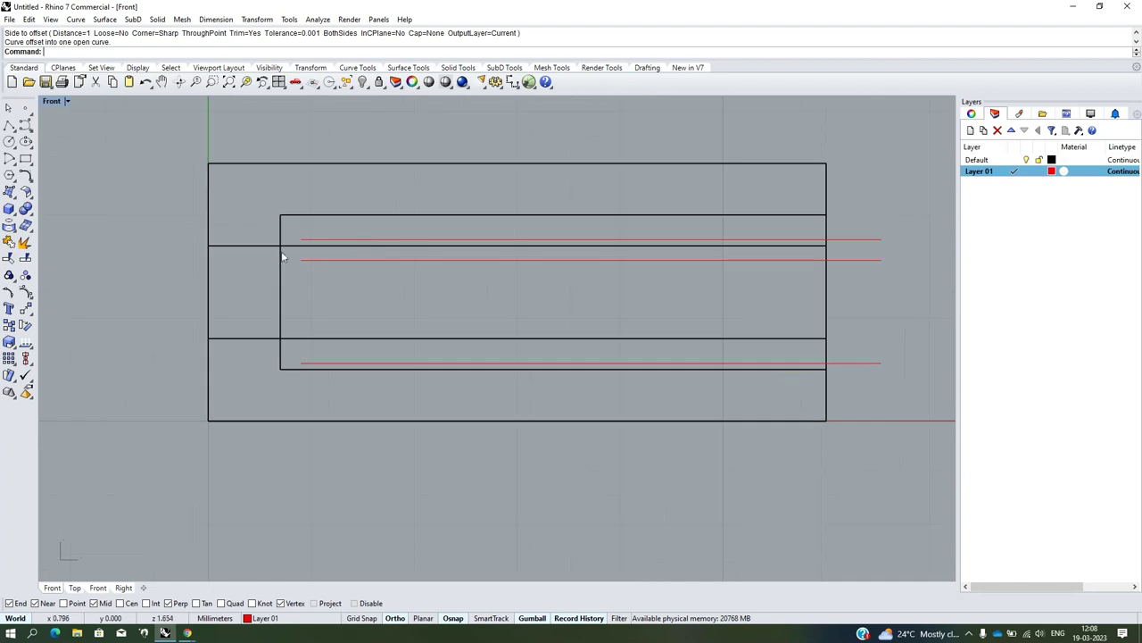
Draw a slanted line from the middle line's left end to the top line's right end
{"action": "left_click", "coordinate": [8, 128]}
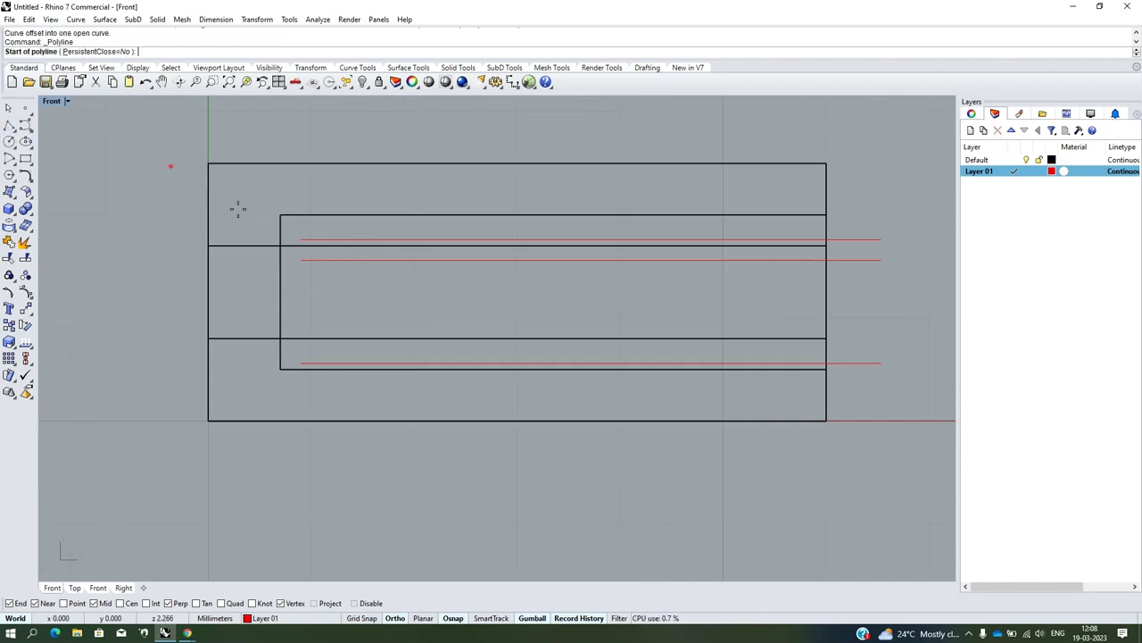
{"action": "left_click", "coordinate": [300, 259]}
{"action": "scroll", "coordinate": [300, 259], "scroll_direction": "down", "scroll_amount": 2}
{"action": "scroll", "coordinate": [301, 260], "scroll_direction": "down", "scroll_amount": 1}
{"action": "scroll", "coordinate": [648, 258], "scroll_direction": "up", "scroll_amount": 1}
{"action": "scroll", "coordinate": [616, 260], "scroll_direction": "up", "scroll_amount": 1}
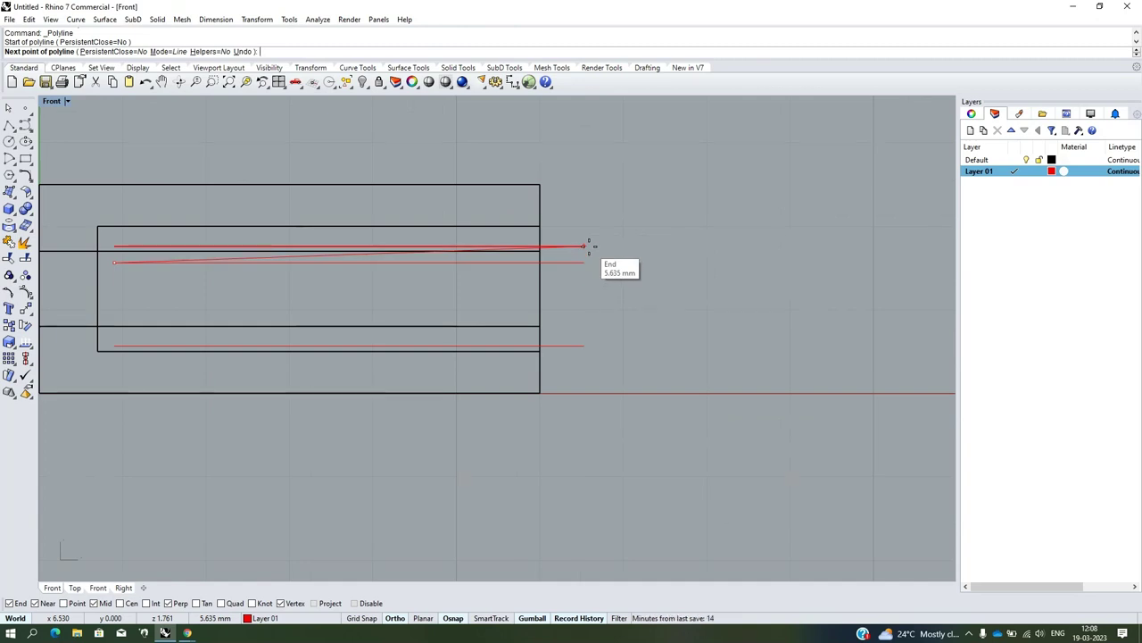
{"action": "left_click", "coordinate": [585, 246]}
{"action": "key", "text": "Return"}
Delete the two straight upper lines, keeping the slanted one
{"action": "scroll", "coordinate": [658, 247], "scroll_direction": "down", "scroll_amount": 1}
{"action": "scroll", "coordinate": [535, 251], "scroll_direction": "down", "scroll_amount": 1}
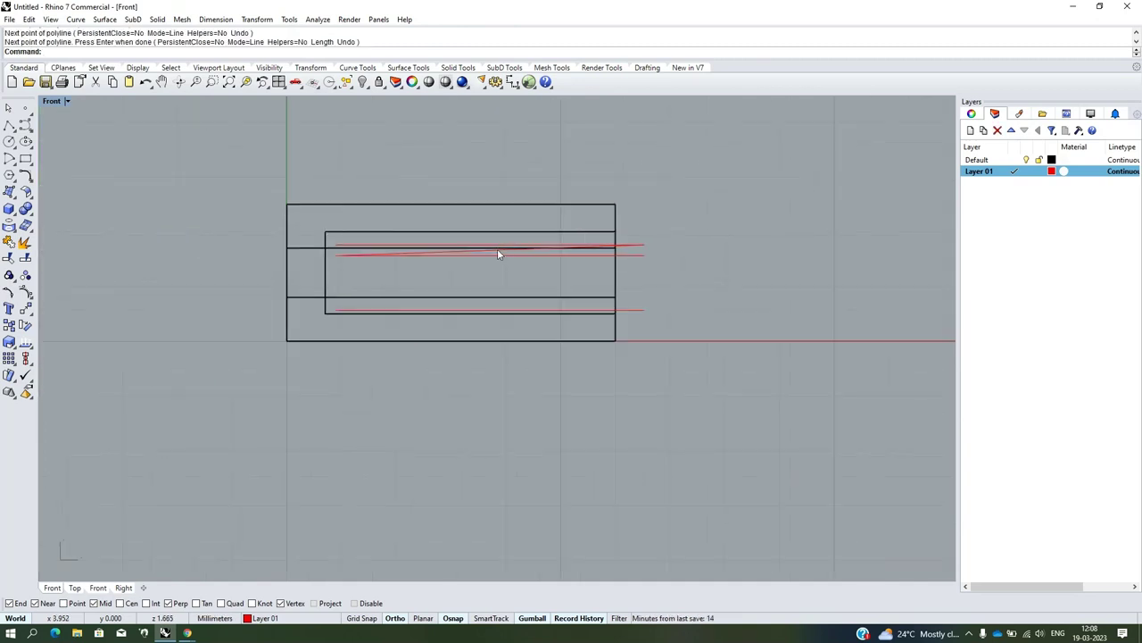
{"action": "left_click", "coordinate": [440, 246]}
{"action": "key", "text": "Escape"}
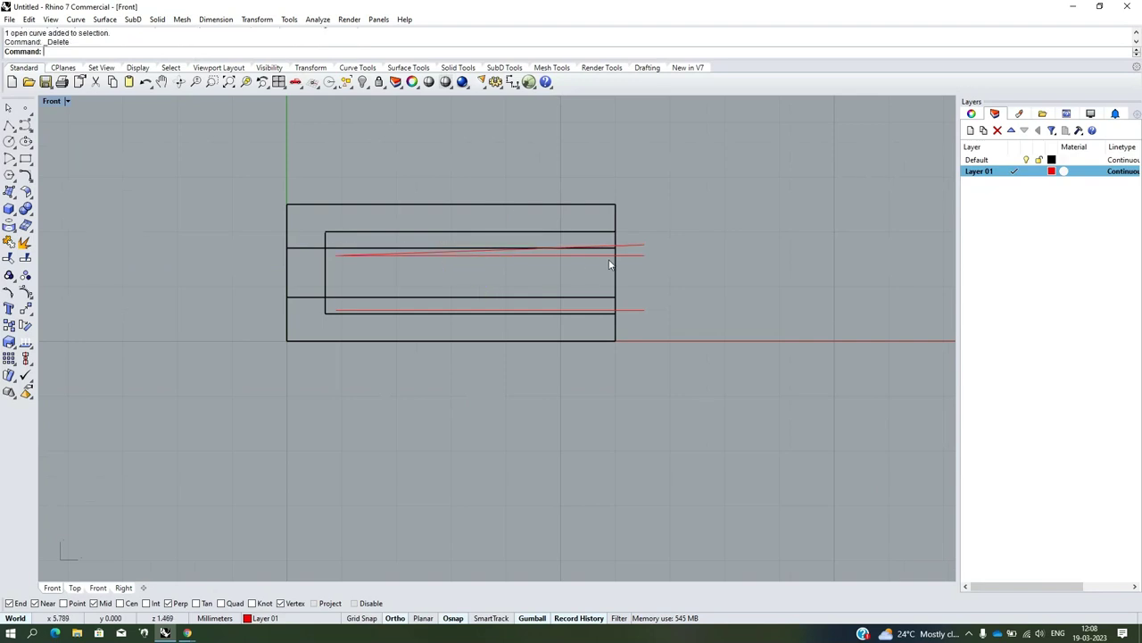
{"action": "left_click", "coordinate": [639, 251]}
{"action": "key", "text": "Delete"}
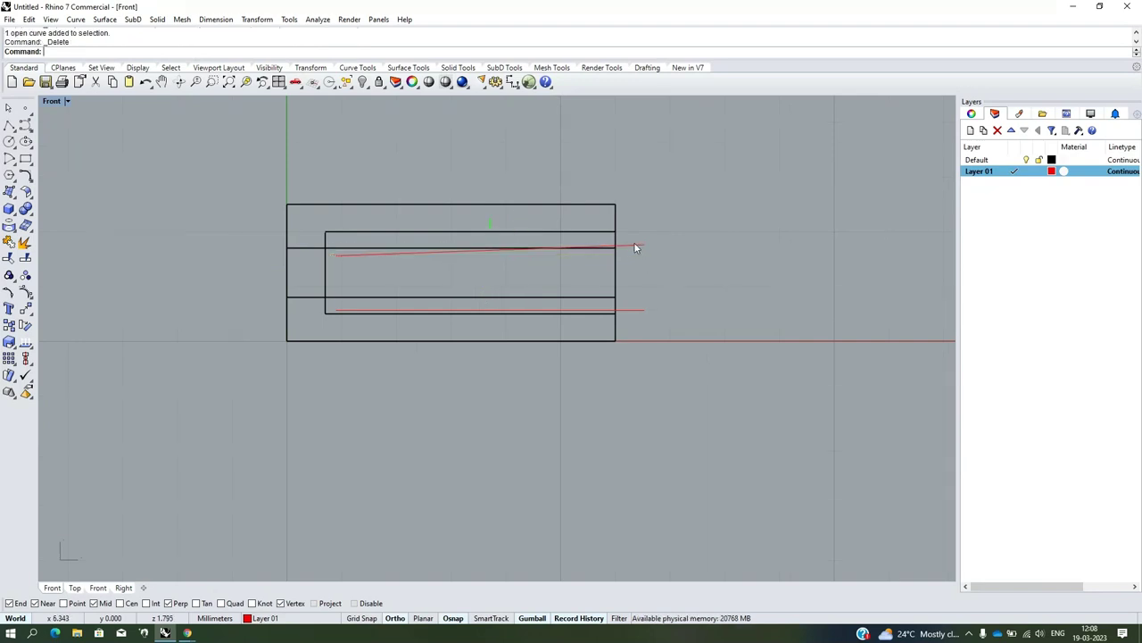
{"action": "left_click", "coordinate": [633, 243]}
{"action": "scroll", "coordinate": [642, 243], "scroll_direction": "up", "scroll_amount": 2}
{"action": "left_click", "coordinate": [645, 242]}
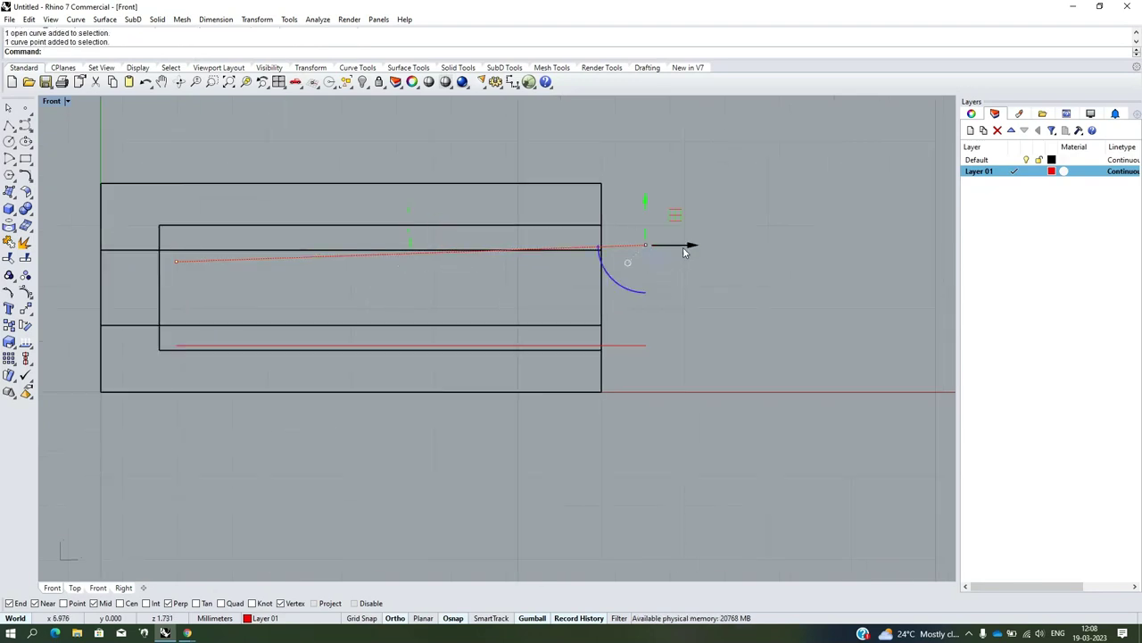
{"action": "key", "text": "Escape"}
{"action": "scroll", "coordinate": [685, 264], "scroll_direction": "down", "scroll_amount": 2}
{"action": "scroll", "coordinate": [443, 274], "scroll_direction": "up", "scroll_amount": 3}
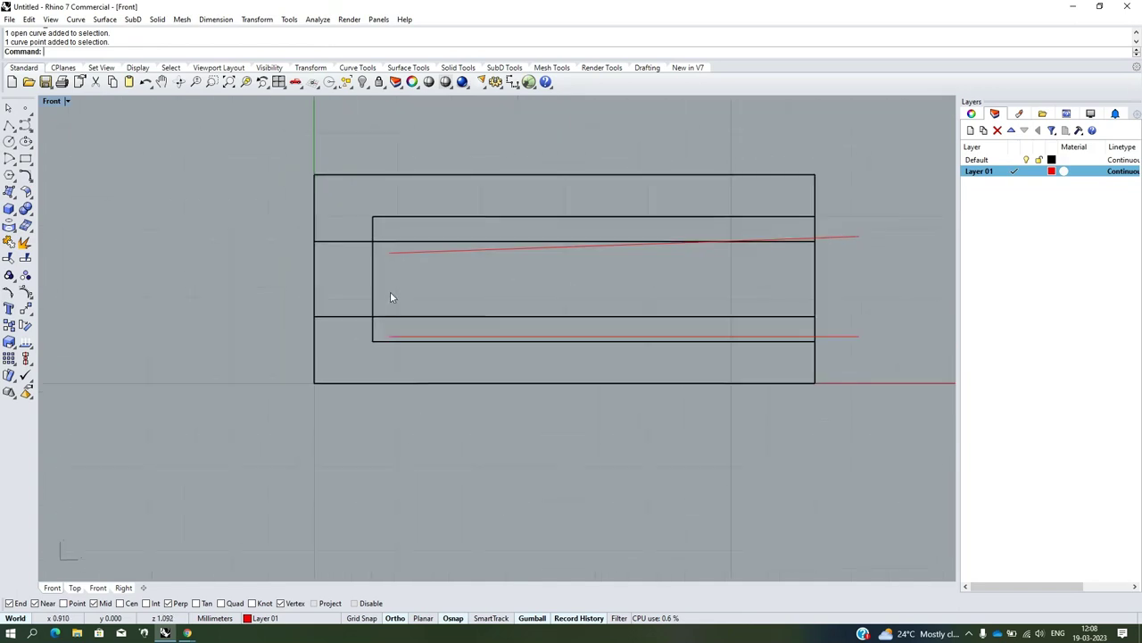
{"action": "scroll", "coordinate": [399, 337], "scroll_direction": "up", "scroll_amount": 1}
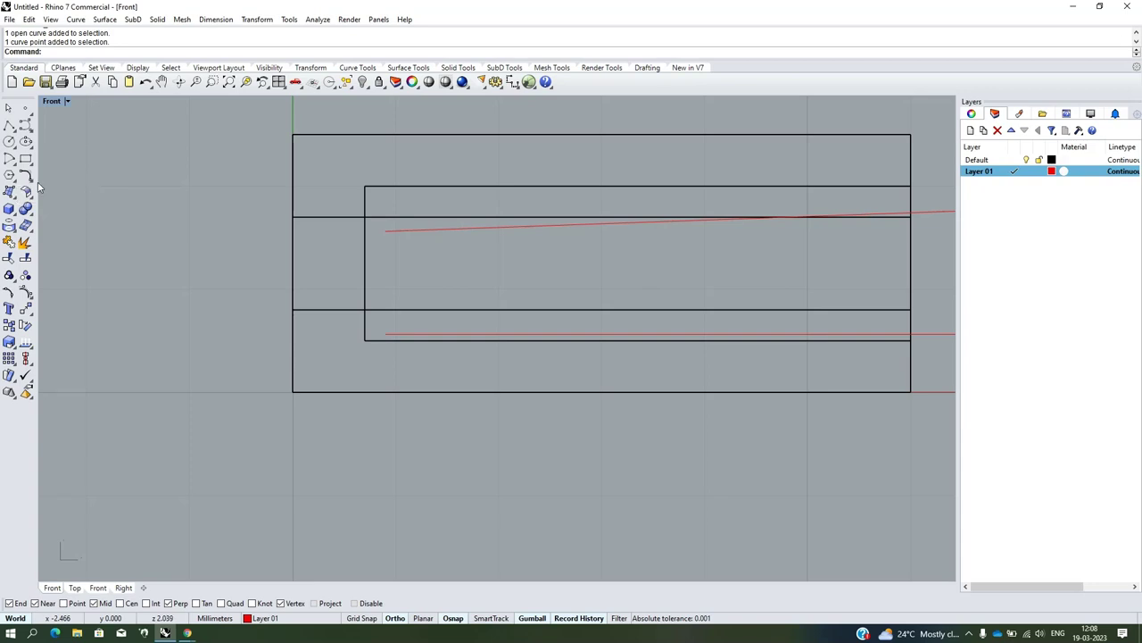
Draw an arc tangent to the slanted and bottom lines, keeping the semicircle on the left
{"action": "left_click", "coordinate": [27, 178]}
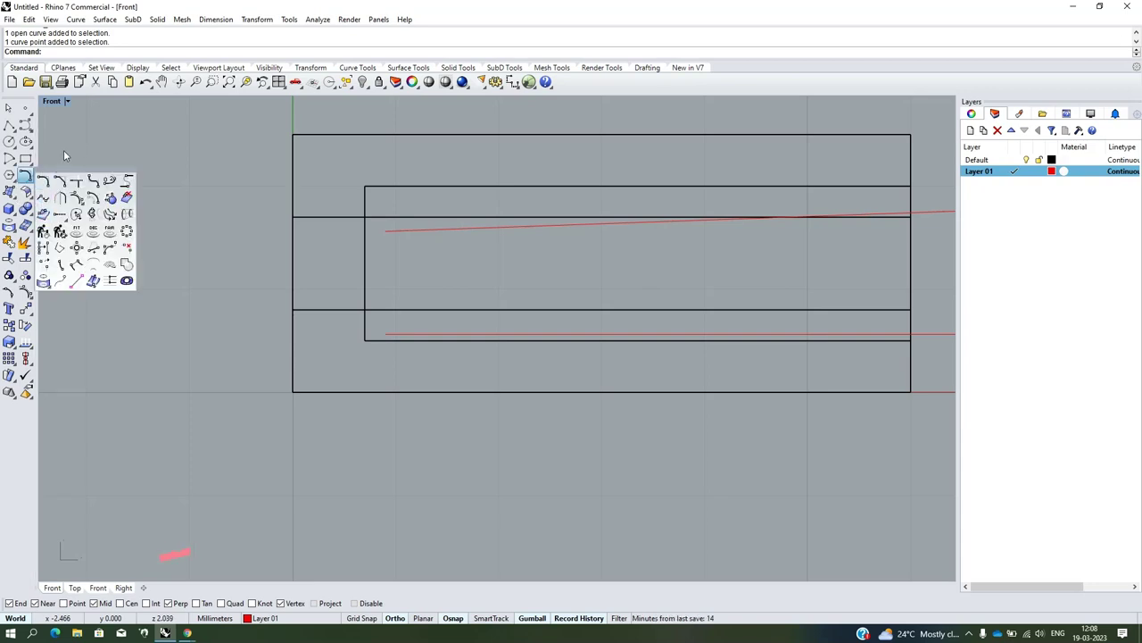
{"action": "left_click", "coordinate": [12, 161]}
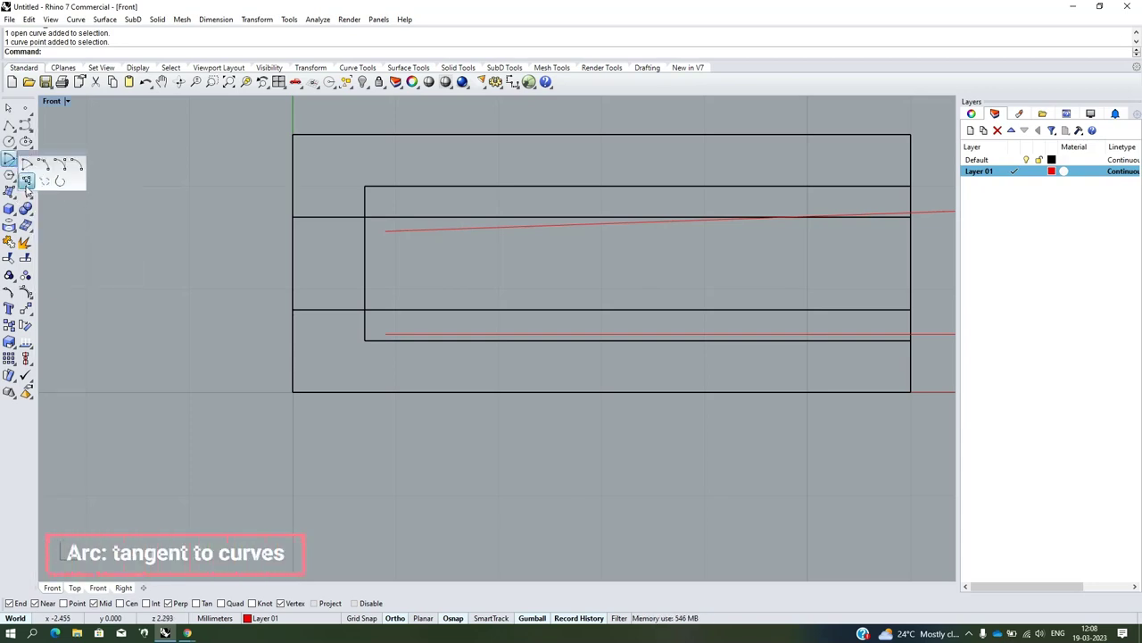
{"action": "left_click", "coordinate": [27, 181]}
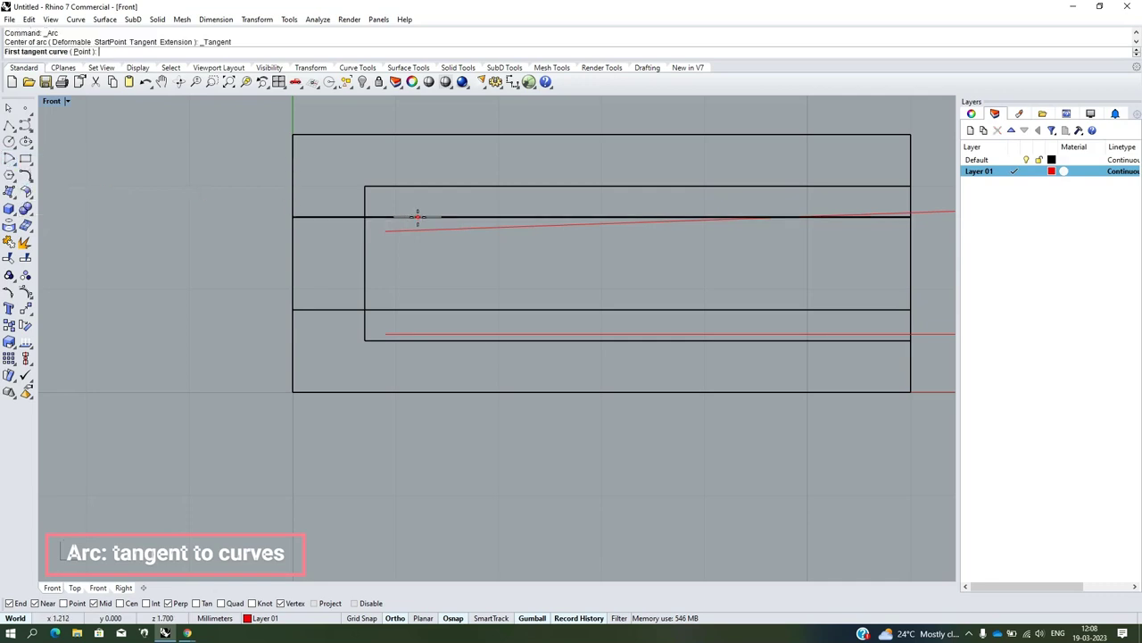
{"action": "left_click", "coordinate": [444, 232]}
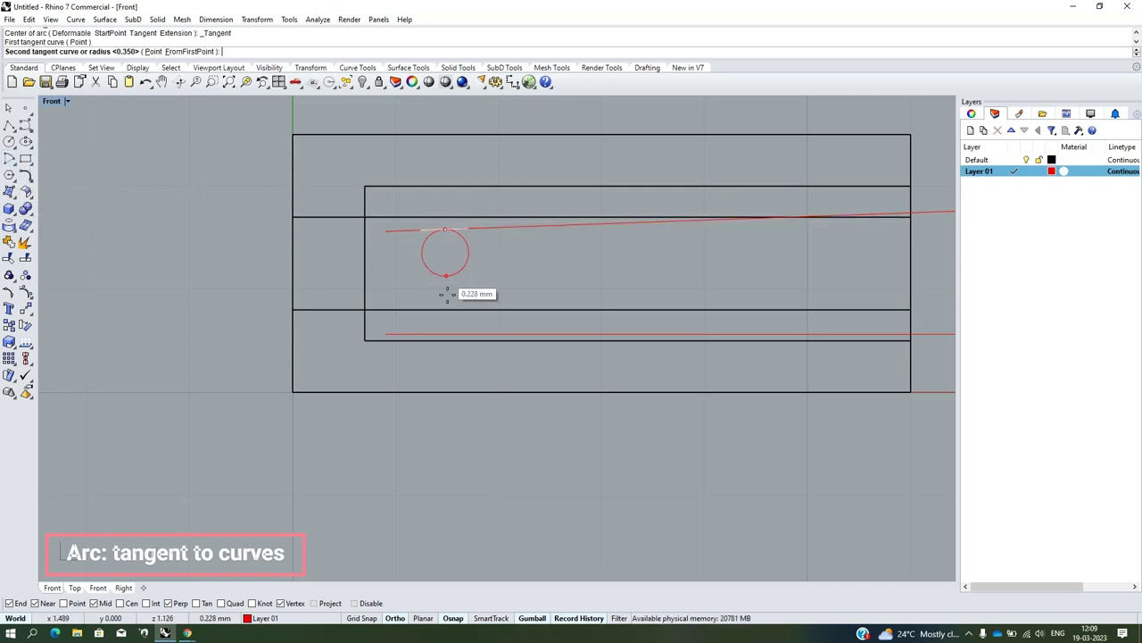
{"action": "left_click", "coordinate": [452, 334]}
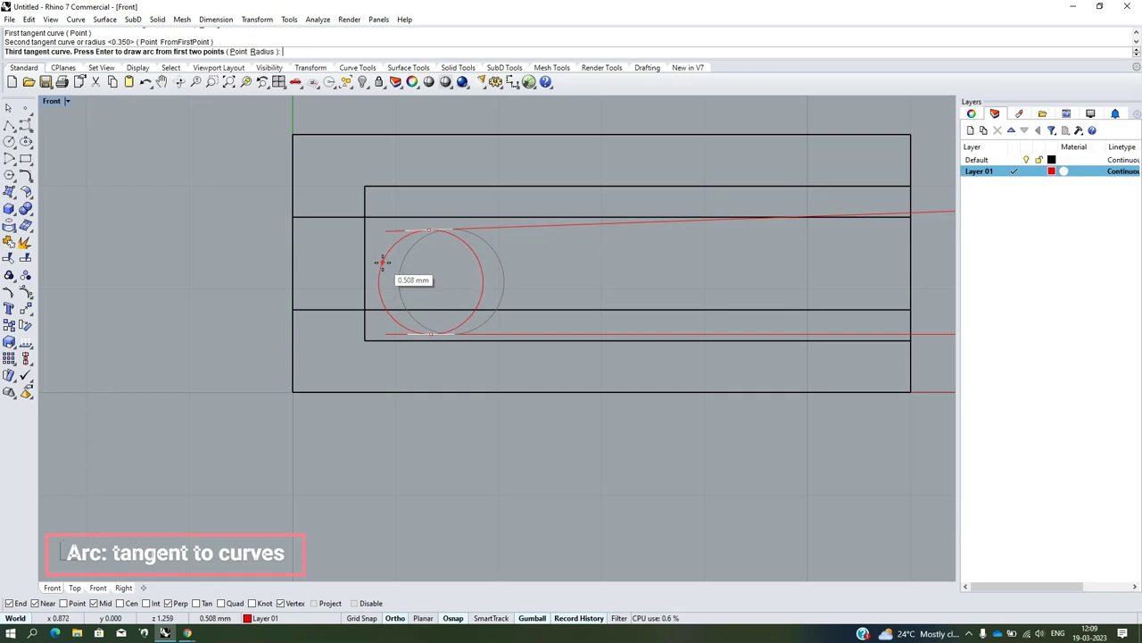
{"action": "key", "text": "Return"}
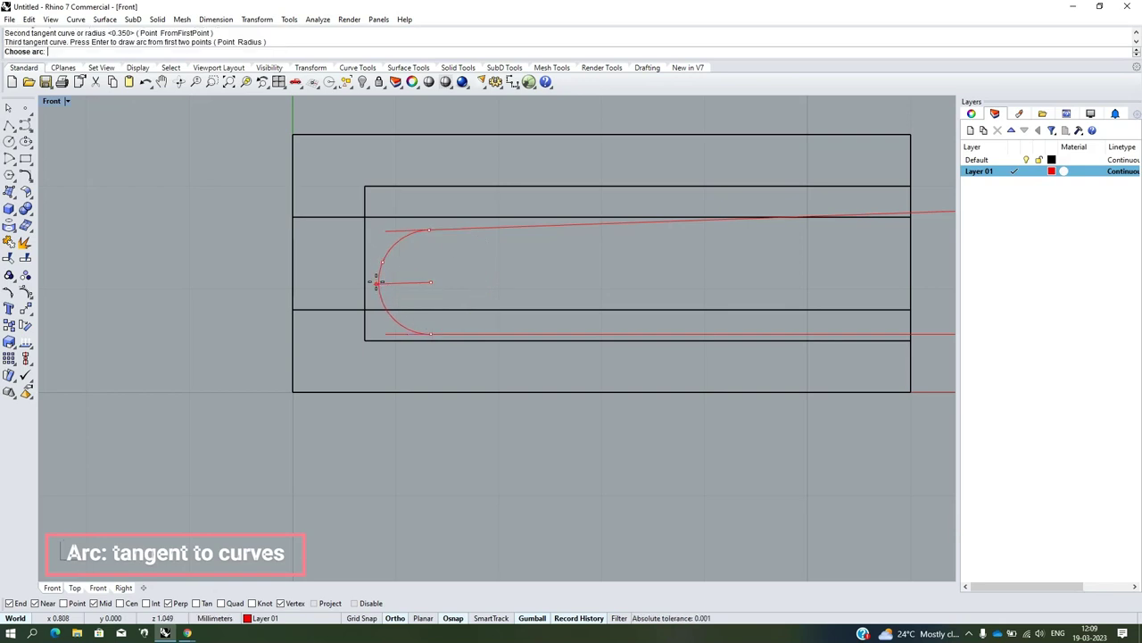
{"action": "left_click", "coordinate": [326, 277]}
{"action": "scroll", "coordinate": [348, 267], "scroll_direction": "down", "scroll_amount": 3}
{"action": "scroll", "coordinate": [535, 263], "scroll_direction": "up", "scroll_amount": 3}
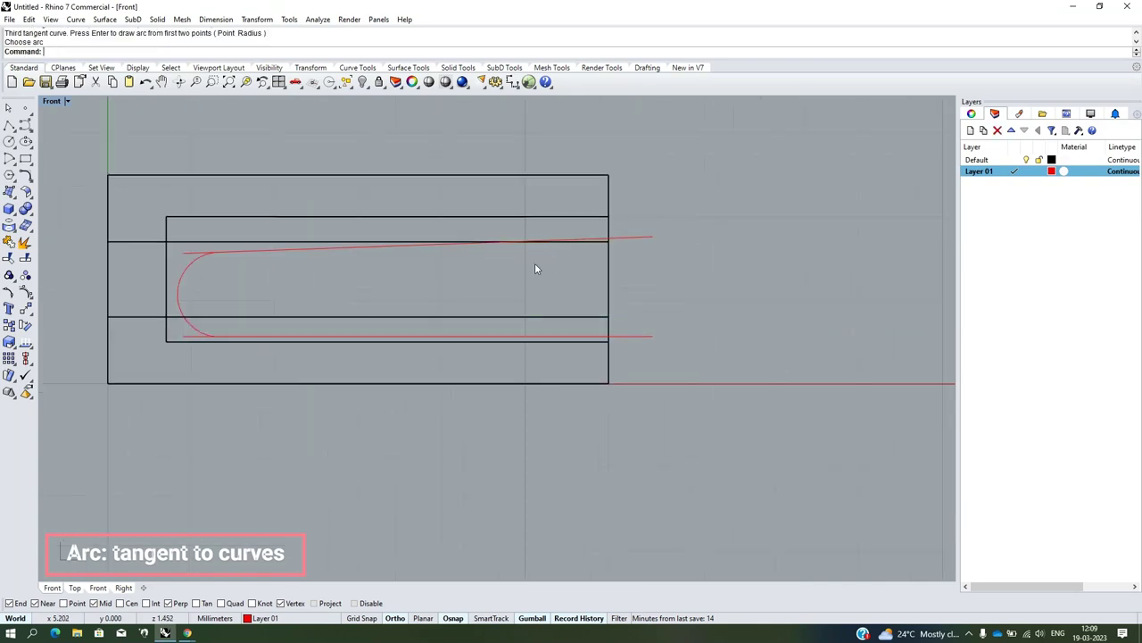
{"action": "scroll", "coordinate": [219, 324], "scroll_direction": "up", "scroll_amount": 2}
Select the new arc together with the top and bottom lines
{"action": "left_click", "coordinate": [182, 330]}
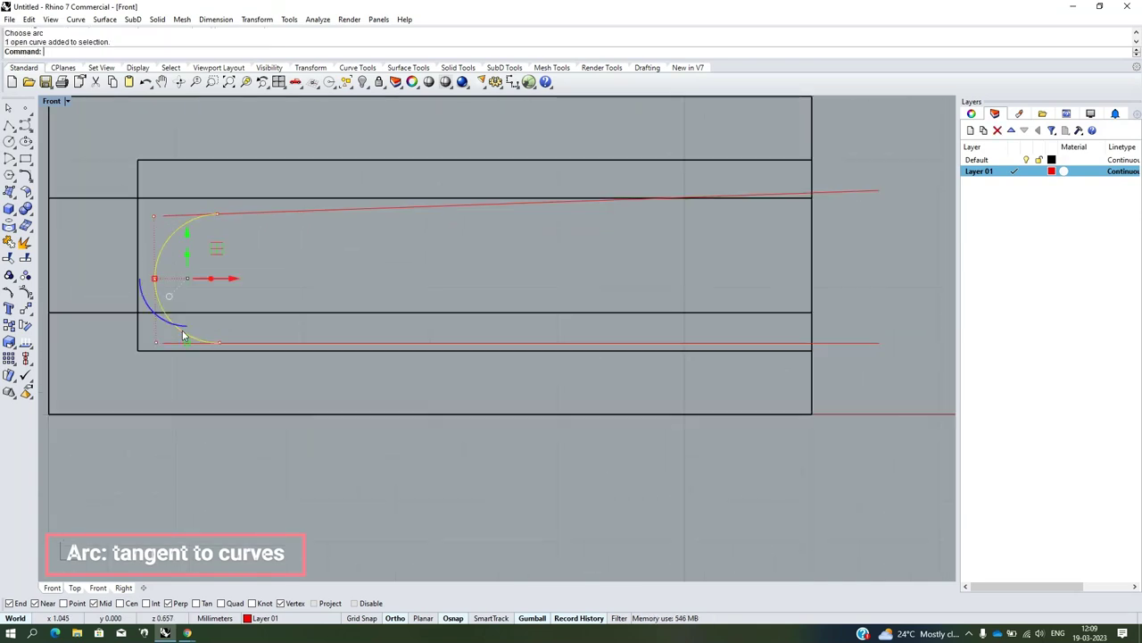
{"action": "left_click", "coordinate": [239, 343]}
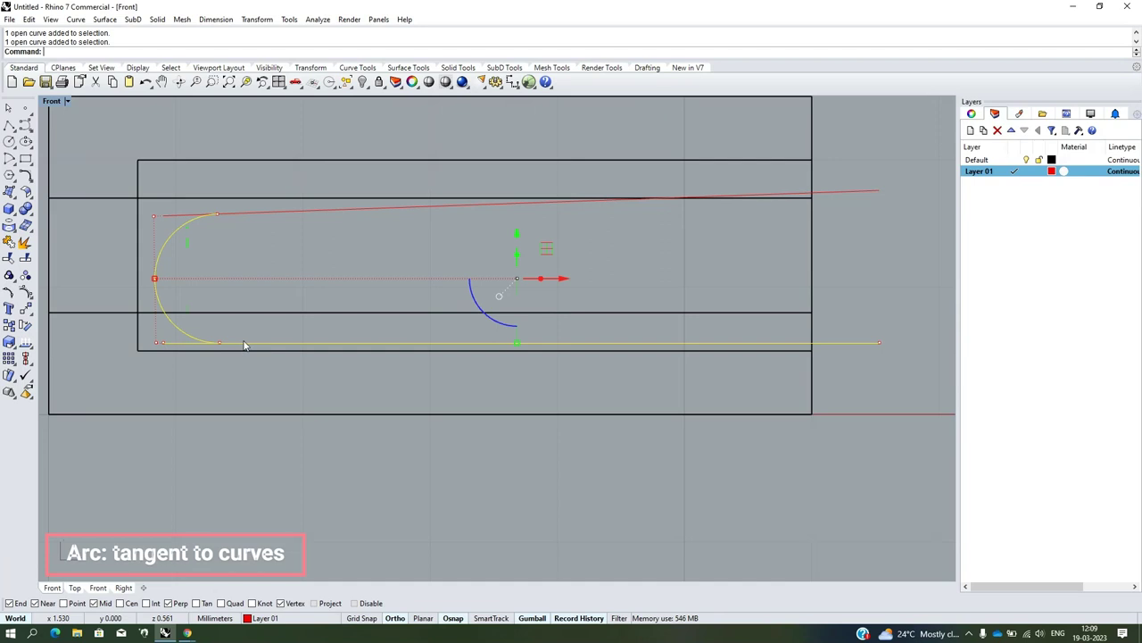
{"action": "left_click", "coordinate": [181, 218]}
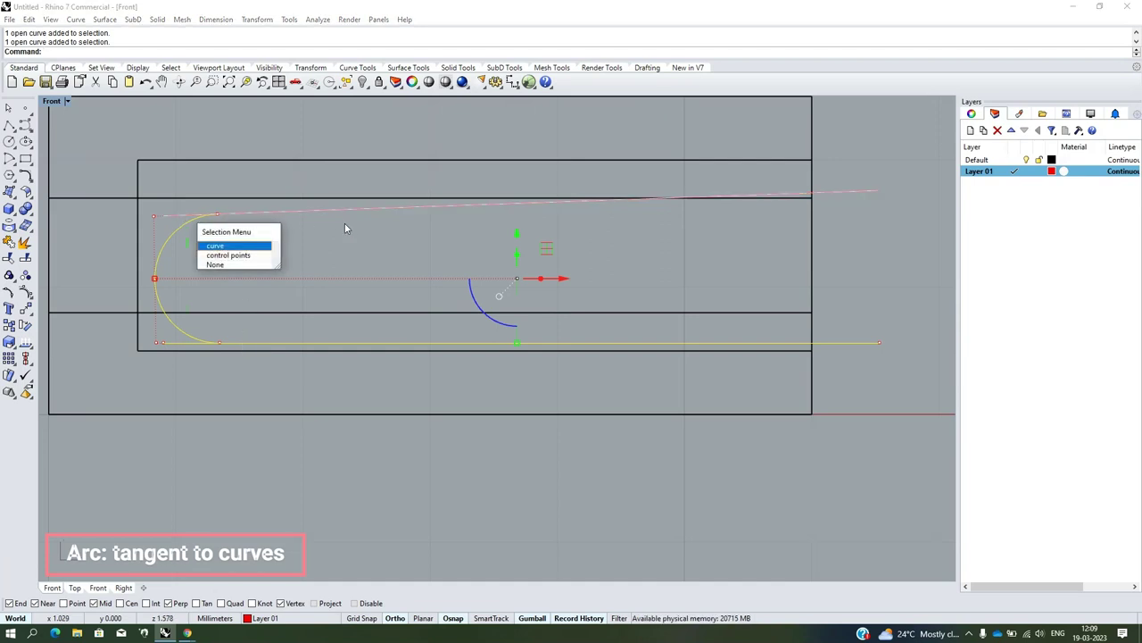
{"action": "left_click", "coordinate": [221, 246]}
{"action": "scroll", "coordinate": [255, 233], "scroll_direction": "down", "scroll_amount": 2}
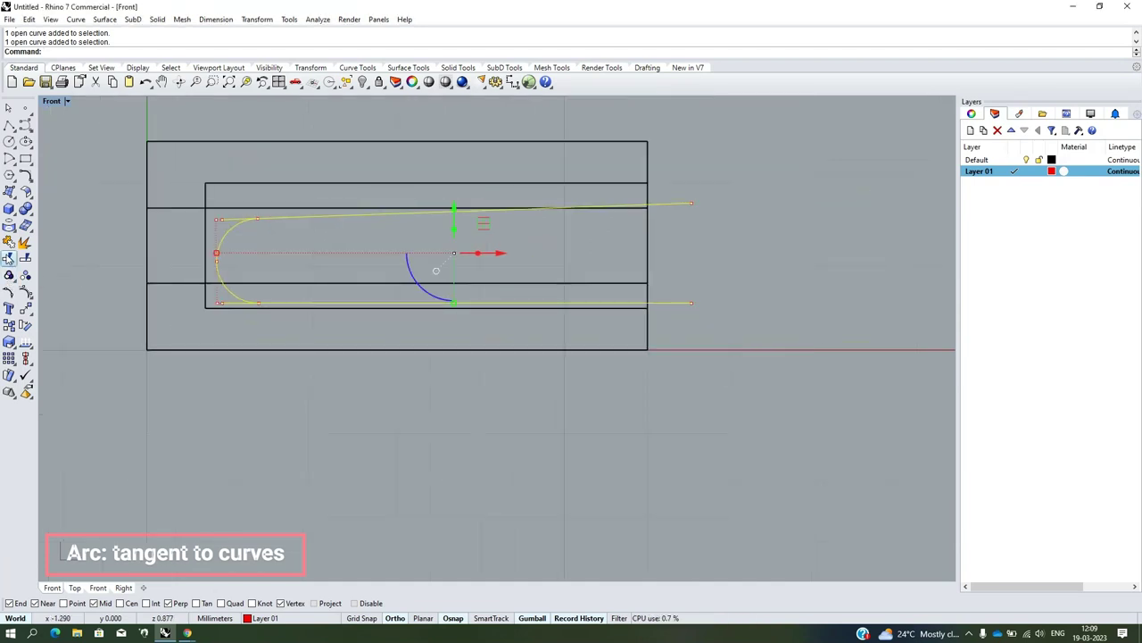
Join the arc and both red lines into one U-shaped curve
{"action": "left_click", "coordinate": [9, 259]}
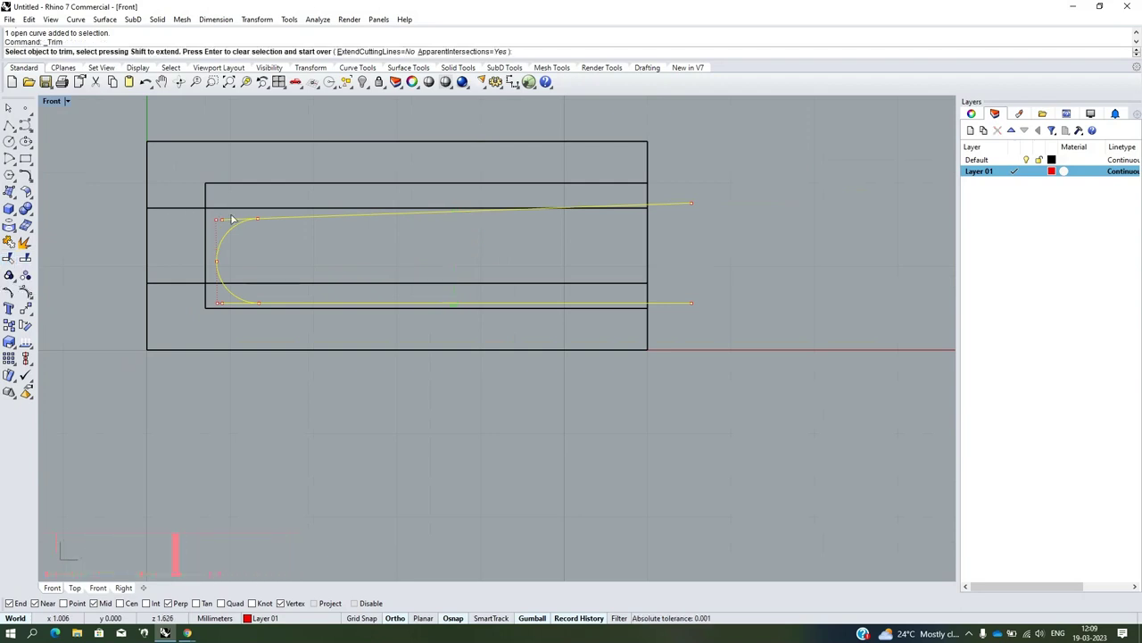
{"action": "scroll", "coordinate": [234, 220], "scroll_direction": "up", "scroll_amount": 3}
{"action": "scroll", "coordinate": [268, 289], "scroll_direction": "down", "scroll_amount": 1}
{"action": "scroll", "coordinate": [248, 311], "scroll_direction": "up", "scroll_amount": 1}
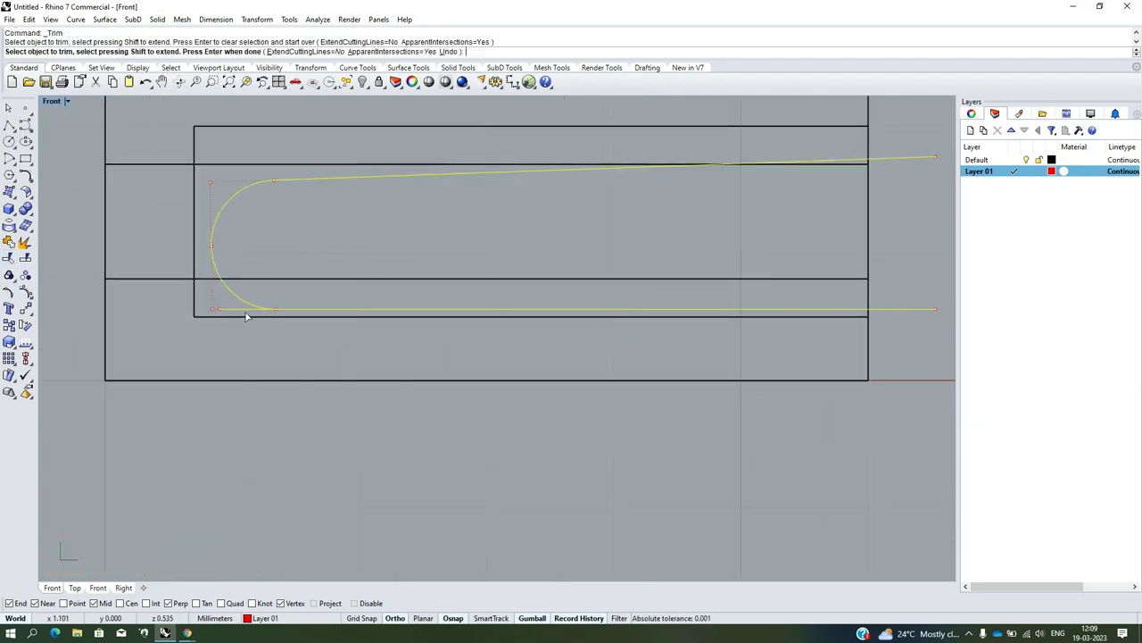
{"action": "scroll", "coordinate": [331, 258], "scroll_direction": "down", "scroll_amount": 3}
{"action": "scroll", "coordinate": [527, 237], "scroll_direction": "down", "scroll_amount": 1}
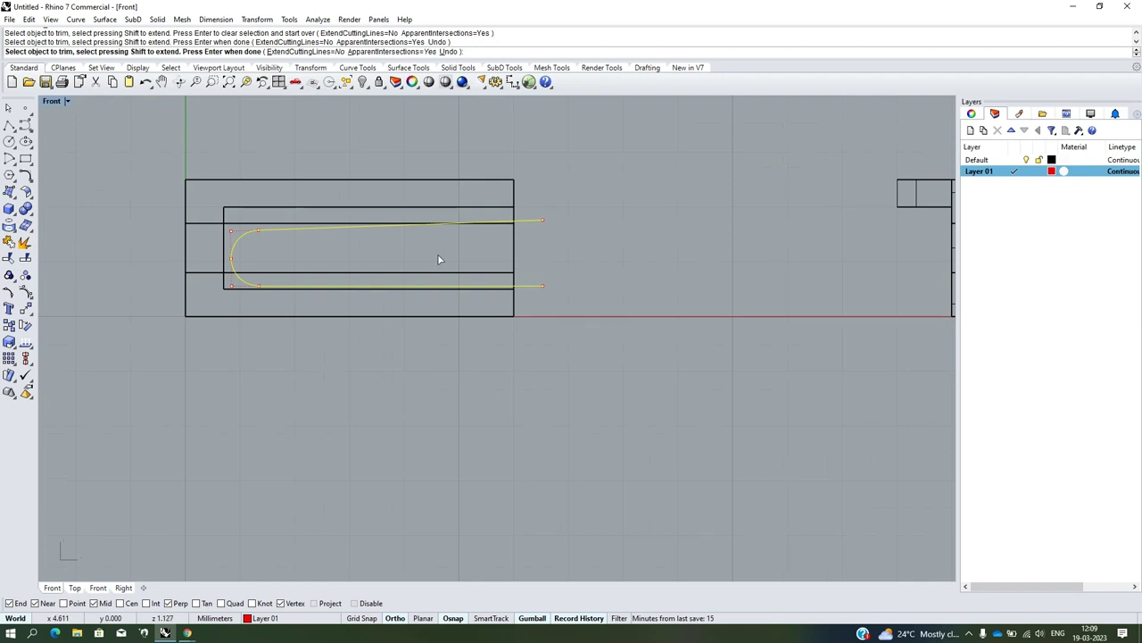
{"action": "key", "text": "Return"}
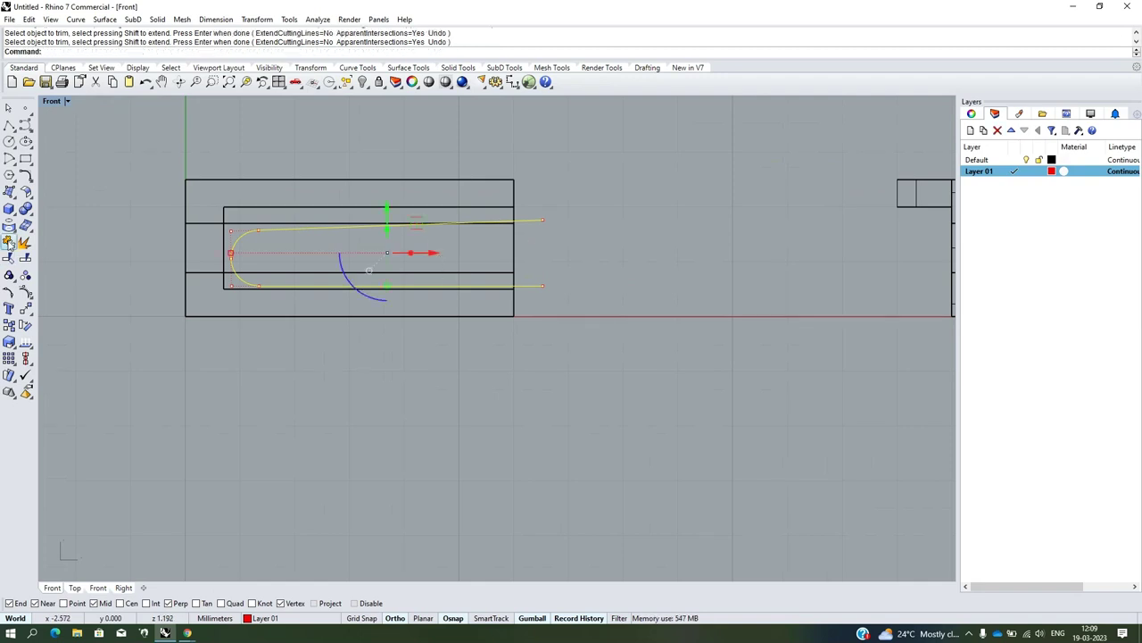
{"action": "left_click", "coordinate": [9, 243]}
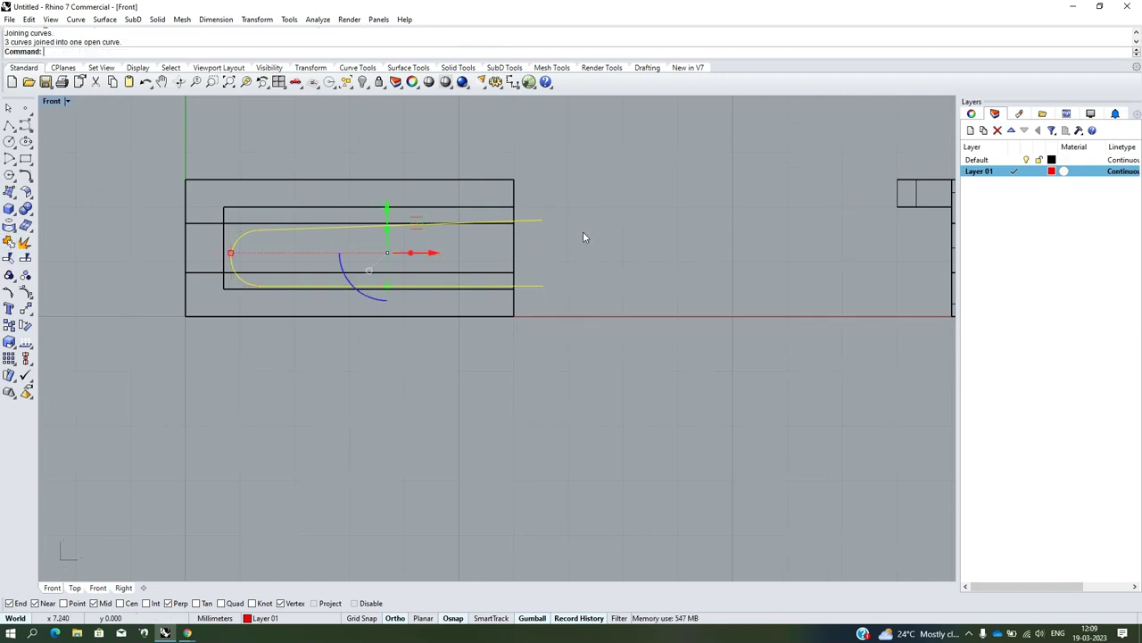
Pull the upper arm's end point back 0.687 mm using an object-aligned gumball
{"action": "left_click", "coordinate": [587, 236]}
{"action": "left_click", "coordinate": [528, 222]}
{"action": "scroll", "coordinate": [535, 222], "scroll_direction": "up", "scroll_amount": 2}
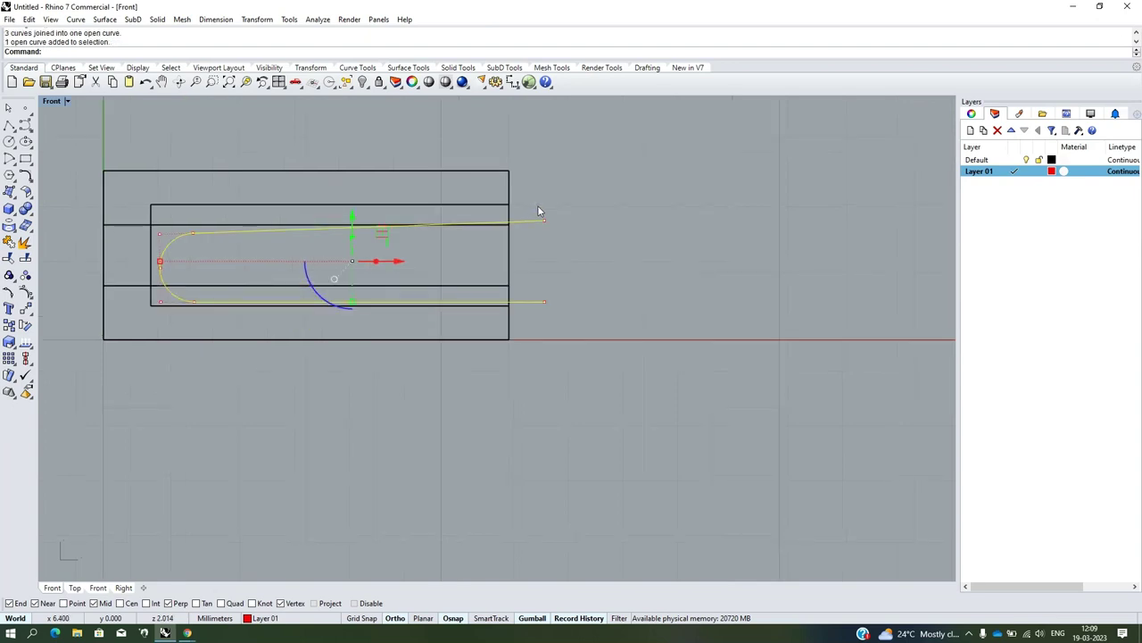
{"action": "left_click", "coordinate": [543, 220]}
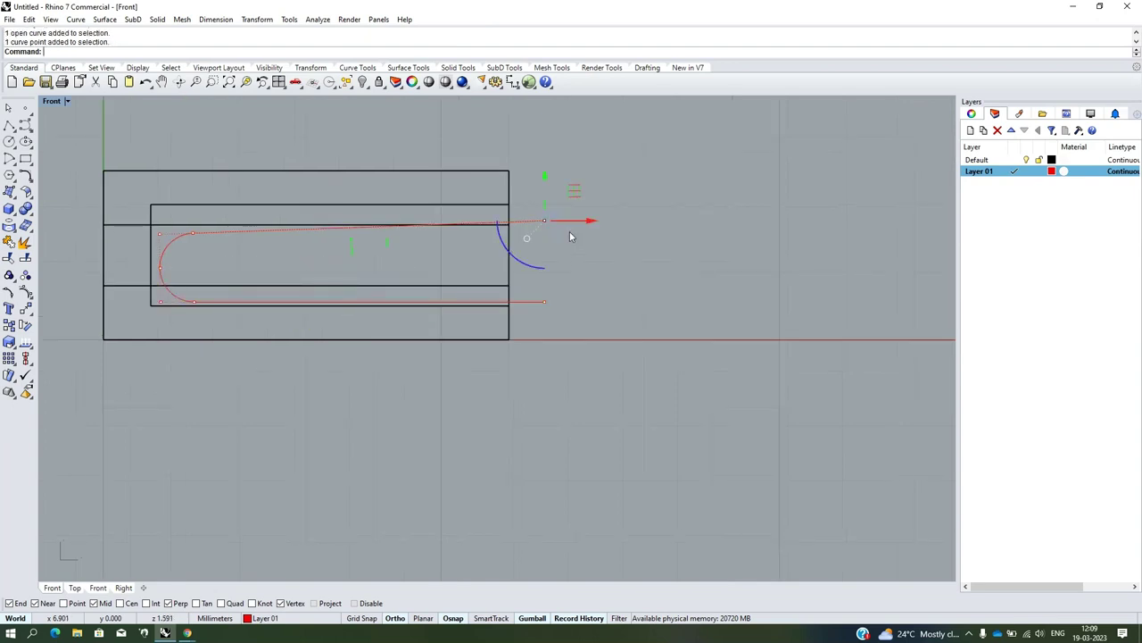
{"action": "right_click", "coordinate": [514, 622]}
{"action": "left_click", "coordinate": [568, 510]}
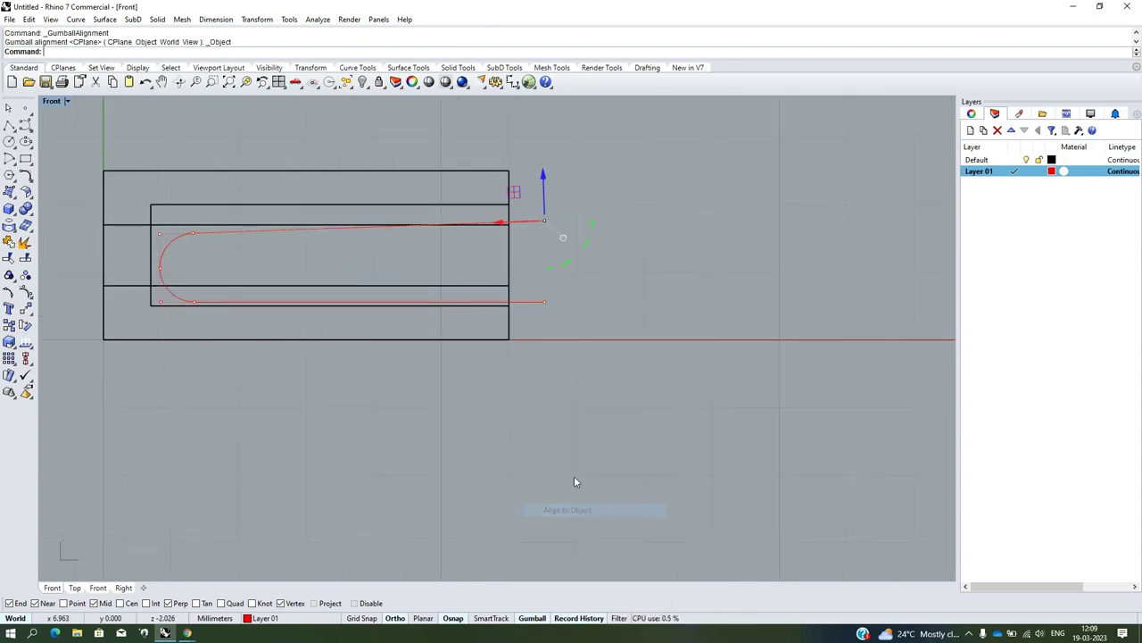
{"action": "left_click_drag", "start_coordinate": [503, 230], "coordinate": [455, 229]}
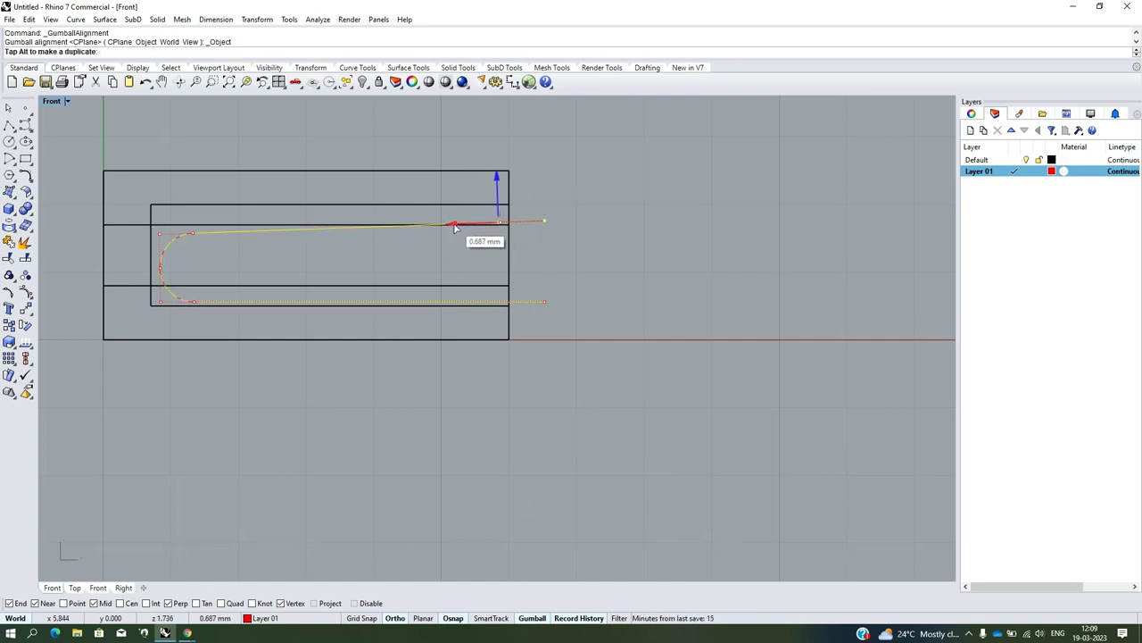
{"action": "scroll", "coordinate": [501, 214], "scroll_direction": "up", "scroll_amount": 3}
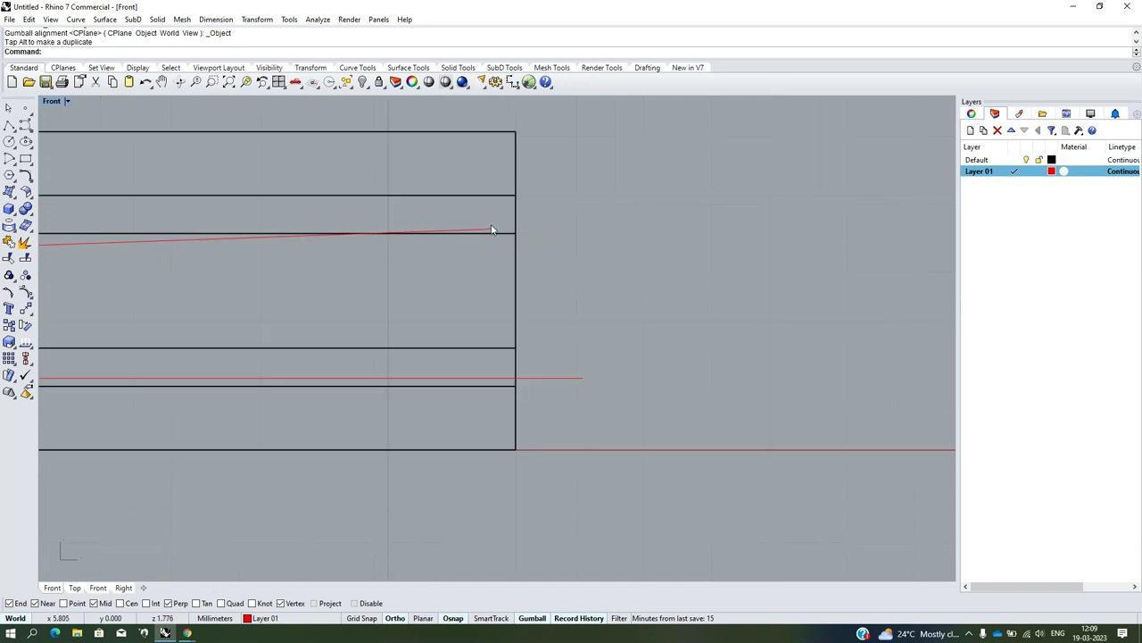
{"action": "left_click", "coordinate": [652, 214]}
{"action": "scroll", "coordinate": [651, 212], "scroll_direction": "down", "scroll_amount": 4}
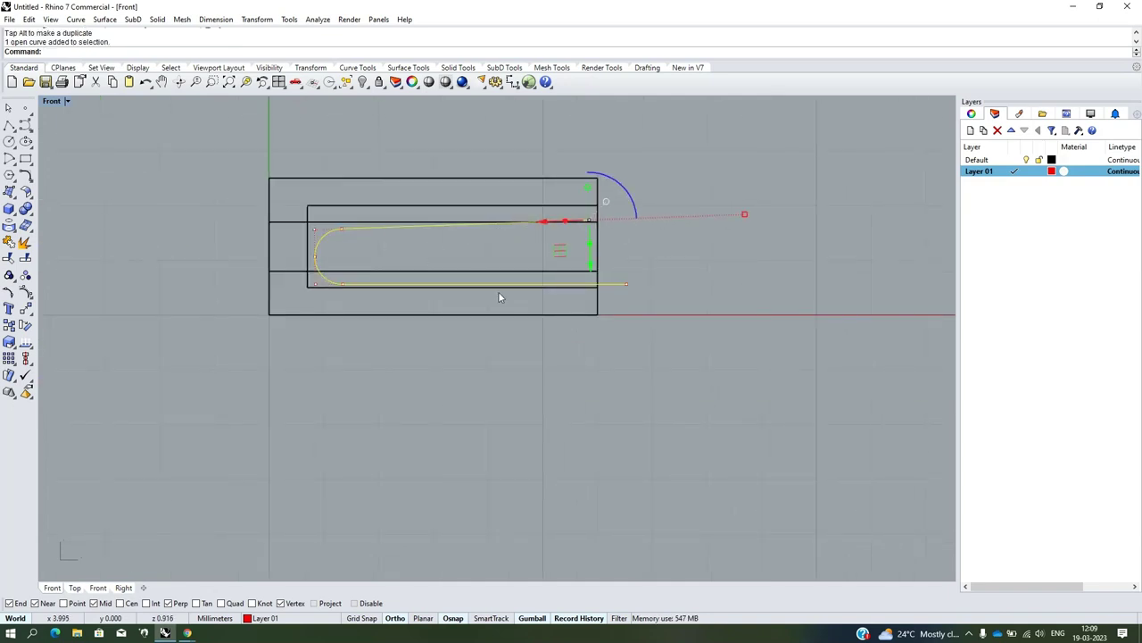
{"action": "left_click", "coordinate": [32, 181]}
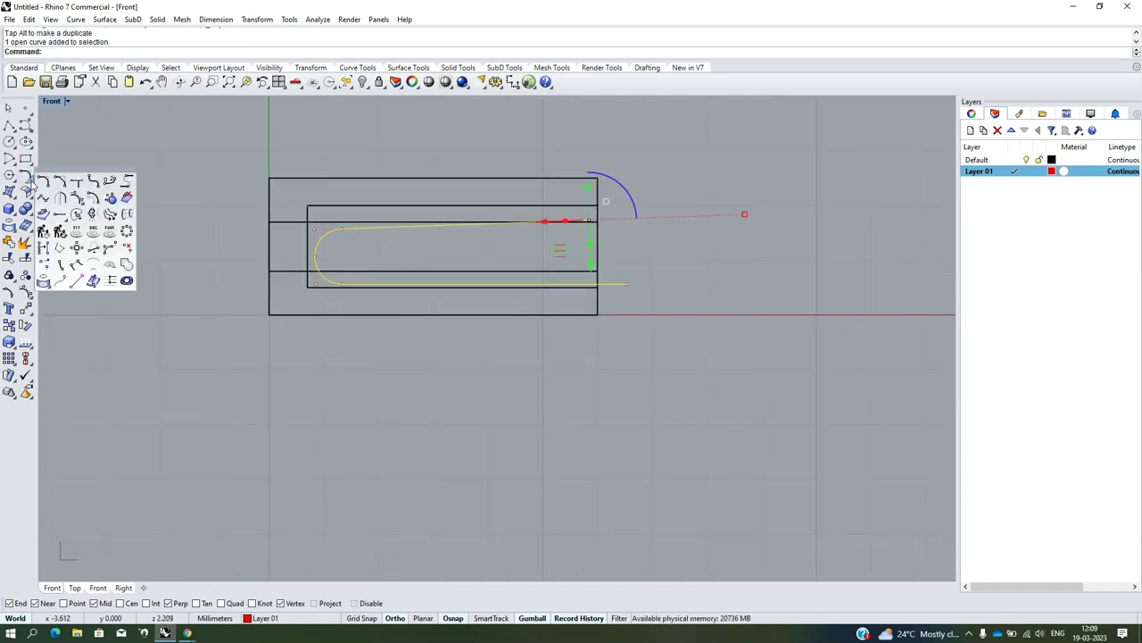
Offset the U-shaped curve 0.4 mm inward
{"action": "left_click", "coordinate": [93, 214]}
{"action": "scroll", "coordinate": [489, 218], "scroll_direction": "up", "scroll_amount": 2}
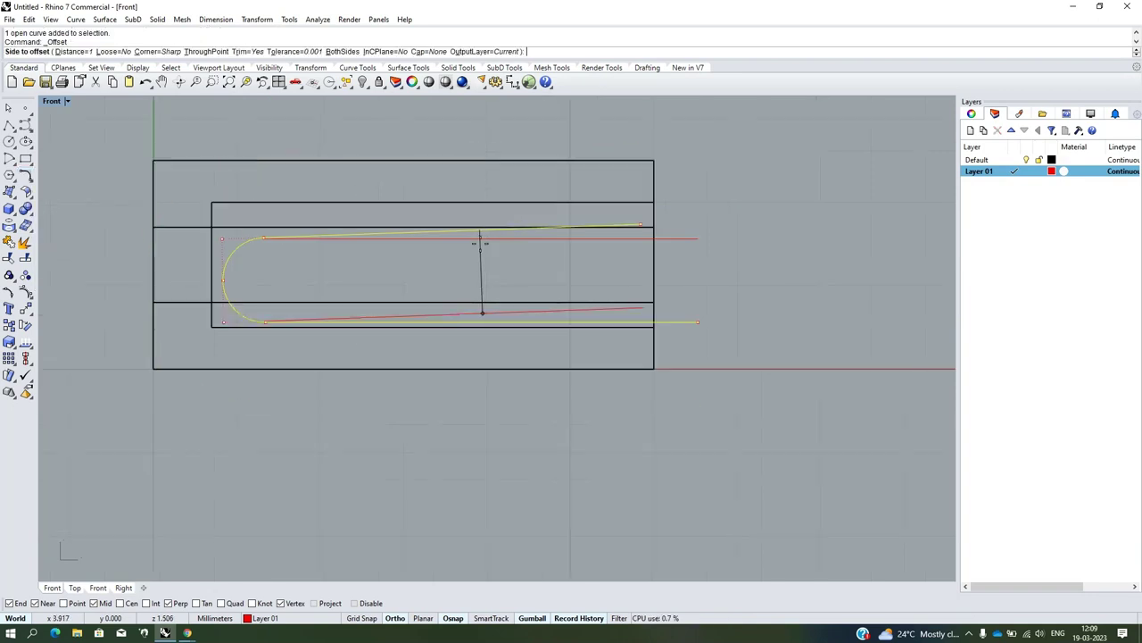
{"action": "left_click", "coordinate": [81, 52]}
{"action": "type", "text": ".4"}
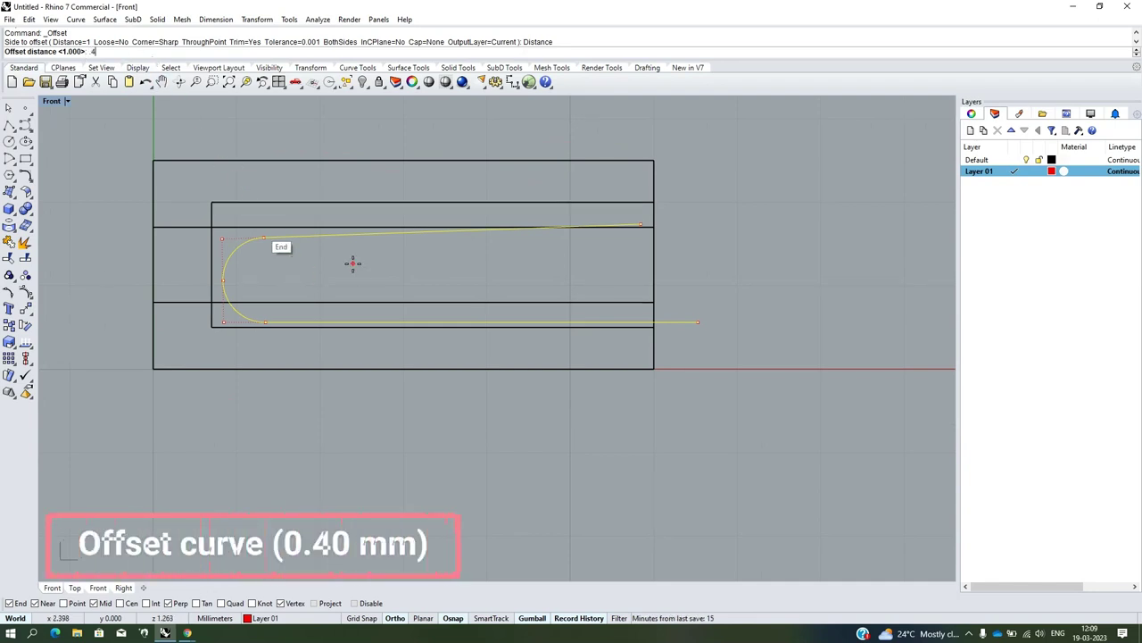
{"action": "key", "text": "Return"}
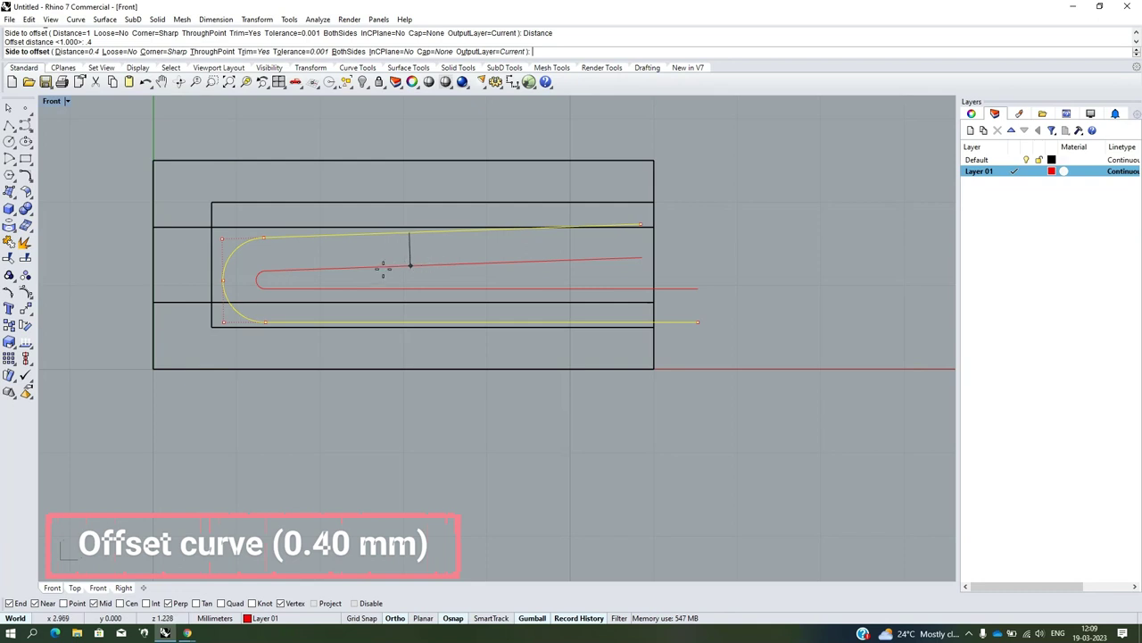
{"action": "left_click", "coordinate": [401, 265]}
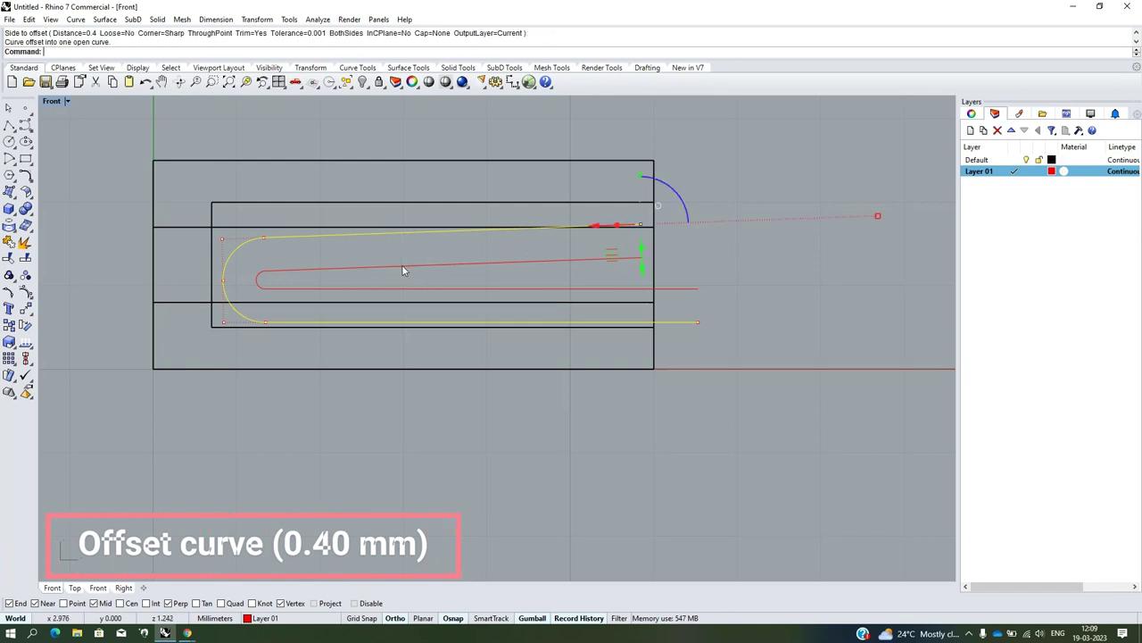
{"action": "scroll", "coordinate": [703, 290], "scroll_direction": "up", "scroll_amount": 1}
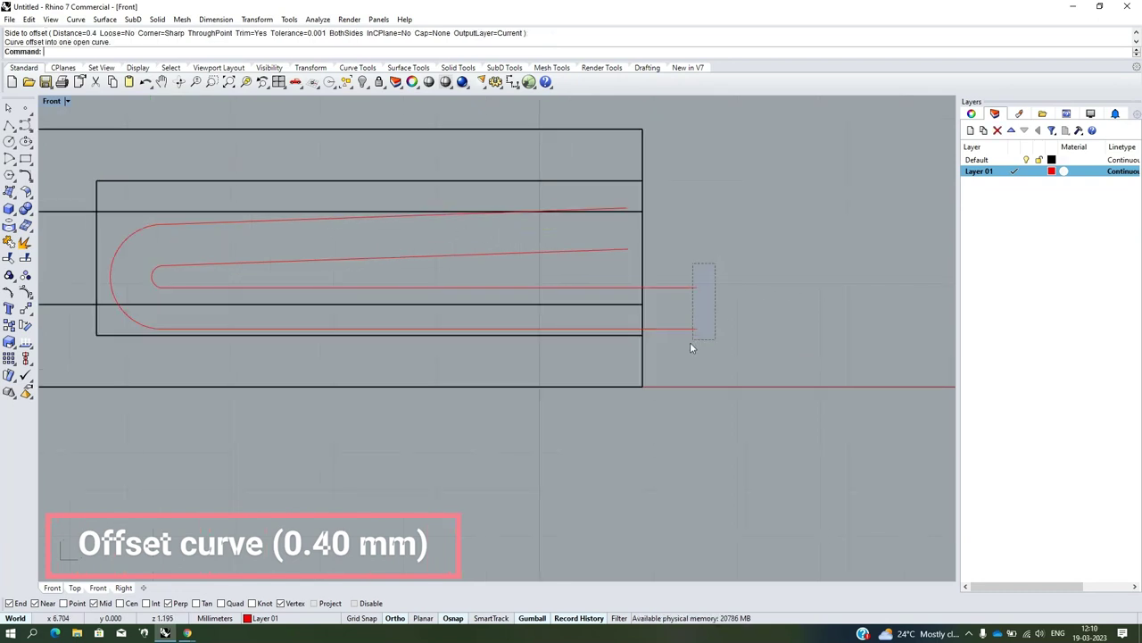
{"action": "left_click_drag", "start_coordinate": [689, 343], "coordinate": [692, 340]}
Draw a short line joining the outer and inner curves' upper ends
{"action": "left_click", "coordinate": [9, 125]}
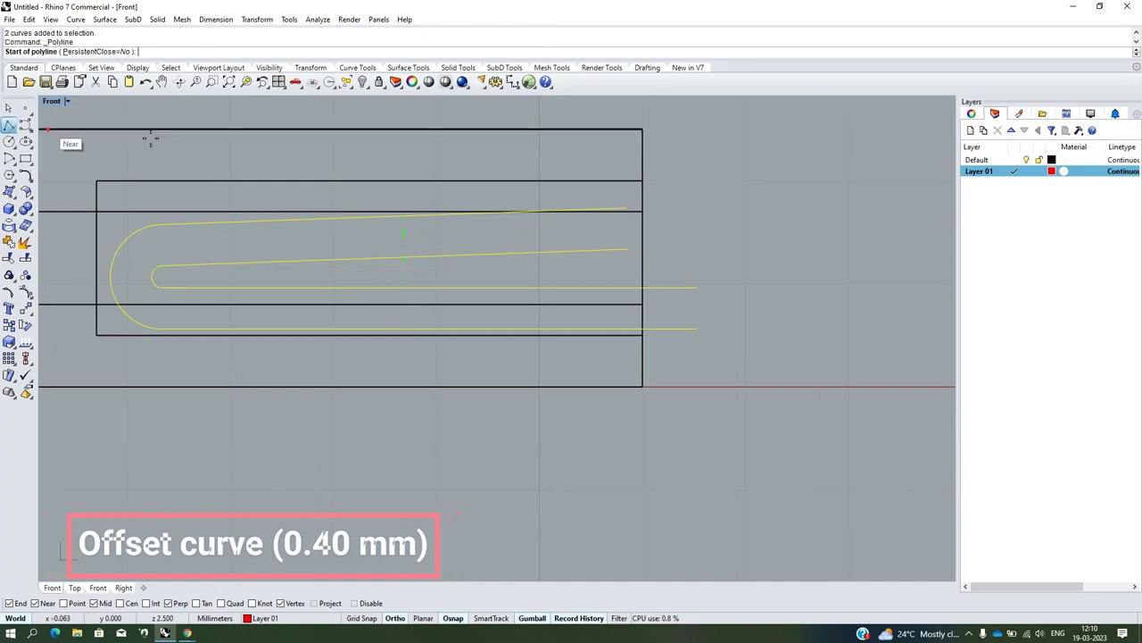
{"action": "left_click", "coordinate": [626, 209]}
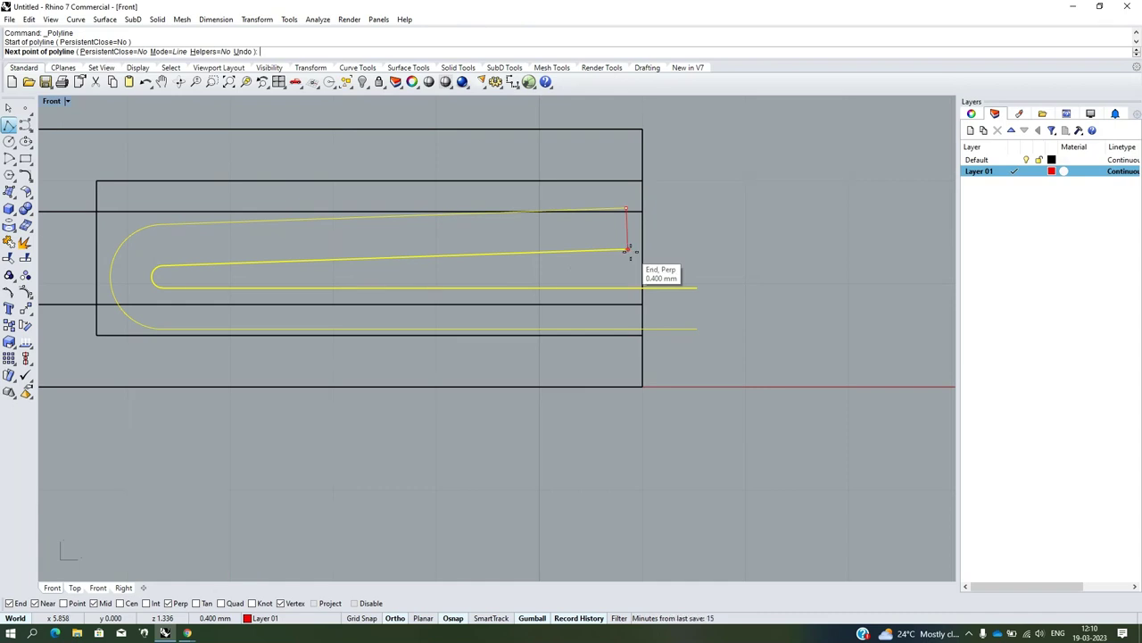
{"action": "left_click", "coordinate": [628, 249]}
{"action": "key", "text": "Return"}
{"action": "key", "text": "Escape"}
{"action": "scroll", "coordinate": [615, 241], "scroll_direction": "down", "scroll_amount": 1}
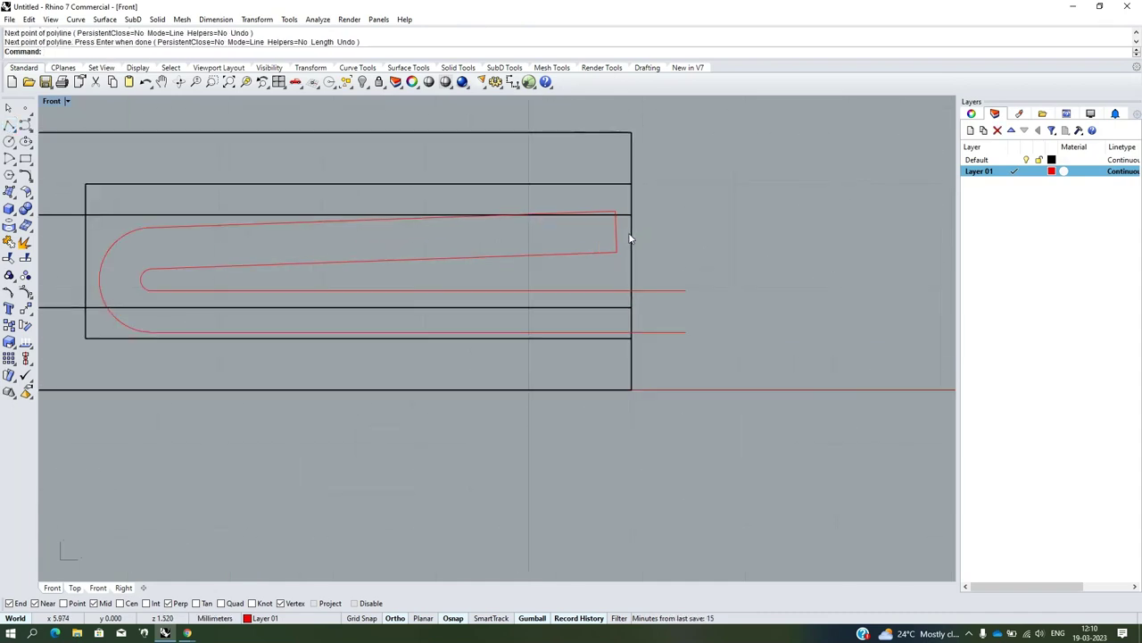
{"action": "scroll", "coordinate": [611, 259], "scroll_direction": "down", "scroll_amount": 1}
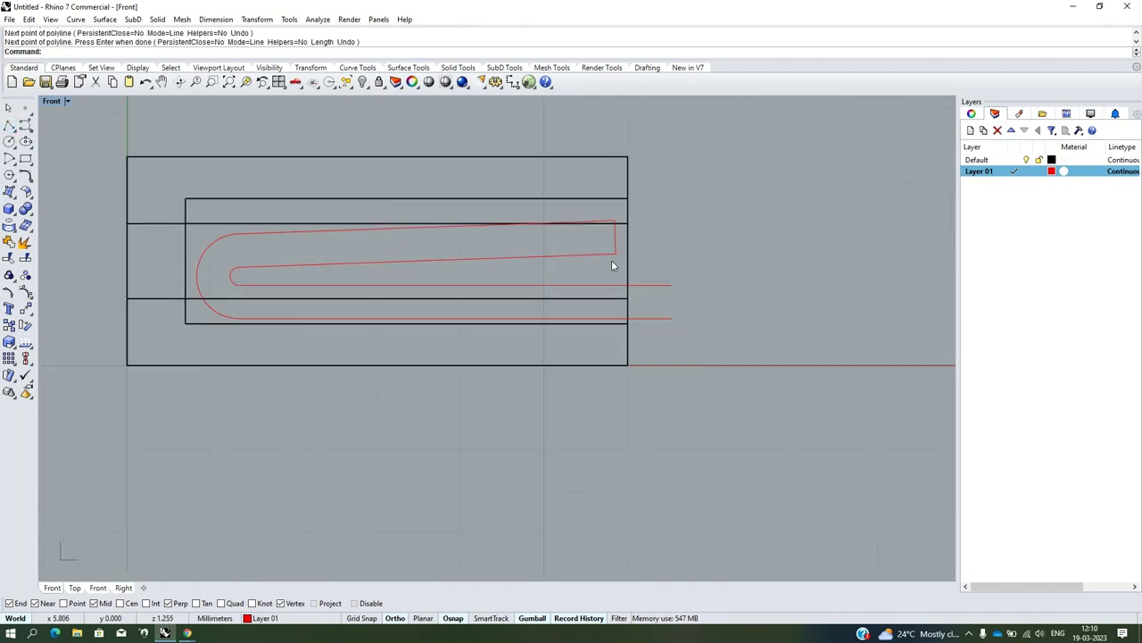
{"action": "left_click", "coordinate": [21, 200]}
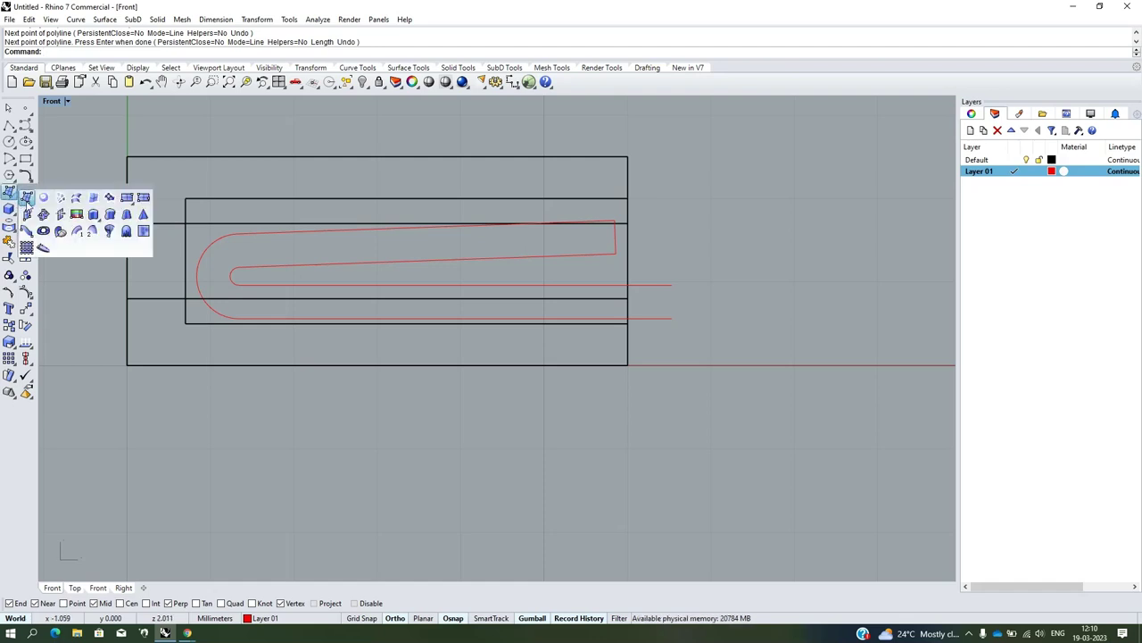
Start Sweep2 with the inner and outer U-shaped curves as rails and the end edge as shape
{"action": "left_click", "coordinate": [92, 232]}
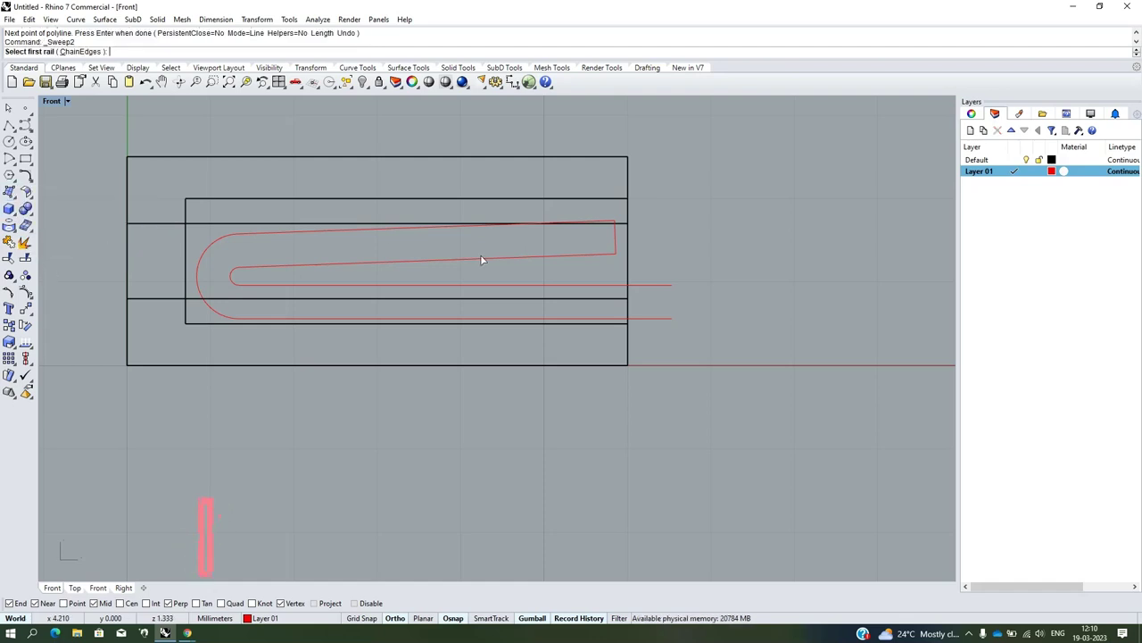
{"action": "left_click", "coordinate": [468, 260]}
{"action": "scroll", "coordinate": [510, 227], "scroll_direction": "up", "scroll_amount": 1}
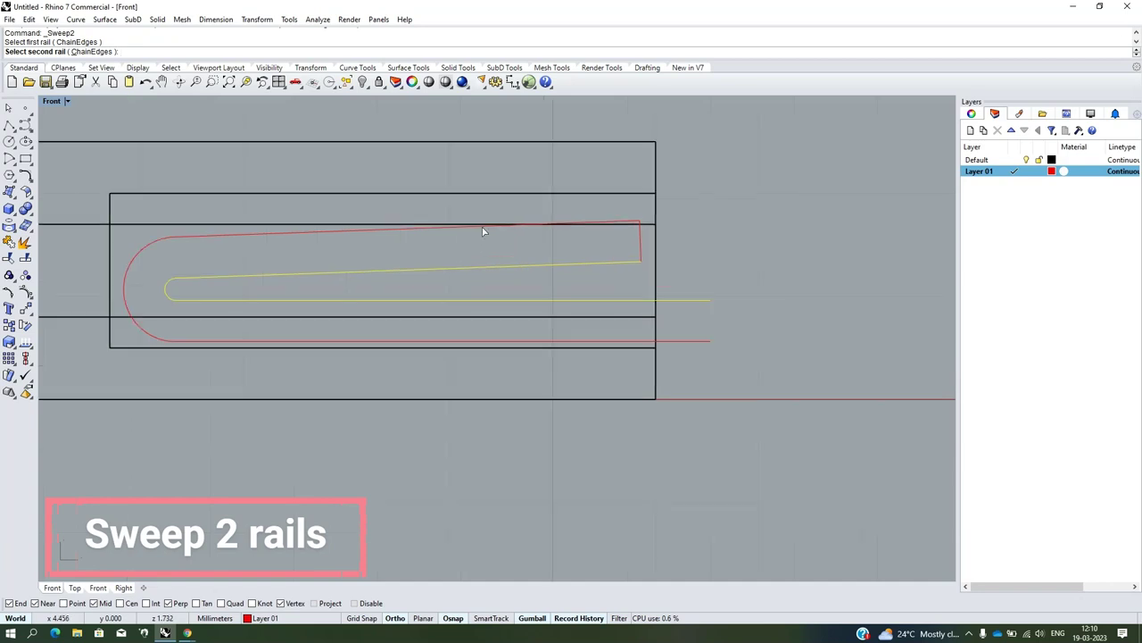
{"action": "left_click", "coordinate": [417, 233]}
{"action": "left_click", "coordinate": [643, 253]}
{"action": "scroll", "coordinate": [642, 252], "scroll_direction": "down", "scroll_amount": 2}
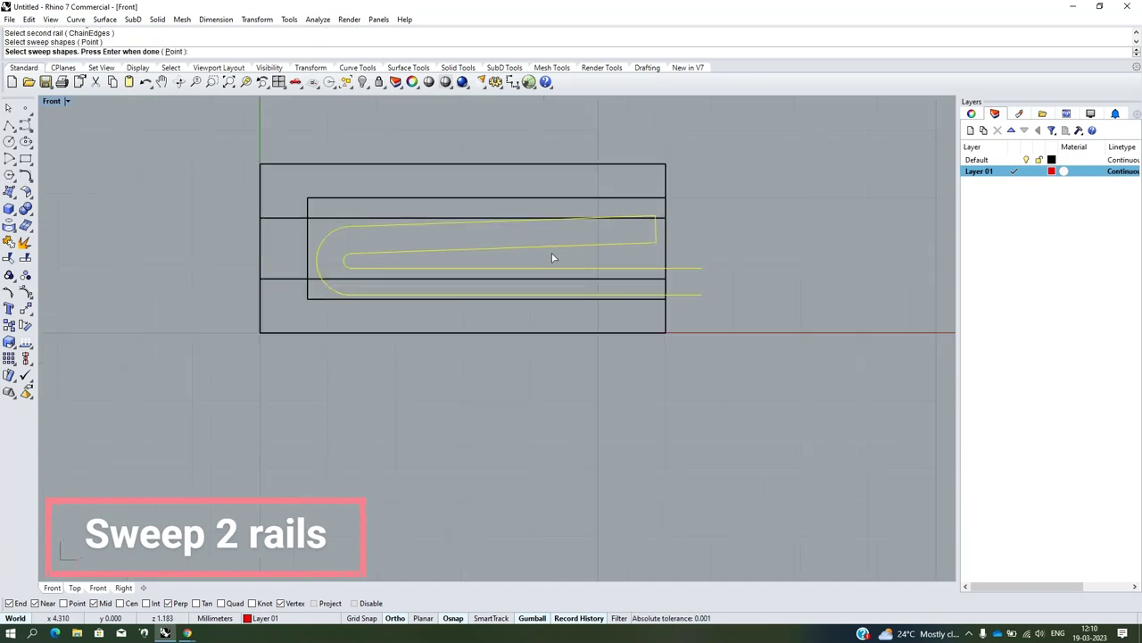
{"action": "key", "text": "Return"}
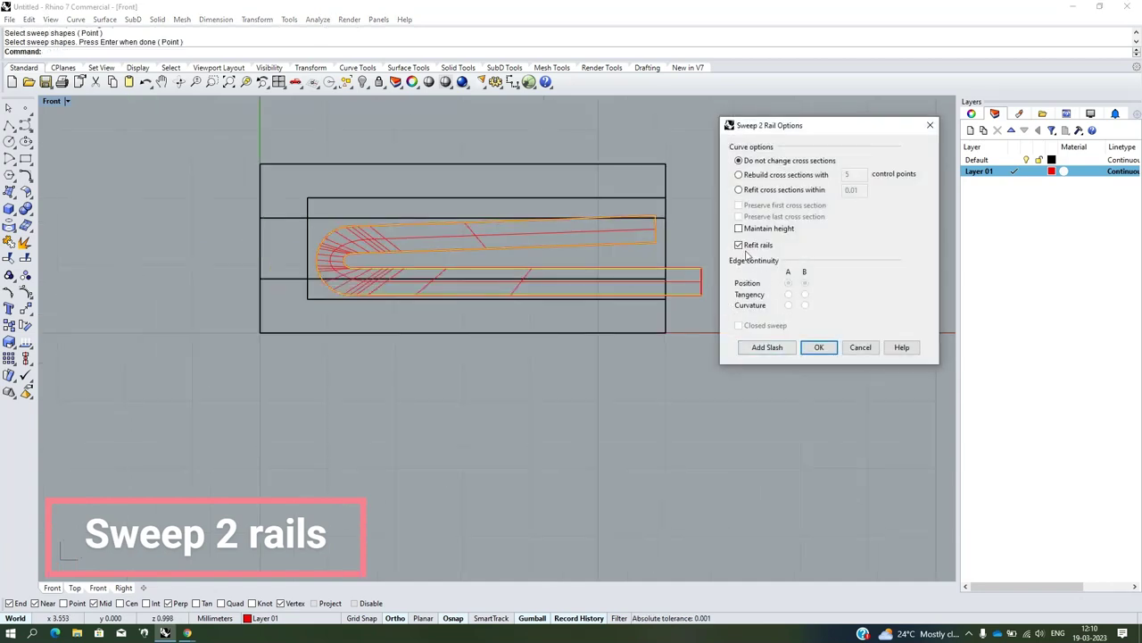
Add two slashes across the bend and confirm the sweep to create the red clip surface
{"action": "left_click", "coordinate": [766, 347]}
{"action": "scroll", "coordinate": [376, 236], "scroll_direction": "up", "scroll_amount": 3}
{"action": "left_click", "coordinate": [400, 271]}
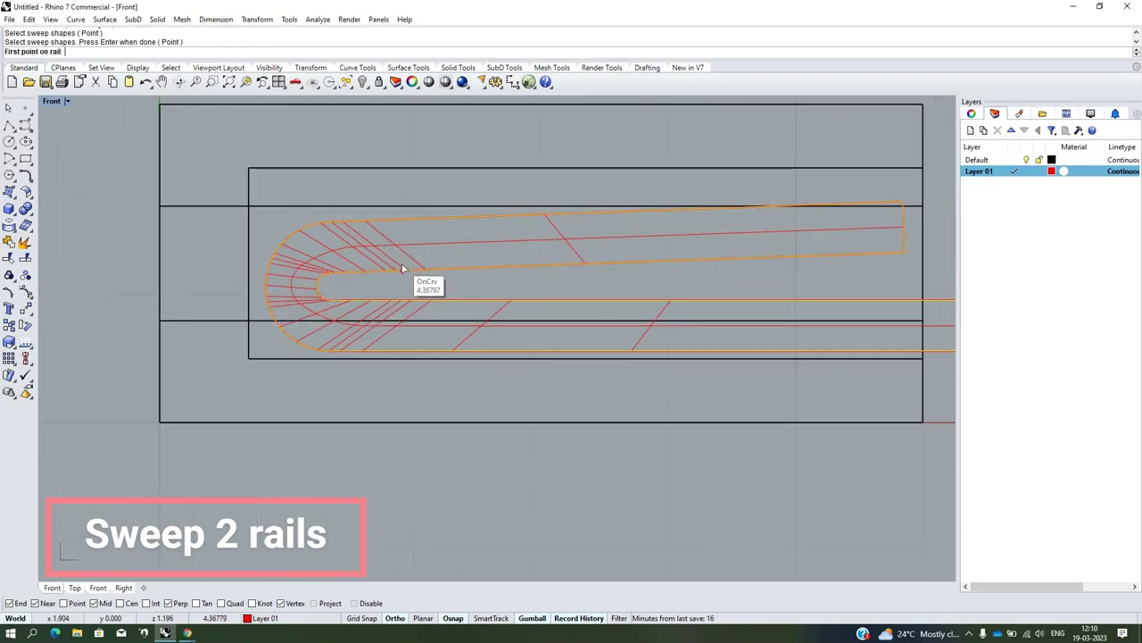
{"action": "left_click", "coordinate": [400, 219]}
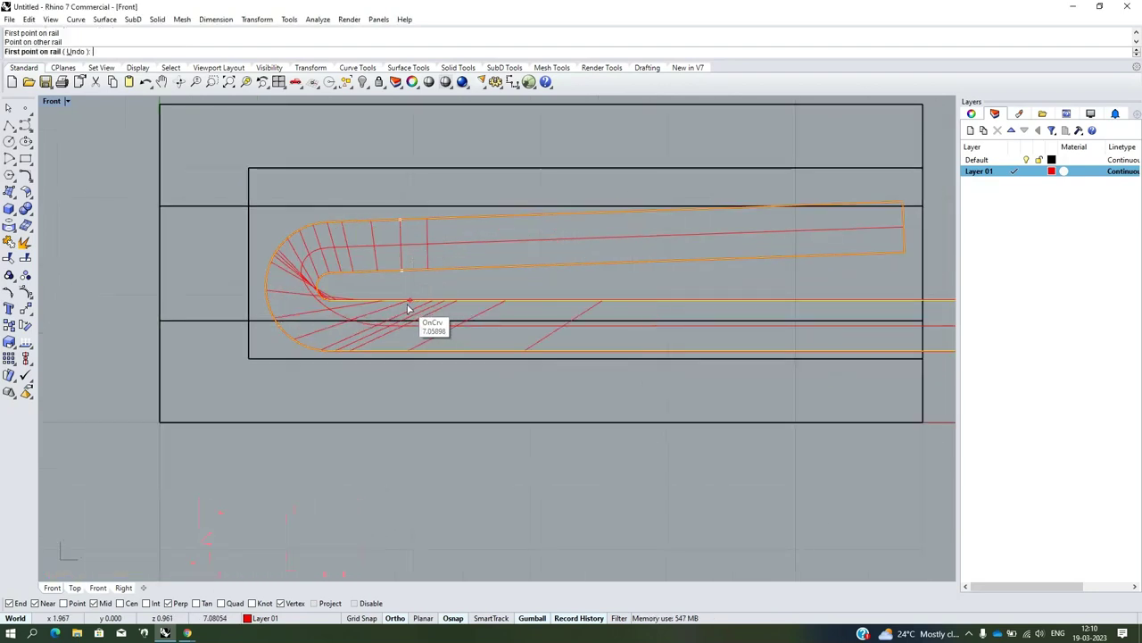
{"action": "left_click", "coordinate": [404, 301]}
{"action": "left_click", "coordinate": [404, 349]}
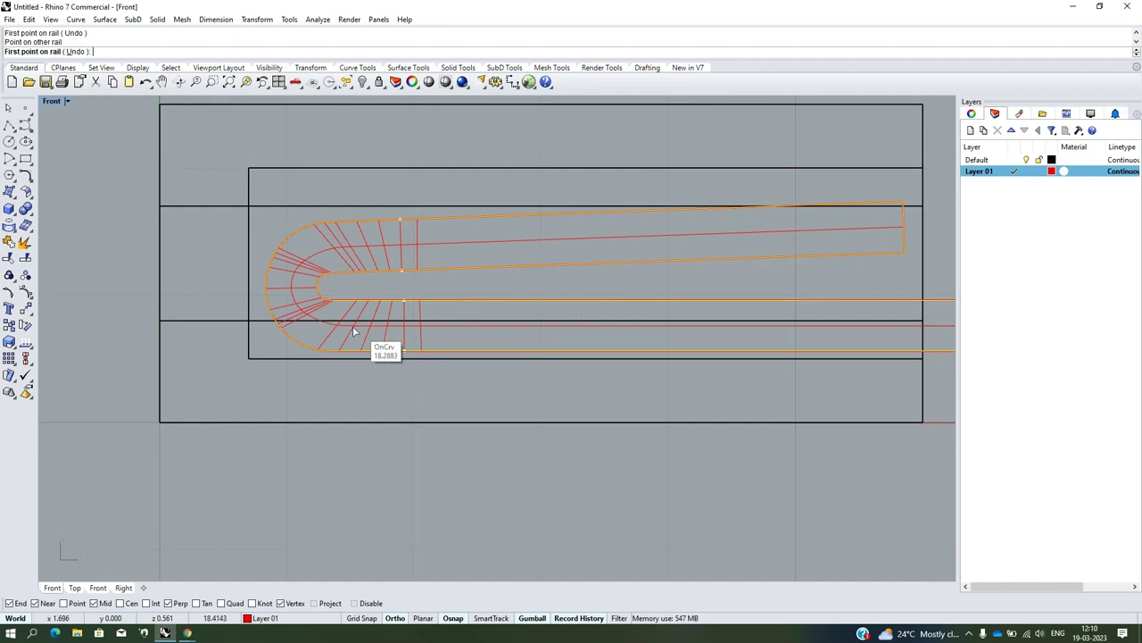
{"action": "scroll", "coordinate": [415, 339], "scroll_direction": "down", "scroll_amount": 5}
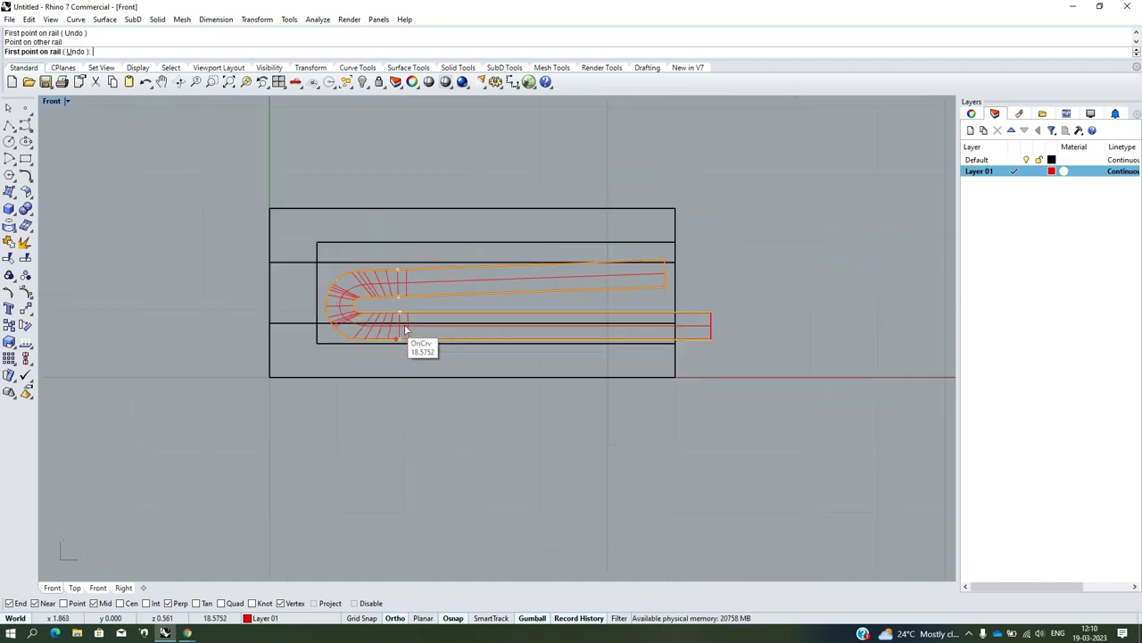
{"action": "scroll", "coordinate": [722, 331], "scroll_direction": "up", "scroll_amount": 2}
{"action": "key", "text": "Return"}
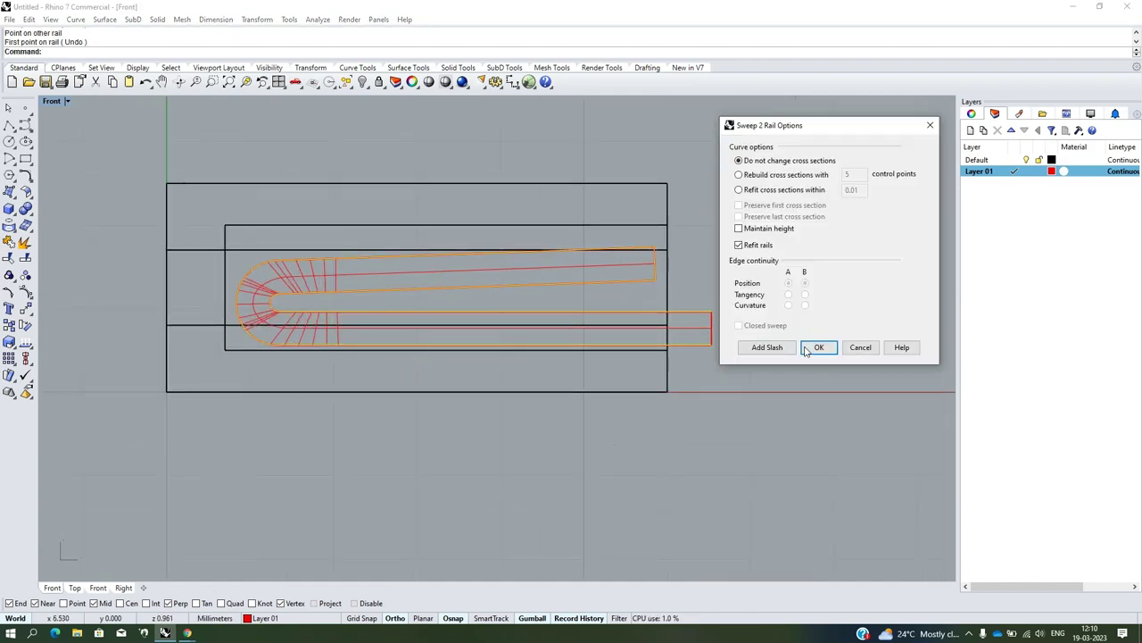
{"action": "left_click", "coordinate": [807, 346]}
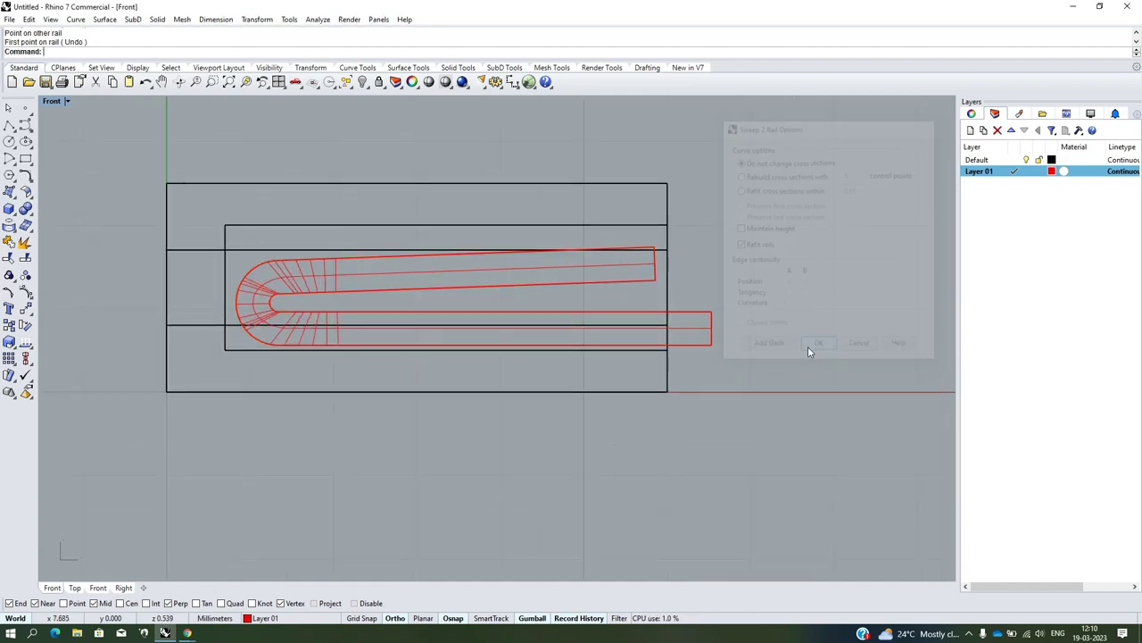
{"action": "left_click", "coordinate": [53, 104]}
Shade the Front view and orbit to see the bar and clip in 3D
{"action": "left_click", "coordinate": [76, 159]}
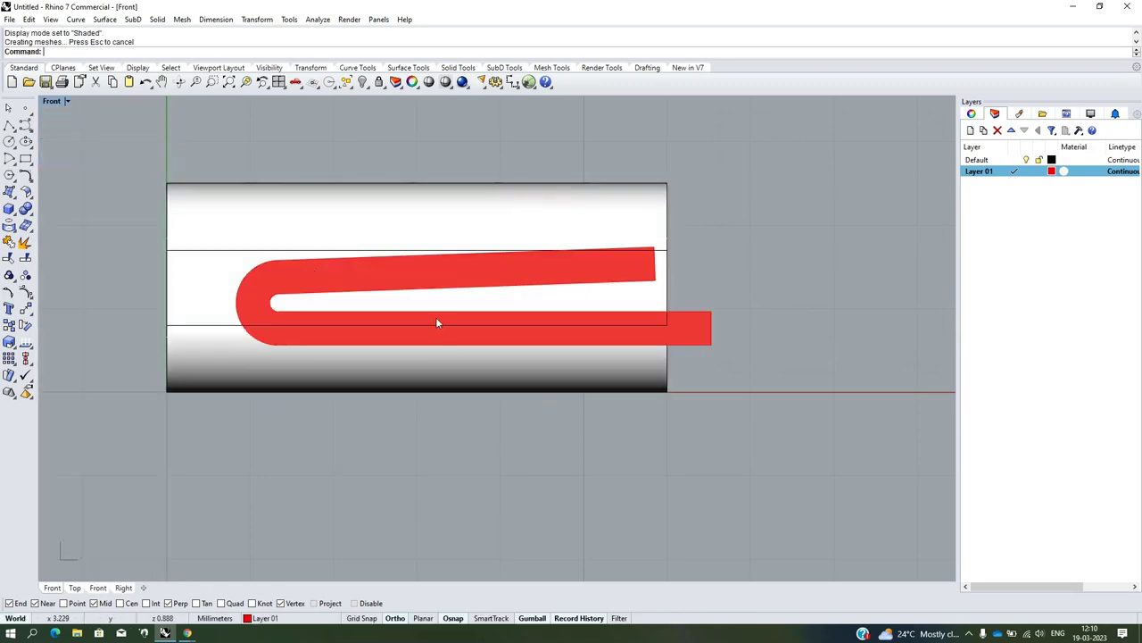
{"action": "scroll", "coordinate": [436, 321], "scroll_direction": "down", "scroll_amount": 3}
{"action": "mouse_move", "coordinate": [553, 324]}
{"action": "right_mouse_down", "text": "ctrl+shift"}
{"action": "mouse_move", "coordinate": [453, 375]}
{"action": "mouse_move", "coordinate": [470, 350]}
{"action": "mouse_move", "coordinate": [526, 331]}
{"action": "right_mouse_up", "text": "ctrl+shift"}
{"action": "scroll", "coordinate": [471, 344], "scroll_direction": "up", "scroll_amount": 2}
{"action": "scroll", "coordinate": [471, 342], "scroll_direction": "down", "scroll_amount": 2}
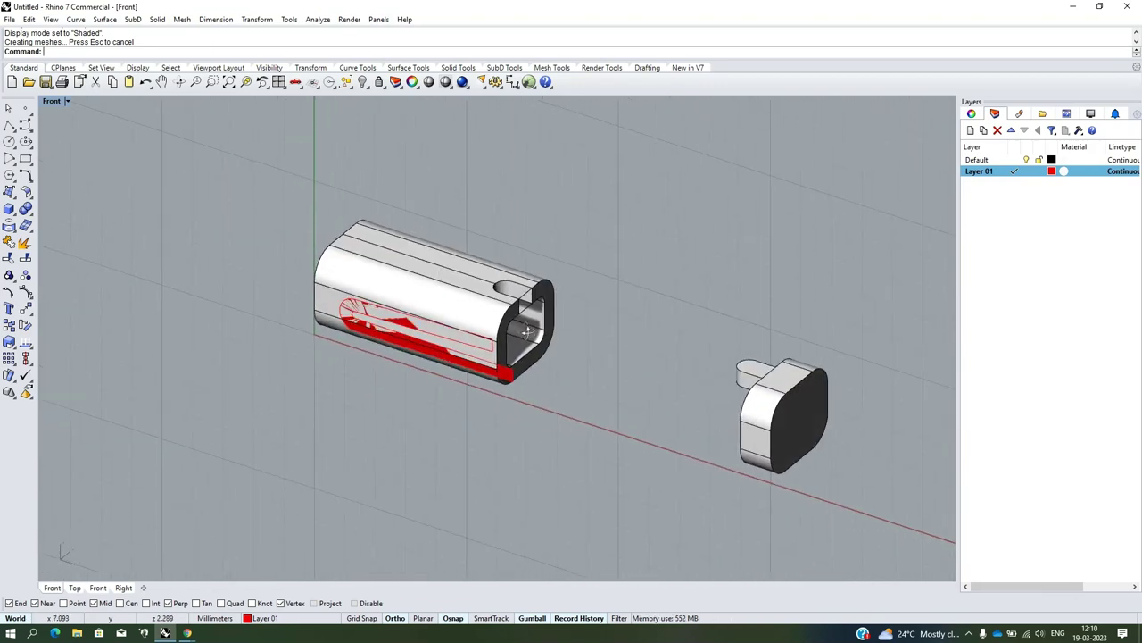
Move the long bar, cap piece and open rail curve to point 0, then deselect them
{"action": "left_click", "coordinate": [527, 331]}
{"action": "left_click_drag", "start_coordinate": [825, 348], "coordinate": [672, 463]}
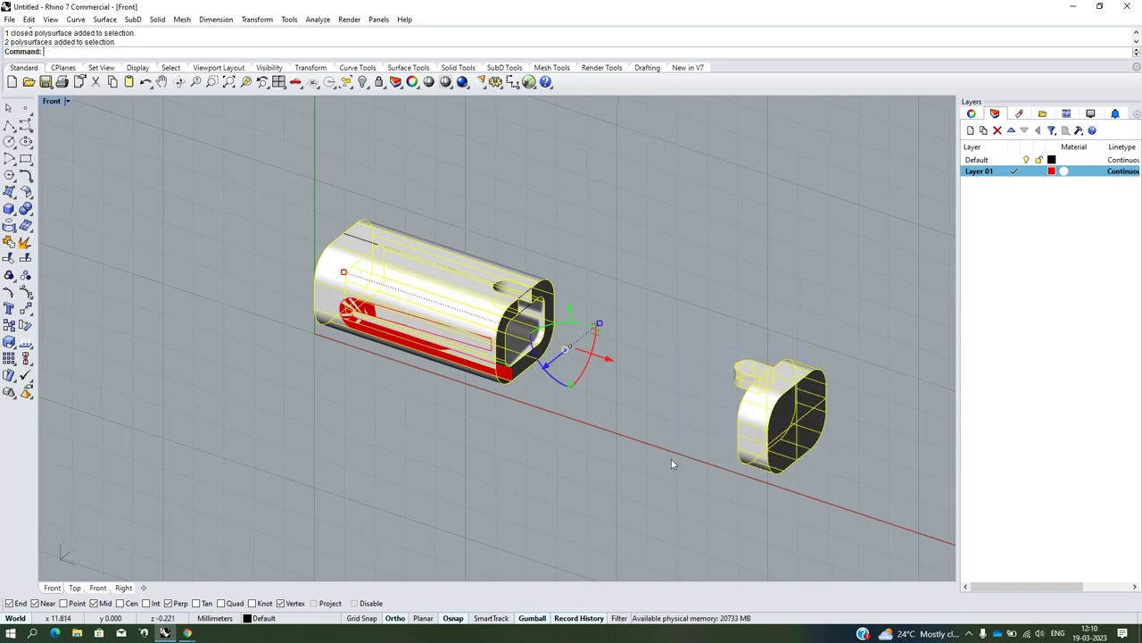
{"action": "right_click_drag", "start_coordinate": [672, 464], "coordinate": [746, 398], "text": "ctrl+shift"}
{"action": "scroll", "coordinate": [405, 351], "scroll_direction": "up", "scroll_amount": 1}
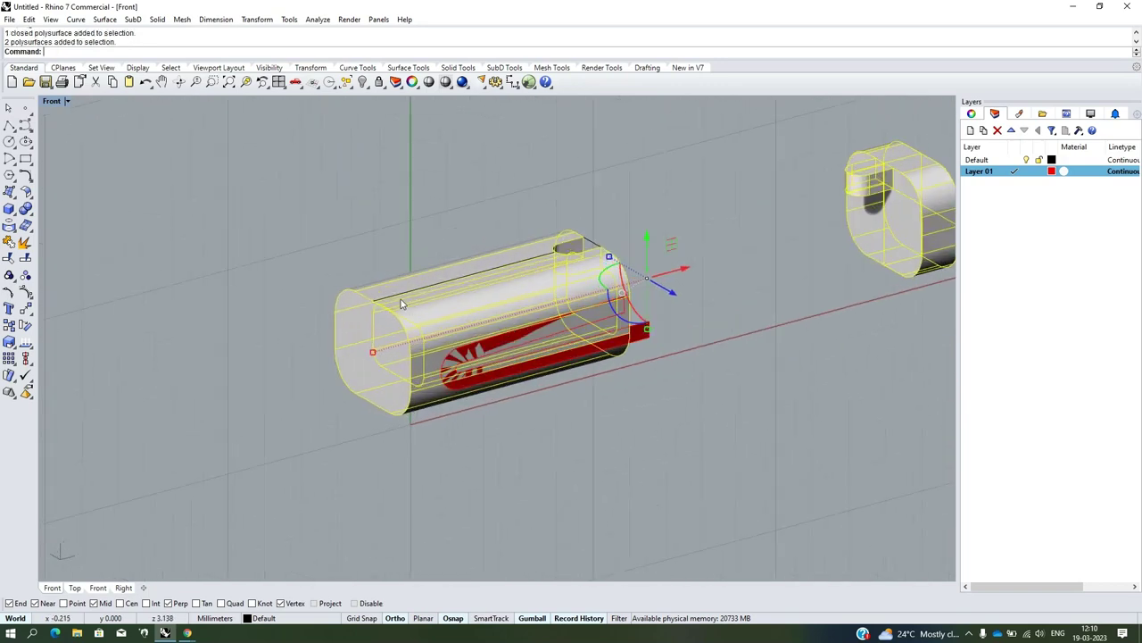
{"action": "left_click", "coordinate": [390, 301], "text": "shift"}
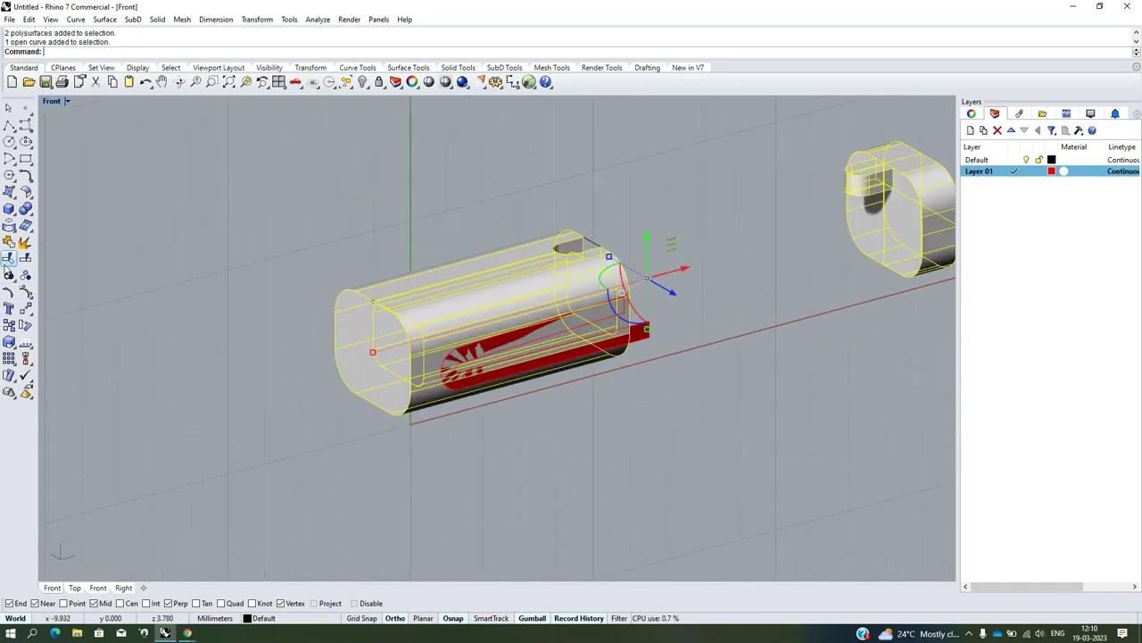
{"action": "left_click", "coordinate": [8, 259]}
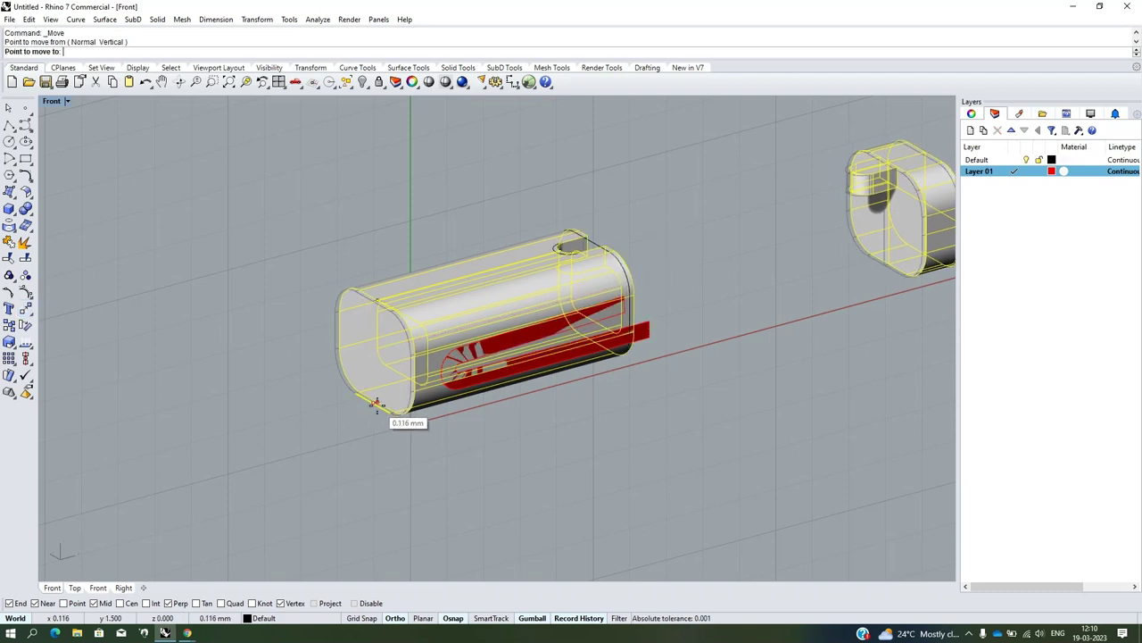
{"action": "type", "text": "0"}
{"action": "key", "text": "Return"}
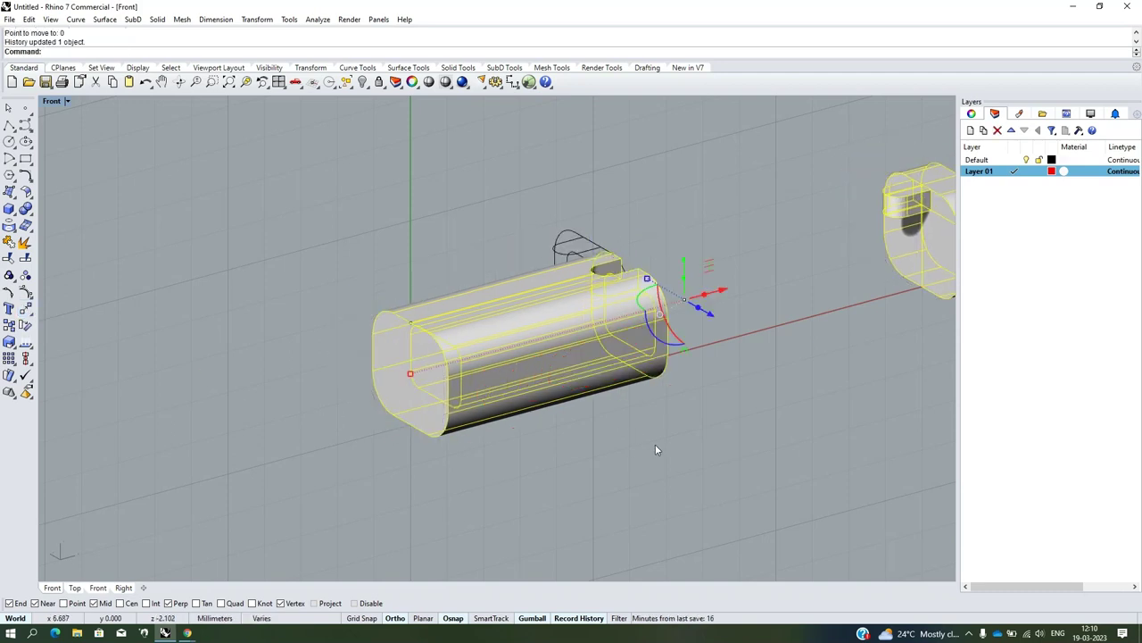
{"action": "left_click", "coordinate": [656, 444]}
{"action": "mouse_move", "coordinate": [683, 406]}
{"action": "right_mouse_down"}
{"action": "mouse_move", "coordinate": [429, 386]}
{"action": "mouse_move", "coordinate": [551, 210]}
{"action": "right_mouse_up"}
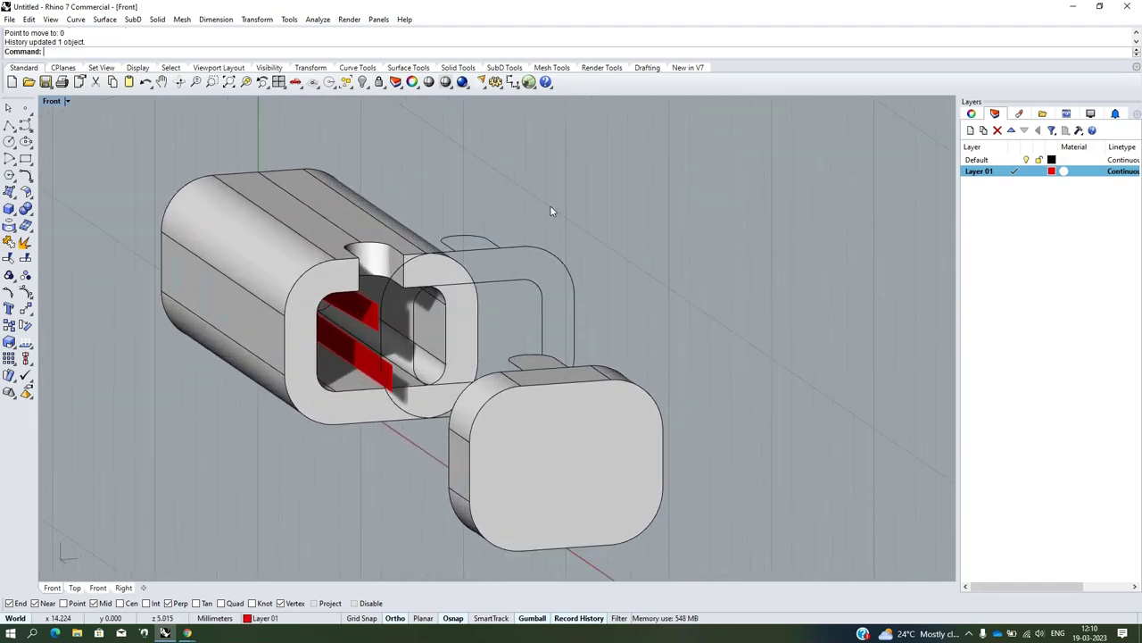
Select the two rounded-rectangle curves and the surface inside the housing opening
{"action": "left_click_drag", "start_coordinate": [551, 211], "coordinate": [504, 308]}
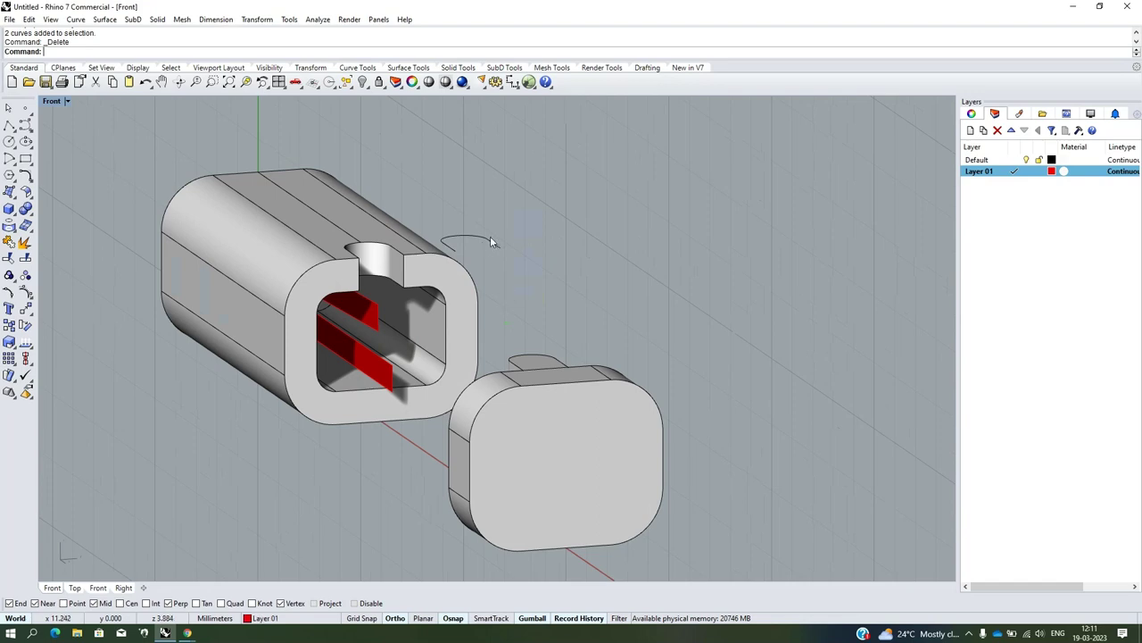
{"action": "scroll", "coordinate": [492, 240], "scroll_direction": "down", "scroll_amount": 3}
{"action": "right_click_drag", "start_coordinate": [520, 281], "coordinate": [429, 311]}
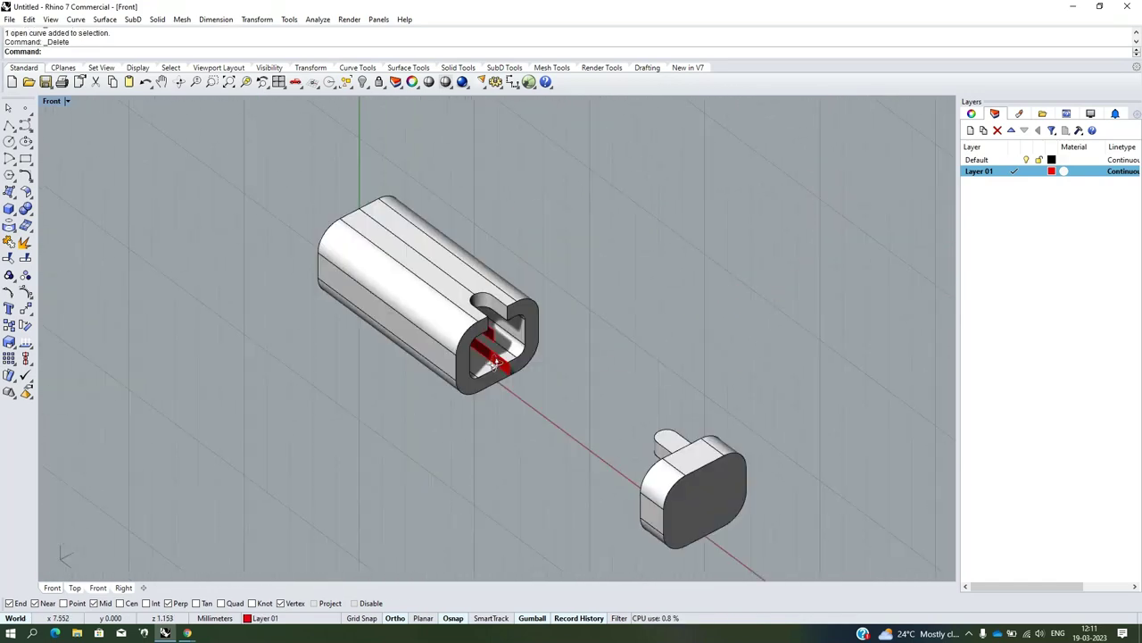
{"action": "scroll", "coordinate": [437, 312], "scroll_direction": "up", "scroll_amount": 3}
{"action": "left_click", "coordinate": [446, 294]}
{"action": "scroll", "coordinate": [446, 294], "scroll_direction": "down", "scroll_amount": 3}
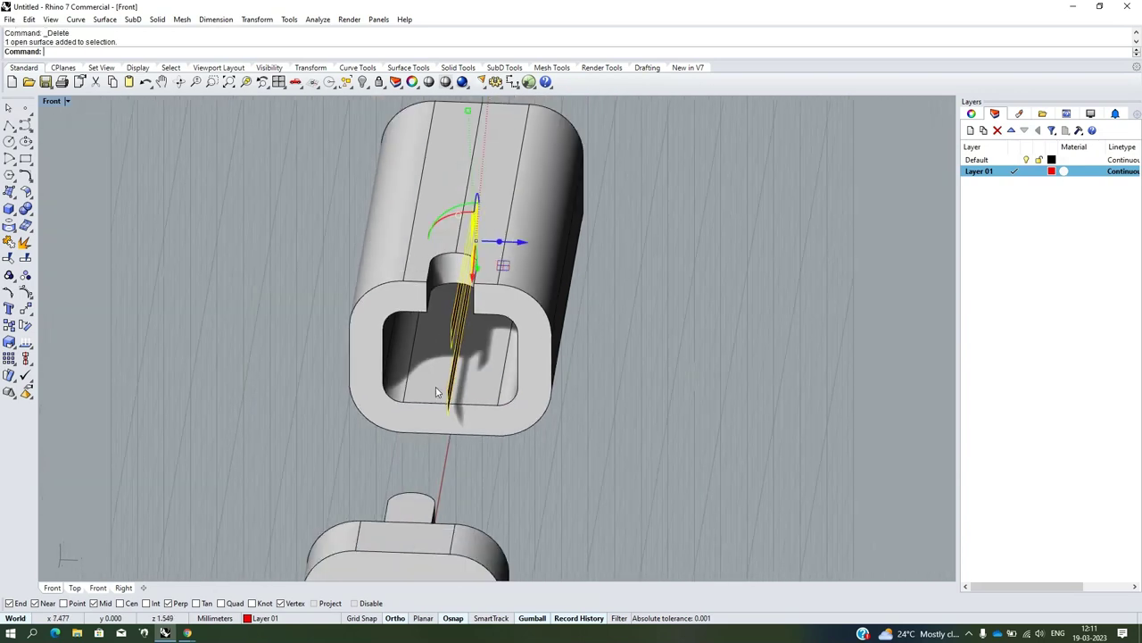
{"action": "right_click_drag", "start_coordinate": [446, 295], "coordinate": [482, 348]}
Adjust the selection through the cap and solid parts until only the red clip surface is selected
{"action": "left_click", "coordinate": [650, 324]}
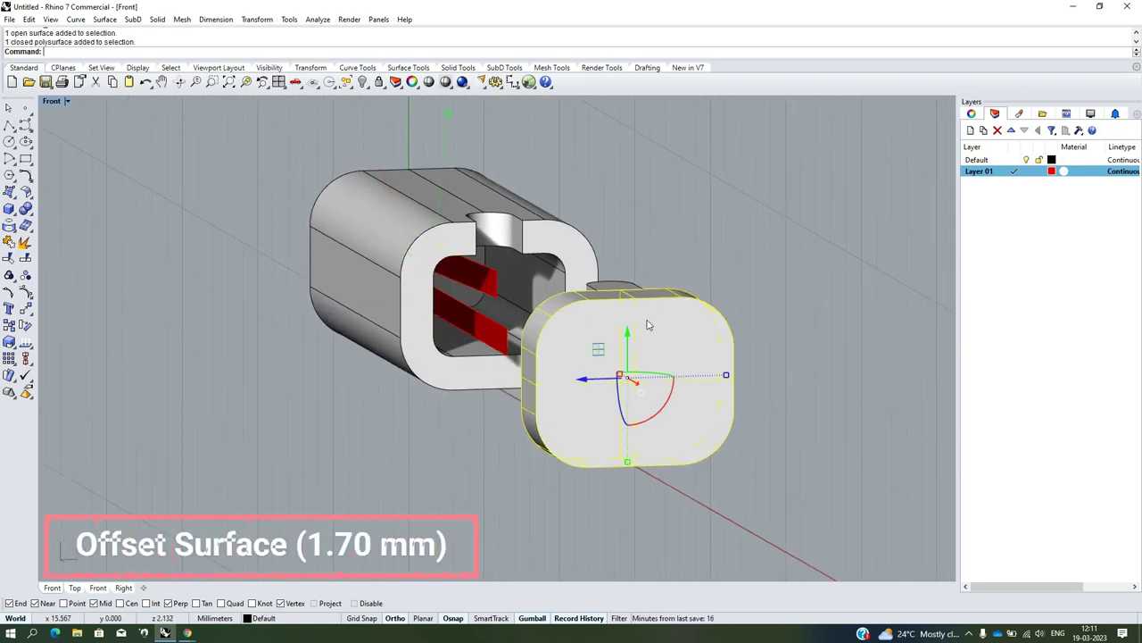
{"action": "scroll", "coordinate": [703, 313], "scroll_direction": "up", "scroll_amount": 3}
{"action": "scroll", "coordinate": [704, 295], "scroll_direction": "down", "scroll_amount": 2}
{"action": "left_click", "coordinate": [705, 256]}
{"action": "left_click_drag", "start_coordinate": [874, 263], "coordinate": [767, 427]}
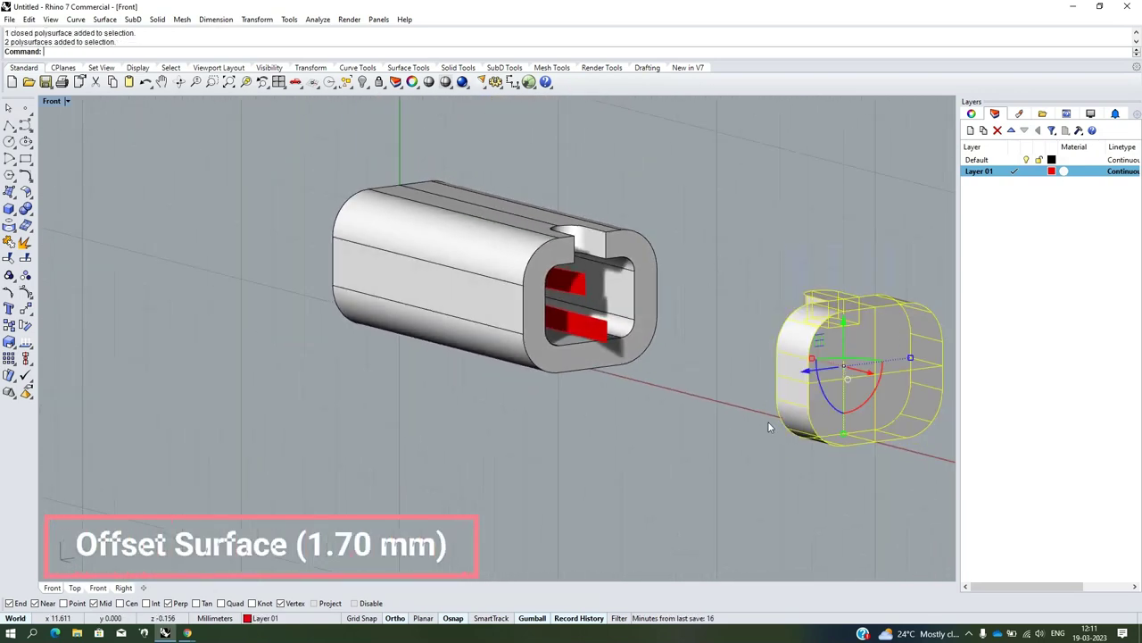
{"action": "left_click", "coordinate": [677, 321]}
{"action": "scroll", "coordinate": [588, 286], "scroll_direction": "up", "scroll_amount": 2}
{"action": "scroll", "coordinate": [581, 304], "scroll_direction": "up", "scroll_amount": 2}
{"action": "left_click", "coordinate": [580, 304]}
{"action": "scroll", "coordinate": [557, 346], "scroll_direction": "up", "scroll_amount": 2}
{"action": "scroll", "coordinate": [557, 347], "scroll_direction": "down", "scroll_amount": 1}
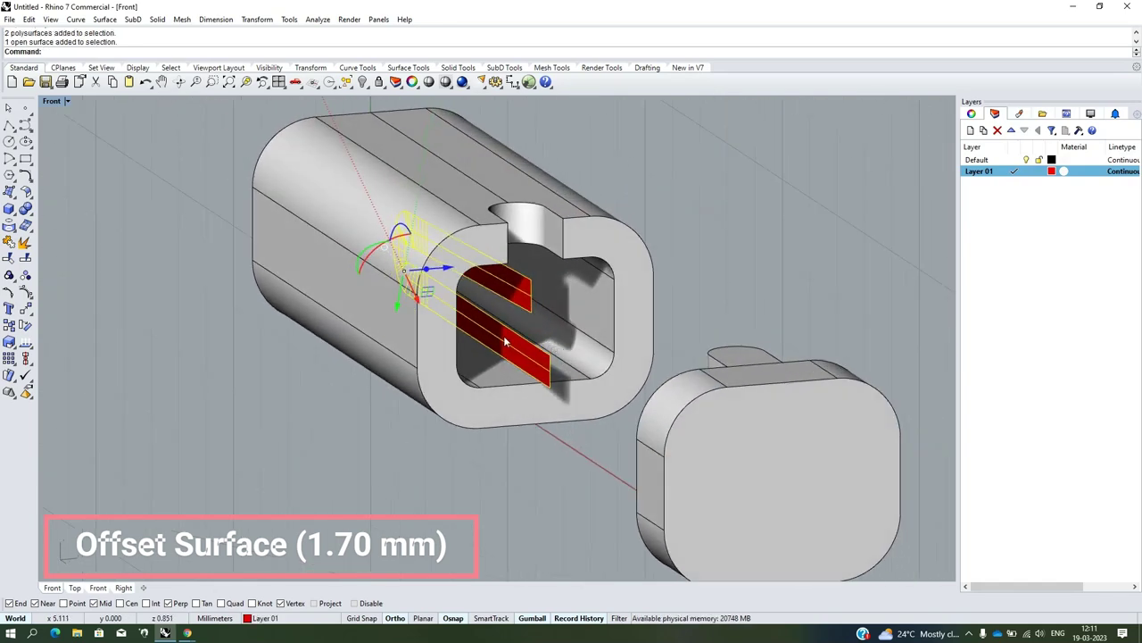
{"action": "left_click", "coordinate": [30, 200]}
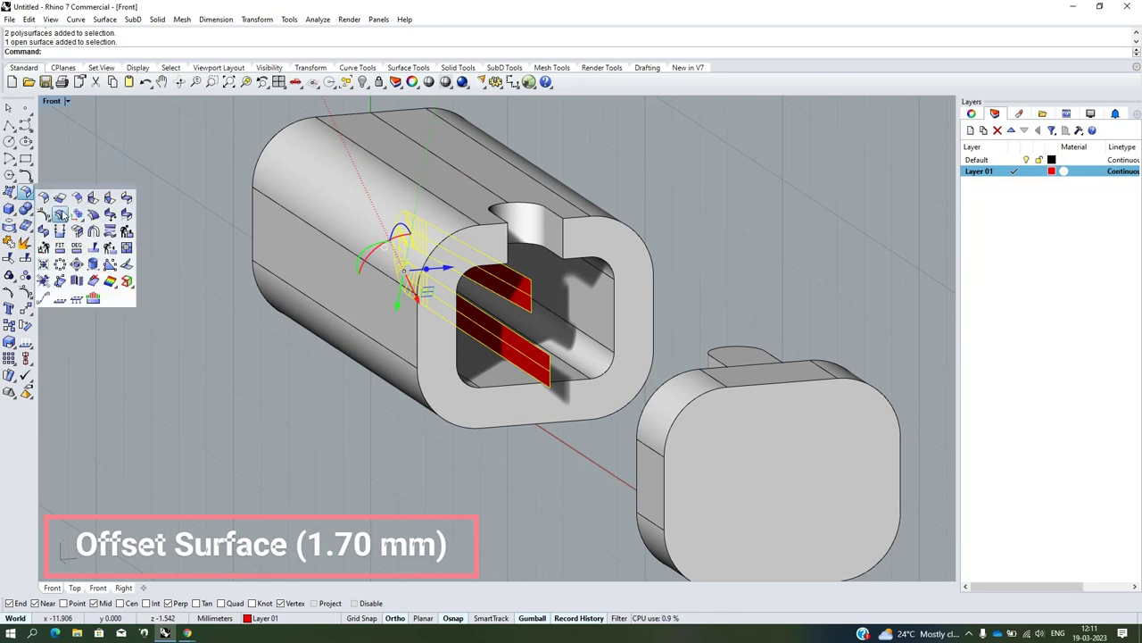
Offset the red clip surface with BothSides=Yes, keeping the 0.6 distance
{"action": "left_click", "coordinate": [59, 215]}
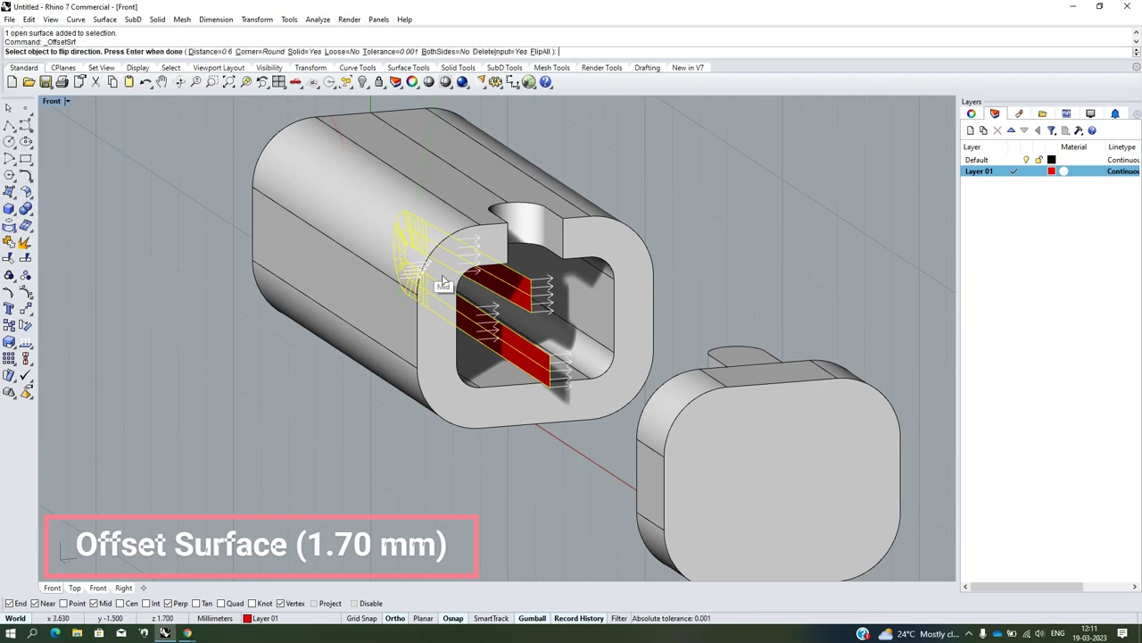
{"action": "mouse_move", "coordinate": [443, 284]}
{"action": "right_mouse_down"}
{"action": "mouse_move", "coordinate": [465, 360]}
{"action": "mouse_move", "coordinate": [496, 344]}
{"action": "right_mouse_up"}
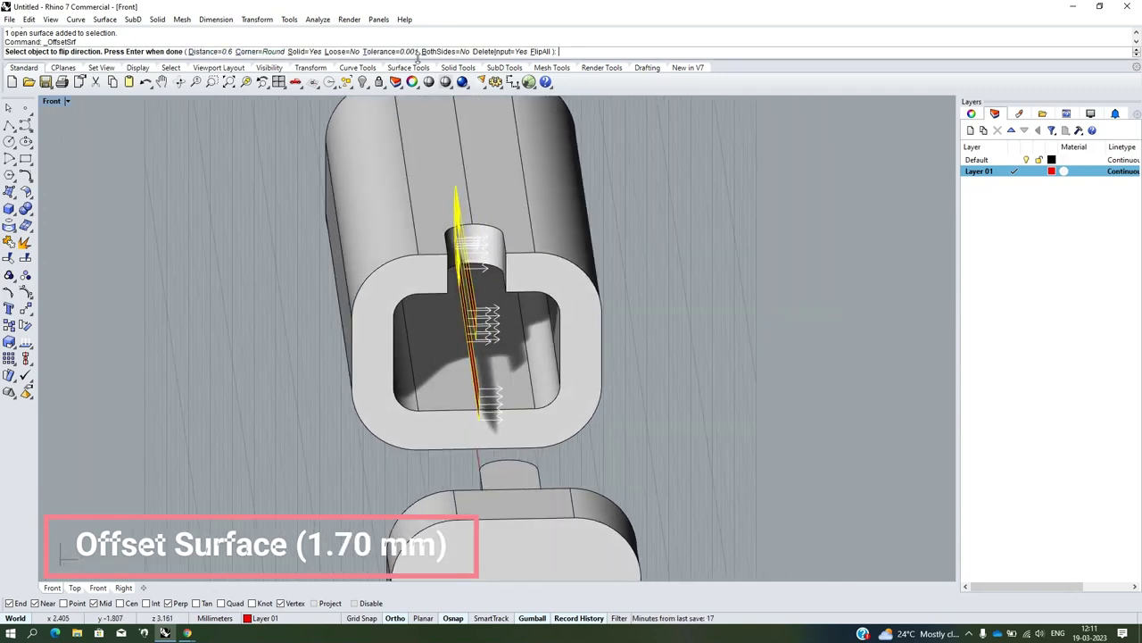
{"action": "left_click", "coordinate": [444, 51]}
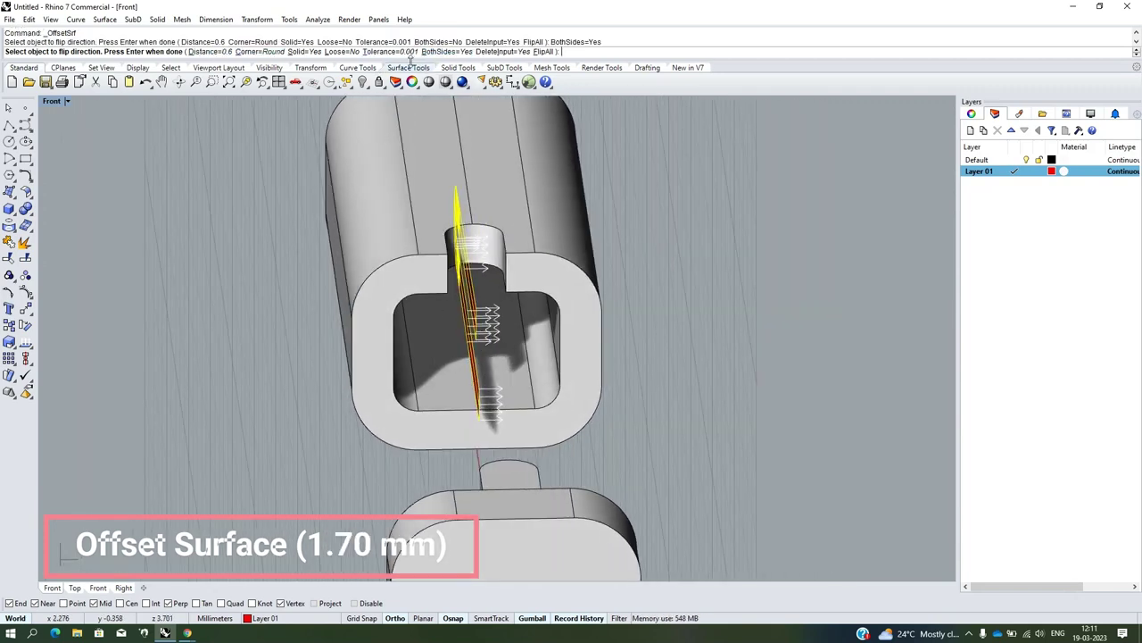
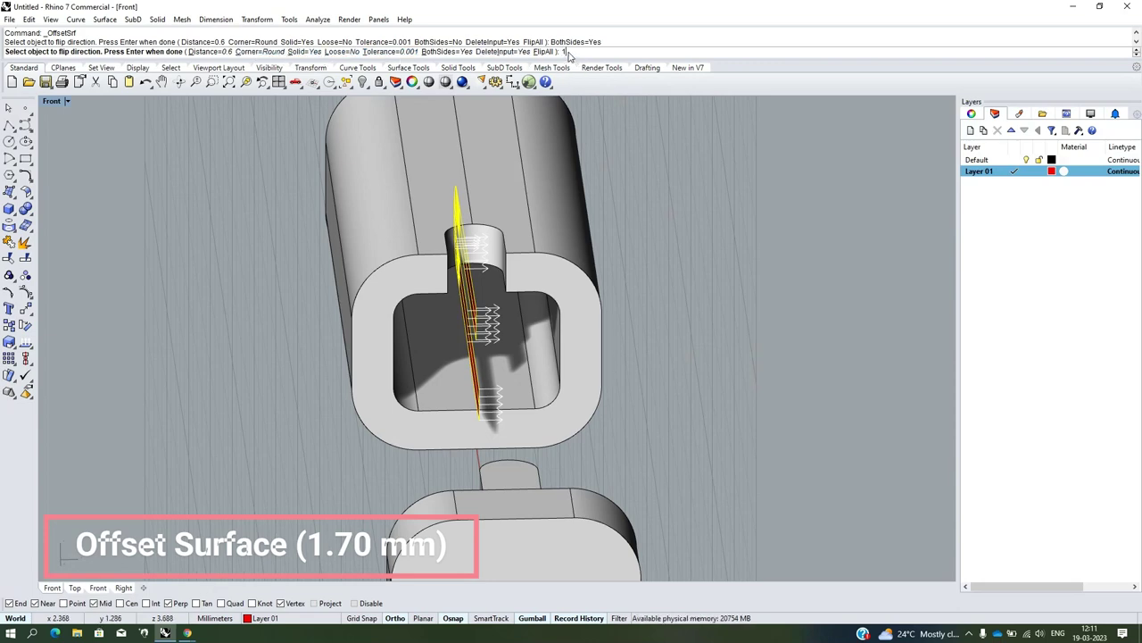
Zoom and orbit in on the new red offset solid, then select it
{"action": "scroll", "coordinate": [536, 362], "scroll_direction": "down", "scroll_amount": 3}
{"action": "left_click", "coordinate": [536, 318]}
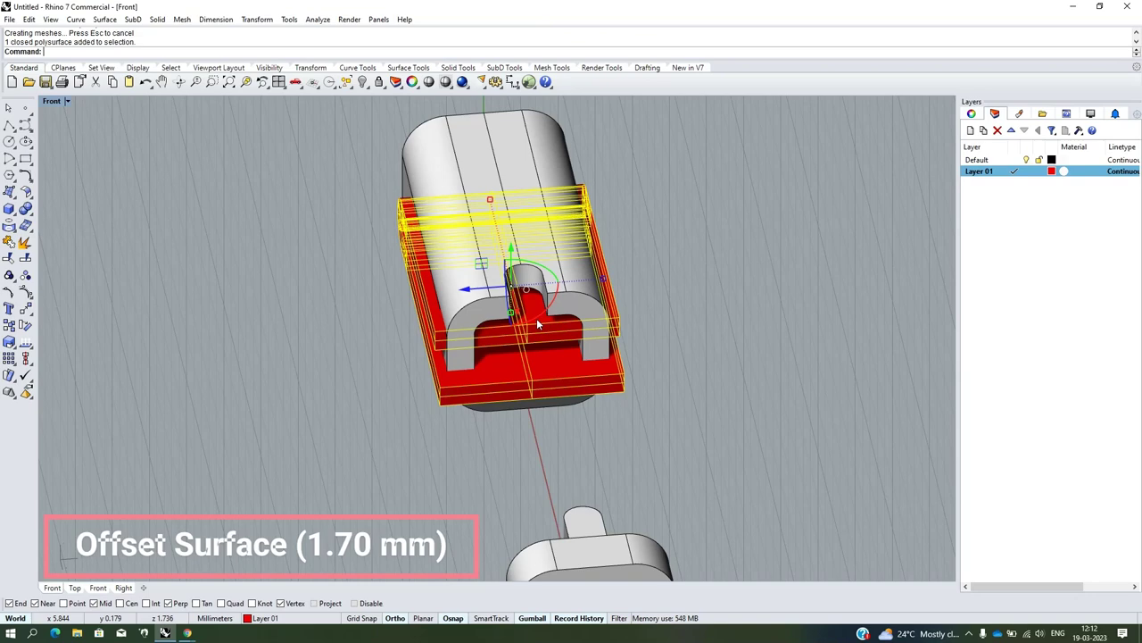
{"action": "left_click", "coordinate": [695, 338]}
{"action": "right_click_drag", "start_coordinate": [591, 362], "coordinate": [587, 391]}
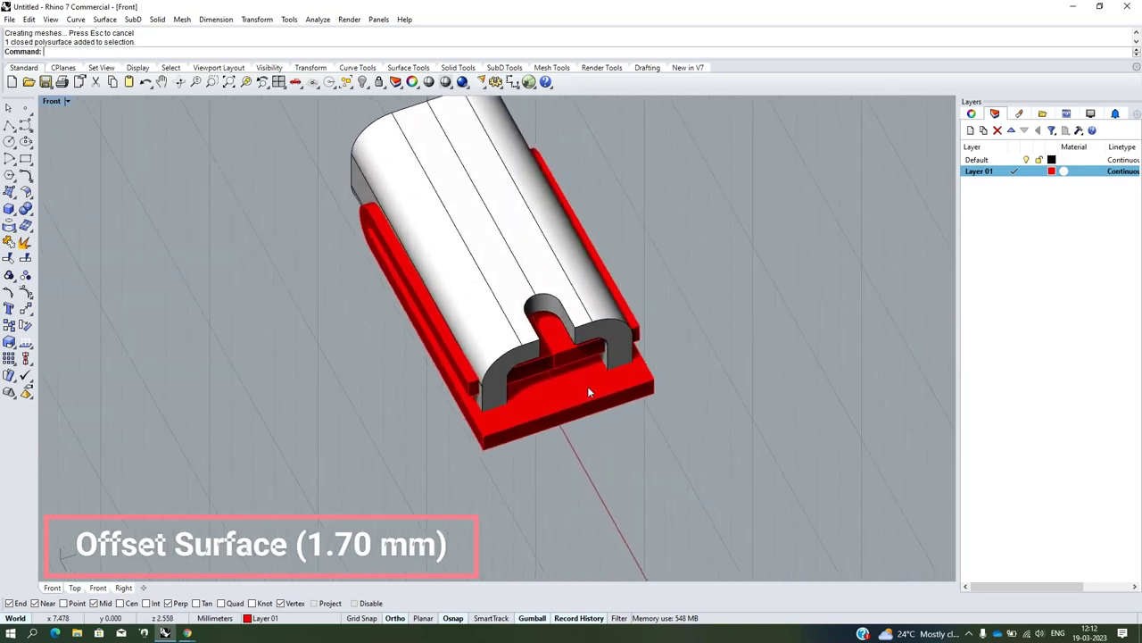
{"action": "scroll", "coordinate": [587, 391], "scroll_direction": "up", "scroll_amount": 2}
{"action": "scroll", "coordinate": [562, 369], "scroll_direction": "up", "scroll_amount": 2}
{"action": "scroll", "coordinate": [576, 371], "scroll_direction": "up", "scroll_amount": 2}
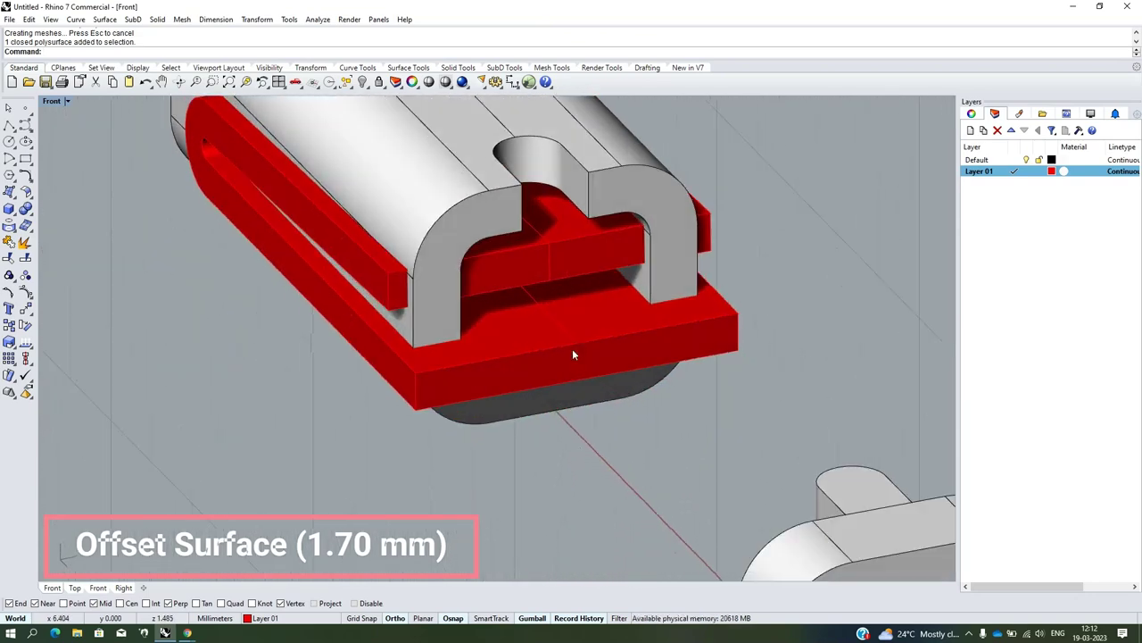
{"action": "left_click", "coordinate": [532, 291]}
{"action": "right_click_drag", "start_coordinate": [502, 257], "coordinate": [621, 209]}
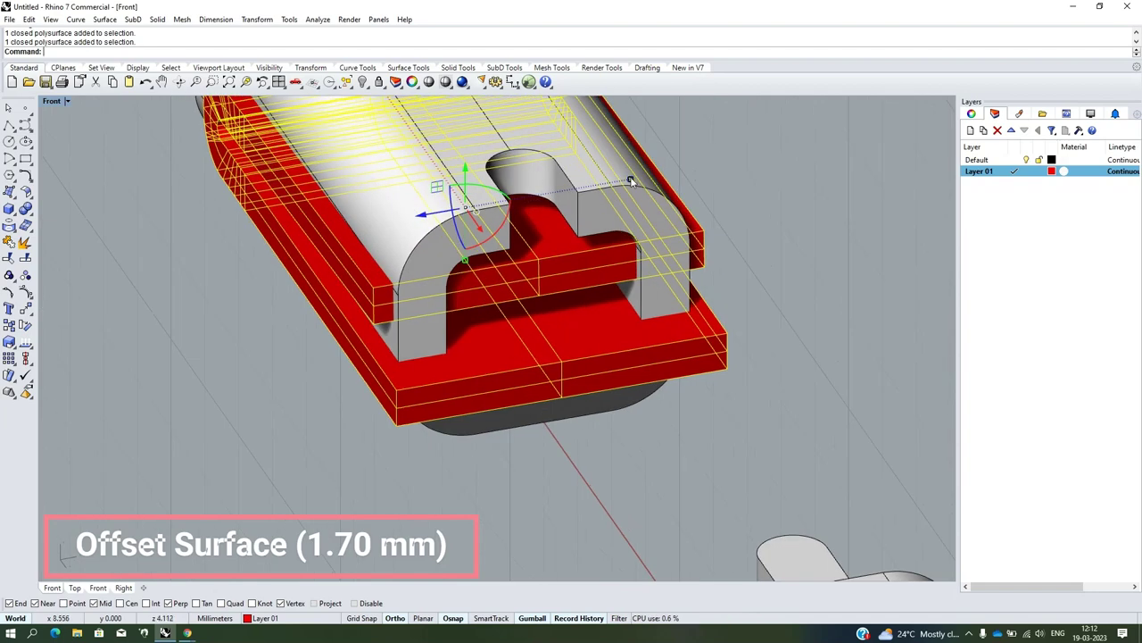
Scale the red solid down with the Gumball so it fits inside the white tube
{"action": "left_click_drag", "start_coordinate": [630, 181], "coordinate": [562, 211]}
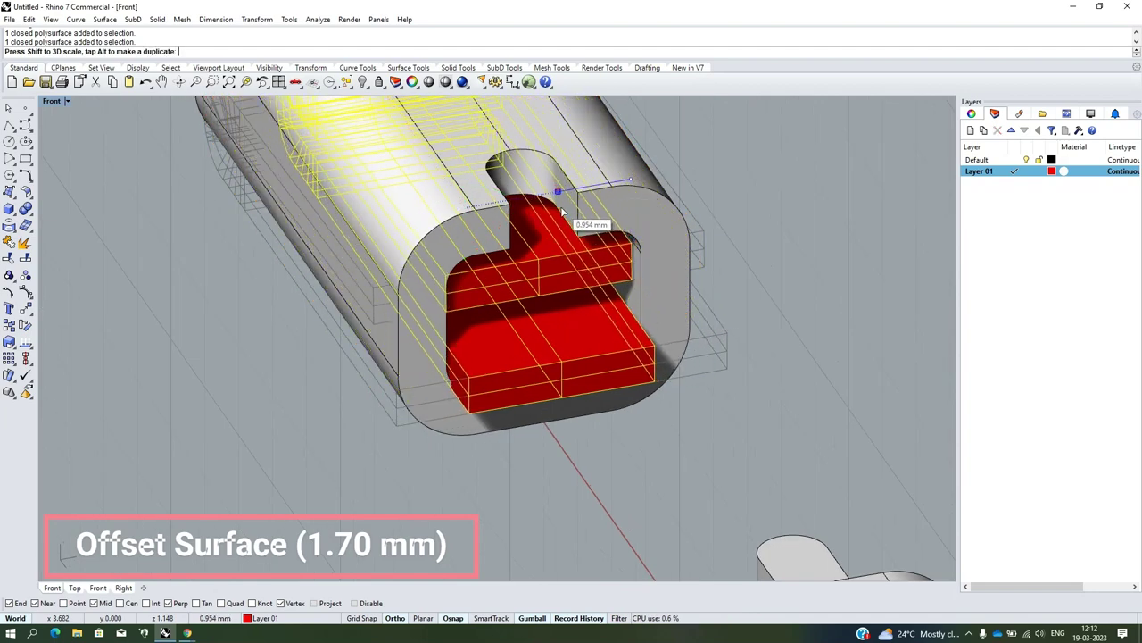
{"action": "left_click_drag", "start_coordinate": [562, 212], "coordinate": [593, 214]}
{"action": "key", "text": "Escape"}
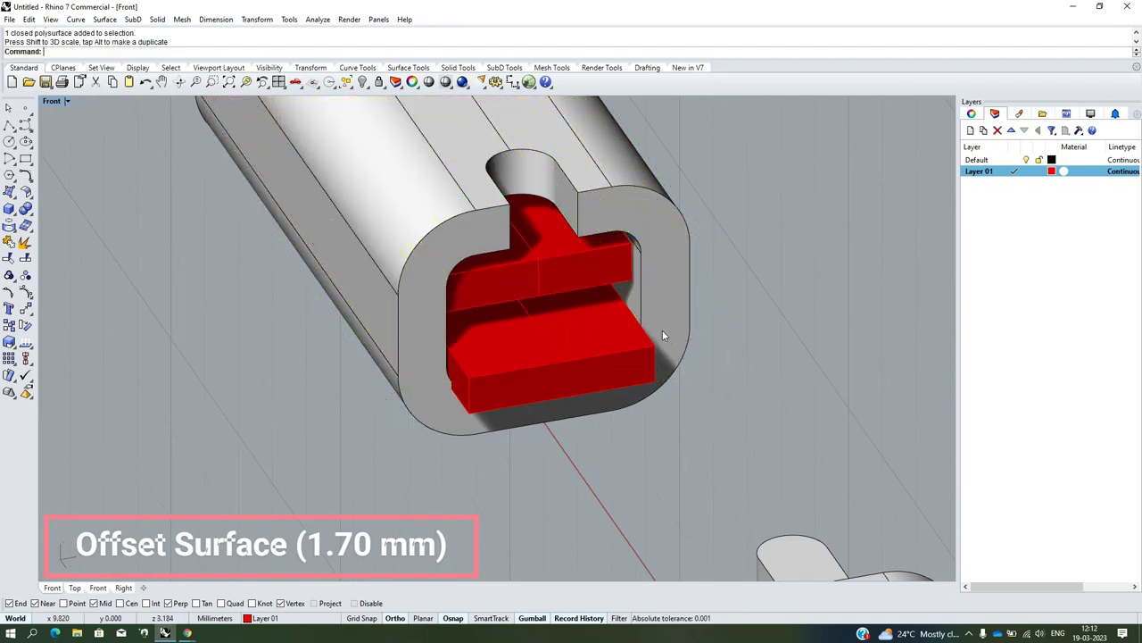
{"action": "key", "text": "Home"}
Nudge the inner red part 0.092 mm upward with the green Gumball arrow
{"action": "scroll", "coordinate": [596, 320], "scroll_direction": "up", "scroll_amount": 3}
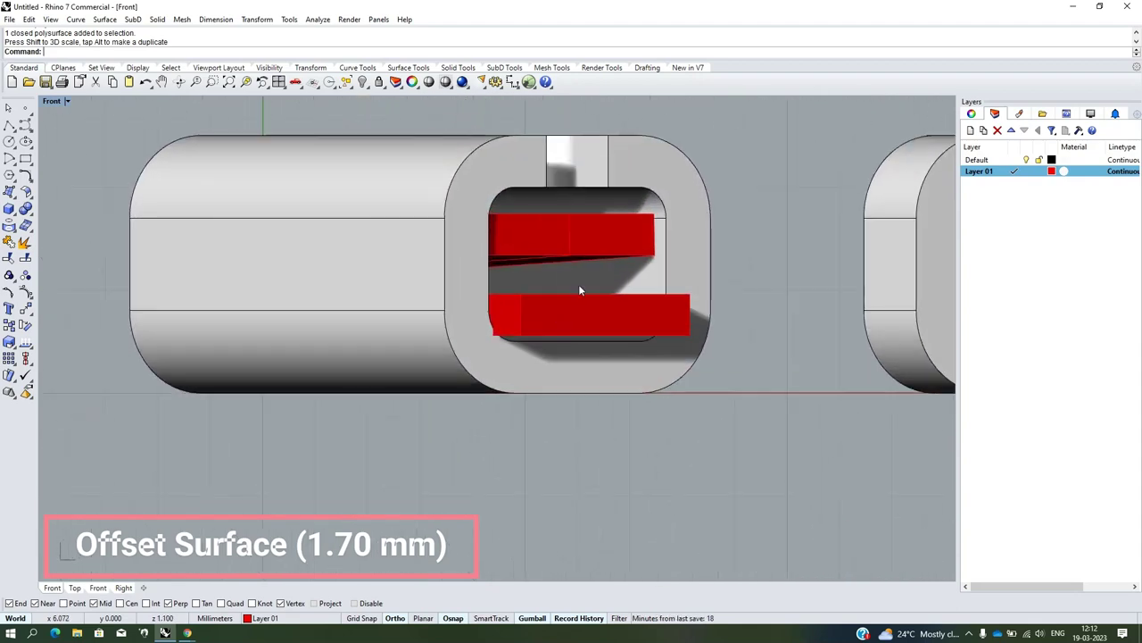
{"action": "mouse_move", "coordinate": [580, 293]}
{"action": "right_mouse_down"}
{"action": "mouse_move", "coordinate": [562, 321]}
{"action": "mouse_move", "coordinate": [574, 309]}
{"action": "right_mouse_up"}
{"action": "scroll", "coordinate": [518, 326], "scroll_direction": "up", "scroll_amount": 2}
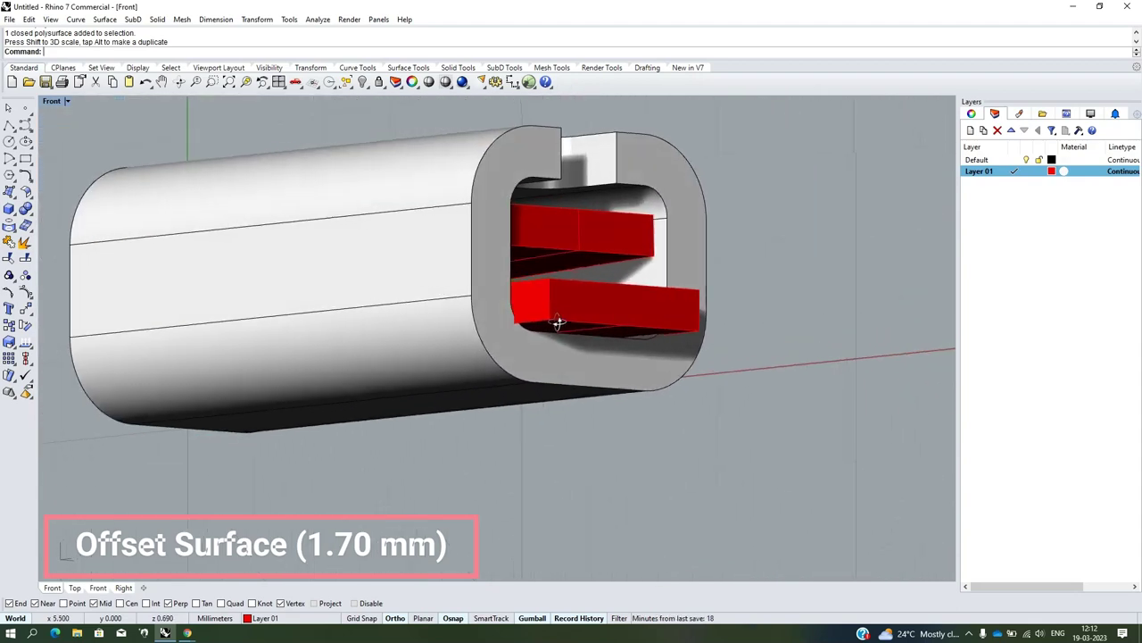
{"action": "scroll", "coordinate": [576, 251], "scroll_direction": "up", "scroll_amount": 2}
{"action": "left_click", "coordinate": [578, 251]}
{"action": "scroll", "coordinate": [498, 241], "scroll_direction": "down", "scroll_amount": 2}
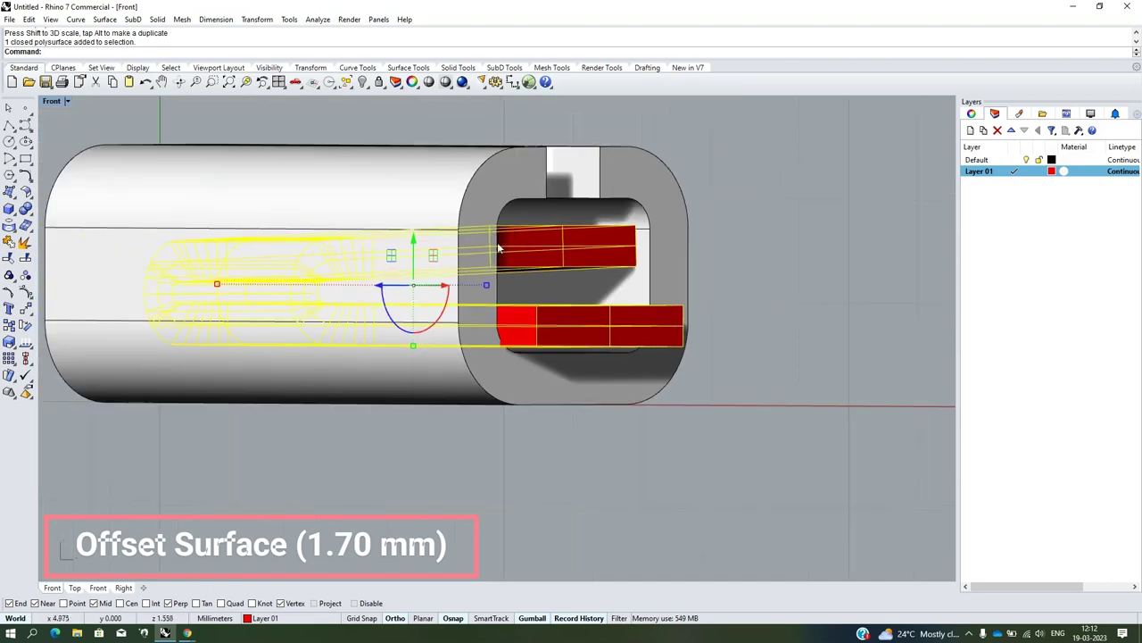
{"action": "left_click_drag", "start_coordinate": [413, 241], "coordinate": [414, 234]}
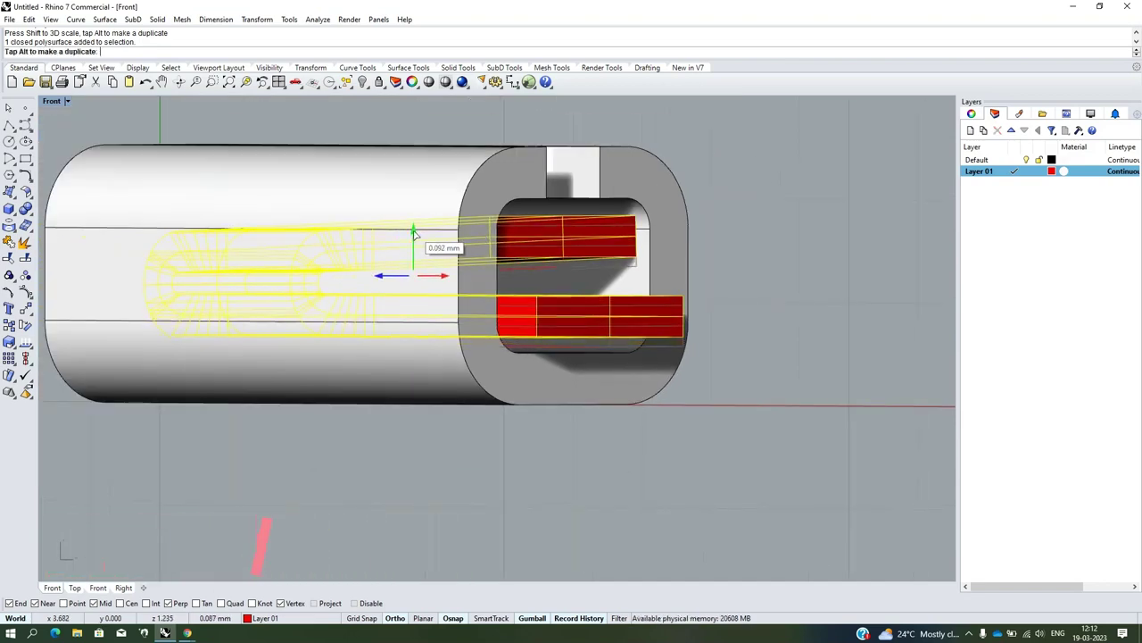
{"action": "left_click", "coordinate": [692, 289]}
{"action": "mouse_move", "coordinate": [692, 288]}
{"action": "right_mouse_down"}
{"action": "mouse_move", "coordinate": [618, 292]}
{"action": "mouse_move", "coordinate": [589, 334]}
{"action": "mouse_move", "coordinate": [594, 367]}
{"action": "mouse_move", "coordinate": [692, 413]}
{"action": "mouse_move", "coordinate": [701, 441]}
{"action": "mouse_move", "coordinate": [663, 453]}
{"action": "mouse_move", "coordinate": [618, 397]}
{"action": "mouse_move", "coordinate": [536, 413]}
{"action": "mouse_move", "coordinate": [513, 349]}
{"action": "mouse_move", "coordinate": [491, 351]}
{"action": "mouse_move", "coordinate": [540, 395]}
{"action": "mouse_move", "coordinate": [594, 335]}
{"action": "right_mouse_up"}
{"action": "scroll", "coordinate": [701, 441], "scroll_direction": "down", "scroll_amount": 5}
{"action": "scroll", "coordinate": [538, 438], "scroll_direction": "up", "scroll_amount": 3}
Slide the inner red part 8 mm out of the tube toward the white end cap
{"action": "left_click", "coordinate": [594, 335]}
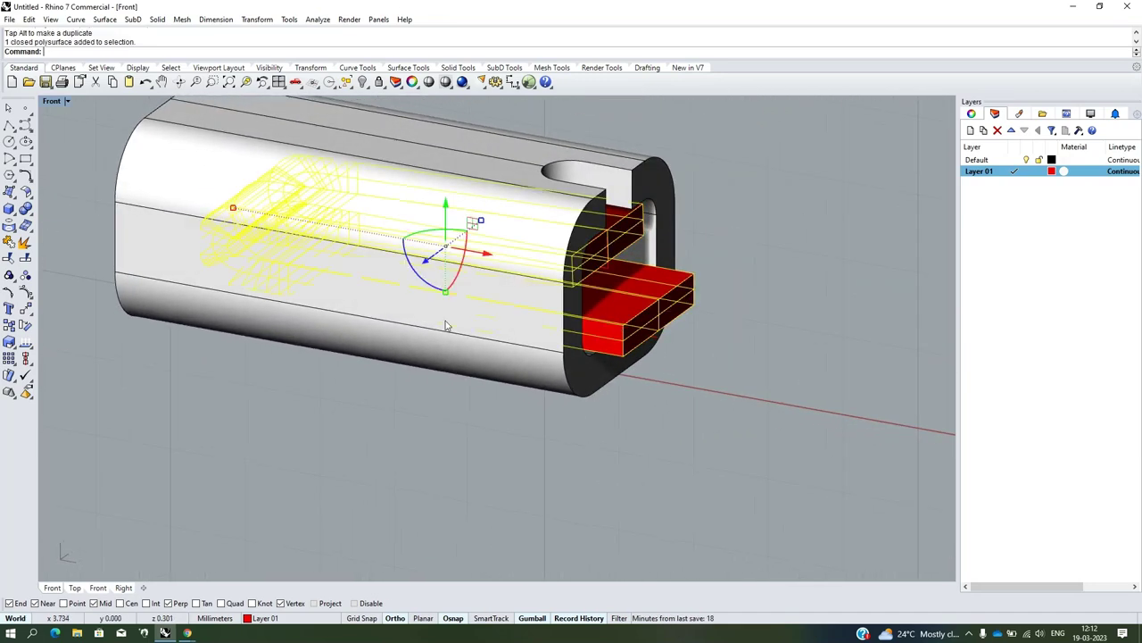
{"action": "scroll", "coordinate": [485, 369], "scroll_direction": "down", "scroll_amount": 3}
{"action": "right_click_drag", "start_coordinate": [484, 369], "coordinate": [534, 327]}
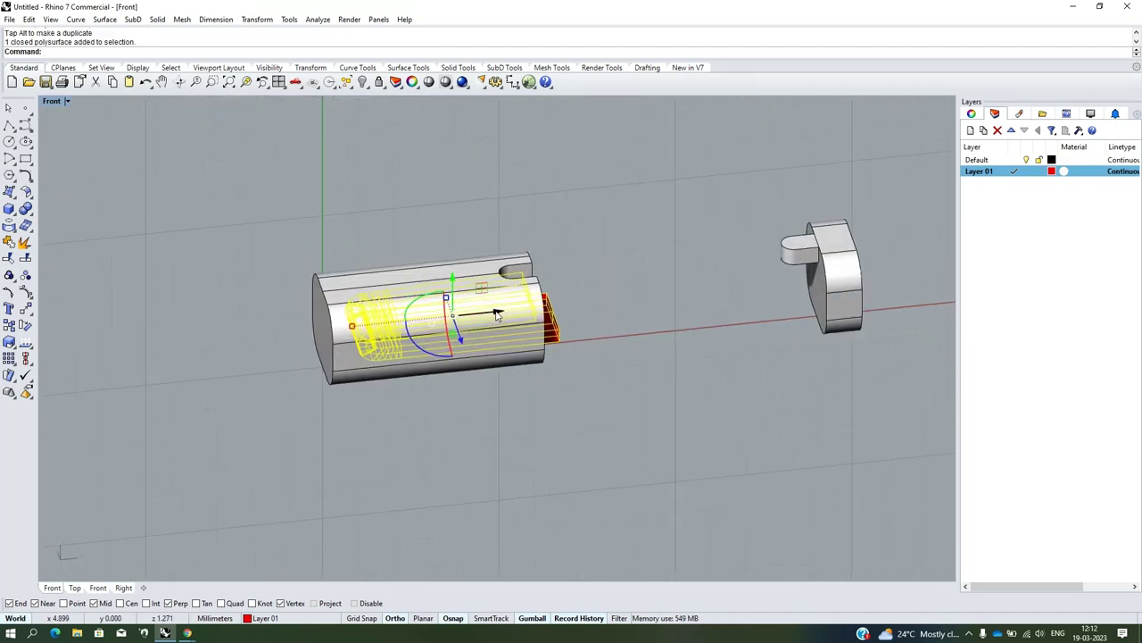
{"action": "left_click_drag", "start_coordinate": [501, 314], "coordinate": [569, 312]}
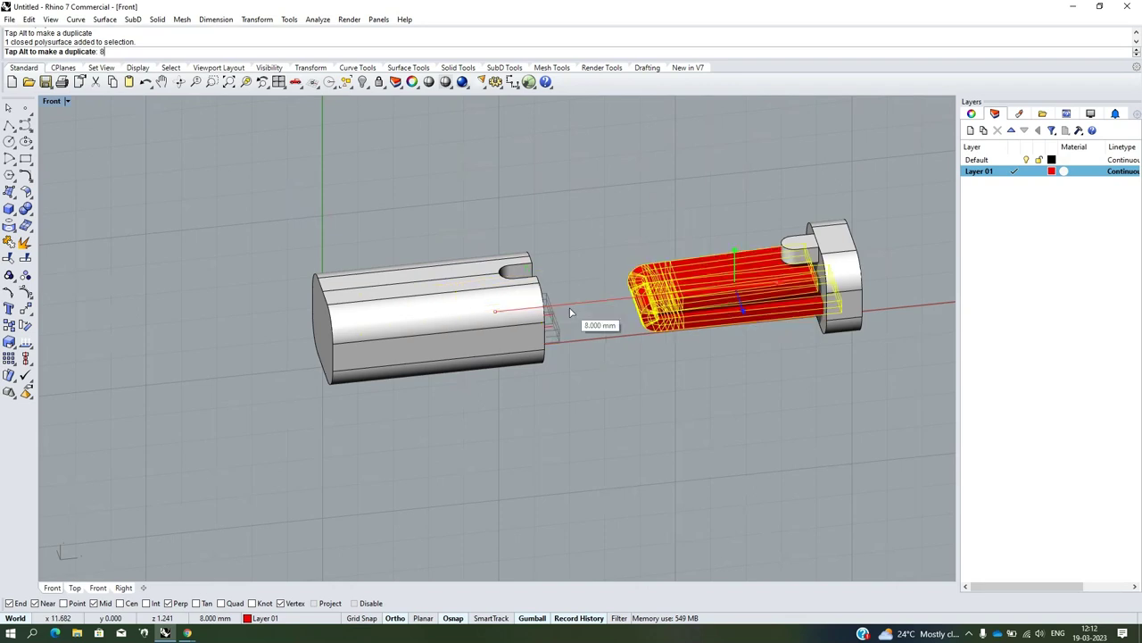
{"action": "left_click", "coordinate": [752, 376]}
{"action": "mouse_move", "coordinate": [883, 251]}
{"action": "right_mouse_down"}
{"action": "mouse_move", "coordinate": [781, 288]}
{"action": "mouse_move", "coordinate": [498, 269]}
{"action": "mouse_move", "coordinate": [347, 329]}
{"action": "right_mouse_up"}
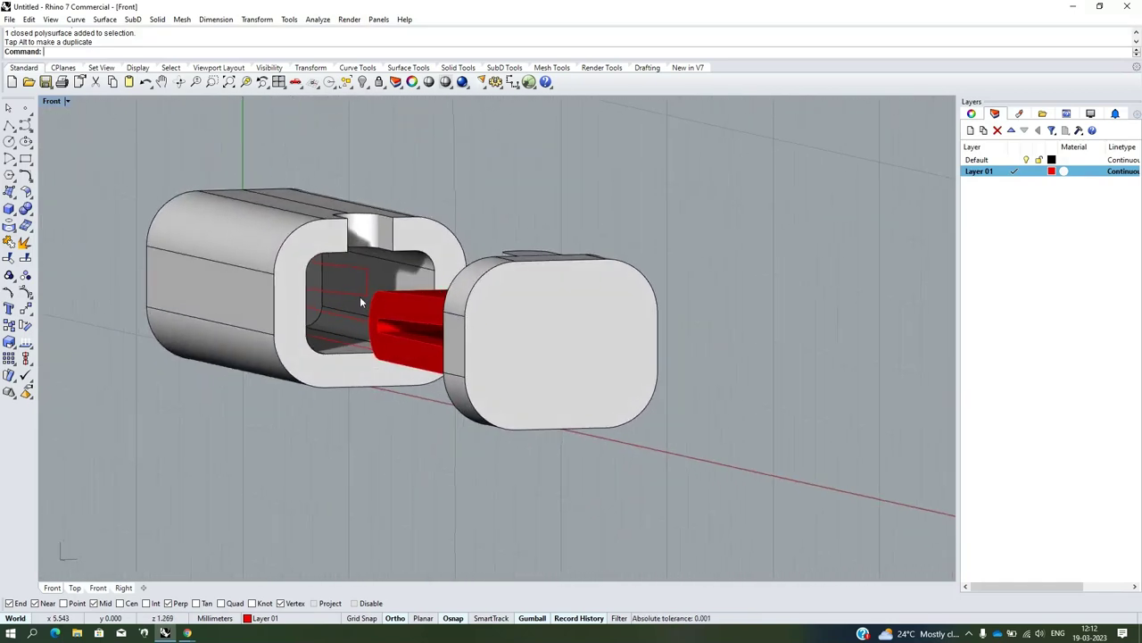
Delete the two leftover outline curves inside the tube
{"action": "left_click", "coordinate": [342, 329]}
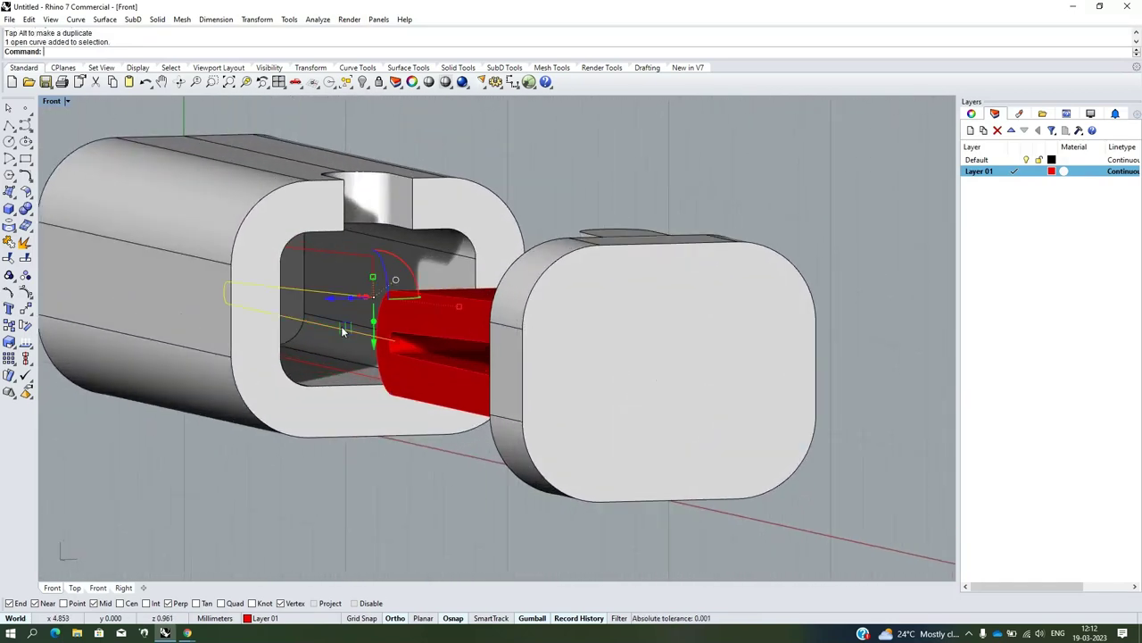
{"action": "left_click", "coordinate": [349, 263], "text": "shift"}
{"action": "right_click_drag", "start_coordinate": [372, 285], "coordinate": [384, 357]}
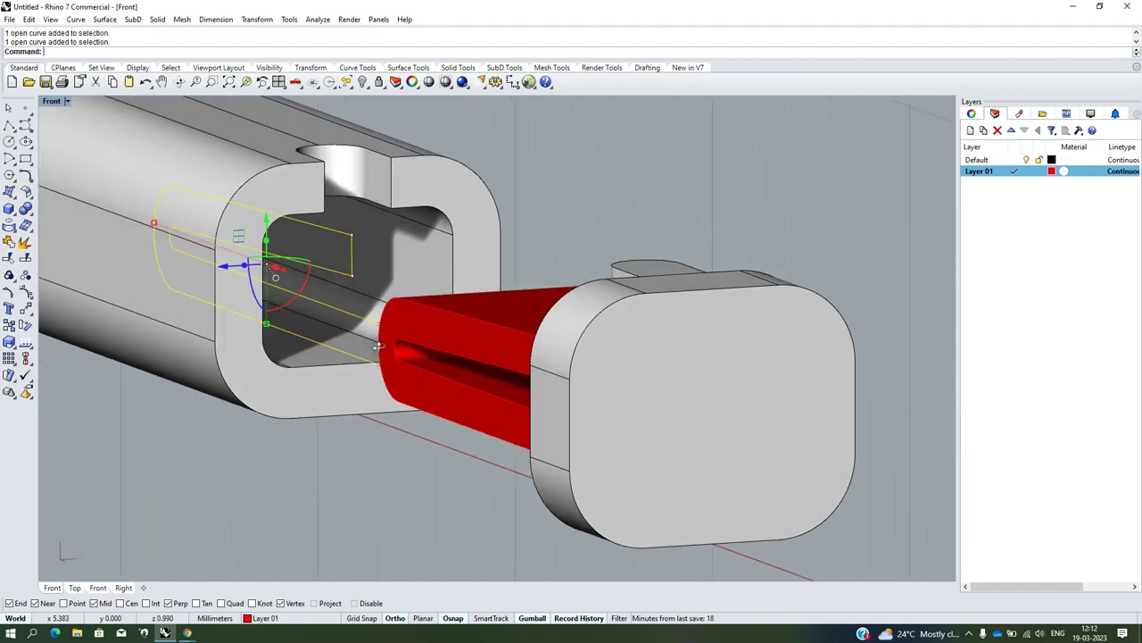
{"action": "key", "text": "Delete"}
{"action": "scroll", "coordinate": [482, 328], "scroll_direction": "down", "scroll_amount": 5}
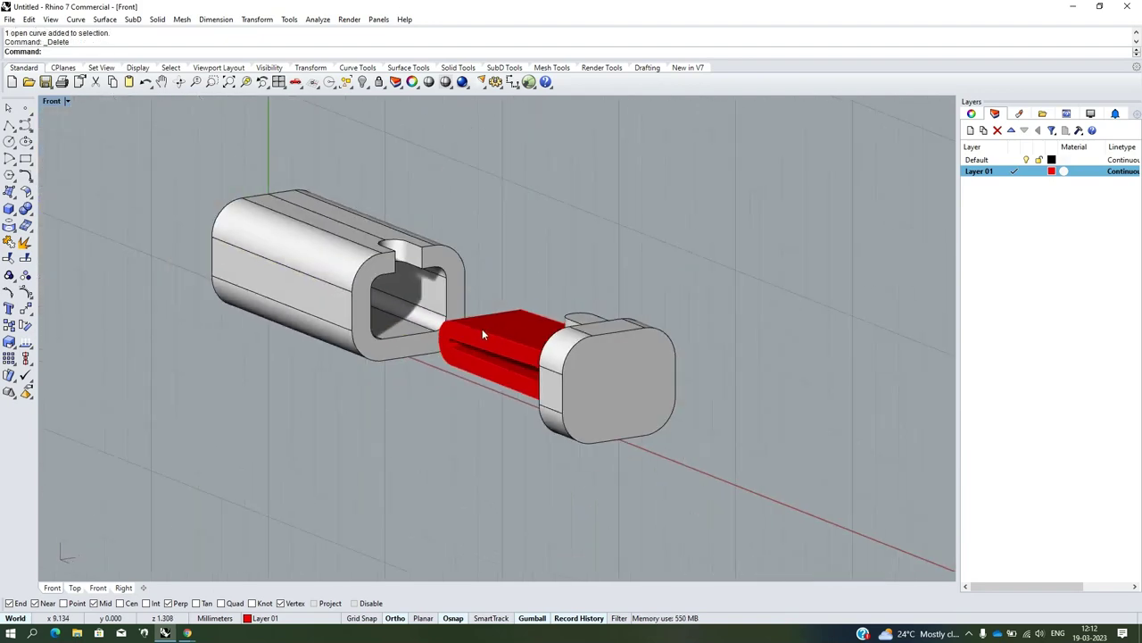
{"action": "scroll", "coordinate": [482, 328], "scroll_direction": "down", "scroll_amount": 3}
Orbit to a side-on view and select the white block on the end cap
{"action": "mouse_move", "coordinate": [482, 329]}
{"action": "right_mouse_down"}
{"action": "mouse_move", "coordinate": [591, 351]}
{"action": "mouse_move", "coordinate": [607, 327]}
{"action": "right_mouse_up"}
{"action": "scroll", "coordinate": [718, 314], "scroll_direction": "up", "scroll_amount": 3}
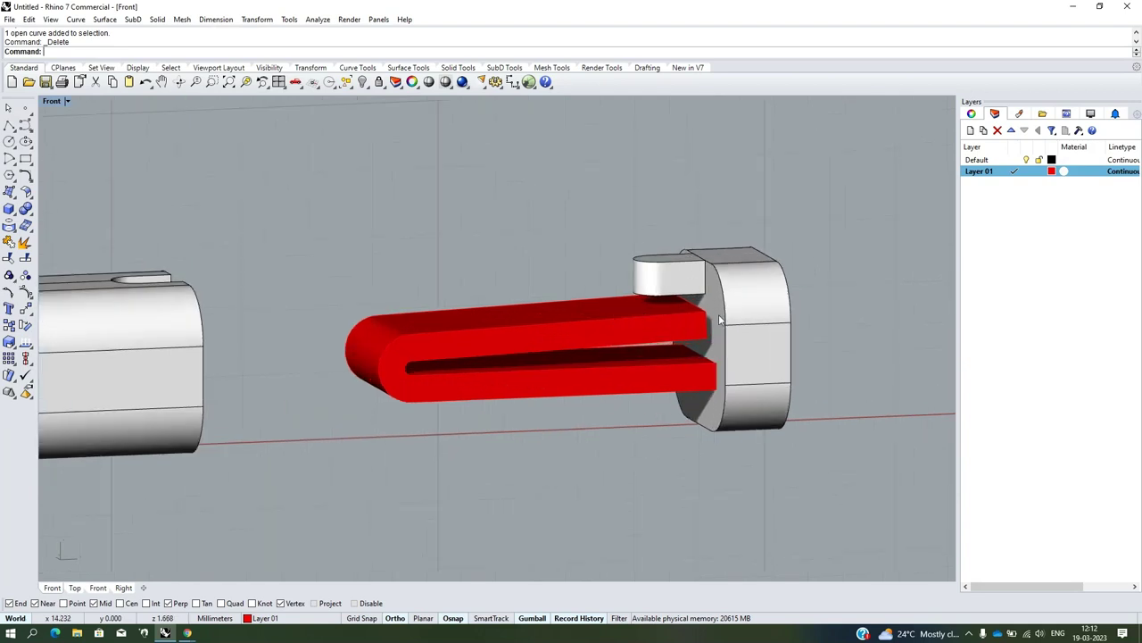
{"action": "scroll", "coordinate": [714, 313], "scroll_direction": "down", "scroll_amount": 3}
{"action": "scroll", "coordinate": [706, 308], "scroll_direction": "up", "scroll_amount": 4}
{"action": "scroll", "coordinate": [678, 329], "scroll_direction": "up", "scroll_amount": 3}
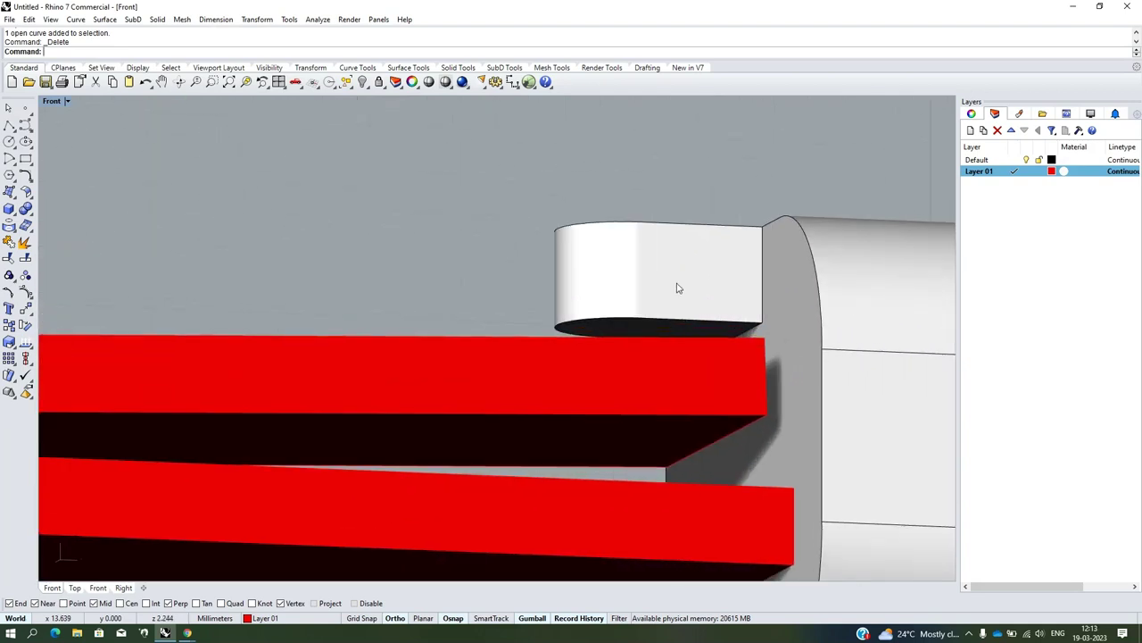
{"action": "left_click", "coordinate": [677, 287]}
{"action": "scroll", "coordinate": [676, 259], "scroll_direction": "down", "scroll_amount": 3}
{"action": "scroll", "coordinate": [672, 268], "scroll_direction": "up", "scroll_amount": 1}
Align the Gumball to the CPlane and scale the white block down about 0.895 mm onto the red arm
{"action": "scroll", "coordinate": [669, 273], "scroll_direction": "up", "scroll_amount": 1}
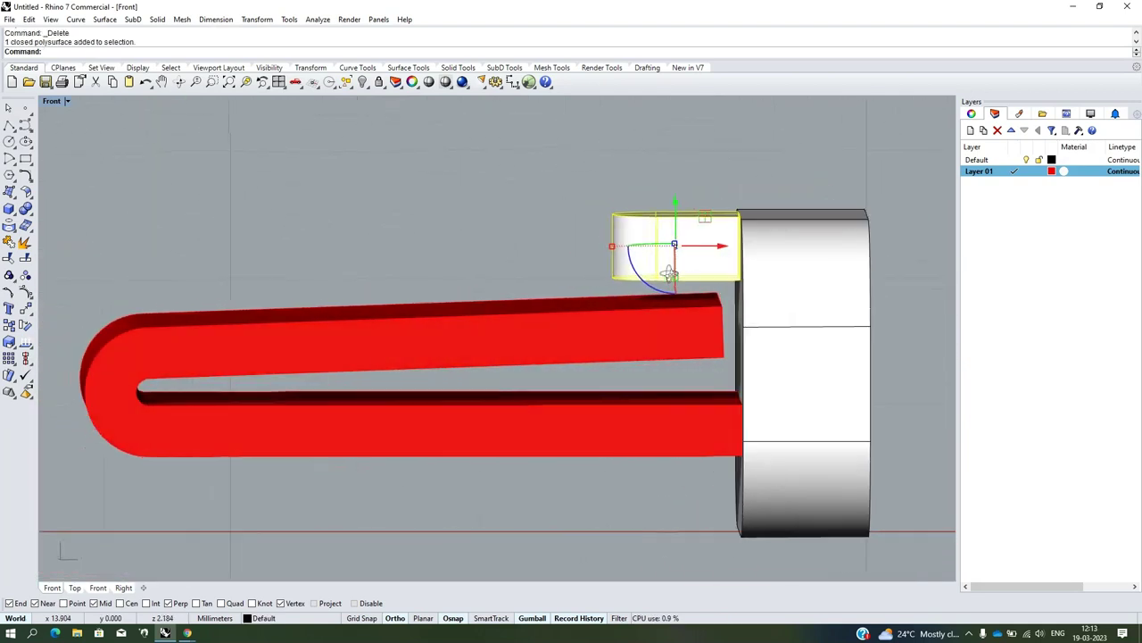
{"action": "scroll", "coordinate": [675, 268], "scroll_direction": "up", "scroll_amount": 1}
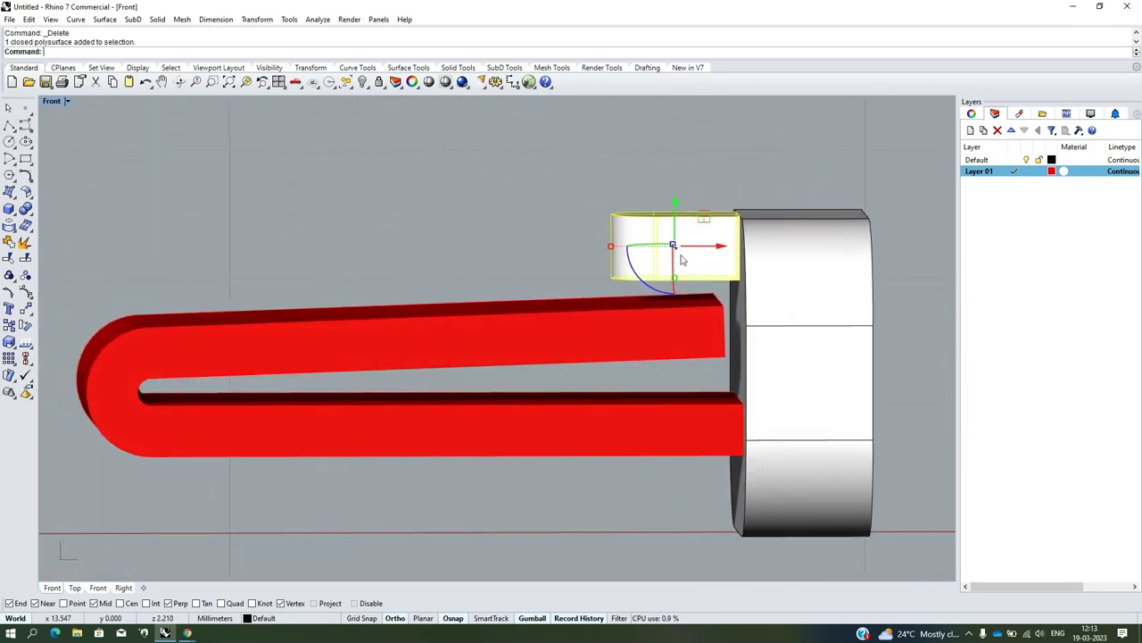
{"action": "right_click", "coordinate": [541, 619]}
{"action": "left_click", "coordinate": [582, 496]}
{"action": "right_click_drag", "start_coordinate": [536, 482], "coordinate": [654, 290], "text": "ctrl+shift"}
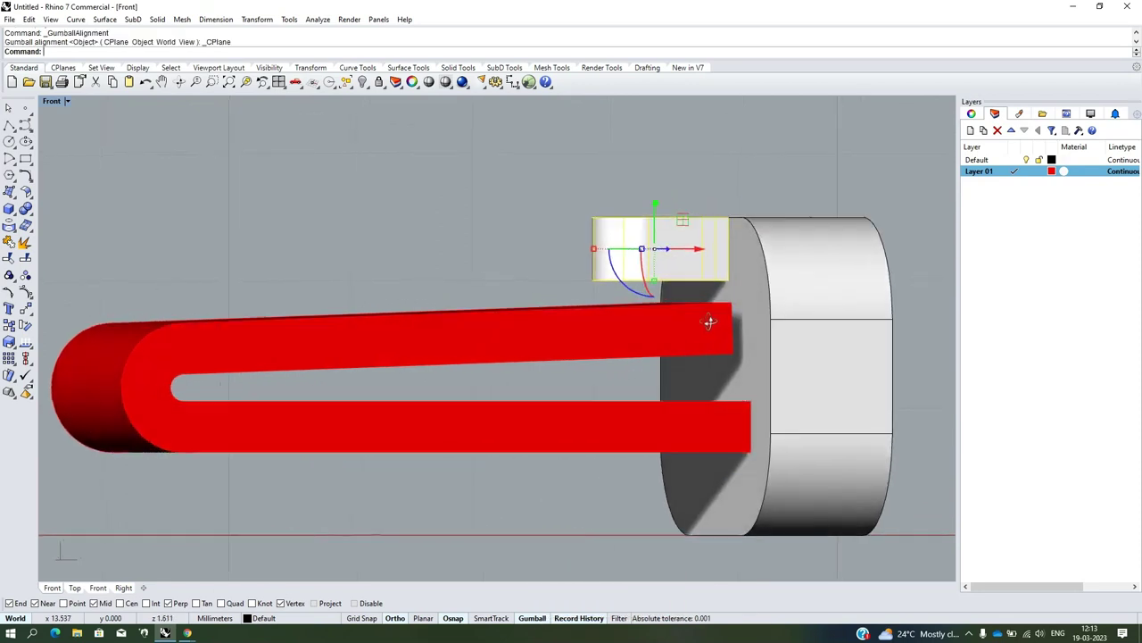
{"action": "mouse_move", "coordinate": [655, 290]}
{"action": "left_mouse_down"}
{"action": "mouse_move", "coordinate": [653, 384]}
{"action": "mouse_move", "coordinate": [656, 369]}
{"action": "left_mouse_up"}
{"action": "mouse_move", "coordinate": [656, 368]}
{"action": "right_mouse_down", "text": "ctrl+shift"}
{"action": "mouse_move", "coordinate": [649, 306]}
{"action": "mouse_move", "coordinate": [709, 330]}
{"action": "mouse_move", "coordinate": [756, 301]}
{"action": "mouse_move", "coordinate": [714, 339]}
{"action": "right_mouse_up", "text": "ctrl+shift"}
{"action": "scroll", "coordinate": [710, 330], "scroll_direction": "up", "scroll_amount": 3}
{"action": "scroll", "coordinate": [710, 330], "scroll_direction": "up", "scroll_amount": 2}
{"action": "key", "text": "Escape"}
Reselect the stretched white block to check it, then clear the selection
{"action": "scroll", "coordinate": [707, 350], "scroll_direction": "up", "scroll_amount": 3}
{"action": "left_click", "coordinate": [707, 350]}
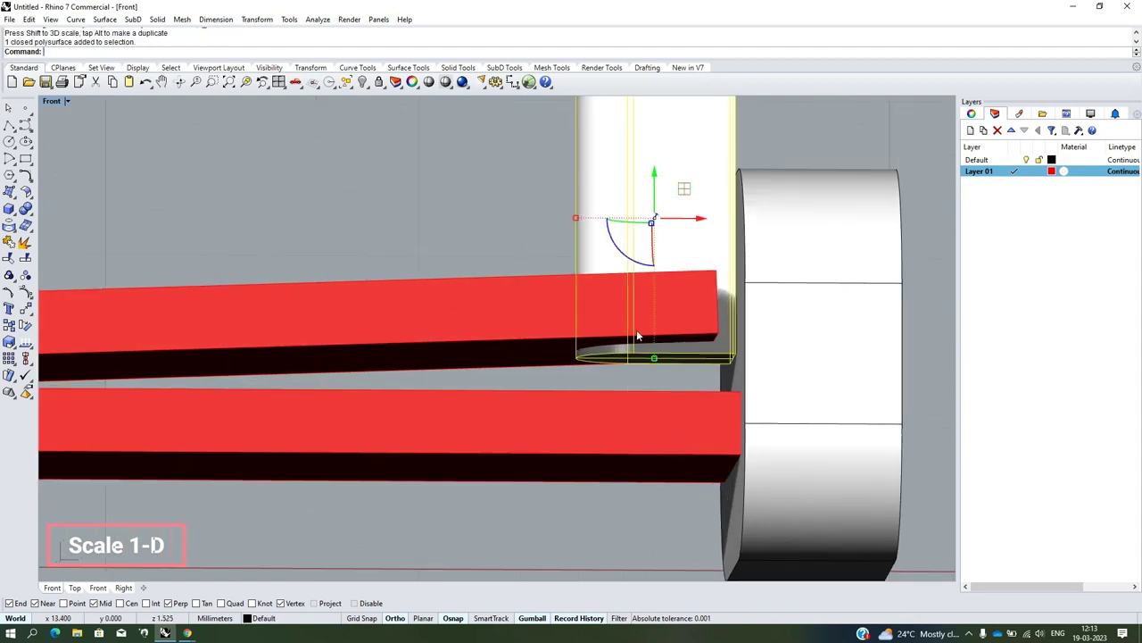
{"action": "scroll", "coordinate": [569, 346], "scroll_direction": "down", "scroll_amount": 3}
{"action": "left_click", "coordinate": [978, 302]}
{"action": "key", "text": "Escape"}
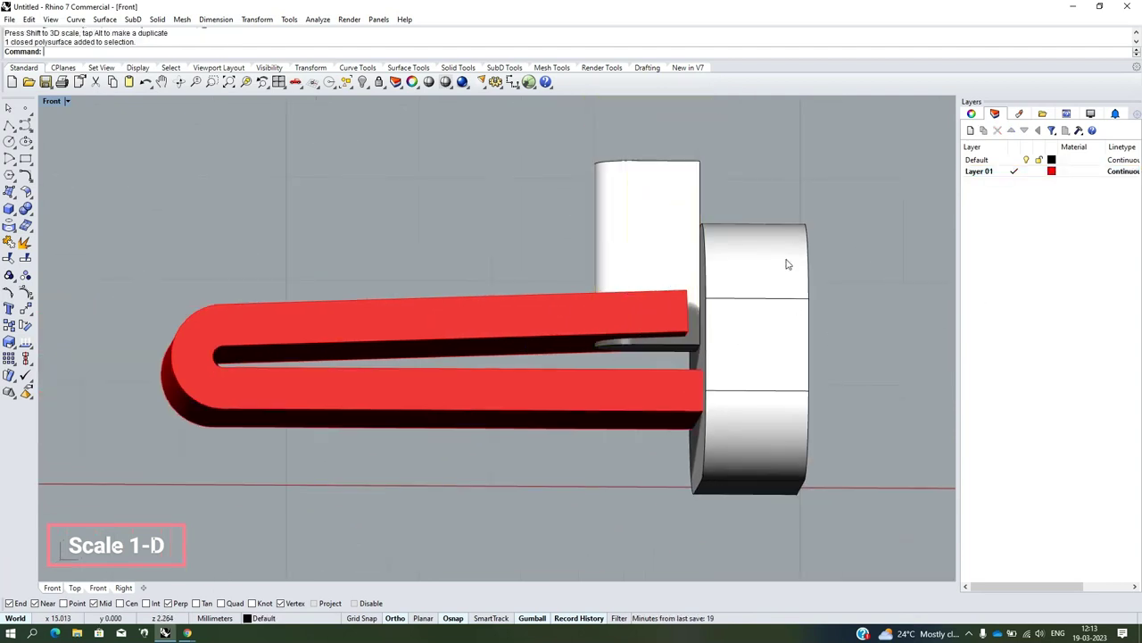
{"action": "scroll", "coordinate": [687, 294], "scroll_direction": "down", "scroll_amount": 2}
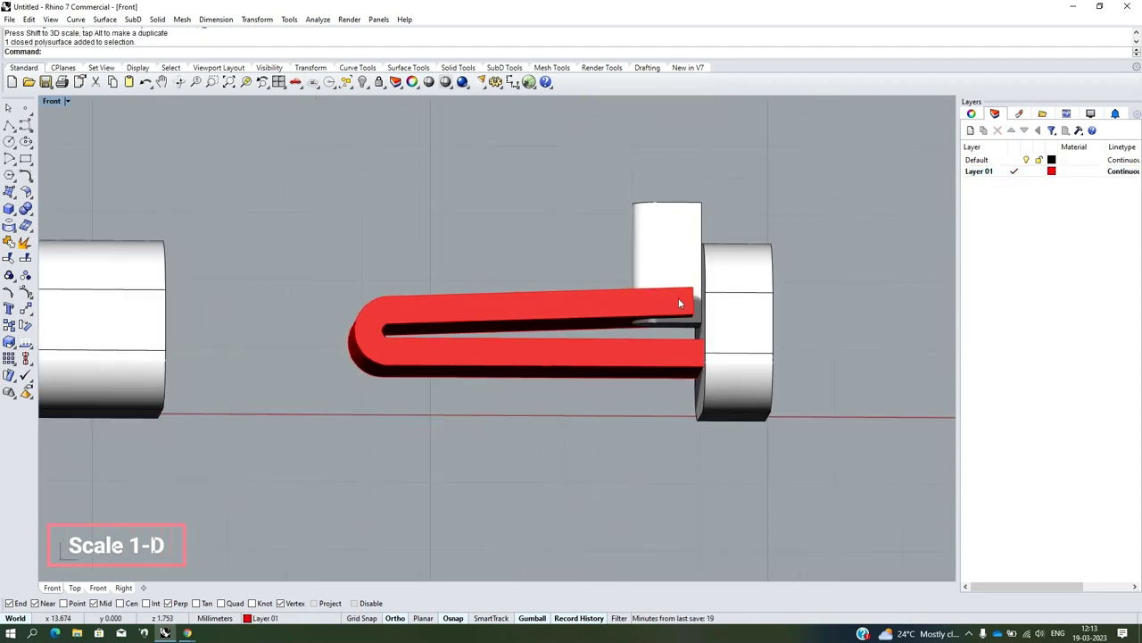
{"action": "left_click", "coordinate": [9, 127]}
Draw a line from its midpoint at the intersection lengthwise through the red clip and select it
{"action": "left_click", "coordinate": [59, 131]}
{"action": "scroll", "coordinate": [653, 259], "scroll_direction": "up", "scroll_amount": 2}
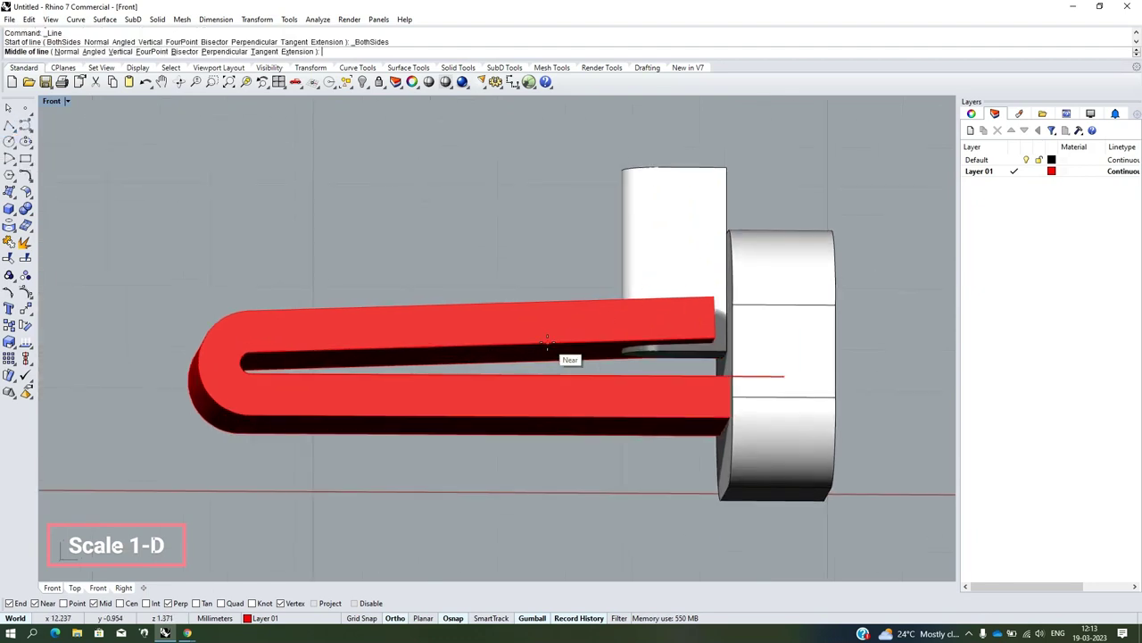
{"action": "left_click", "coordinate": [605, 345]}
{"action": "left_click", "coordinate": [714, 337]}
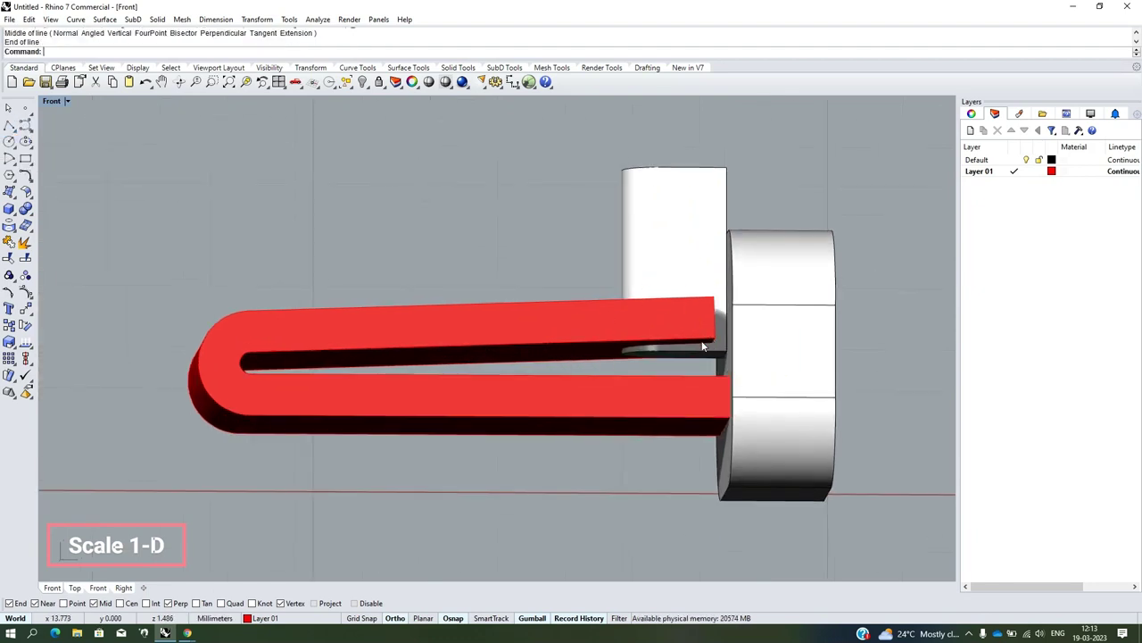
{"action": "left_click", "coordinate": [688, 337]}
{"action": "left_click", "coordinate": [723, 366]}
{"action": "scroll", "coordinate": [609, 276], "scroll_direction": "down", "scroll_amount": 2}
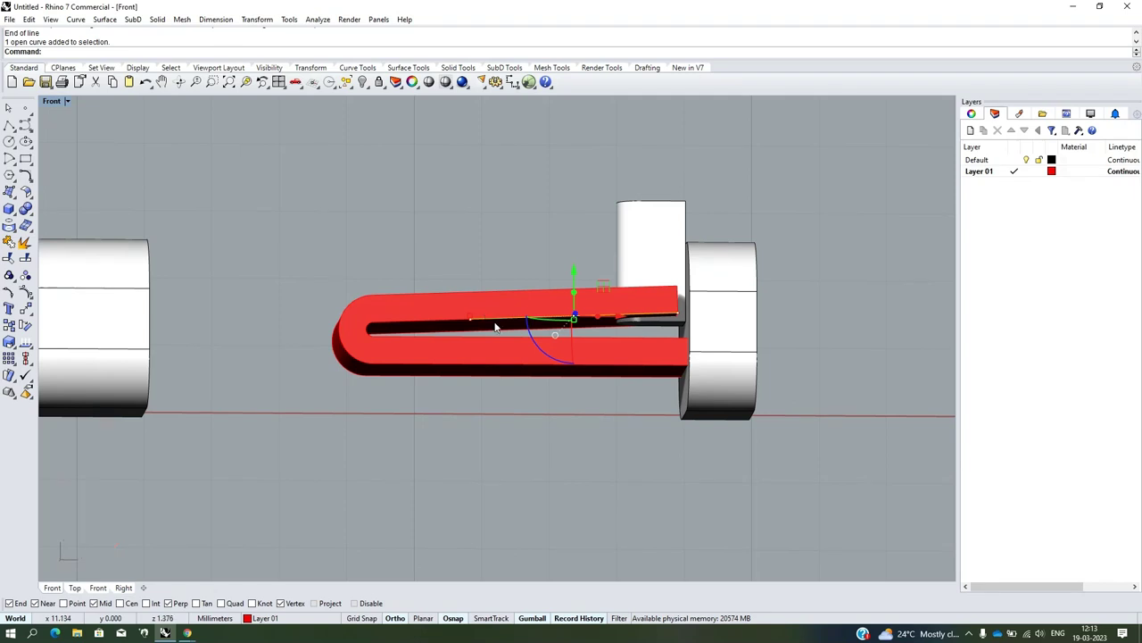
Align the Gumball to the line and stretch it 3.758 mm past the clip's curved end
{"action": "right_click", "coordinate": [536, 622]}
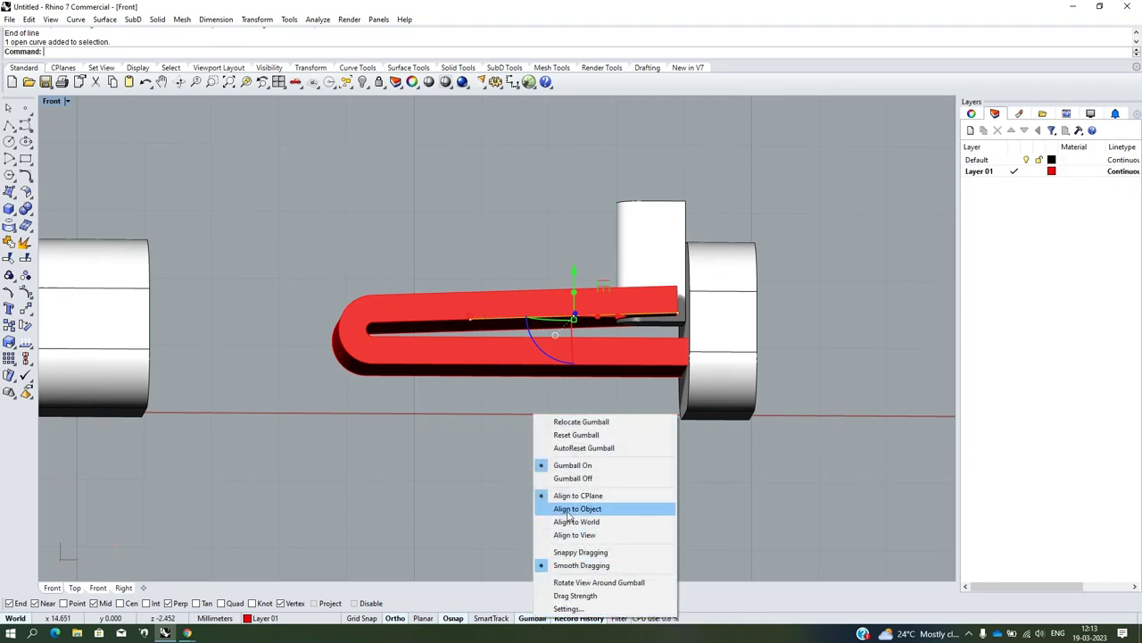
{"action": "left_click", "coordinate": [580, 508]}
{"action": "left_click_drag", "start_coordinate": [470, 321], "coordinate": [682, 311]}
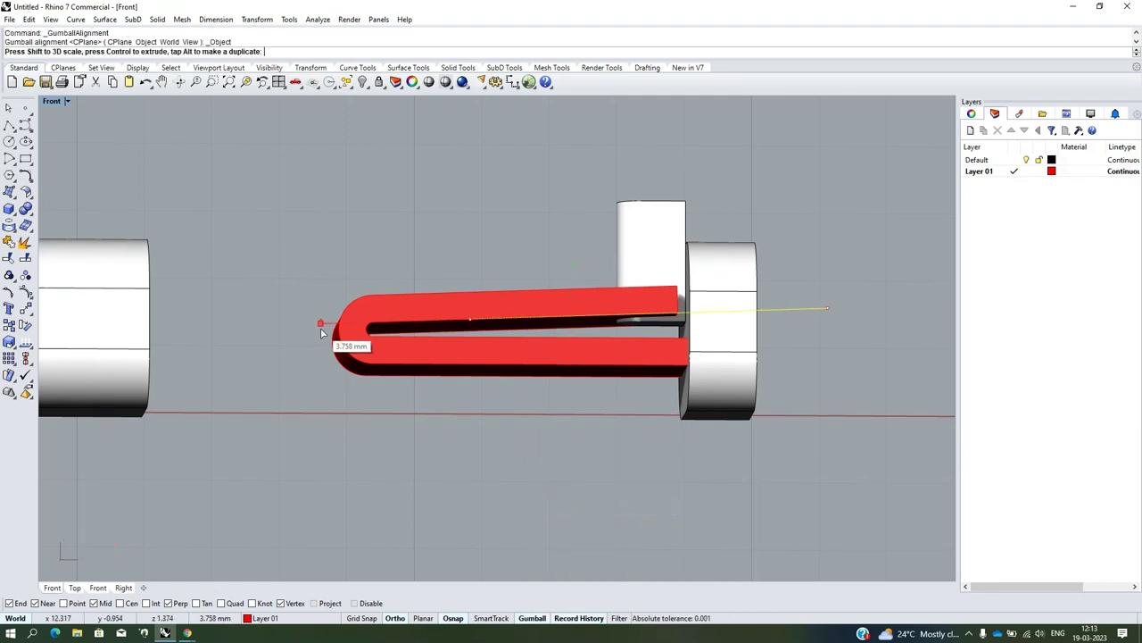
{"action": "scroll", "coordinate": [682, 311], "scroll_direction": "down", "scroll_amount": 2}
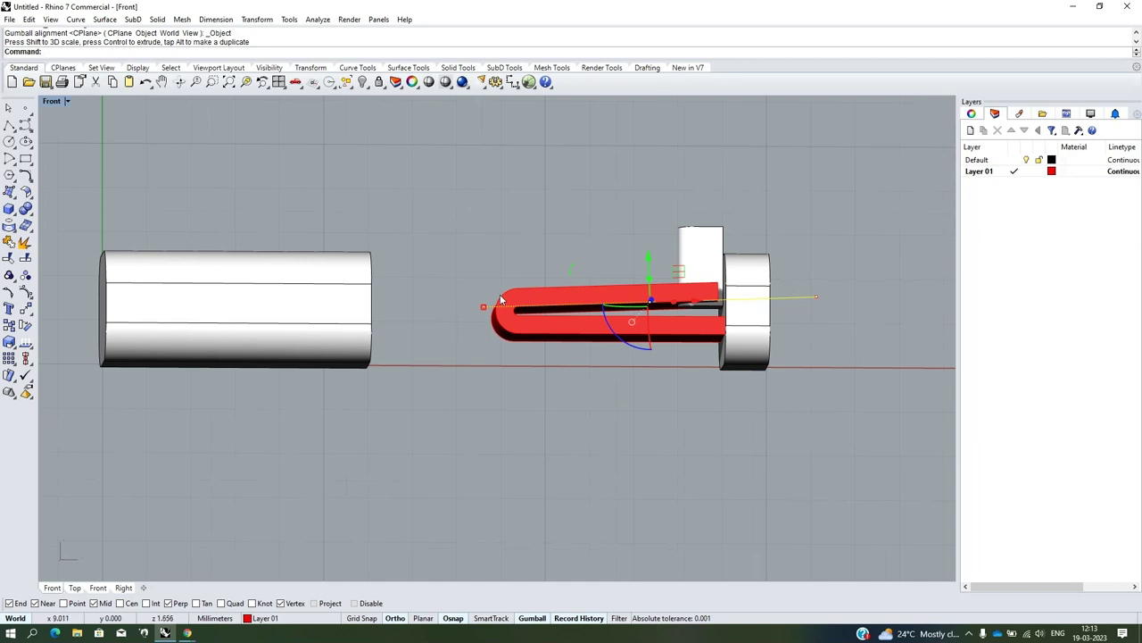
{"action": "scroll", "coordinate": [785, 322], "scroll_direction": "up", "scroll_amount": 1}
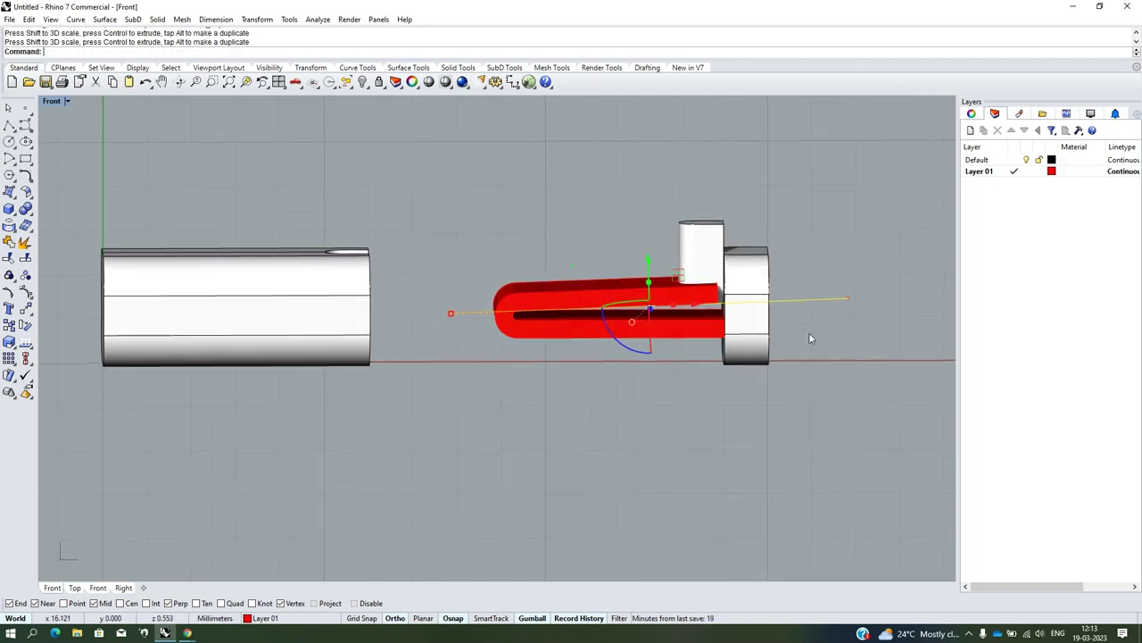
{"action": "scroll", "coordinate": [809, 332], "scroll_direction": "up", "scroll_amount": 2}
{"action": "scroll", "coordinate": [768, 344], "scroll_direction": "down", "scroll_amount": 1}
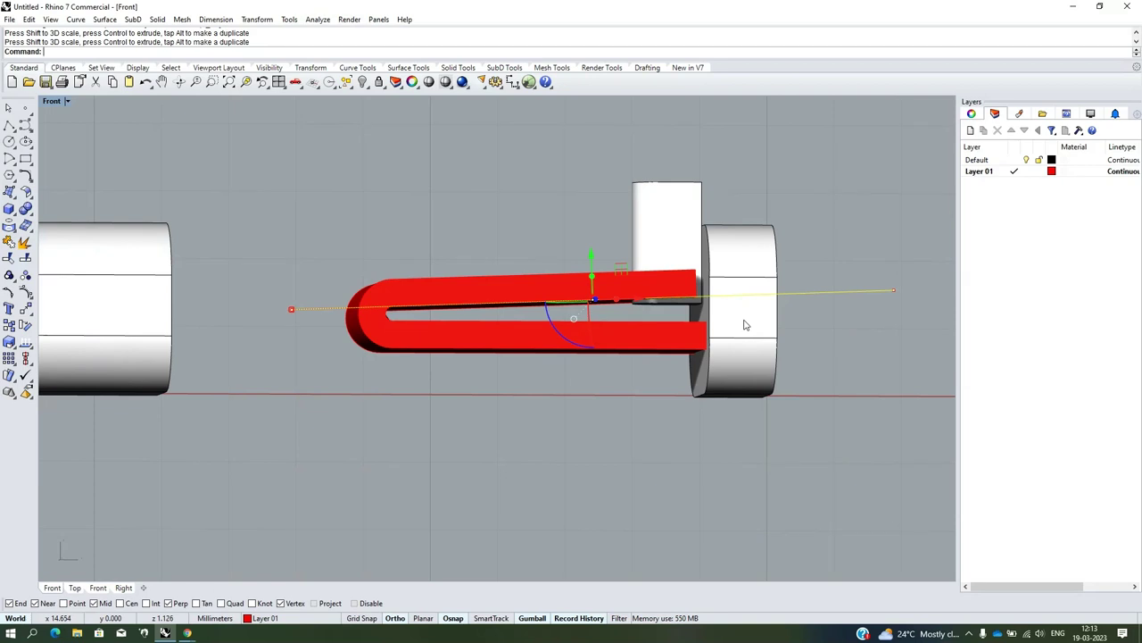
{"action": "left_click", "coordinate": [31, 215]}
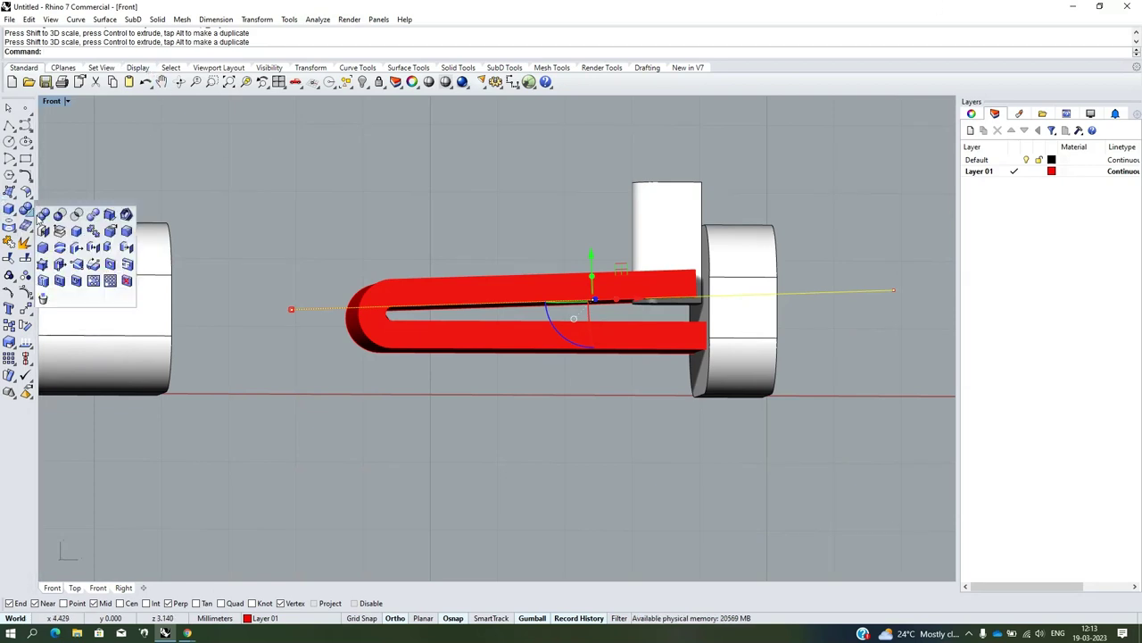
Start Wire Cut and choose the white block as the object to cut
{"action": "left_click", "coordinate": [59, 249]}
{"action": "left_click", "coordinate": [671, 243]}
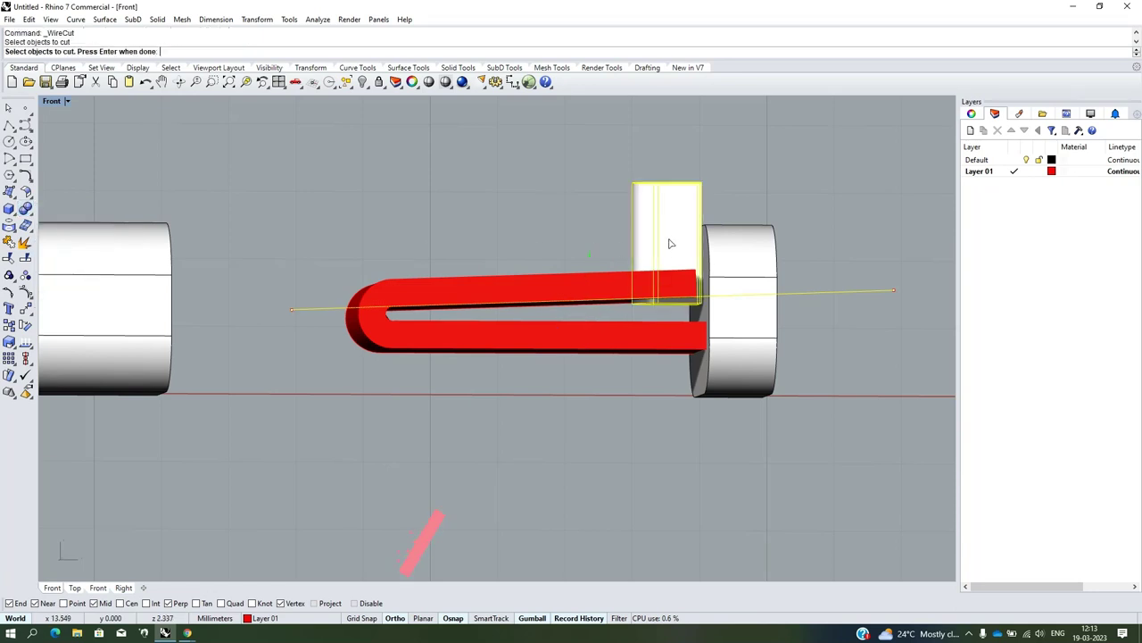
{"action": "key", "text": "Return"}
{"action": "right_click_drag", "start_coordinate": [668, 246], "coordinate": [703, 225]}
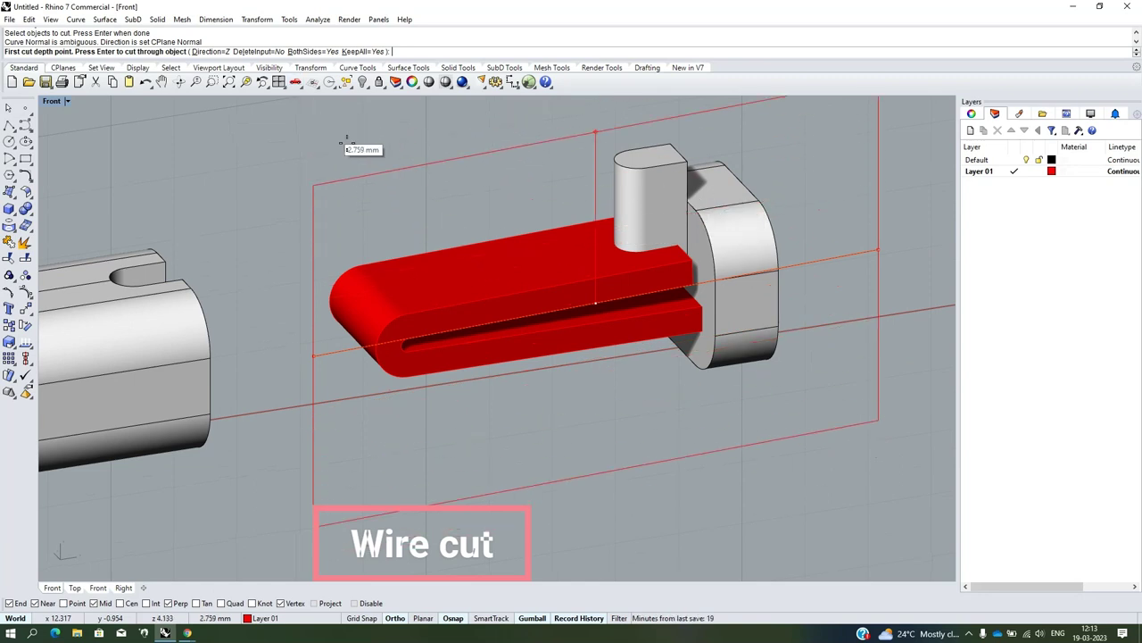
{"action": "right_click_drag", "start_coordinate": [357, 147], "coordinate": [306, 173]}
Set the cut direction to Y and pick both depth points to complete the cut
{"action": "left_click", "coordinate": [211, 52]}
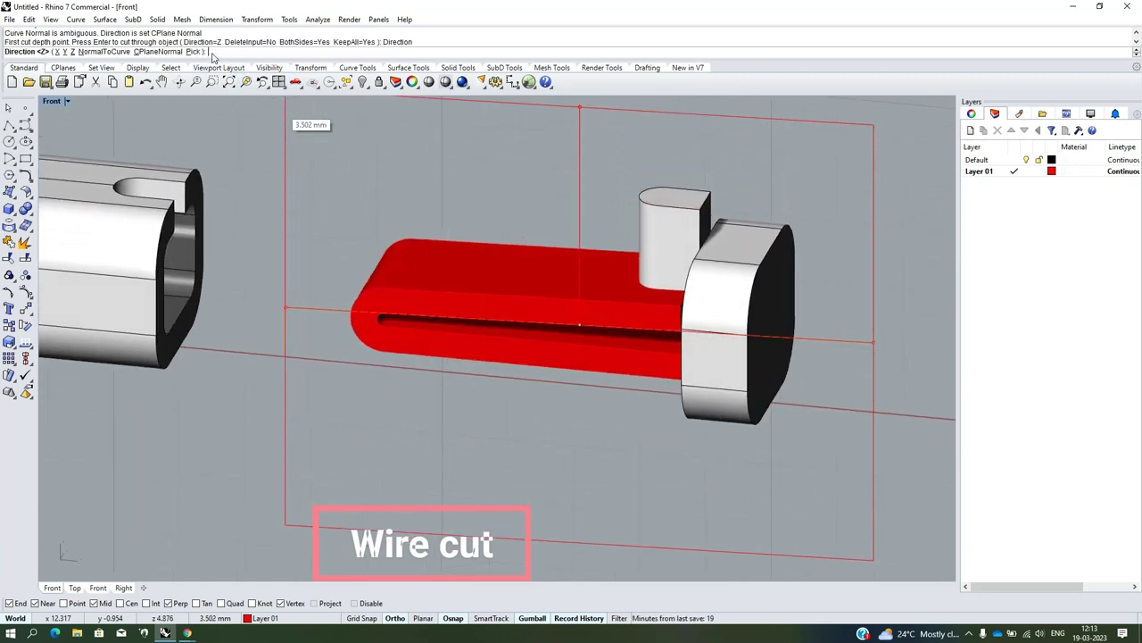
{"action": "left_click", "coordinate": [65, 51]}
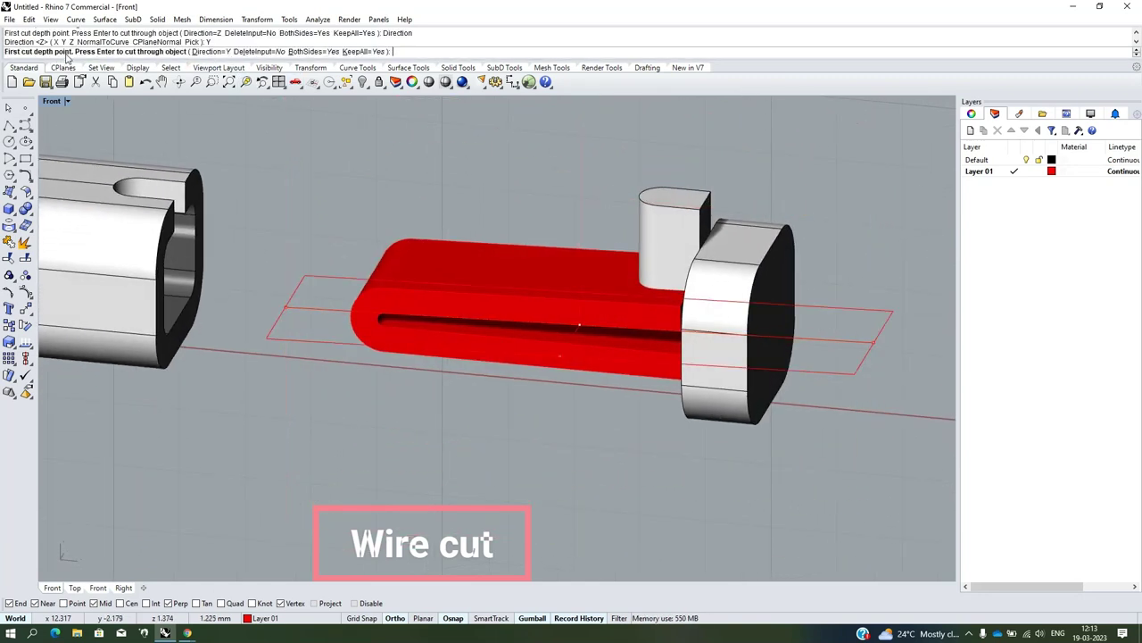
{"action": "left_click", "coordinate": [673, 172]}
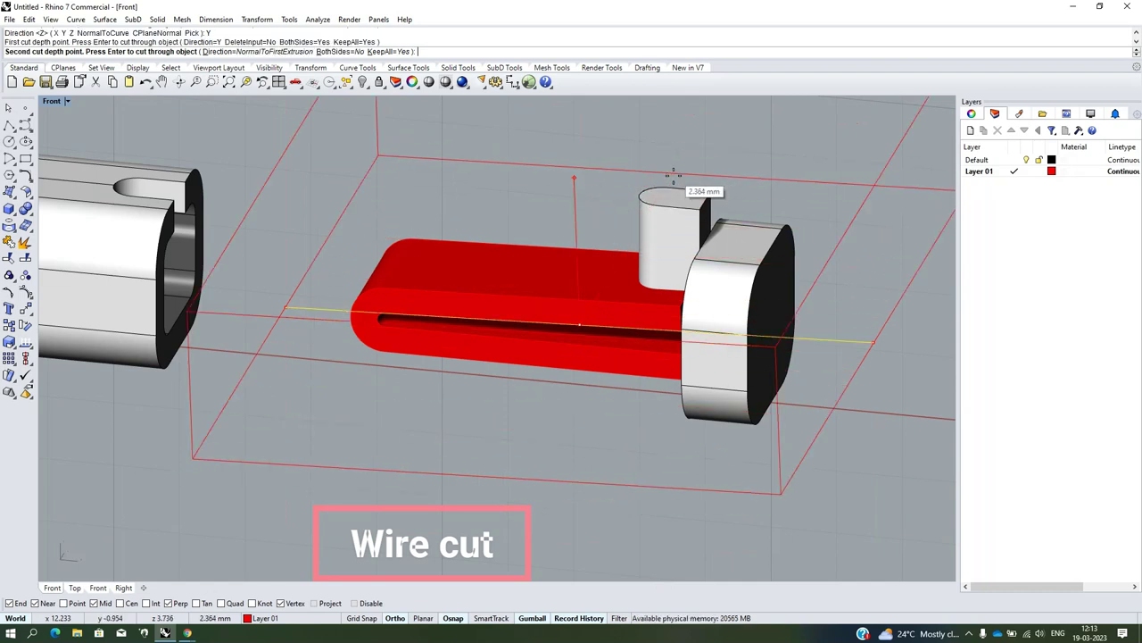
{"action": "key", "text": "Home"}
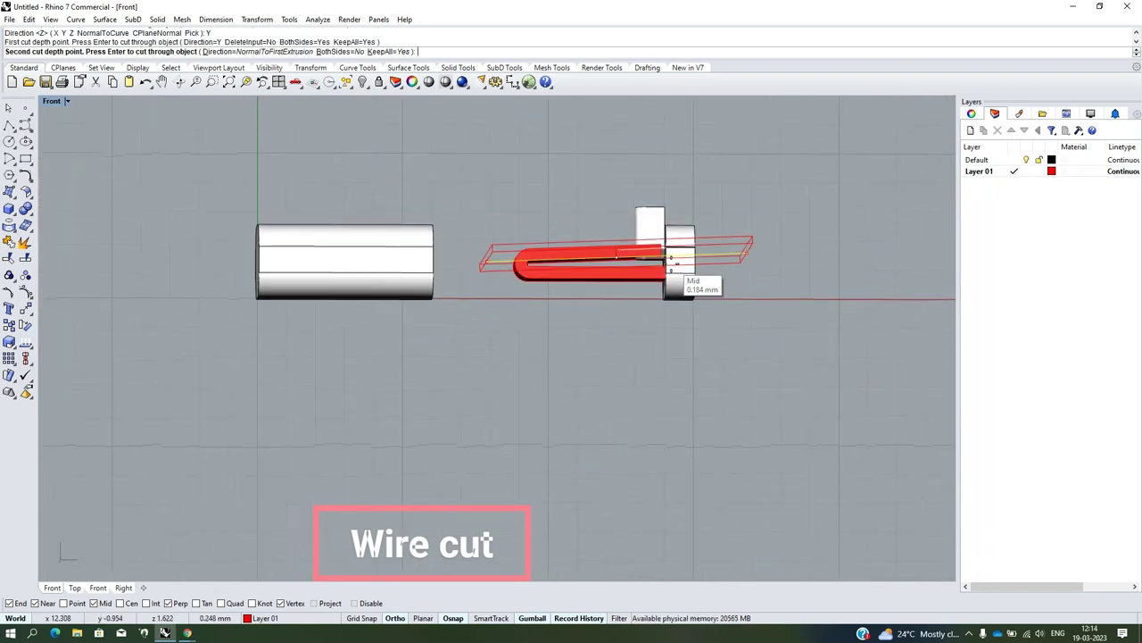
{"action": "scroll", "coordinate": [662, 330], "scroll_direction": "up", "scroll_amount": 2}
{"action": "left_click", "coordinate": [662, 332]}
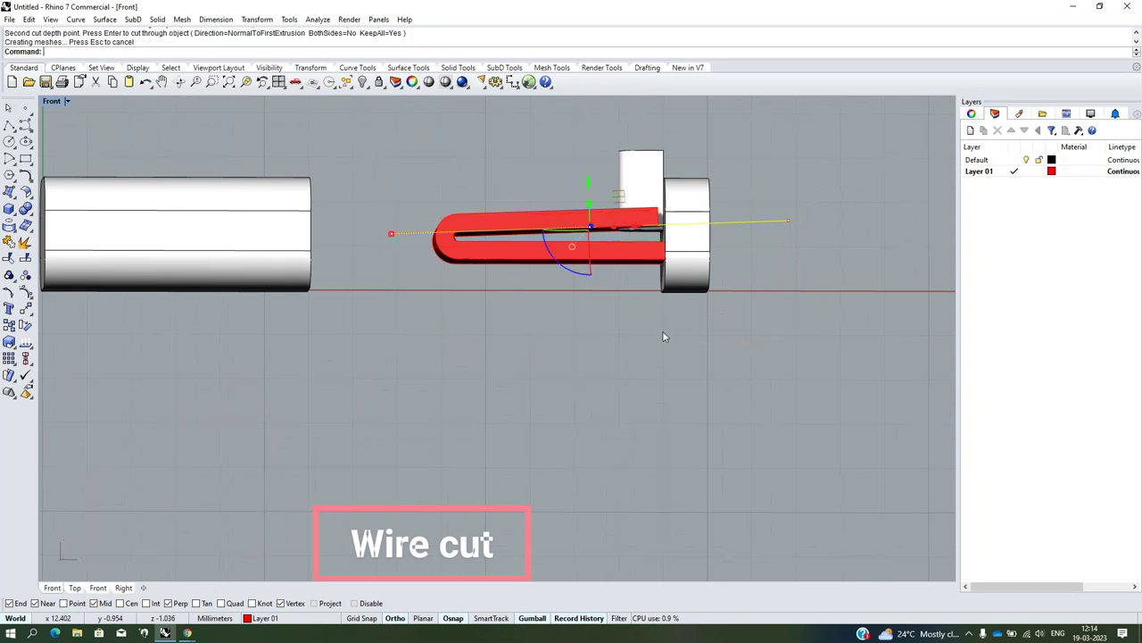
{"action": "key", "text": "Return"}
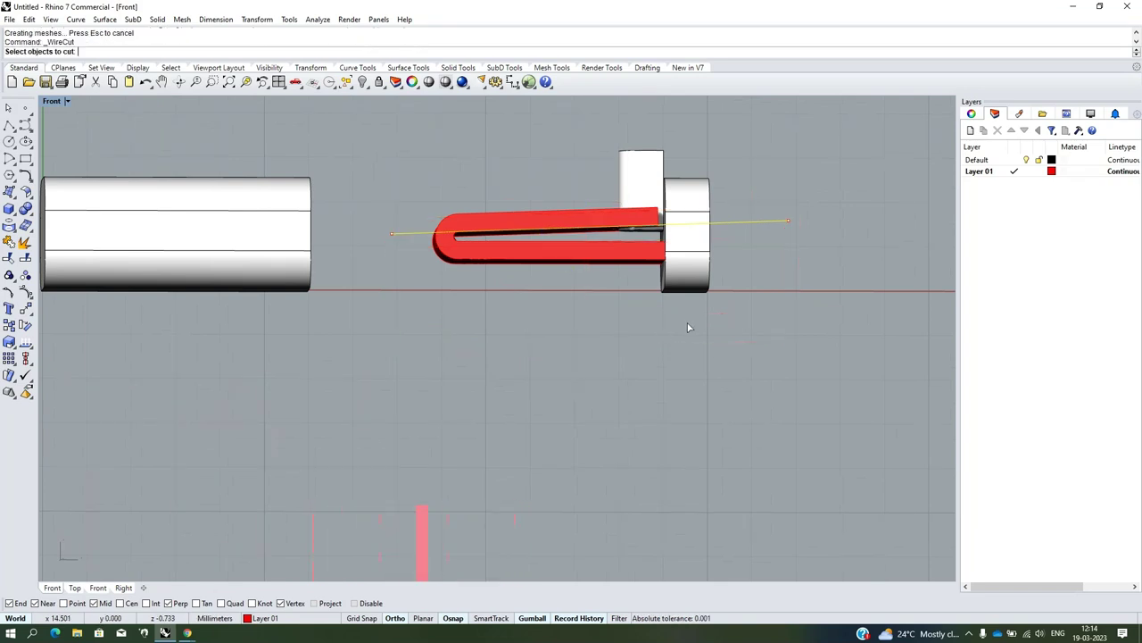
{"action": "key", "text": "Escape"}
{"action": "scroll", "coordinate": [643, 230], "scroll_direction": "up", "scroll_amount": 5}
Delete the thin cut-off sliver and the straight guide line
{"action": "left_click", "coordinate": [645, 207]}
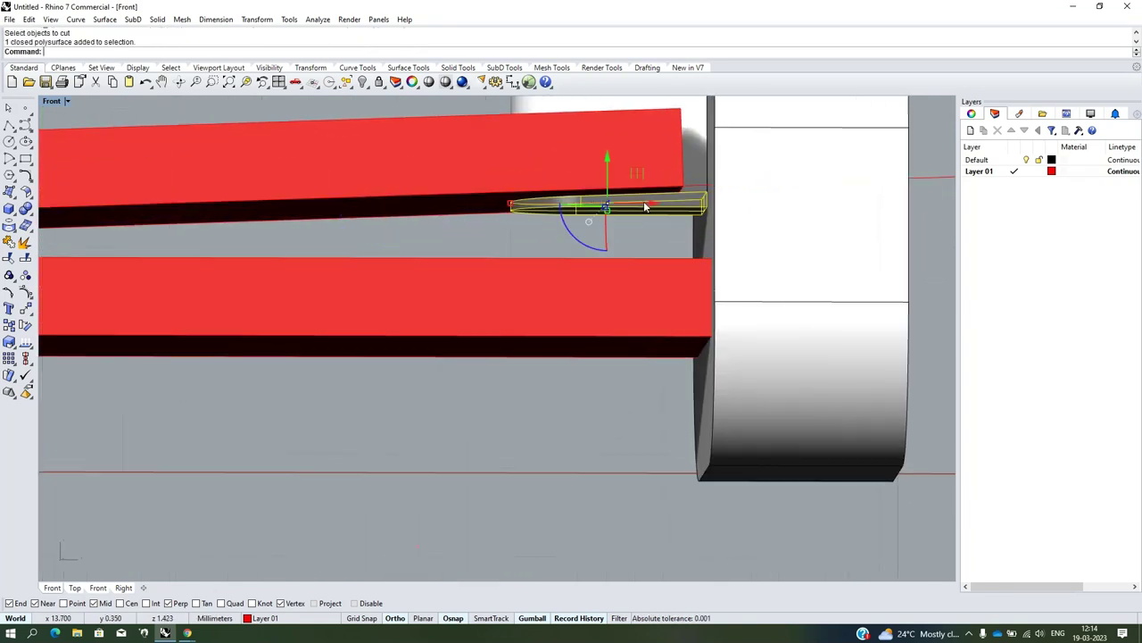
{"action": "scroll", "coordinate": [645, 206], "scroll_direction": "down", "scroll_amount": 5}
{"action": "key", "text": "Delete"}
{"action": "mouse_move", "coordinate": [633, 257]}
{"action": "right_mouse_down", "text": "ctrl+shift"}
{"action": "mouse_move", "coordinate": [703, 252]}
{"action": "mouse_move", "coordinate": [819, 181]}
{"action": "right_mouse_up", "text": "ctrl+shift"}
{"action": "left_click", "coordinate": [794, 209]}
{"action": "key", "text": "Delete"}
{"action": "mouse_move", "coordinate": [710, 303]}
{"action": "right_mouse_down", "text": "ctrl+shift"}
{"action": "mouse_move", "coordinate": [711, 256]}
{"action": "mouse_move", "coordinate": [619, 308]}
{"action": "right_mouse_up", "text": "ctrl+shift"}
Align the Gumball to the CPlane and start sliding the white rounded peg along X
{"action": "right_click", "coordinate": [539, 622]}
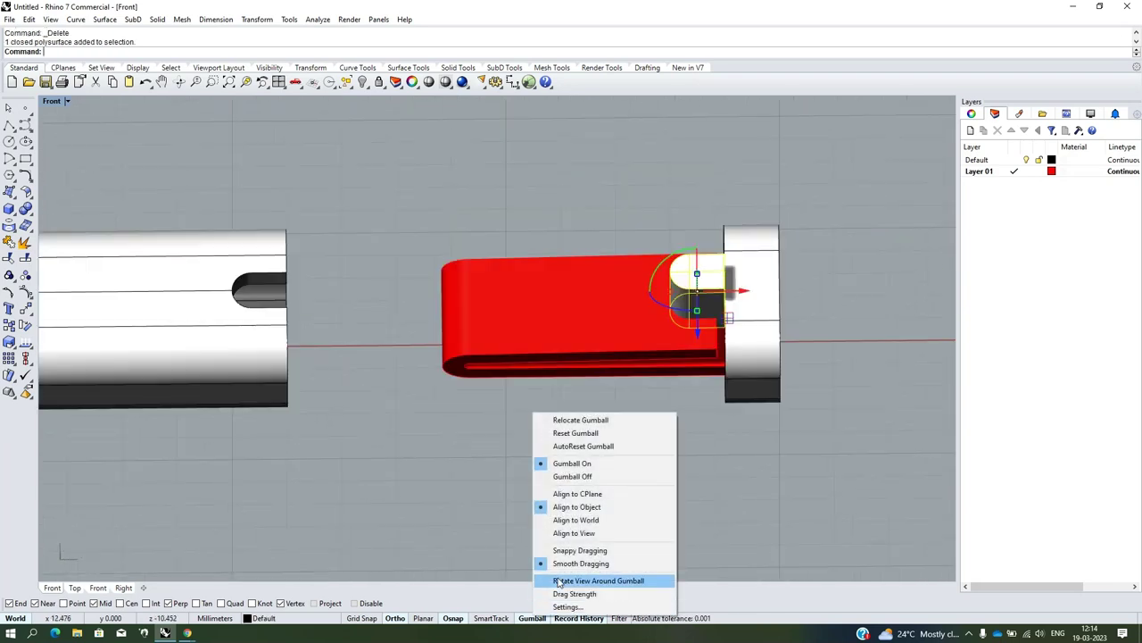
{"action": "left_click", "coordinate": [576, 494]}
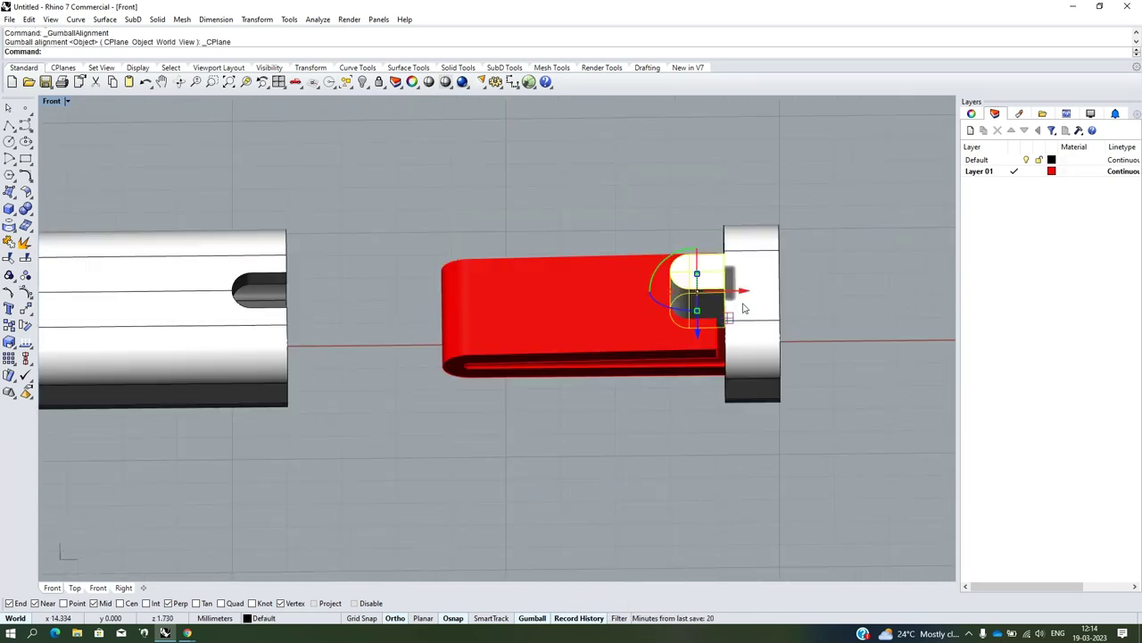
{"action": "left_click", "coordinate": [705, 290]}
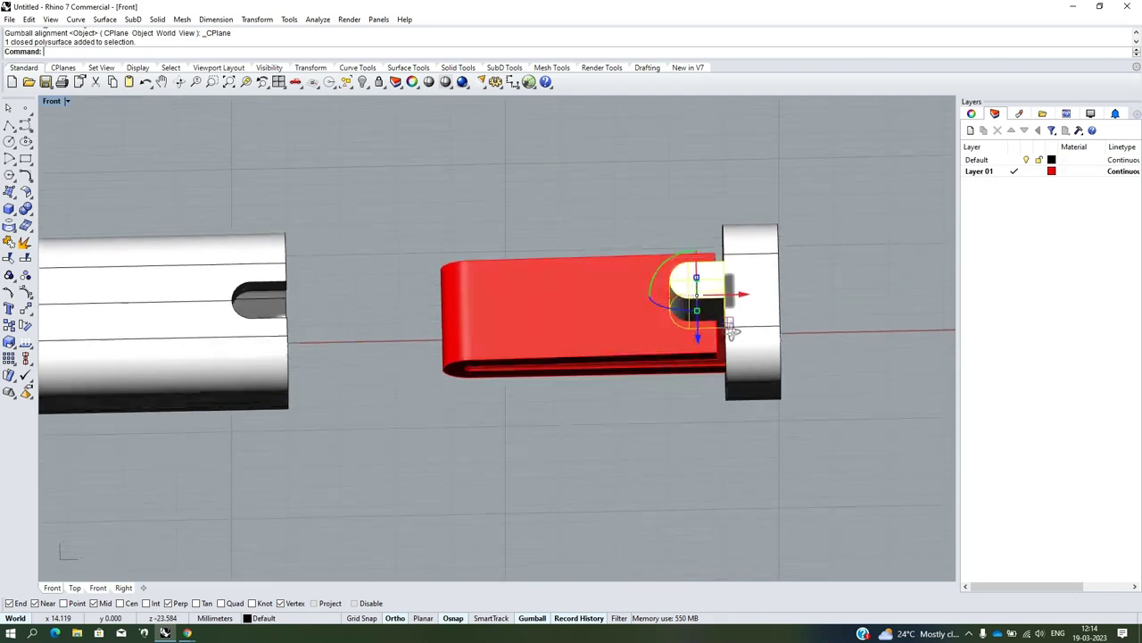
{"action": "left_click_drag", "start_coordinate": [745, 299], "coordinate": [724, 294]}
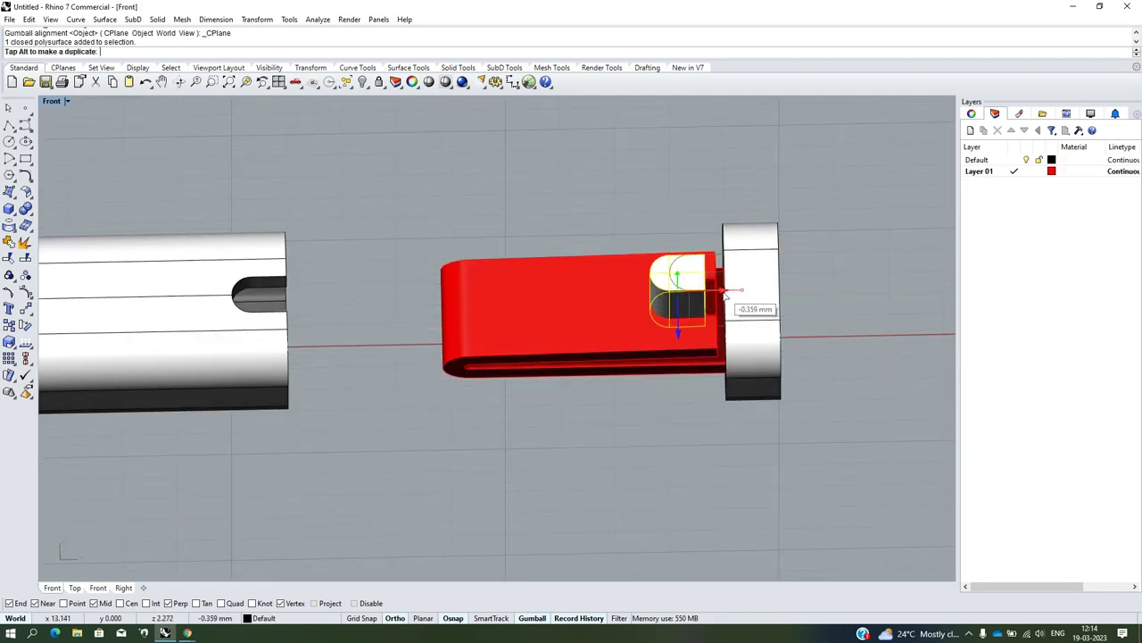
Move the peg 8 mm left along X, switch to Top view, and slightly resize it
{"action": "type", "text": "8"}
{"action": "key", "text": "Return"}
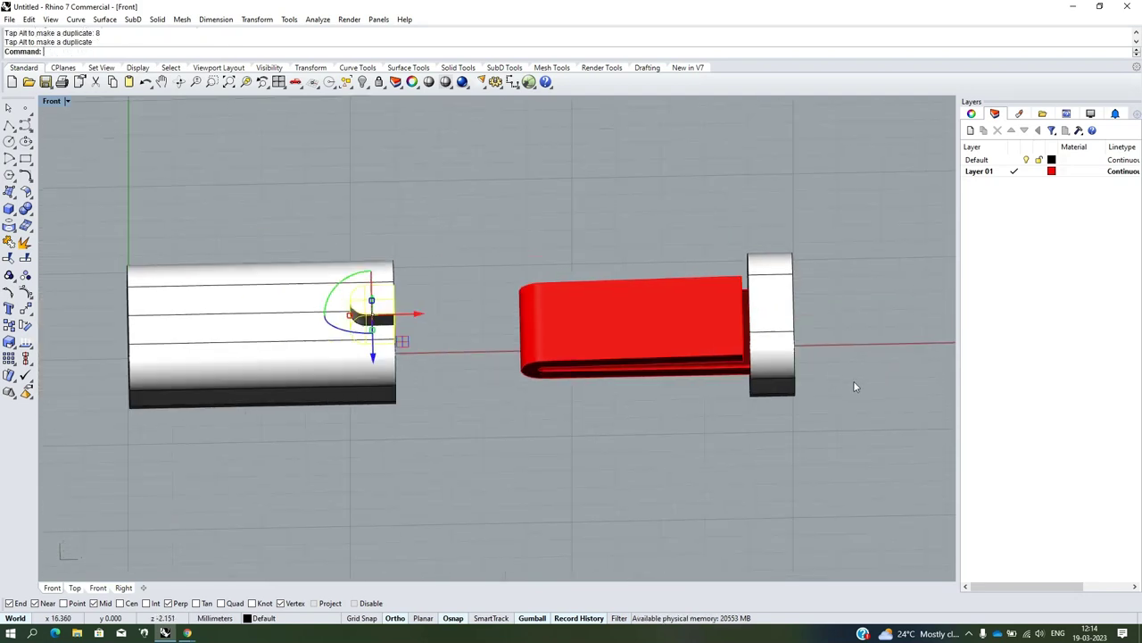
{"action": "scroll", "coordinate": [395, 313], "scroll_direction": "up", "scroll_amount": 3}
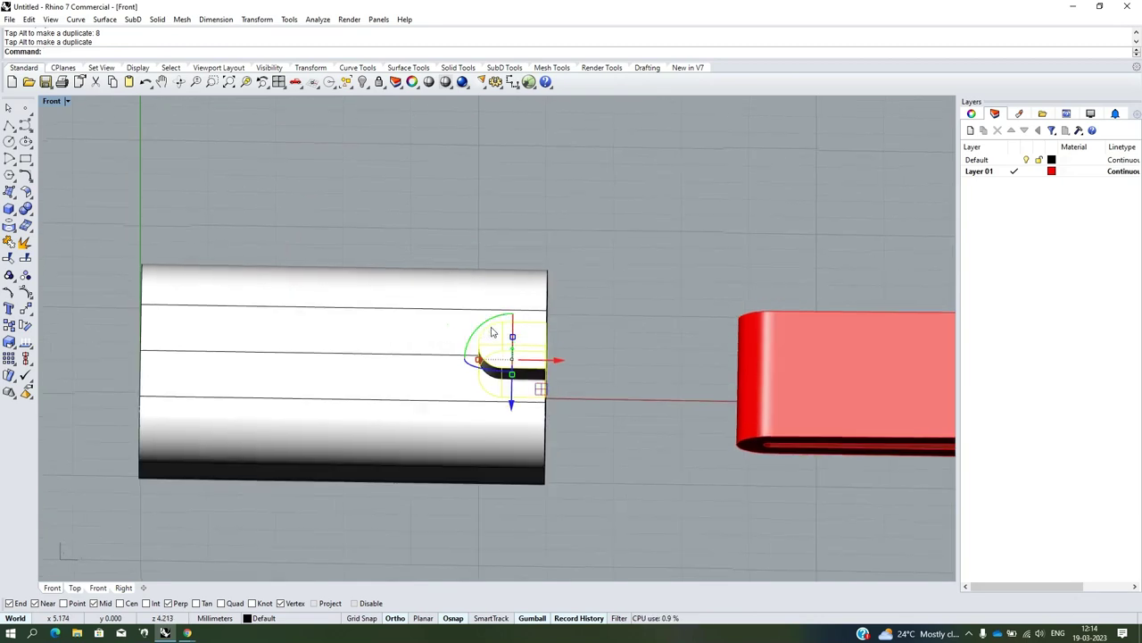
{"action": "type", "text": "Top"}
{"action": "key", "text": "Return"}
{"action": "scroll", "coordinate": [509, 344], "scroll_direction": "up", "scroll_amount": 2}
{"action": "scroll", "coordinate": [525, 351], "scroll_direction": "up", "scroll_amount": 2}
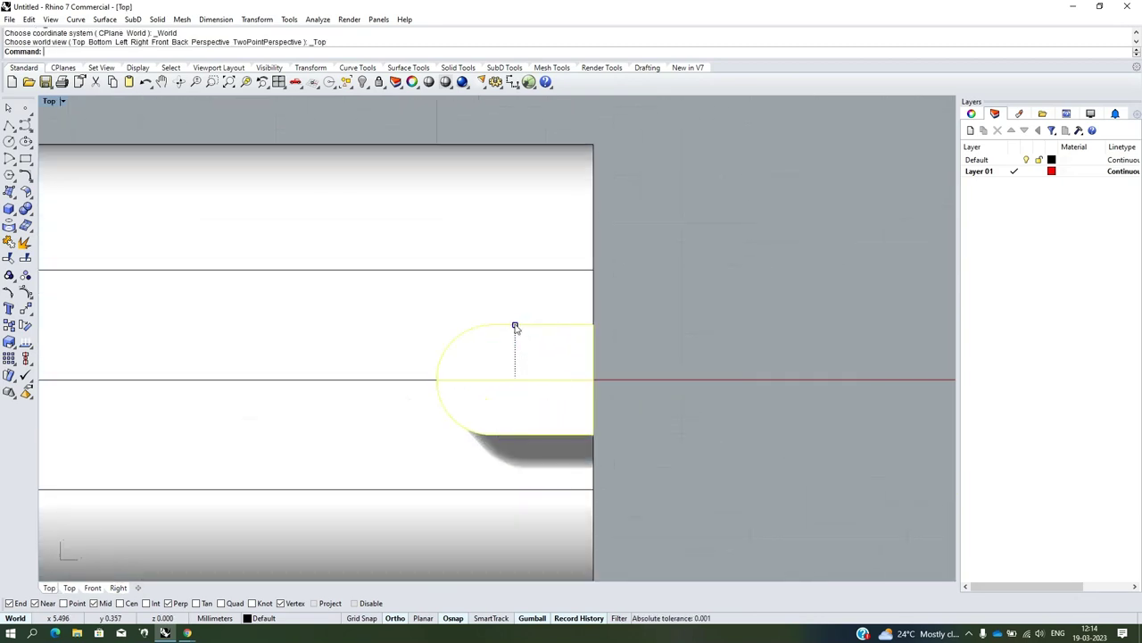
{"action": "left_click_drag", "start_coordinate": [515, 327], "coordinate": [516, 329]}
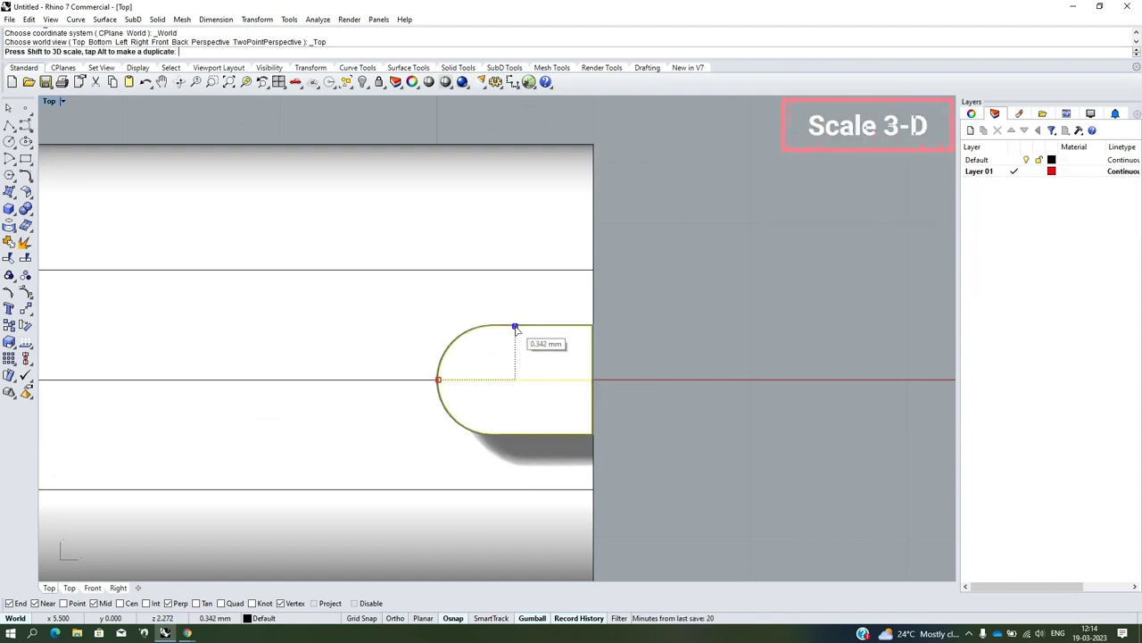
{"action": "left_click_drag", "start_coordinate": [515, 330], "coordinate": [516, 332]}
Reselect the rounded peg and nudge it slightly right along X
{"action": "mouse_move", "coordinate": [456, 415]}
{"action": "right_mouse_down", "text": "ctrl+shift"}
{"action": "mouse_move", "coordinate": [409, 295]}
{"action": "mouse_move", "coordinate": [385, 393]}
{"action": "mouse_move", "coordinate": [599, 355]}
{"action": "right_mouse_up", "text": "ctrl+shift"}
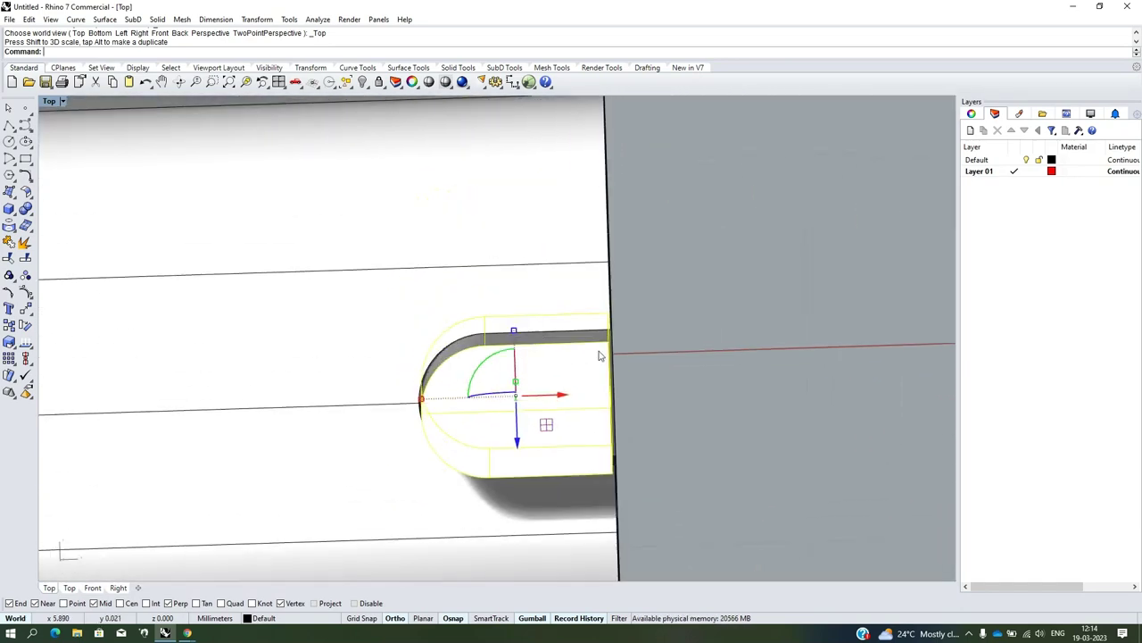
{"action": "mouse_move", "coordinate": [676, 364]}
{"action": "right_mouse_down", "text": "ctrl+shift"}
{"action": "mouse_move", "coordinate": [594, 304]}
{"action": "mouse_move", "coordinate": [755, 366]}
{"action": "mouse_move", "coordinate": [582, 339]}
{"action": "mouse_move", "coordinate": [620, 354]}
{"action": "mouse_move", "coordinate": [622, 383]}
{"action": "right_mouse_up", "text": "ctrl+shift"}
{"action": "left_click", "coordinate": [622, 383]}
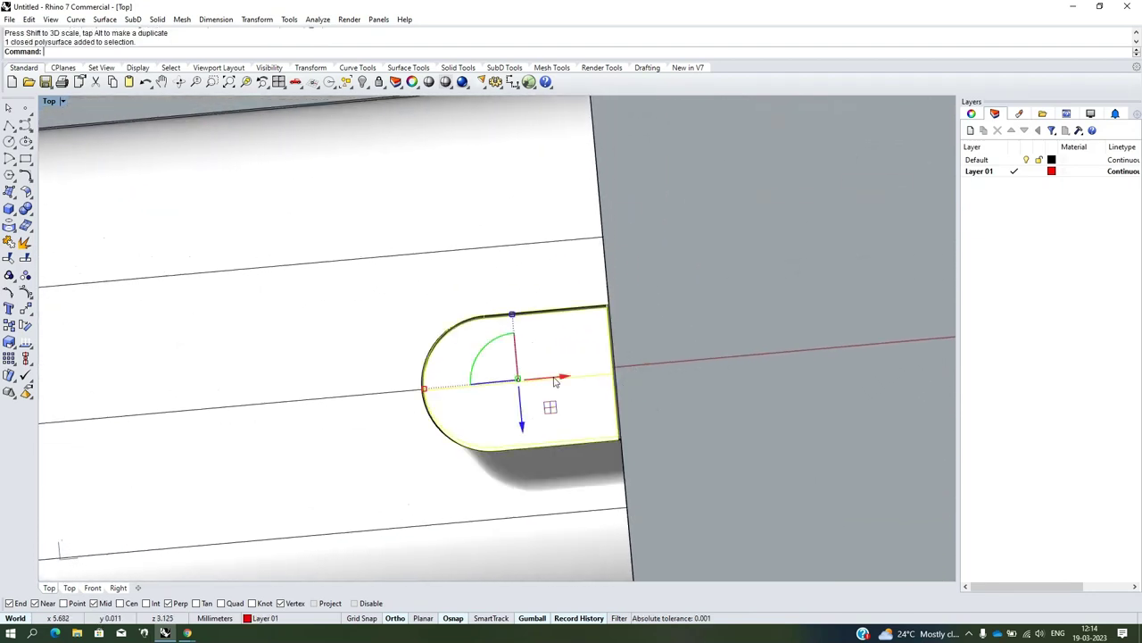
{"action": "scroll", "coordinate": [565, 409], "scroll_direction": "down", "scroll_amount": 3}
{"action": "right_click_drag", "start_coordinate": [565, 408], "coordinate": [549, 305], "text": "ctrl+shift"}
{"action": "left_click_drag", "start_coordinate": [512, 290], "coordinate": [578, 296]}
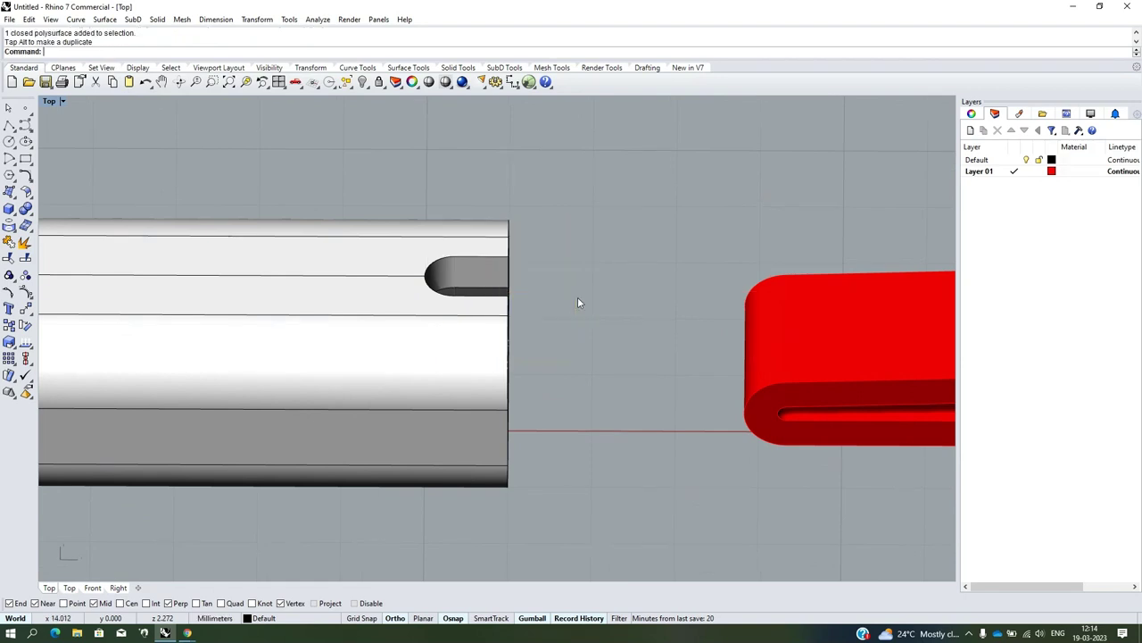
{"action": "scroll", "coordinate": [577, 297], "scroll_direction": "down", "scroll_amount": 4}
Start FilletEdge from Solid Tools with a 0.2 radius
{"action": "left_click", "coordinate": [588, 429]}
{"action": "scroll", "coordinate": [684, 327], "scroll_direction": "up", "scroll_amount": 4}
{"action": "scroll", "coordinate": [670, 357], "scroll_direction": "up", "scroll_amount": 2}
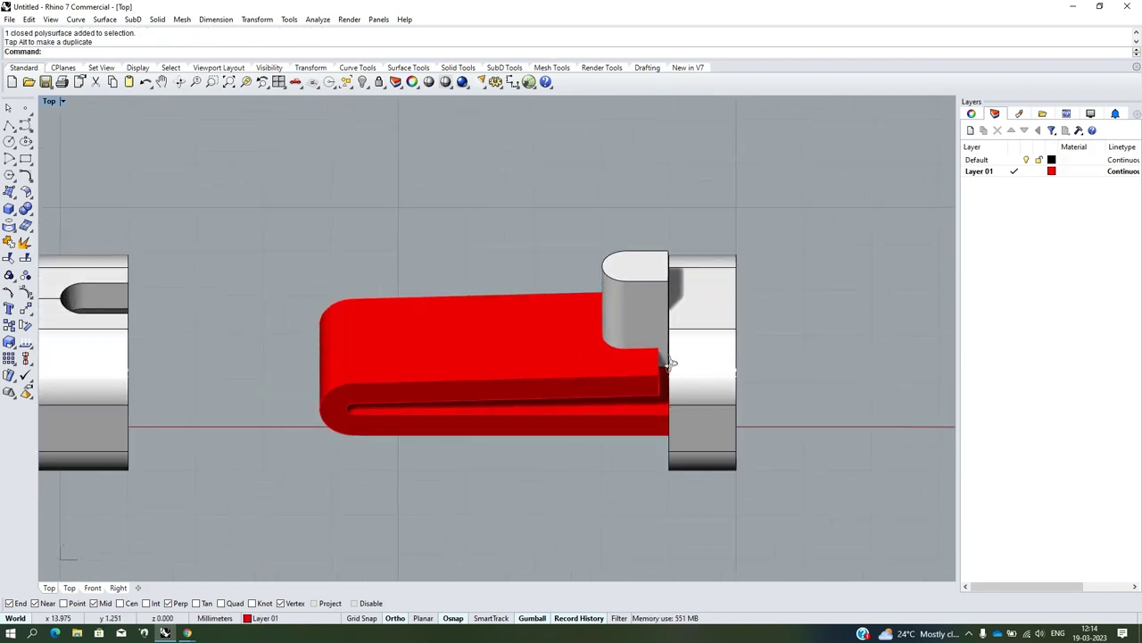
{"action": "right_click_drag", "start_coordinate": [670, 357], "coordinate": [666, 278], "text": "ctrl+shift"}
{"action": "right_click_drag", "start_coordinate": [636, 235], "coordinate": [47, 269]}
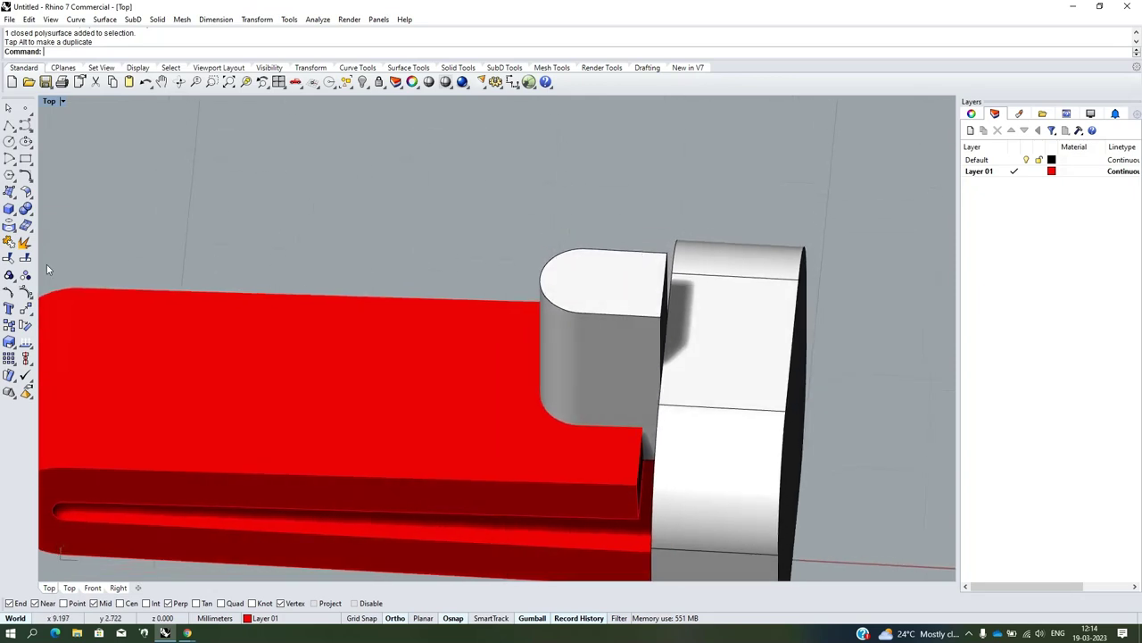
{"action": "left_click", "coordinate": [33, 215]}
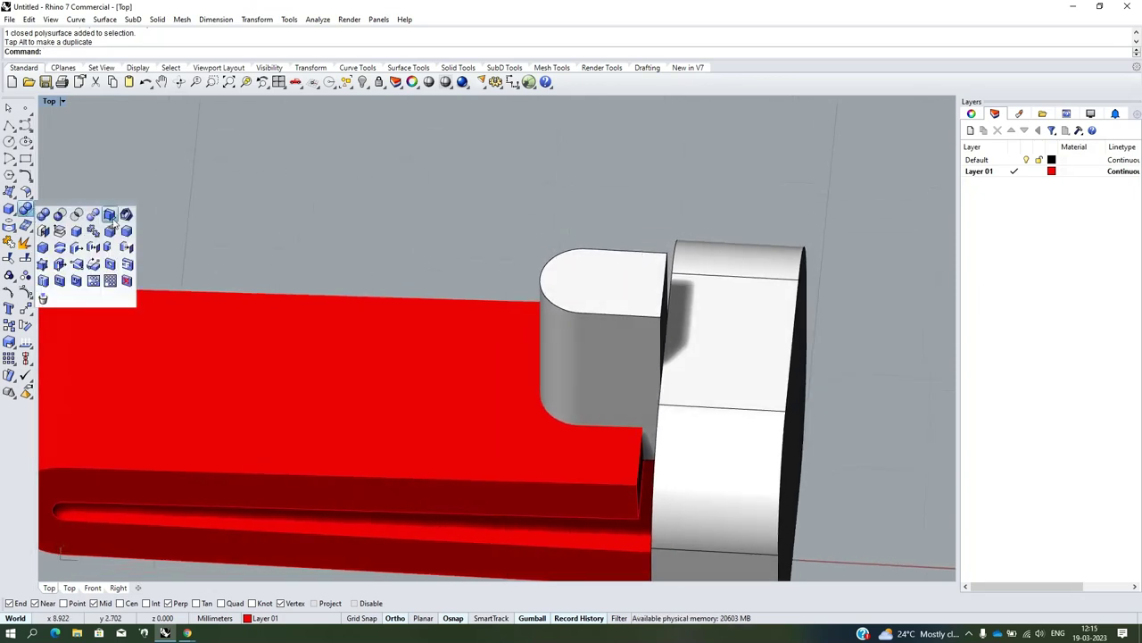
{"action": "left_click", "coordinate": [127, 232]}
{"action": "scroll", "coordinate": [332, 193], "scroll_direction": "down", "scroll_amount": 2}
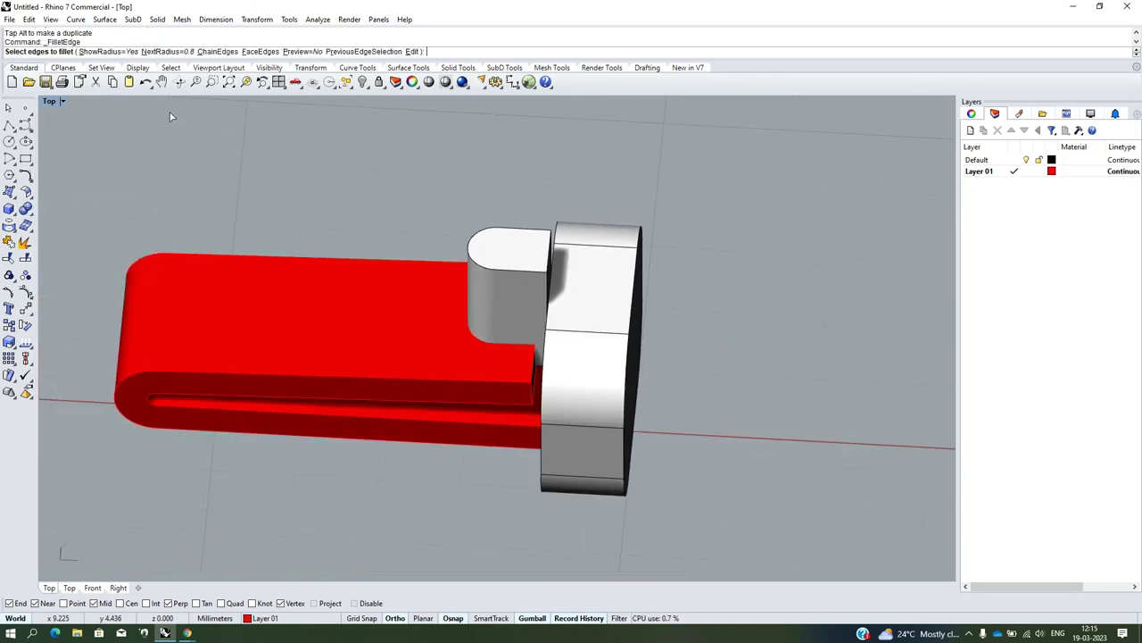
{"action": "scroll", "coordinate": [491, 248], "scroll_direction": "up", "scroll_amount": 2}
{"action": "type", "text": "2"}
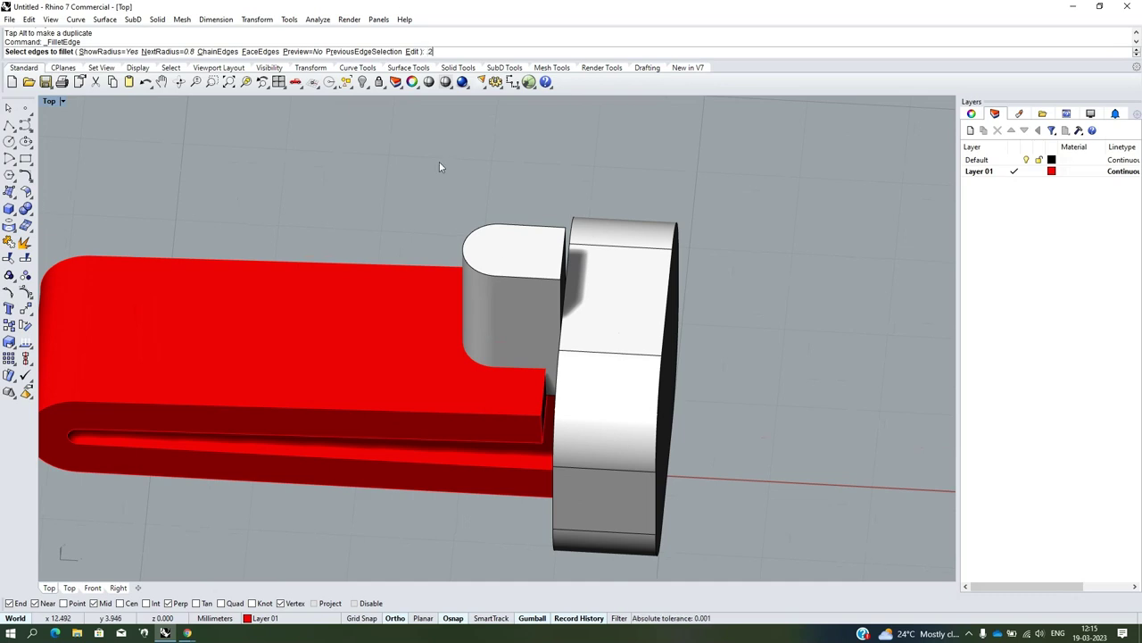
{"action": "key", "text": "Return"}
Pick the tab's top edge, adjust the fillet handle, and commit the 0.2 fillet
{"action": "left_click", "coordinate": [489, 264]}
{"action": "key", "text": "Return"}
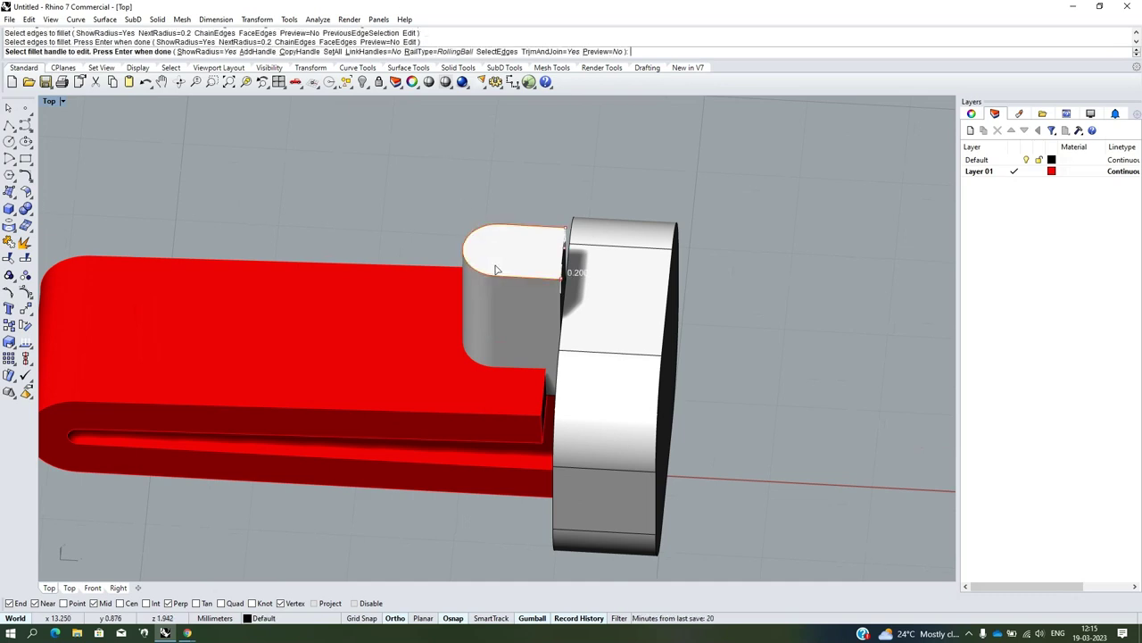
{"action": "right_click_drag", "start_coordinate": [497, 270], "coordinate": [473, 232]}
{"action": "scroll", "coordinate": [474, 232], "scroll_direction": "up", "scroll_amount": 3}
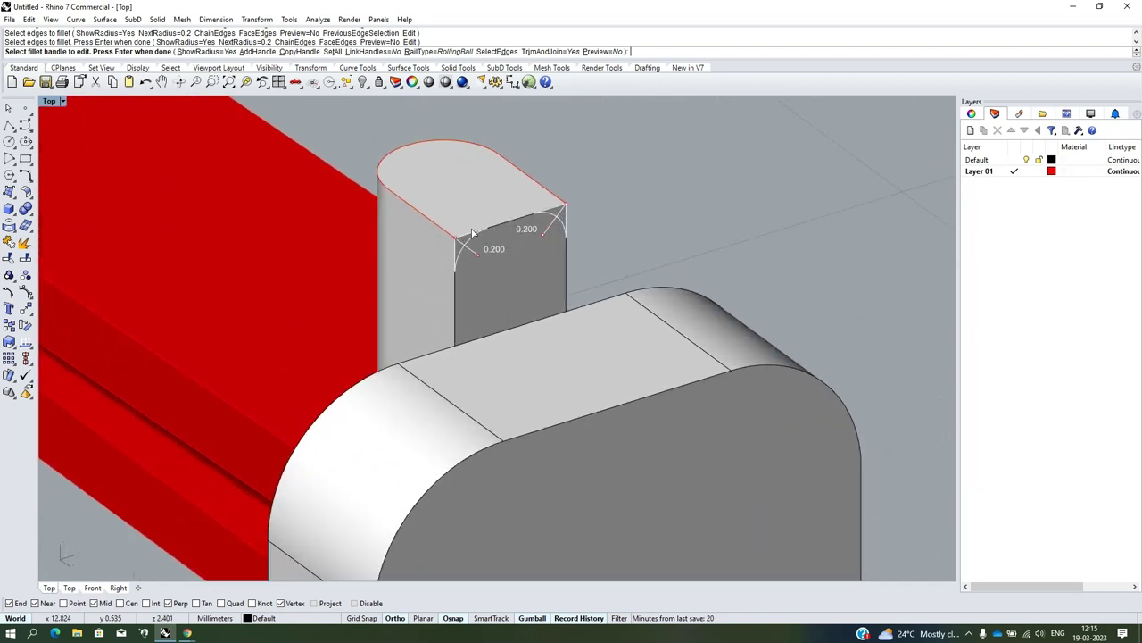
{"action": "scroll", "coordinate": [473, 232], "scroll_direction": "up", "scroll_amount": 1}
{"action": "left_click", "coordinate": [507, 220]}
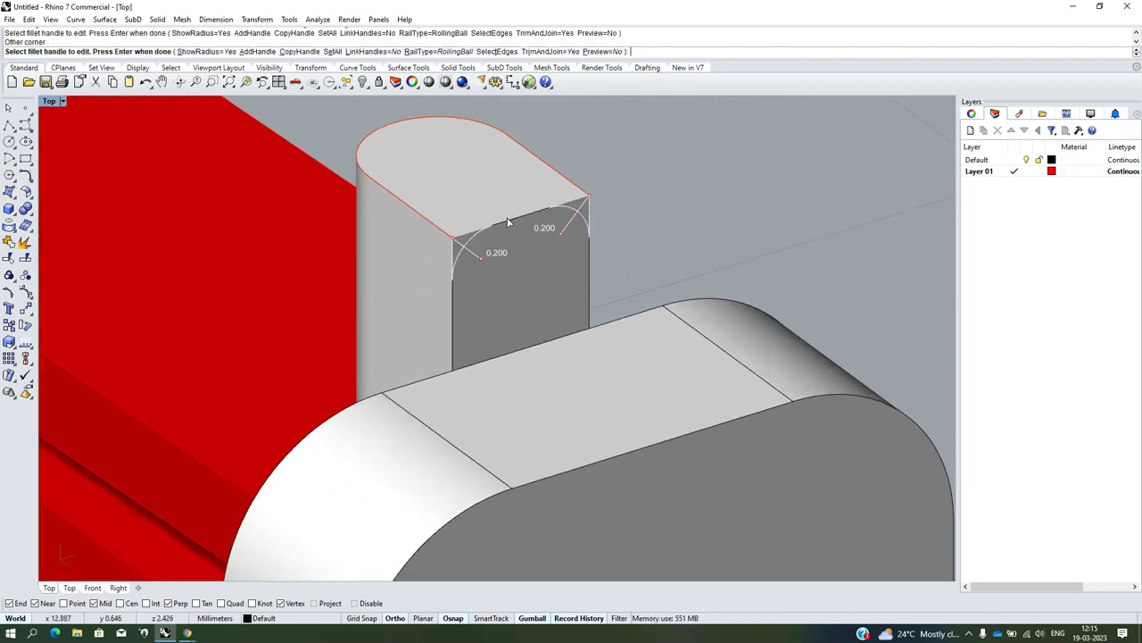
{"action": "key", "text": "Return"}
{"action": "mouse_move", "coordinate": [486, 231]}
{"action": "right_mouse_down"}
{"action": "mouse_move", "coordinate": [540, 236]}
{"action": "mouse_move", "coordinate": [496, 198]}
{"action": "mouse_move", "coordinate": [407, 174]}
{"action": "mouse_move", "coordinate": [500, 107]}
{"action": "mouse_move", "coordinate": [486, 163]}
{"action": "right_mouse_up"}
{"action": "scroll", "coordinate": [540, 236], "scroll_direction": "down", "scroll_amount": 3}
{"action": "scroll", "coordinate": [722, 275], "scroll_direction": "down", "scroll_amount": 3}
{"action": "mouse_move", "coordinate": [721, 275]}
{"action": "right_mouse_down"}
{"action": "mouse_move", "coordinate": [546, 254]}
{"action": "mouse_move", "coordinate": [600, 253]}
{"action": "right_mouse_up"}
{"action": "scroll", "coordinate": [600, 253], "scroll_direction": "up", "scroll_amount": 3}
Switch to Perspective and draw a level line across the housing's open end to the profile's left edge
{"action": "left_click", "coordinate": [662, 308]}
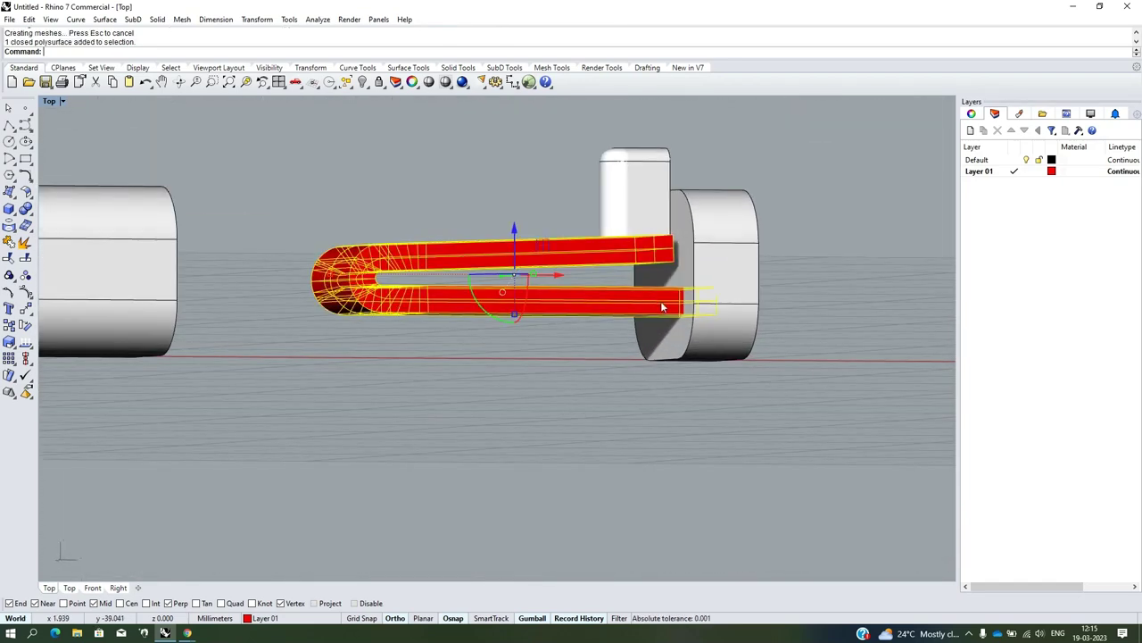
{"action": "left_click", "coordinate": [740, 286]}
{"action": "mouse_move", "coordinate": [818, 265]}
{"action": "right_mouse_down"}
{"action": "mouse_move", "coordinate": [777, 242]}
{"action": "mouse_move", "coordinate": [773, 302]}
{"action": "right_mouse_up"}
{"action": "key", "text": "ctrl+F4"}
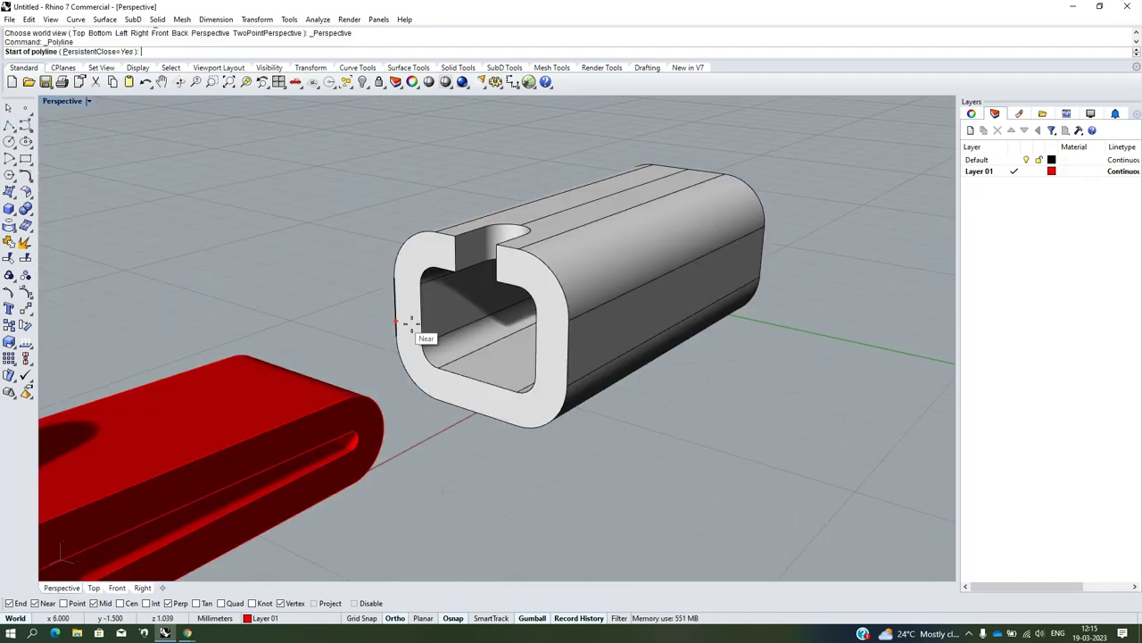
{"action": "left_click", "coordinate": [586, 327]}
{"action": "right_click_drag", "start_coordinate": [501, 326], "coordinate": [565, 318]}
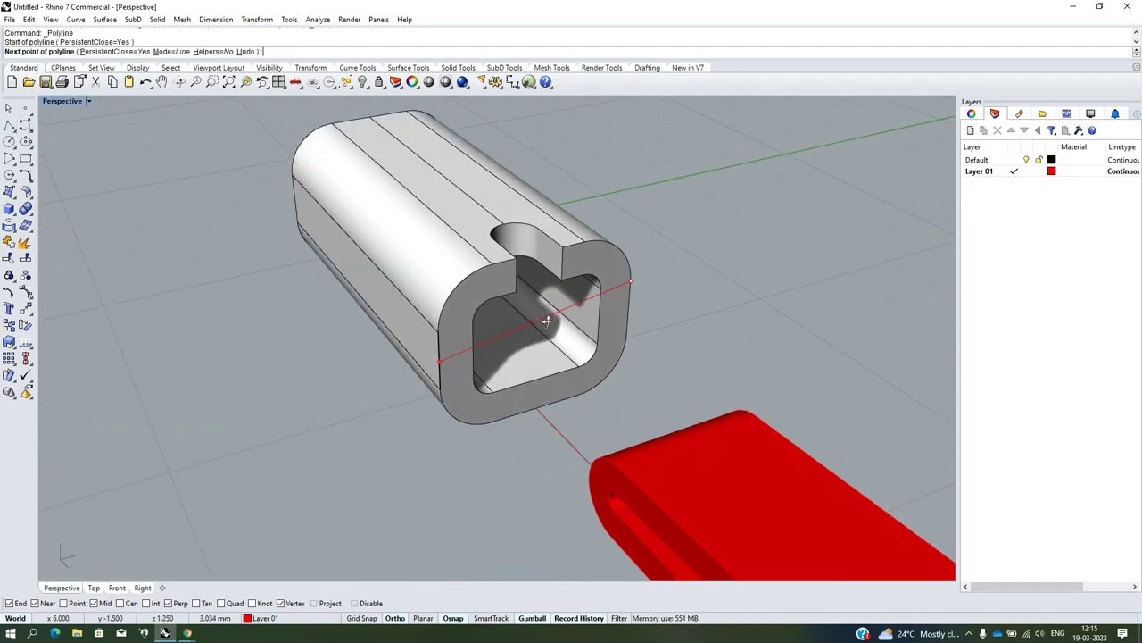
{"action": "left_click", "coordinate": [476, 335]}
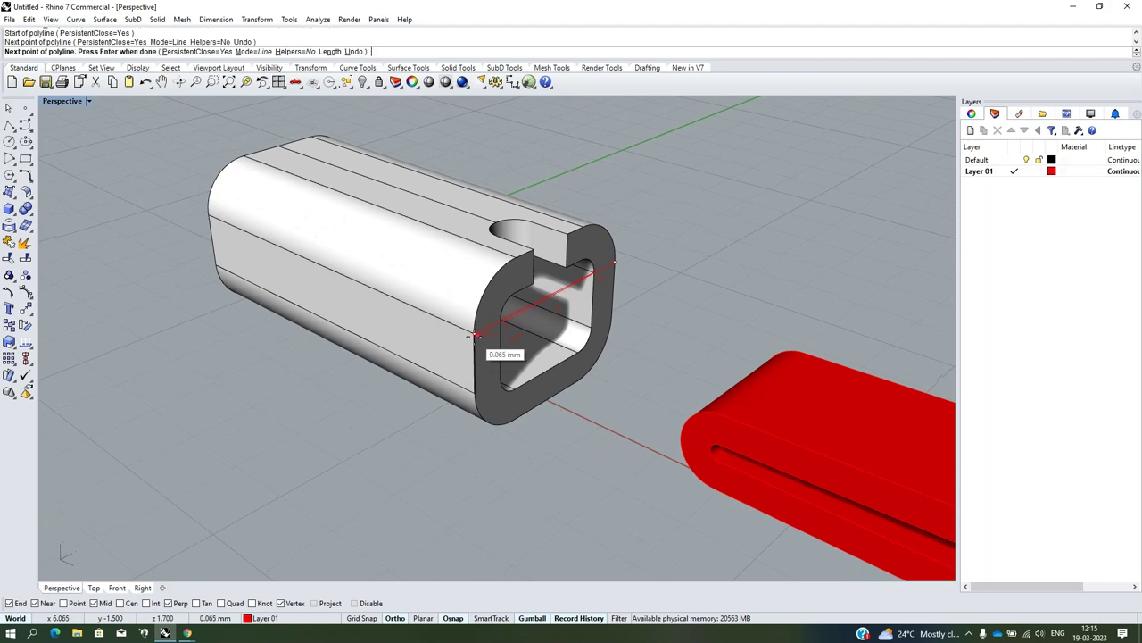
{"action": "key", "text": "Return"}
Draw a second line from the slot's corner, dropping perpendicular onto the first line
{"action": "right_click_drag", "start_coordinate": [469, 337], "coordinate": [498, 302]}
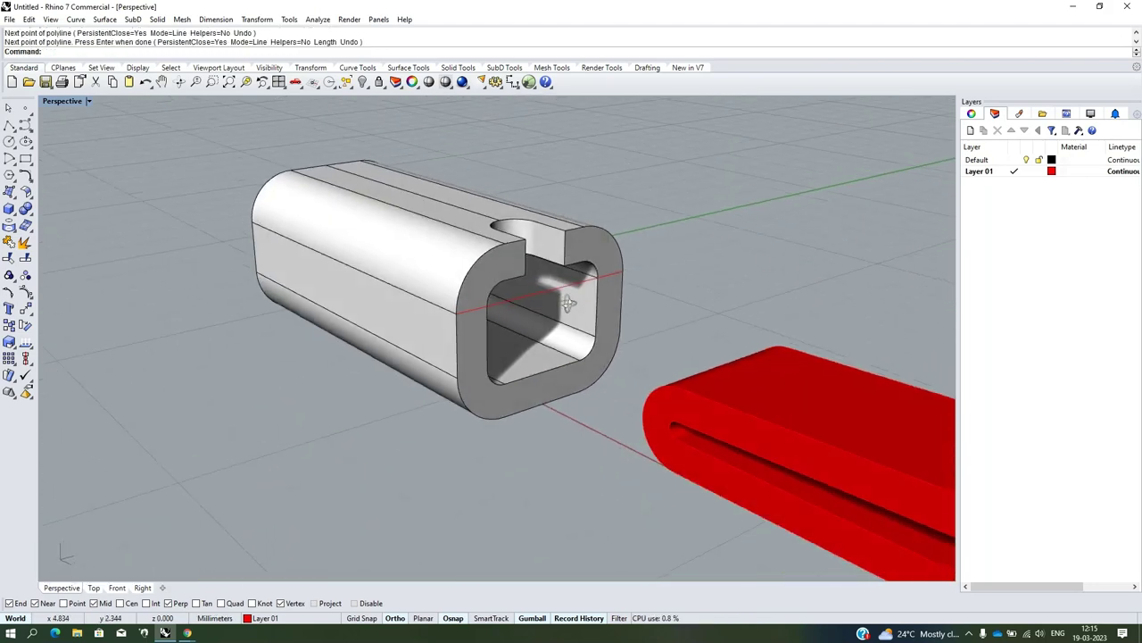
{"action": "left_click", "coordinate": [511, 303]}
{"action": "left_click", "coordinate": [548, 331]}
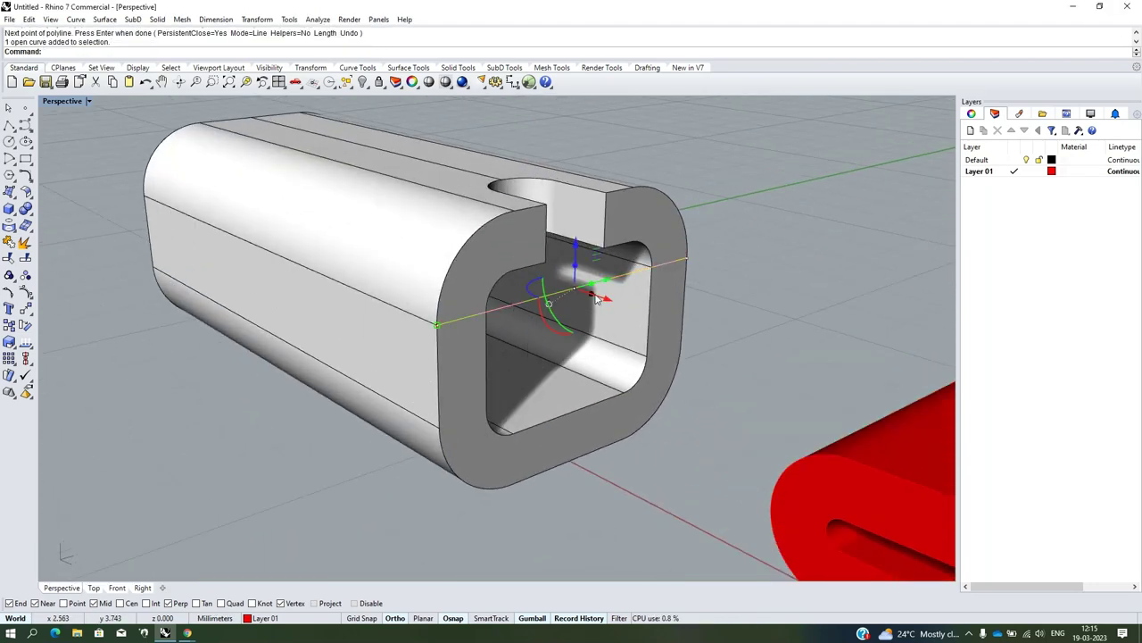
{"action": "right_click_drag", "start_coordinate": [548, 331], "coordinate": [560, 294]}
{"action": "scroll", "coordinate": [526, 248], "scroll_direction": "up", "scroll_amount": 3}
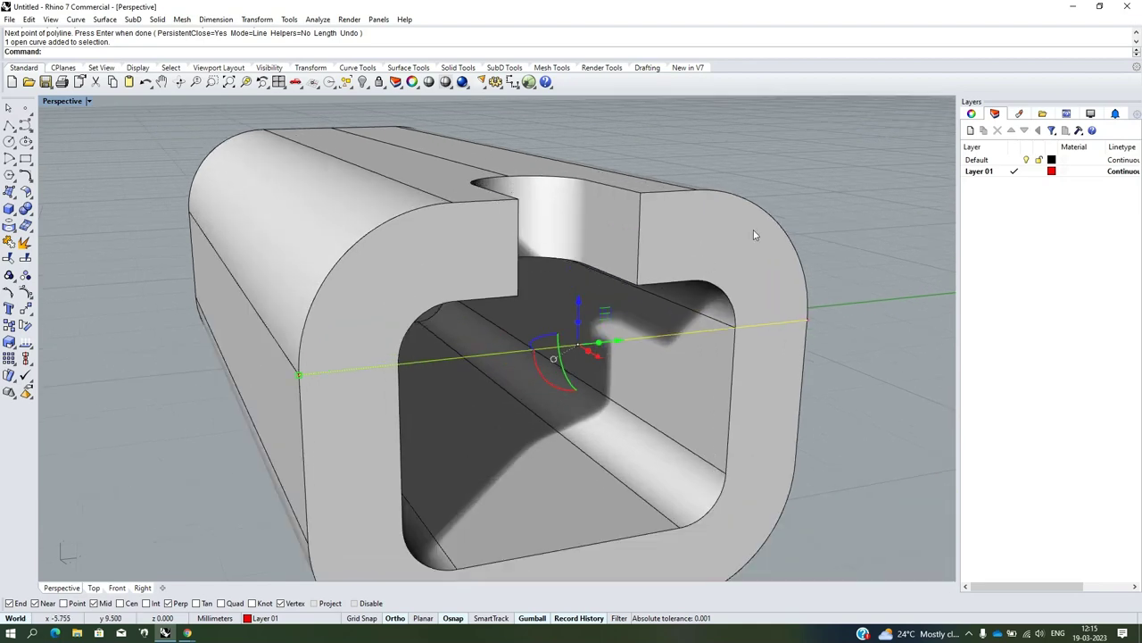
{"action": "left_click", "coordinate": [765, 169]}
{"action": "left_click", "coordinate": [8, 126]}
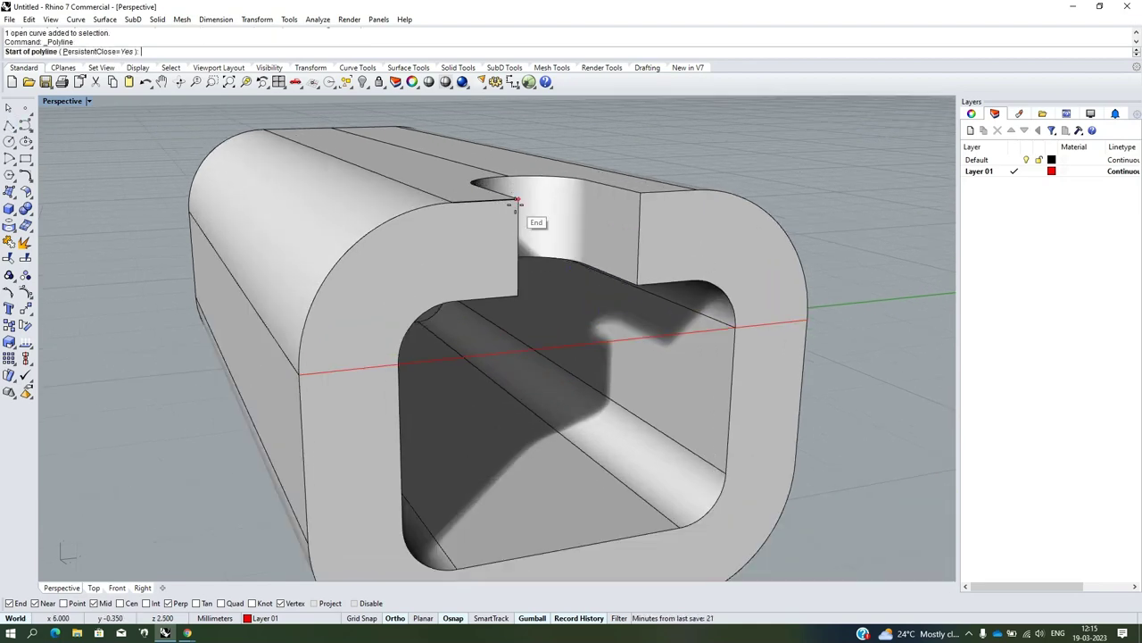
{"action": "left_click", "coordinate": [517, 200]}
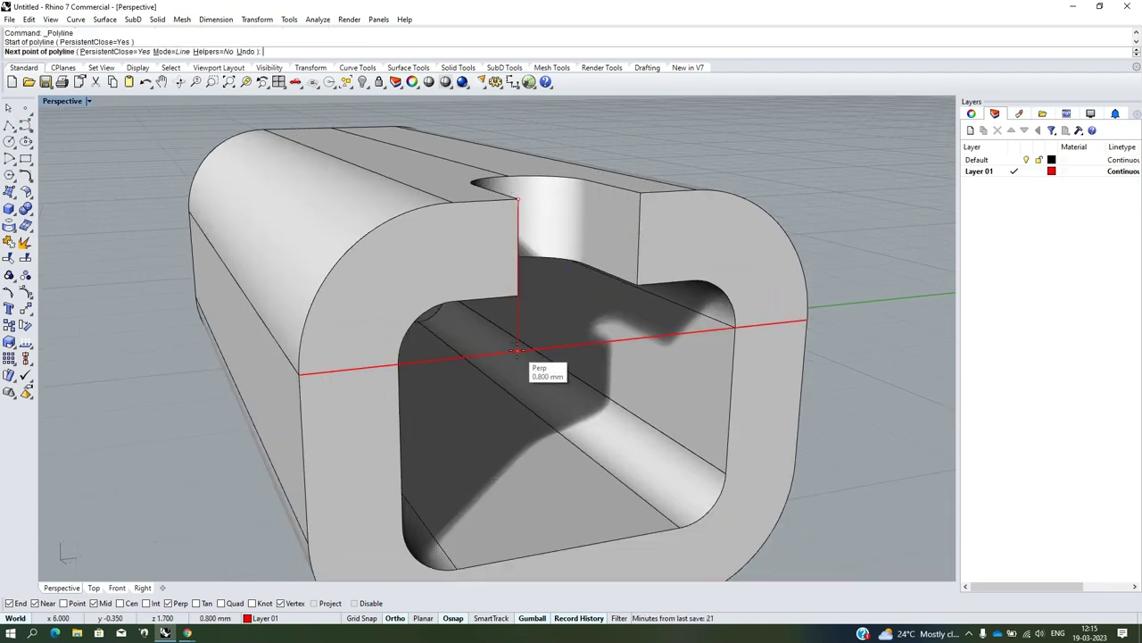
{"action": "left_click", "coordinate": [518, 350]}
{"action": "key", "text": "Return"}
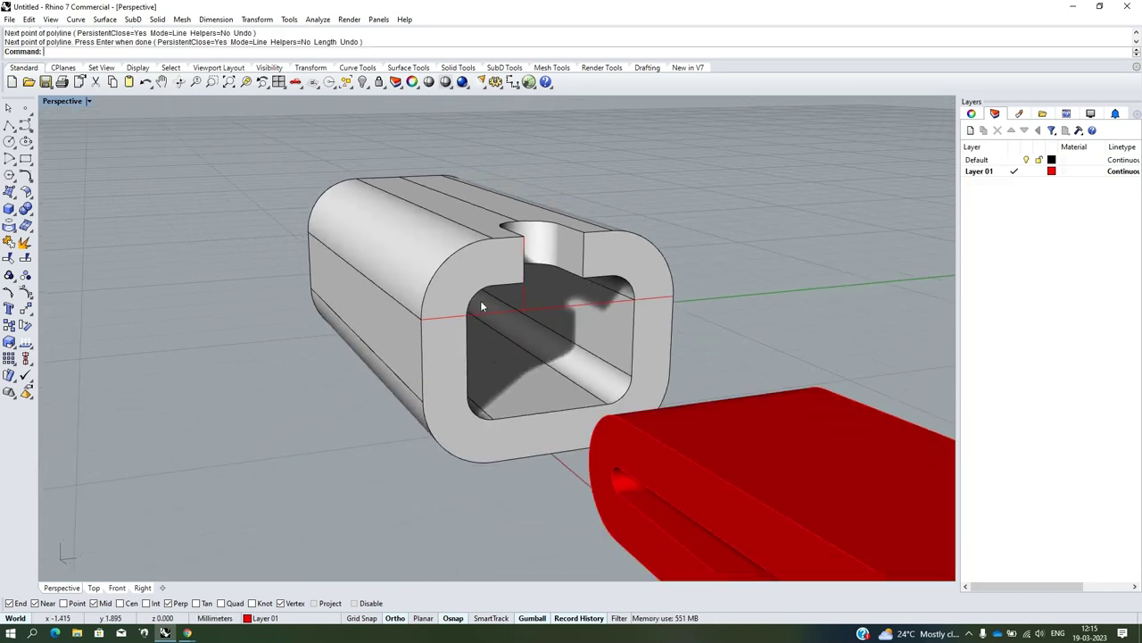
Select both lines and use them to trim part of the housing's end face
{"action": "scroll", "coordinate": [519, 349], "scroll_direction": "down", "scroll_amount": 3}
{"action": "right_click_drag", "start_coordinate": [520, 348], "coordinate": [538, 318]}
{"action": "scroll", "coordinate": [539, 322], "scroll_direction": "up", "scroll_amount": 3}
{"action": "left_click", "coordinate": [510, 336]}
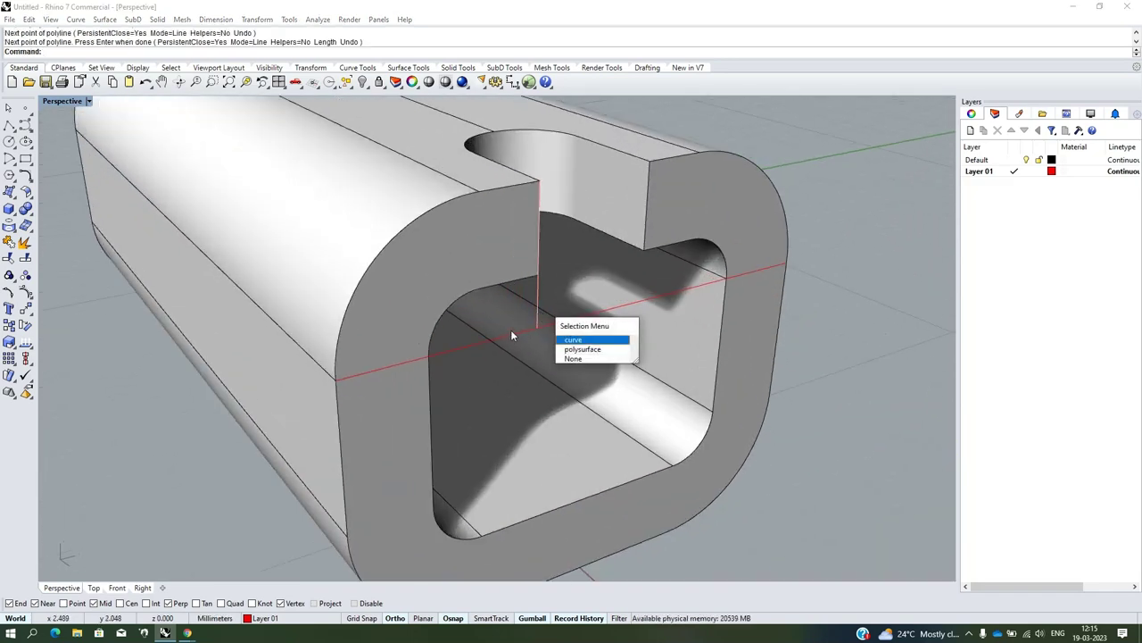
{"action": "left_click", "coordinate": [576, 337]}
{"action": "left_click", "coordinate": [602, 312], "text": "shift"}
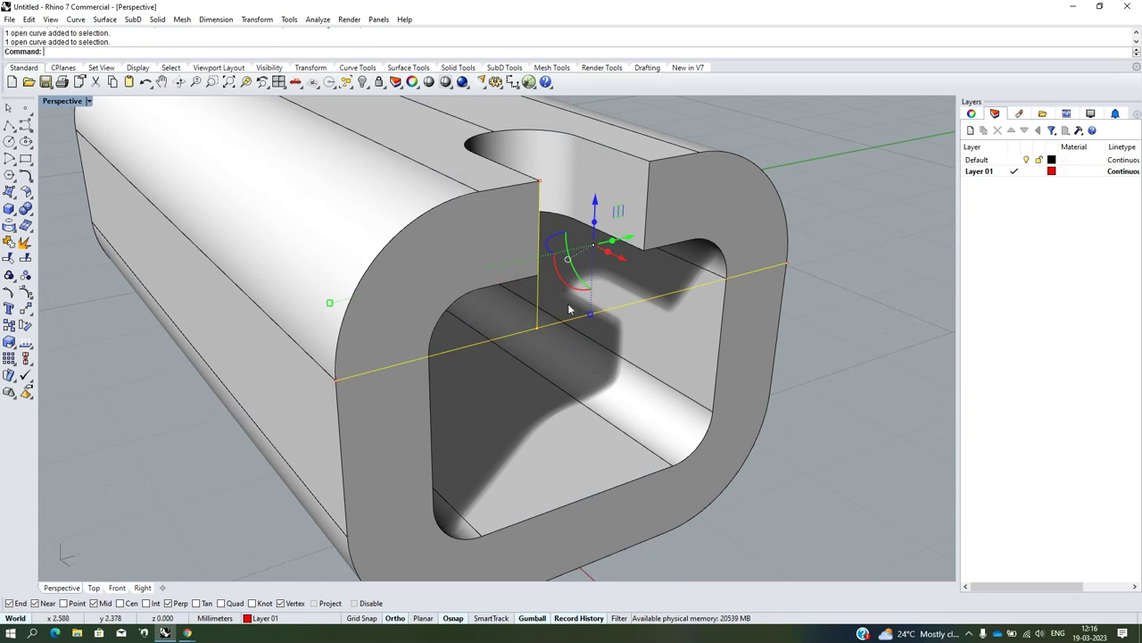
{"action": "right_click_drag", "start_coordinate": [602, 311], "coordinate": [562, 333]}
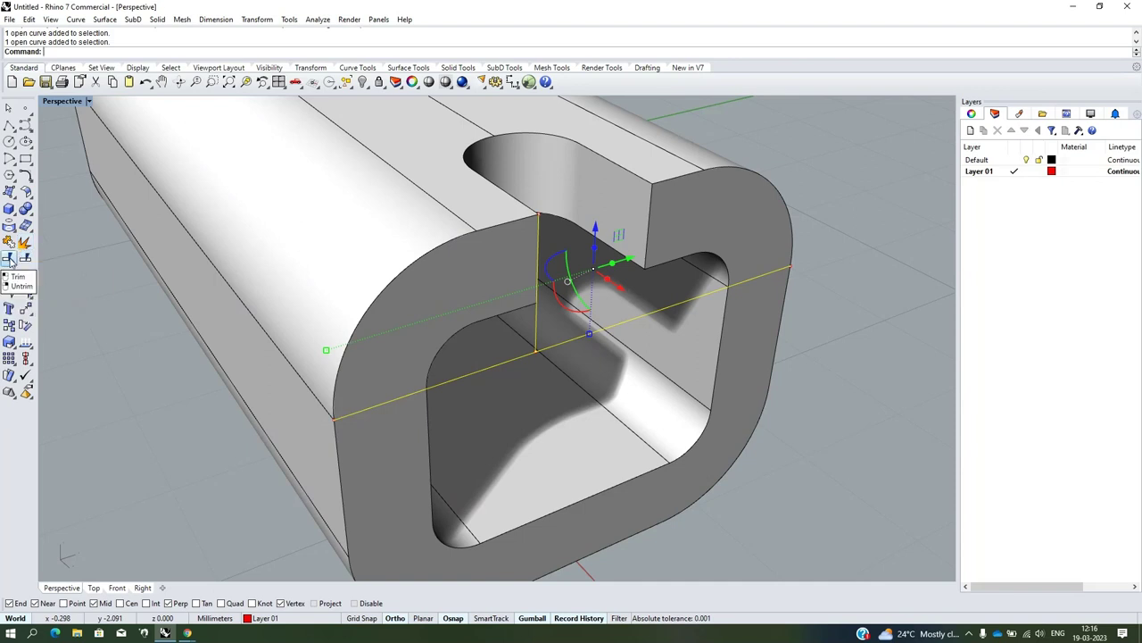
{"action": "left_click", "coordinate": [9, 259]}
{"action": "left_click", "coordinate": [567, 339]}
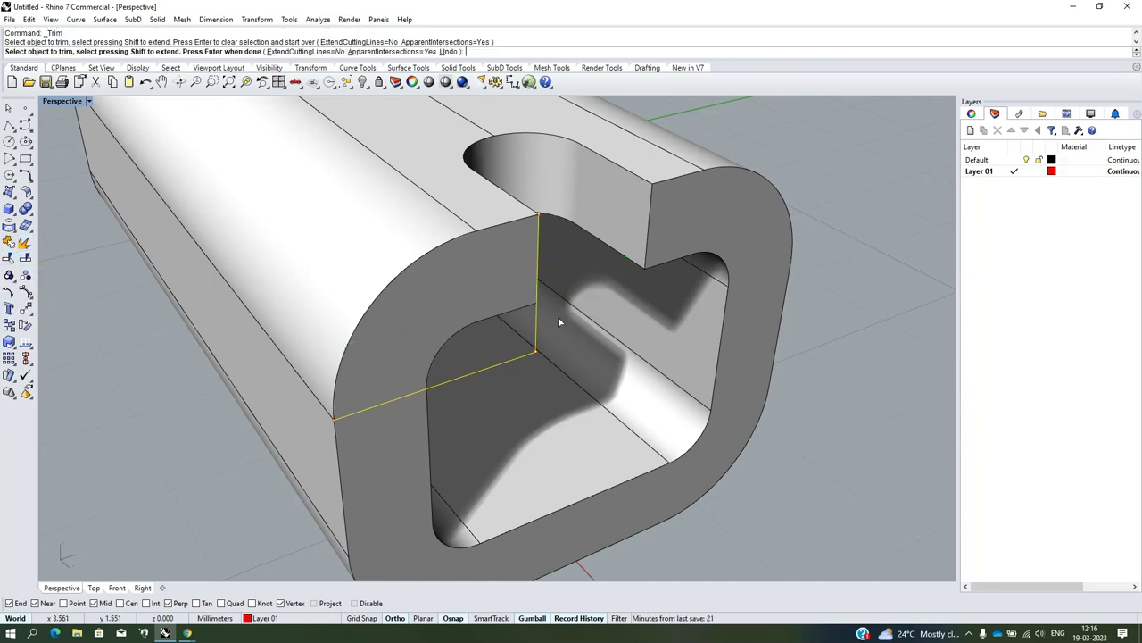
Finish the trim on the end face and clear the selection
{"action": "scroll", "coordinate": [558, 316], "scroll_direction": "down", "scroll_amount": 3}
{"action": "key", "text": "Return"}
{"action": "left_click", "coordinate": [751, 264]}
{"action": "scroll", "coordinate": [503, 346], "scroll_direction": "up", "scroll_amount": 3}
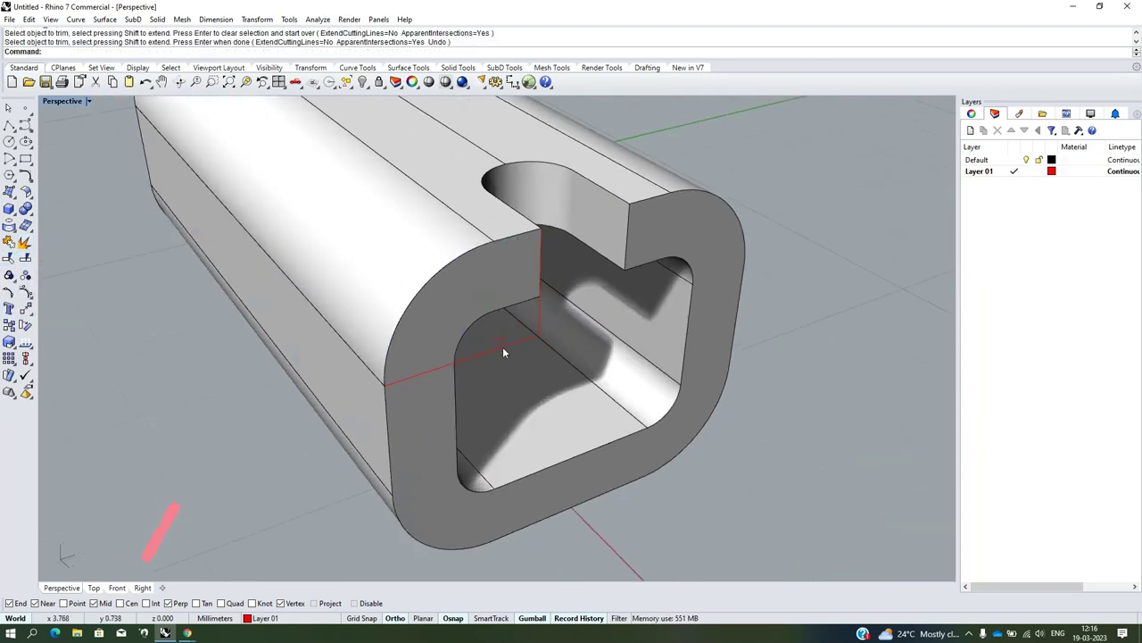
{"action": "scroll", "coordinate": [527, 318], "scroll_direction": "up", "scroll_amount": 3}
Lift the edge curve beside the slot about 0.5 mm with the gumball
{"action": "left_click", "coordinate": [527, 318]}
{"action": "right_click_drag", "start_coordinate": [527, 320], "coordinate": [477, 271]}
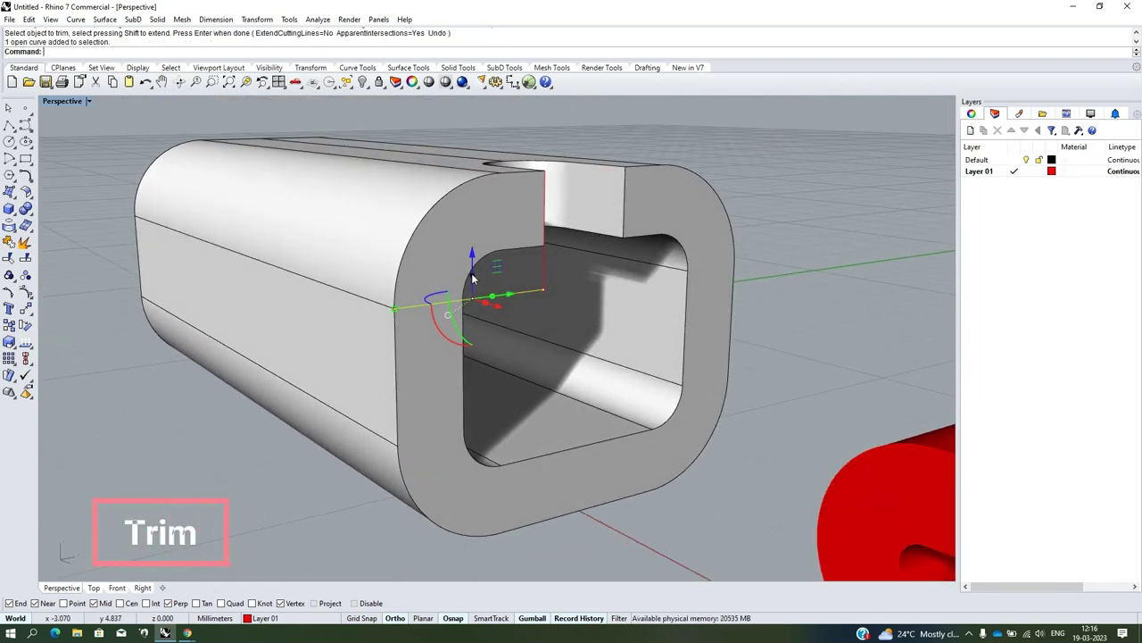
{"action": "left_click_drag", "start_coordinate": [473, 278], "coordinate": [476, 203]}
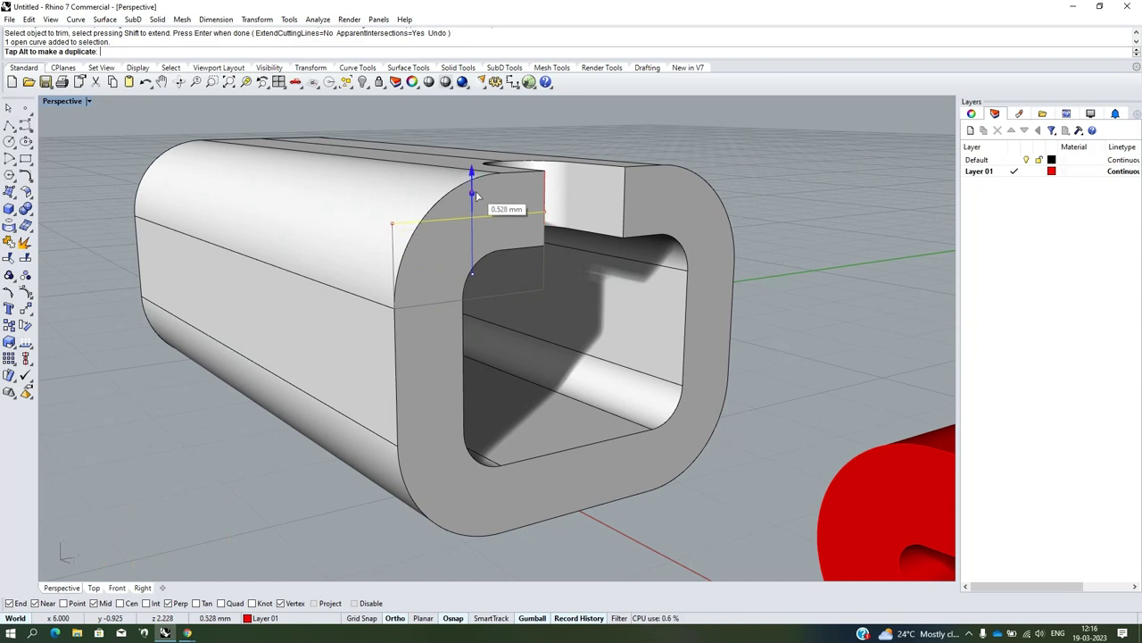
{"action": "left_click_drag", "start_coordinate": [476, 191], "coordinate": [476, 190]}
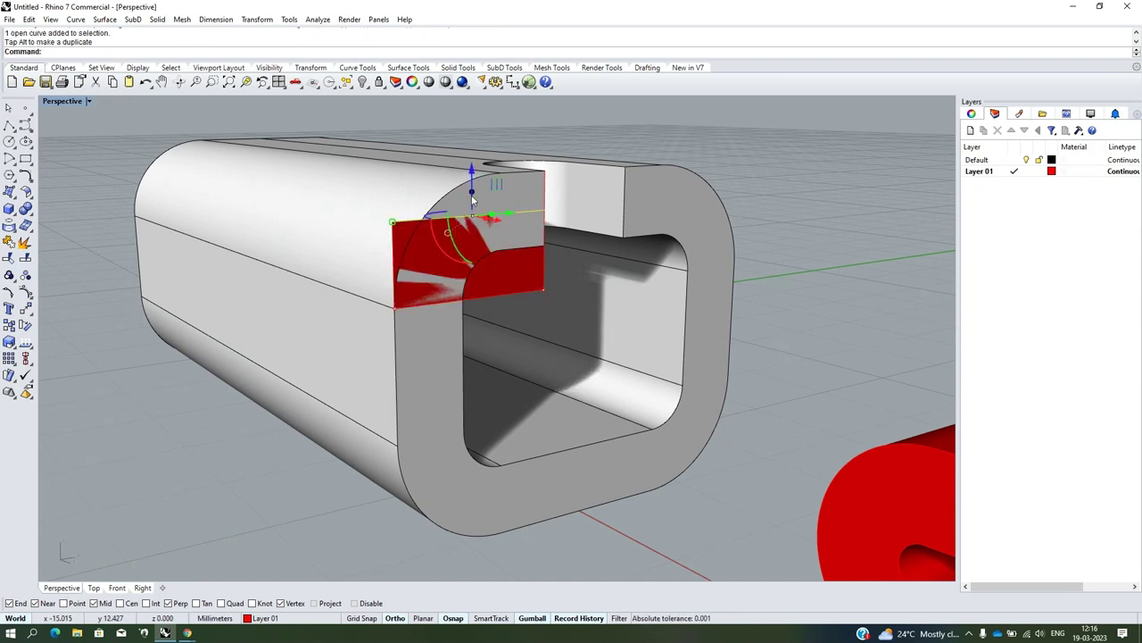
{"action": "right_click_drag", "start_coordinate": [461, 247], "coordinate": [788, 193]}
{"action": "key", "text": "Escape"}
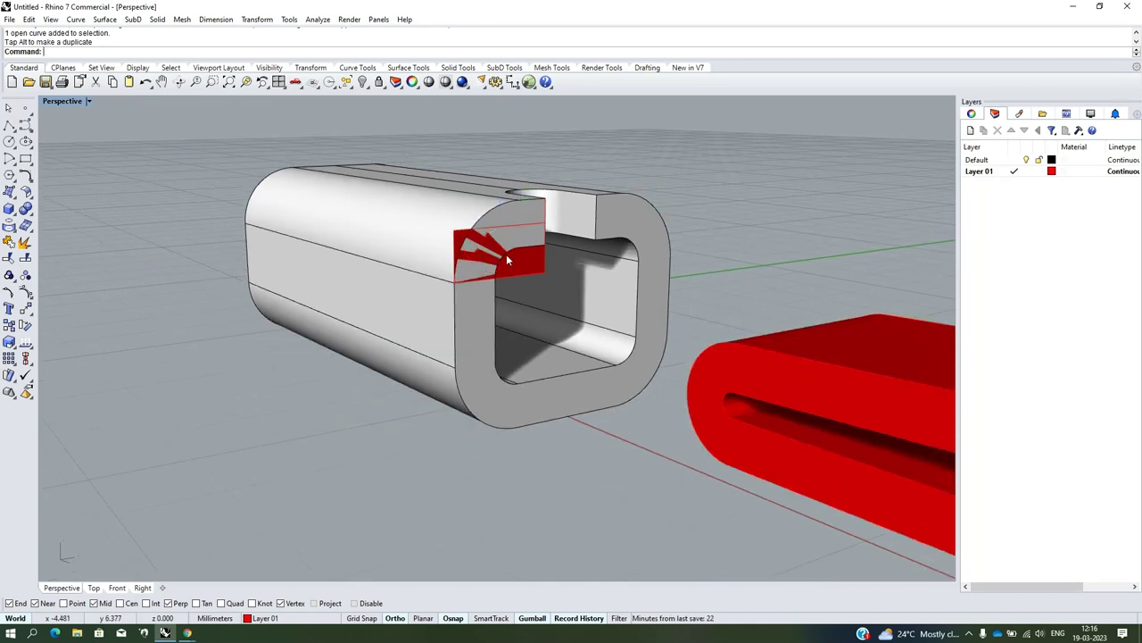
{"action": "scroll", "coordinate": [506, 254], "scroll_direction": "up", "scroll_amount": 2}
{"action": "scroll", "coordinate": [409, 243], "scroll_direction": "up", "scroll_amount": 2}
{"action": "scroll", "coordinate": [409, 244], "scroll_direction": "up", "scroll_amount": 2}
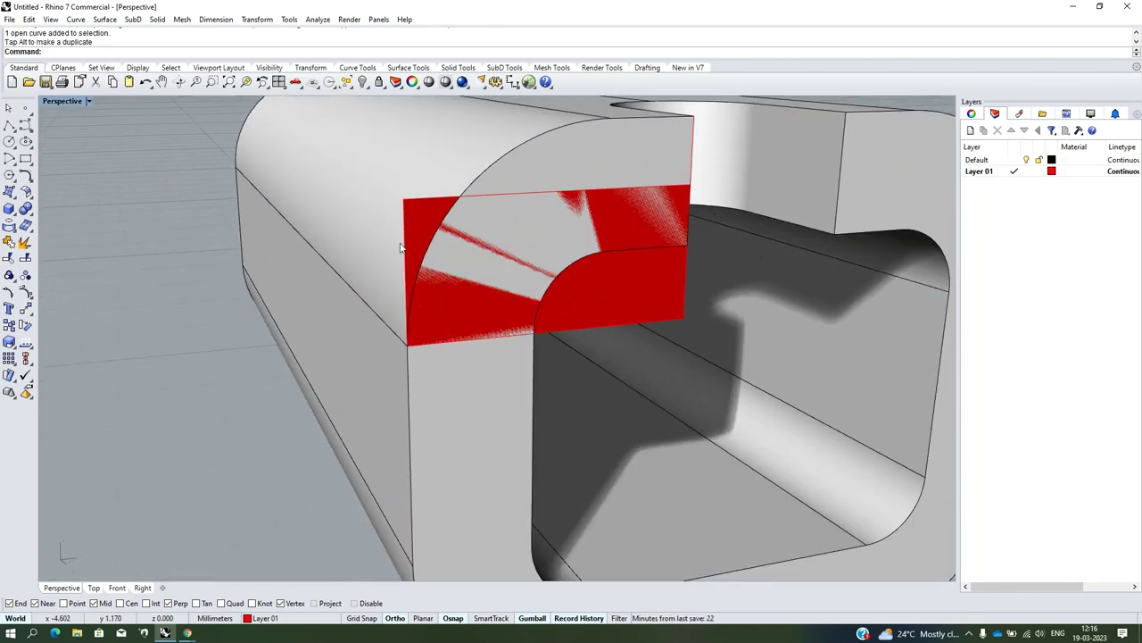
{"action": "left_click", "coordinate": [32, 216]}
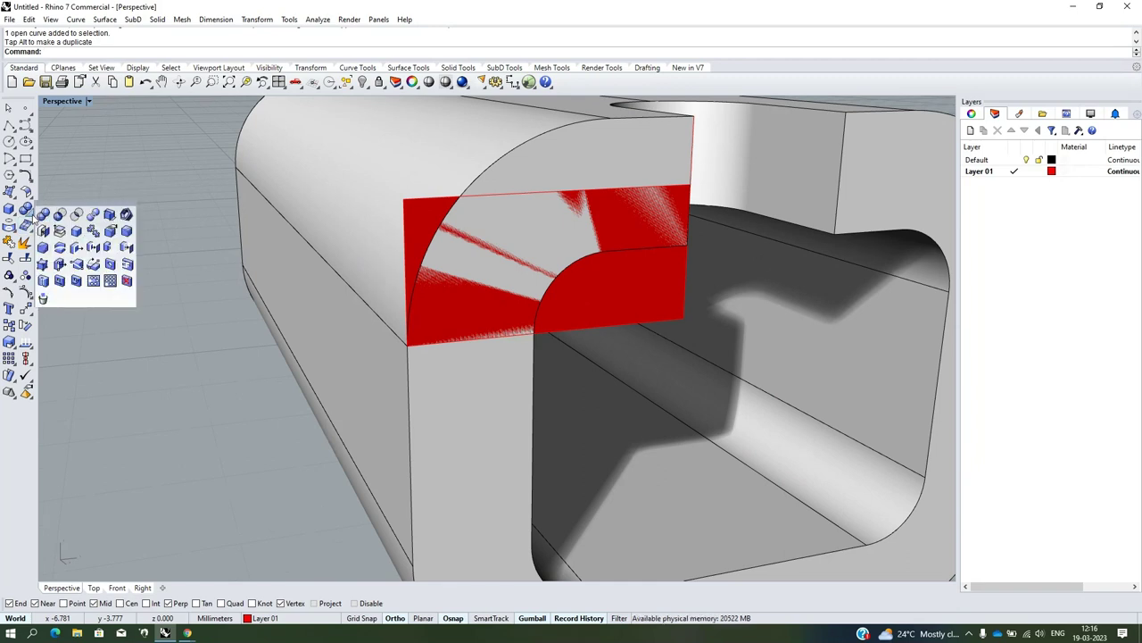
Use MoveEdge to pull the red patch's left edge inward onto the patch
{"action": "left_click", "coordinate": [77, 251]}
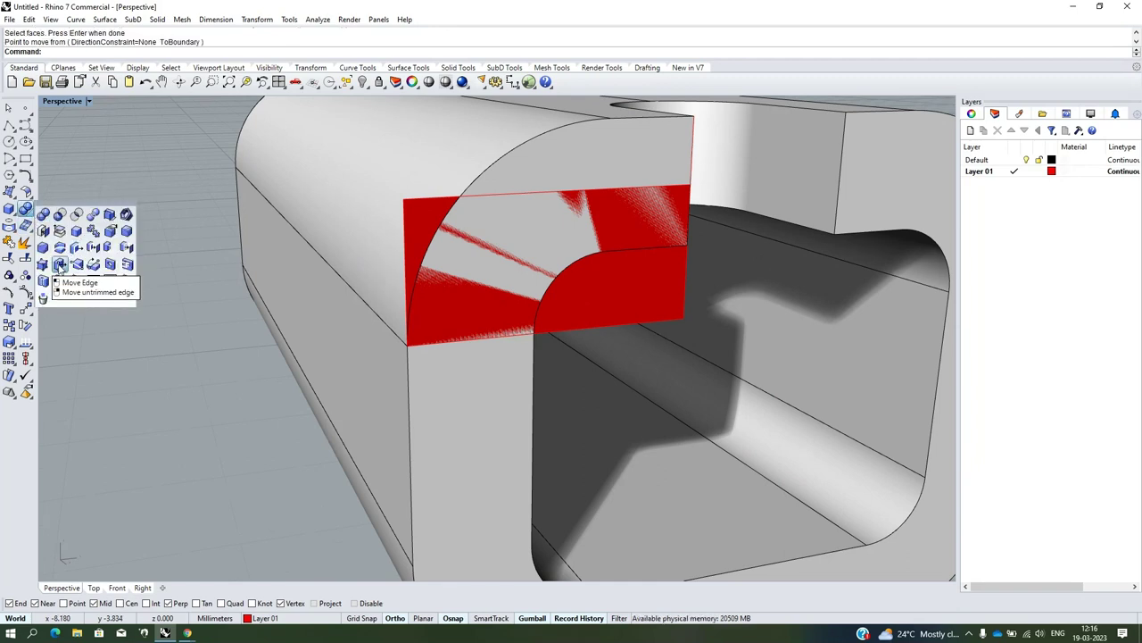
{"action": "left_click", "coordinate": [59, 265]}
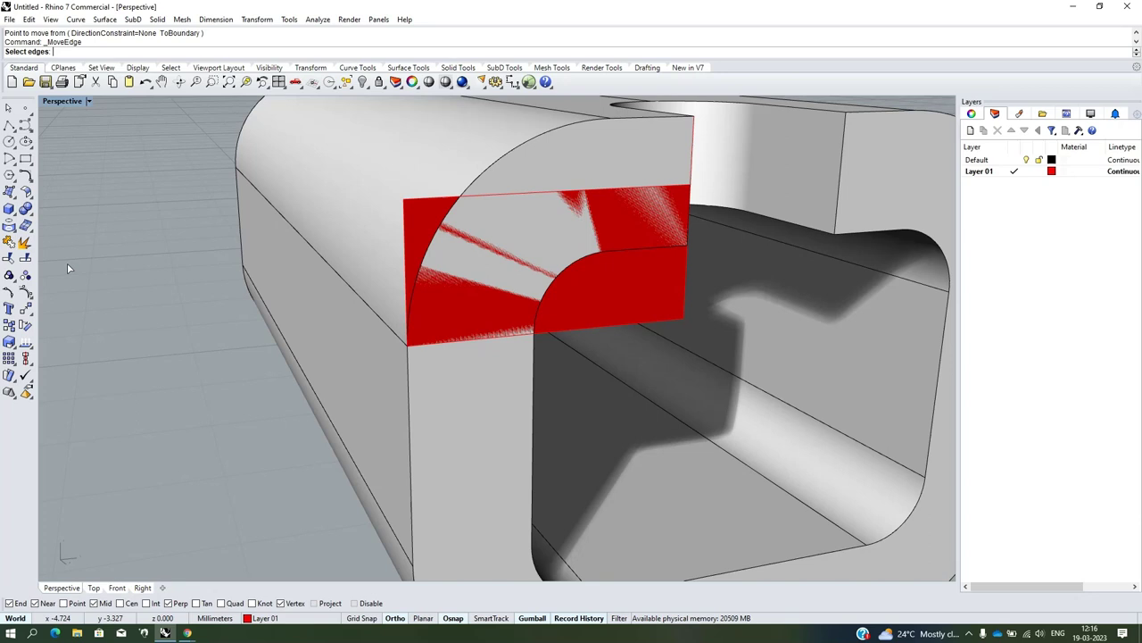
{"action": "left_click", "coordinate": [405, 237]}
{"action": "key", "text": "Return"}
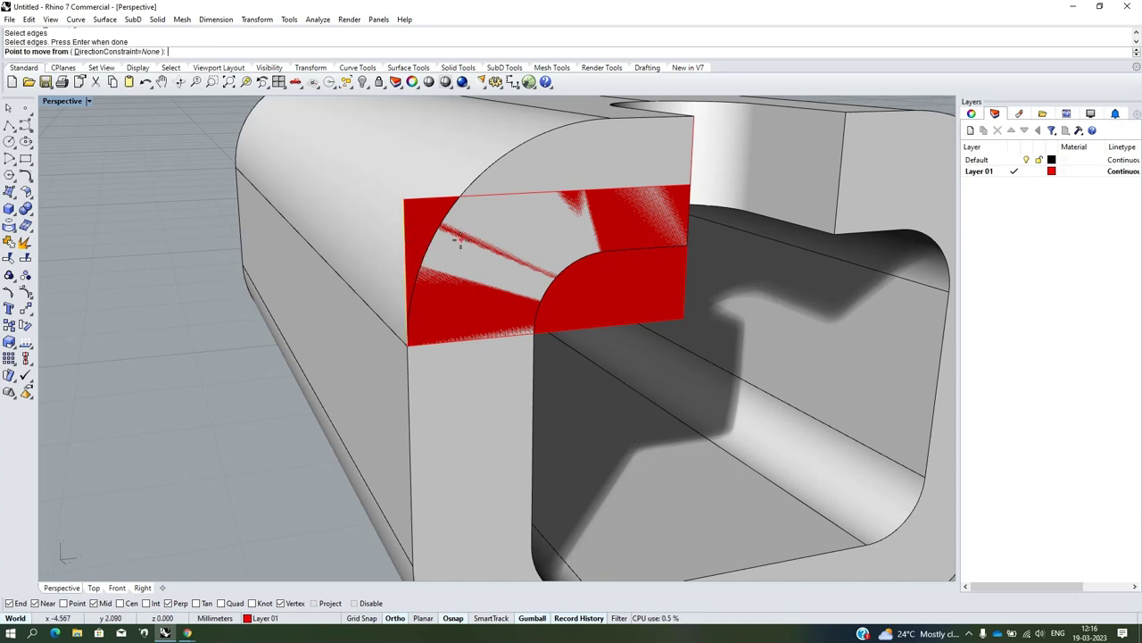
{"action": "left_click", "coordinate": [405, 195]}
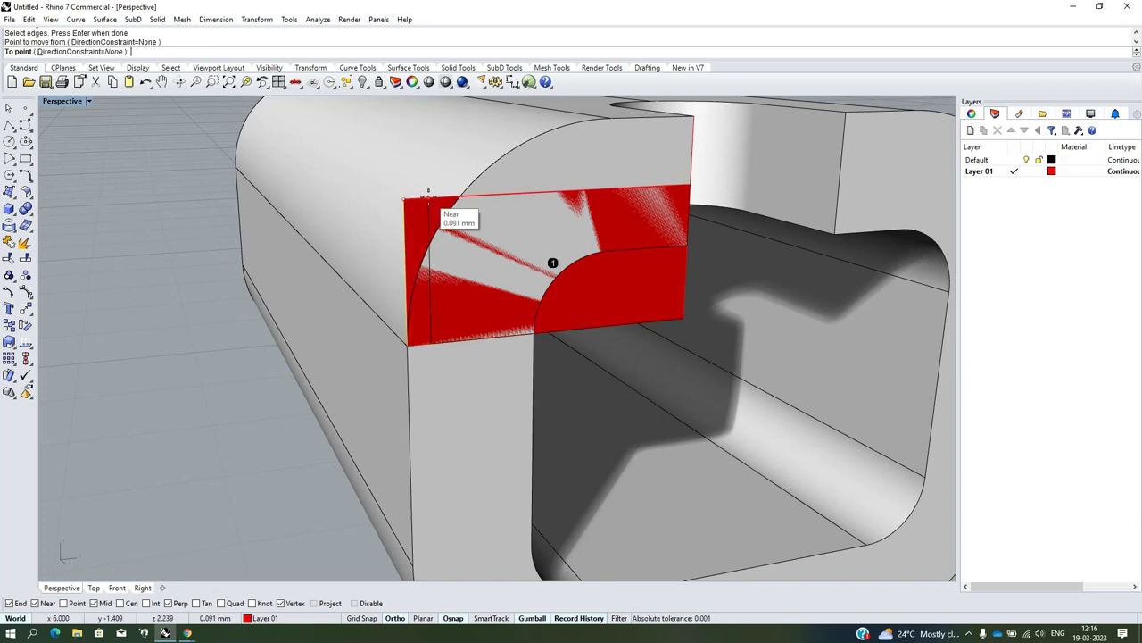
{"action": "left_click", "coordinate": [483, 195]}
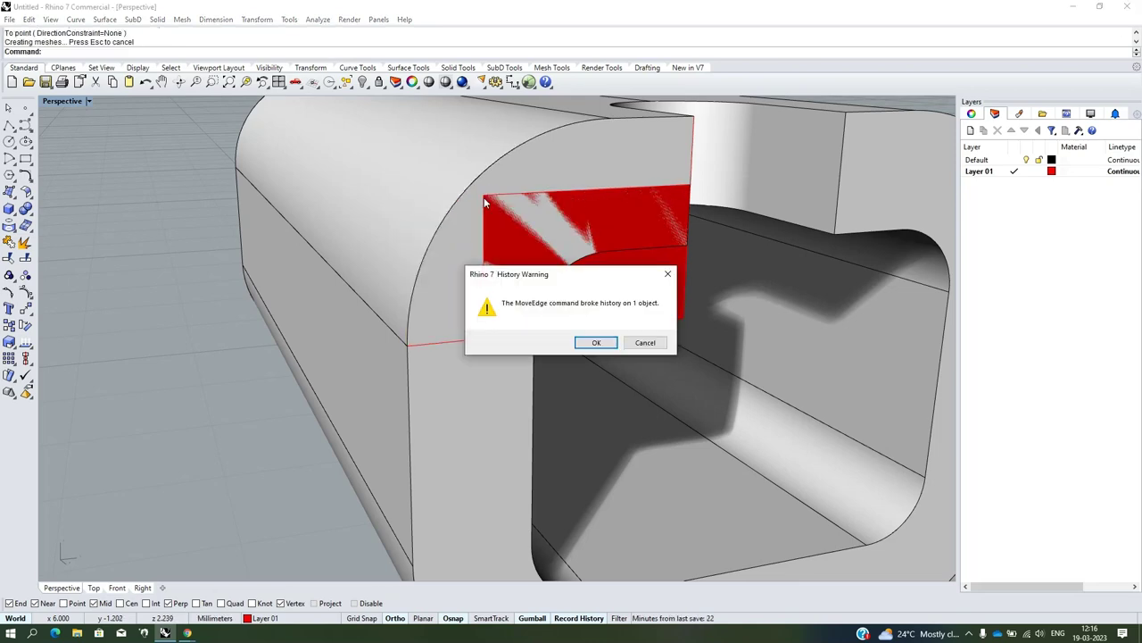
{"action": "left_click", "coordinate": [594, 342]}
Select the red slot surface and view the open end from the other side
{"action": "mouse_move", "coordinate": [595, 343]}
{"action": "right_mouse_down"}
{"action": "mouse_move", "coordinate": [421, 241]}
{"action": "mouse_move", "coordinate": [548, 271]}
{"action": "right_mouse_up"}
{"action": "scroll", "coordinate": [599, 283], "scroll_direction": "up", "scroll_amount": 3}
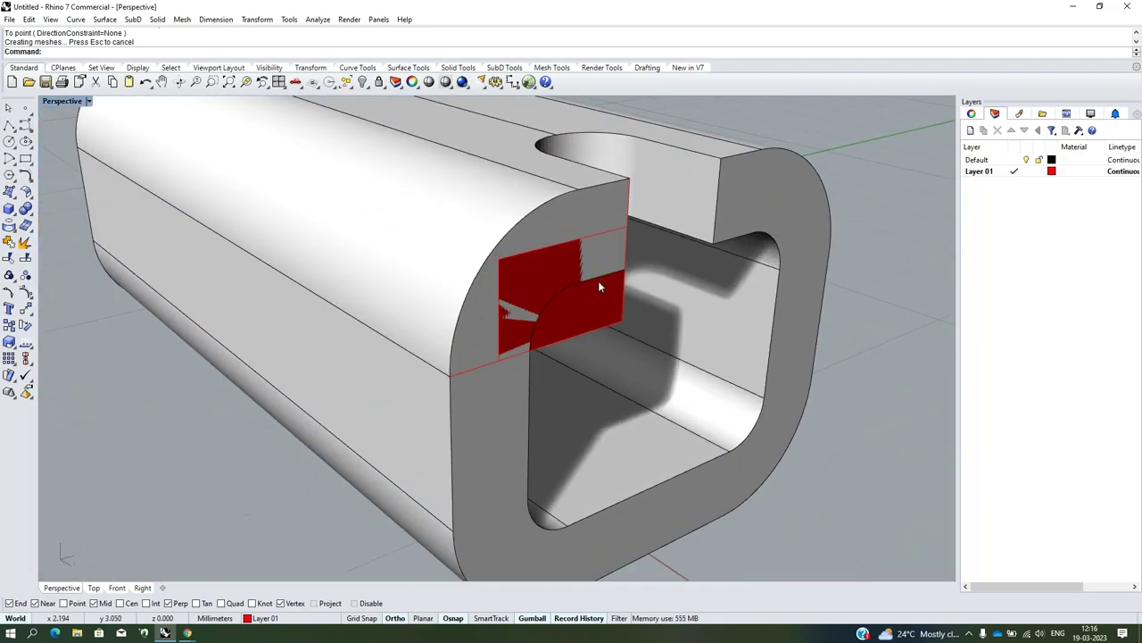
{"action": "left_click", "coordinate": [575, 320]}
{"action": "scroll", "coordinate": [576, 320], "scroll_direction": "down", "scroll_amount": 2}
{"action": "mouse_move", "coordinate": [576, 319]}
{"action": "right_mouse_down"}
{"action": "mouse_move", "coordinate": [490, 286]}
{"action": "mouse_move", "coordinate": [448, 251]}
{"action": "mouse_move", "coordinate": [622, 280]}
{"action": "mouse_move", "coordinate": [426, 313]}
{"action": "mouse_move", "coordinate": [516, 311]}
{"action": "right_mouse_up"}
{"action": "scroll", "coordinate": [516, 310], "scroll_direction": "up", "scroll_amount": 2}
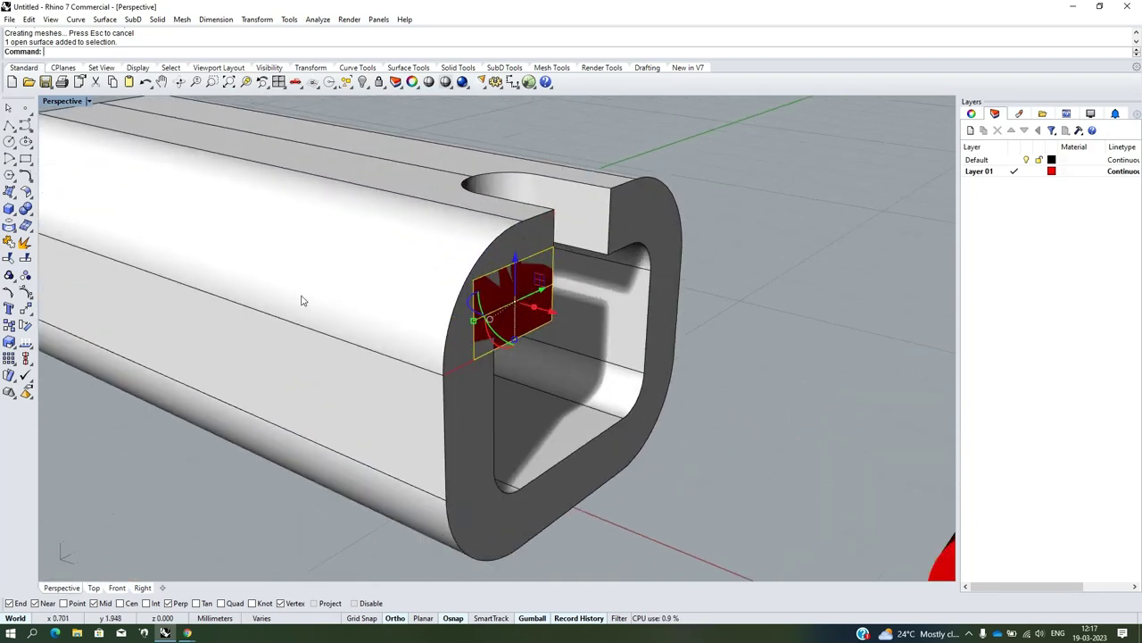
Offset the red surface 0.6 mm into a solid, redoing it with BothSides=No
{"action": "left_click", "coordinate": [31, 204]}
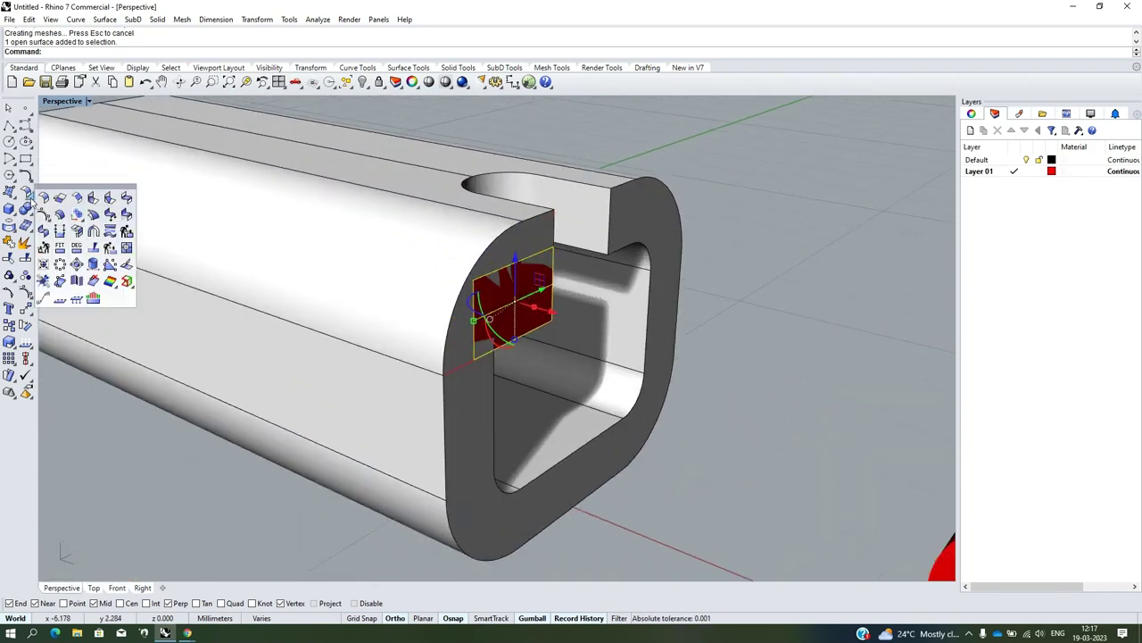
{"action": "left_click", "coordinate": [59, 216]}
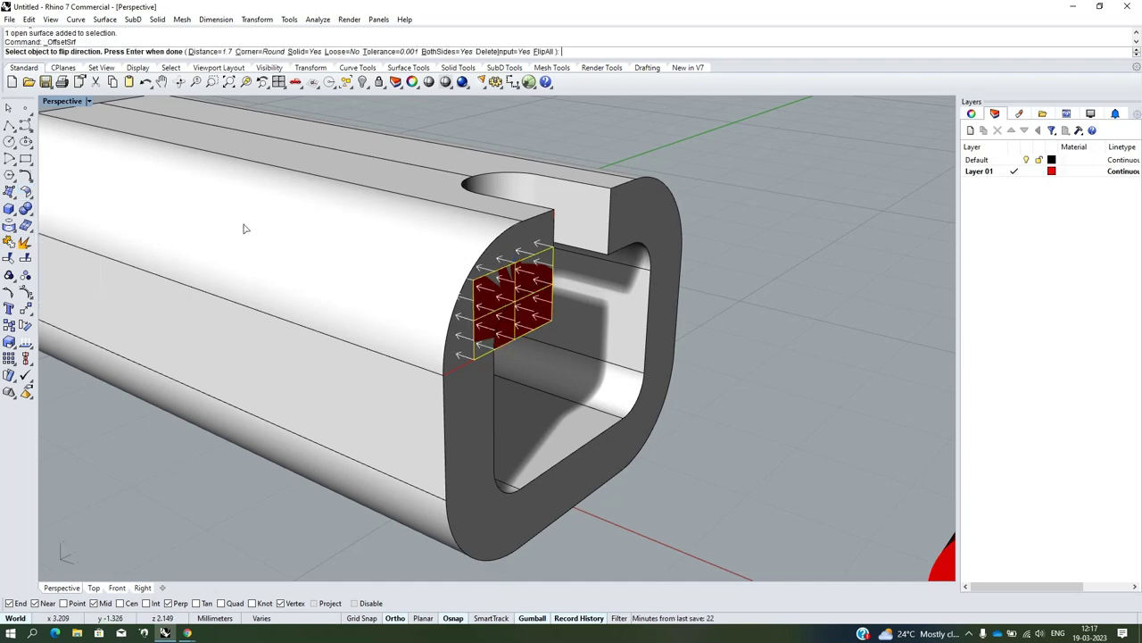
{"action": "right_click_drag", "start_coordinate": [407, 361], "coordinate": [271, 331]}
{"action": "scroll", "coordinate": [370, 300], "scroll_direction": "up", "scroll_amount": 2}
{"action": "type", "text": ".6"}
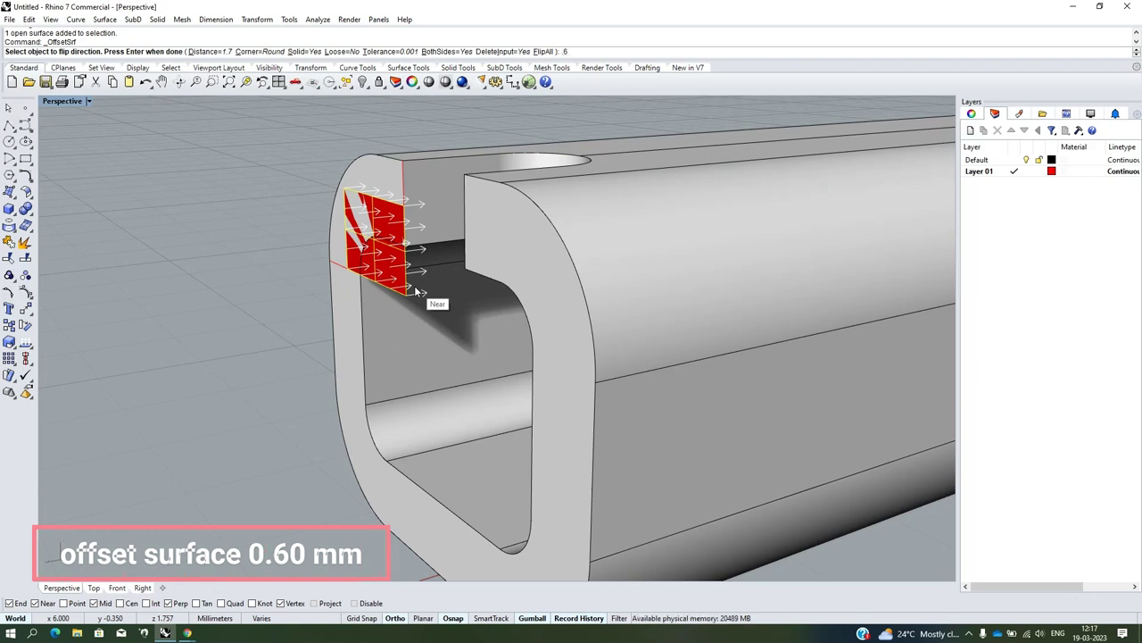
{"action": "key", "text": "Return"}
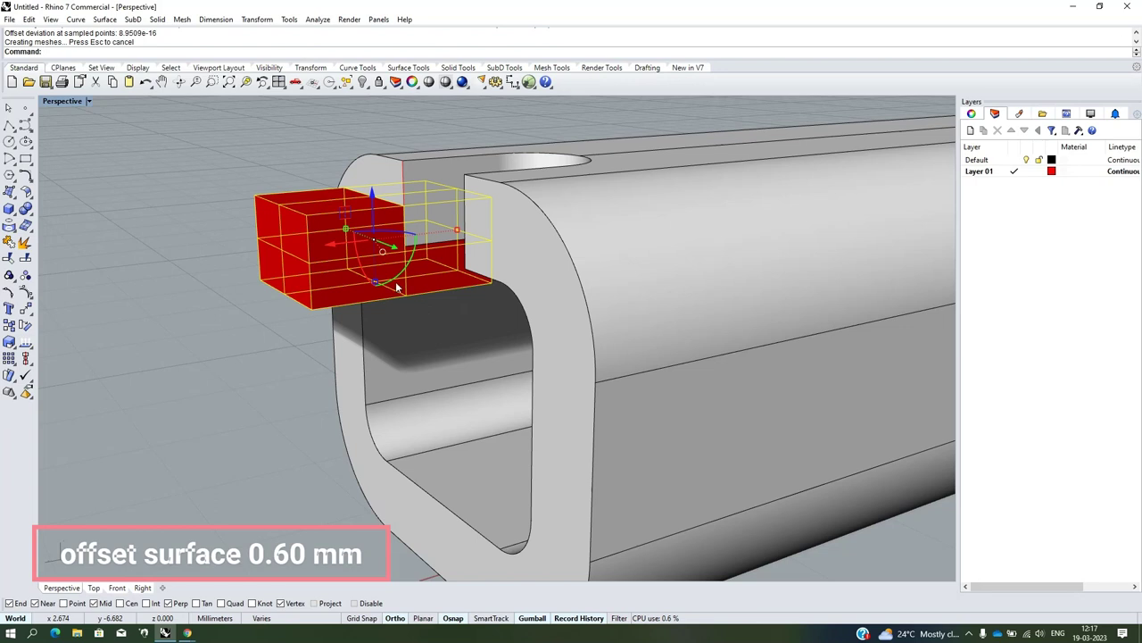
{"action": "key", "text": "ctrl+z"}
{"action": "key", "text": "Return"}
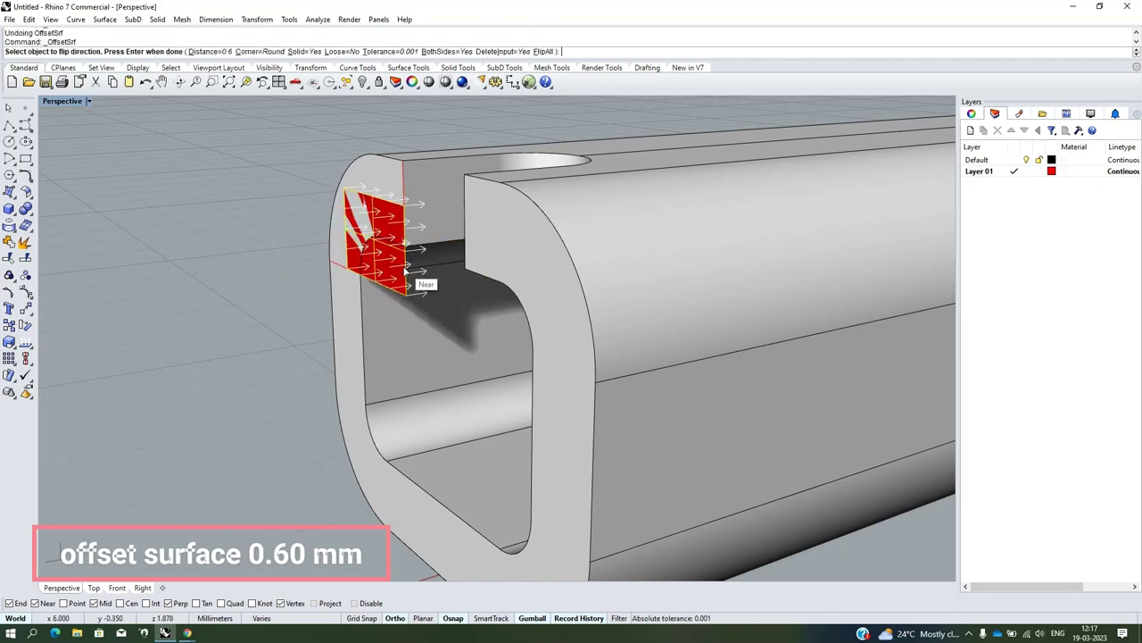
{"action": "left_click", "coordinate": [448, 56]}
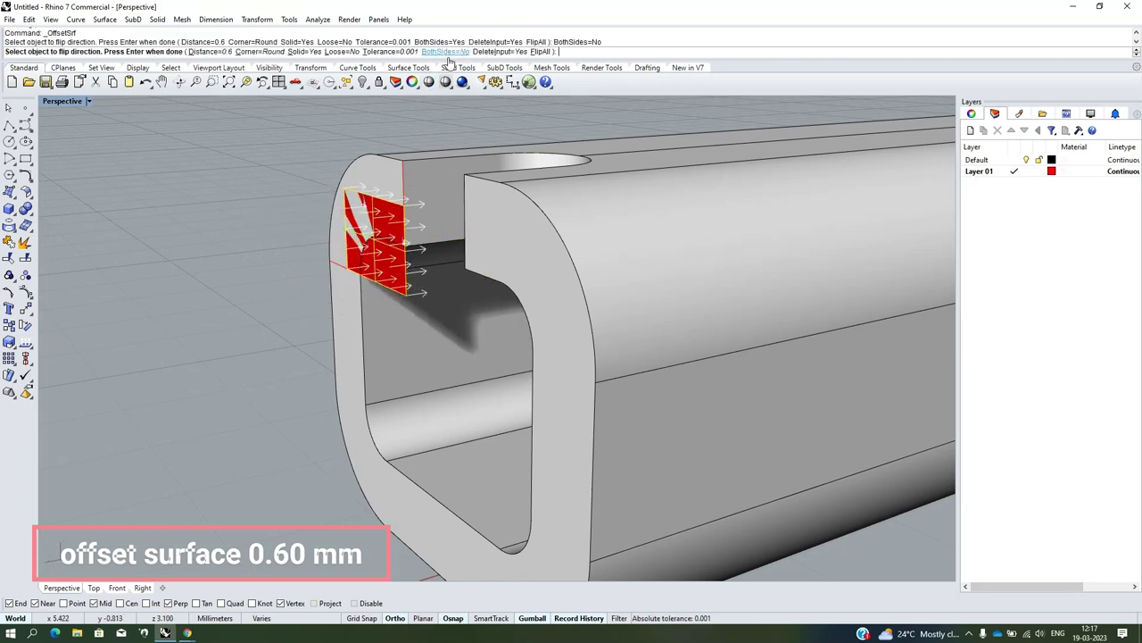
{"action": "key", "text": "Return"}
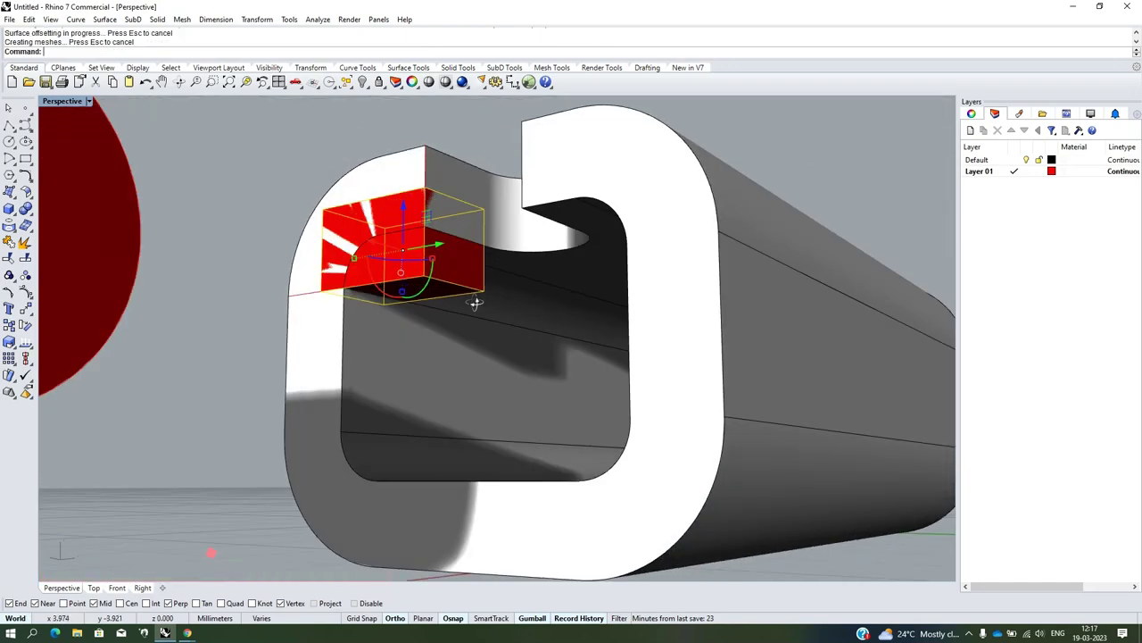
Delete the leftover curve beside the new solid and select the small red block
{"action": "right_click_drag", "start_coordinate": [427, 287], "coordinate": [581, 347]}
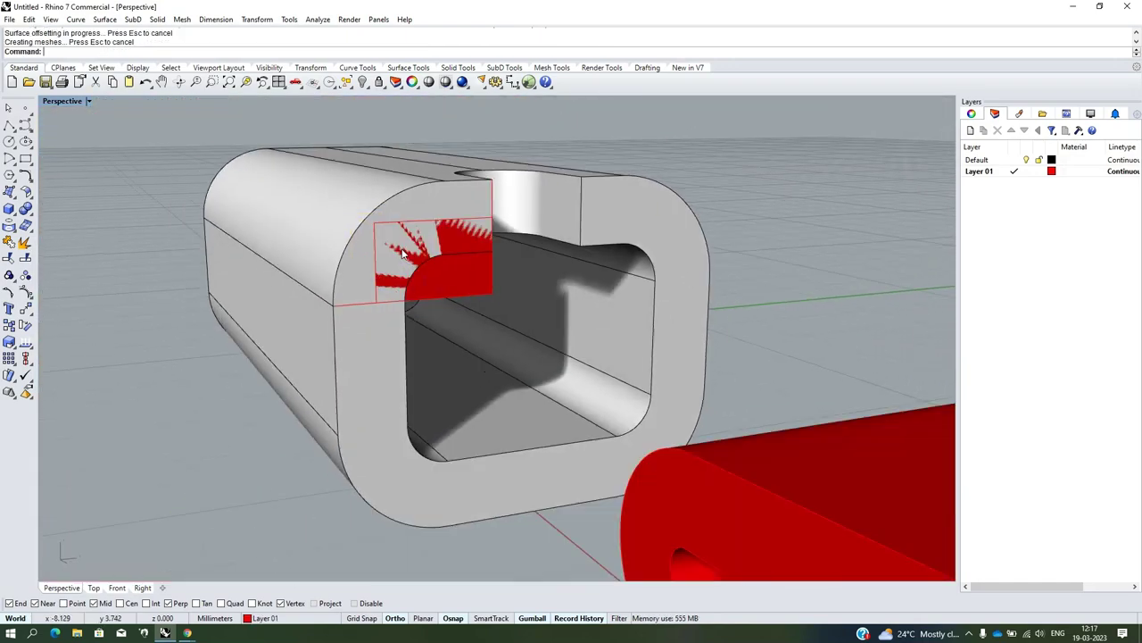
{"action": "right_click_drag", "start_coordinate": [839, 279], "coordinate": [479, 335]}
{"action": "scroll", "coordinate": [479, 336], "scroll_direction": "up", "scroll_amount": 5}
{"action": "left_click", "coordinate": [503, 316]}
{"action": "scroll", "coordinate": [502, 322], "scroll_direction": "down", "scroll_amount": 5}
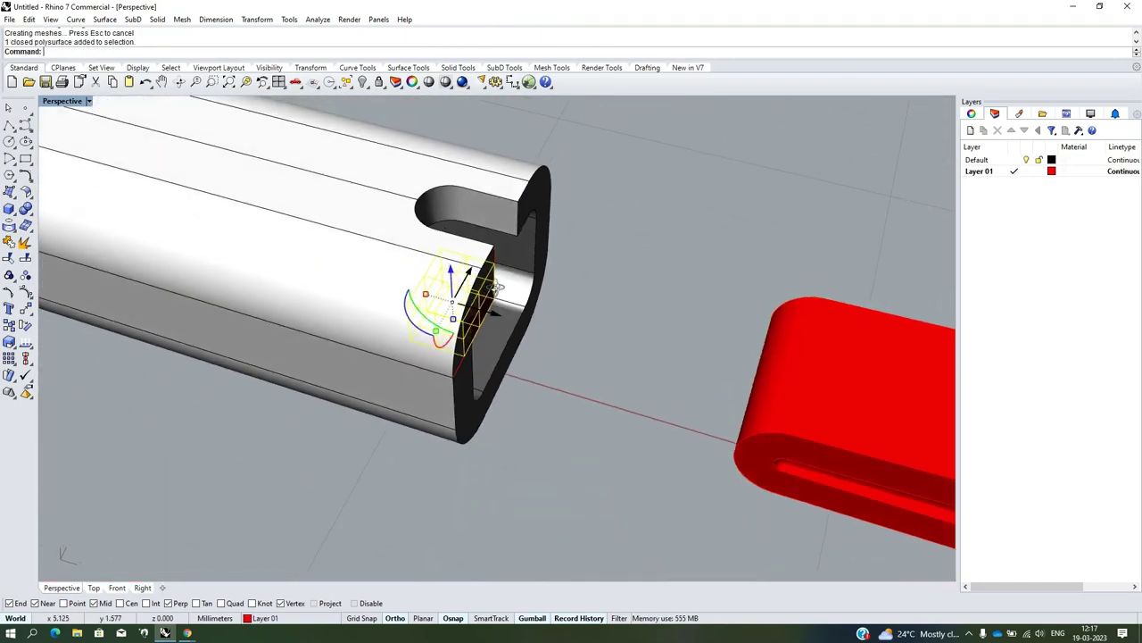
{"action": "left_click", "coordinate": [478, 435]}
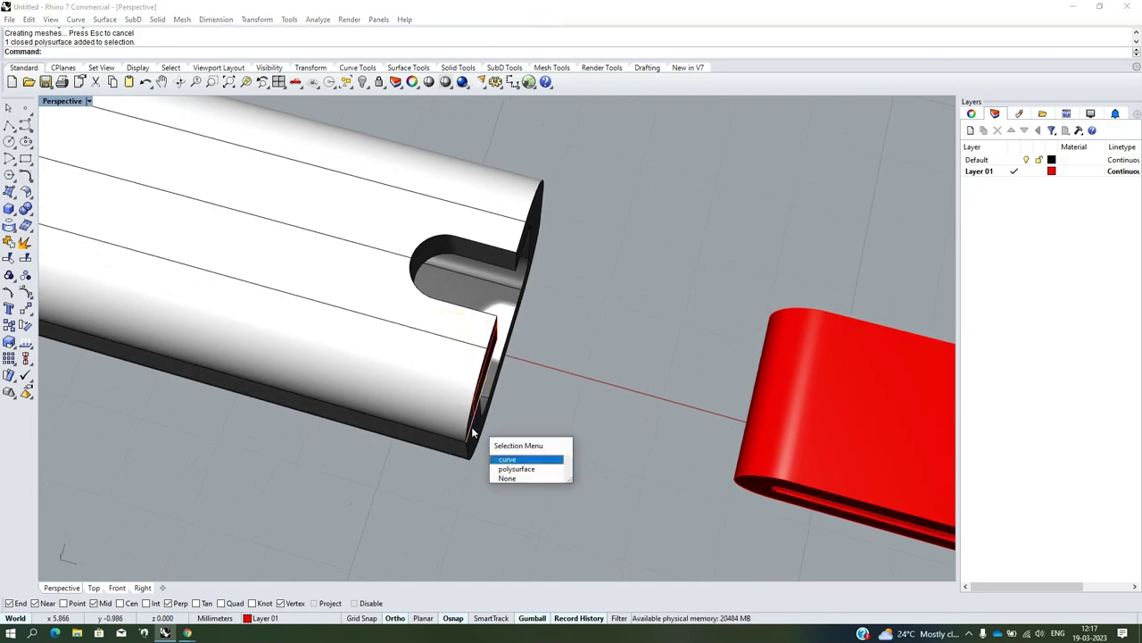
{"action": "key", "text": "Delete"}
{"action": "mouse_move", "coordinate": [477, 434]}
{"action": "right_mouse_down"}
{"action": "mouse_move", "coordinate": [435, 350]}
{"action": "mouse_move", "coordinate": [172, 370]}
{"action": "right_mouse_up"}
{"action": "scroll", "coordinate": [446, 257], "scroll_direction": "up", "scroll_amount": 3}
{"action": "left_click", "coordinate": [446, 257]}
{"action": "scroll", "coordinate": [420, 313], "scroll_direction": "down", "scroll_amount": 4}
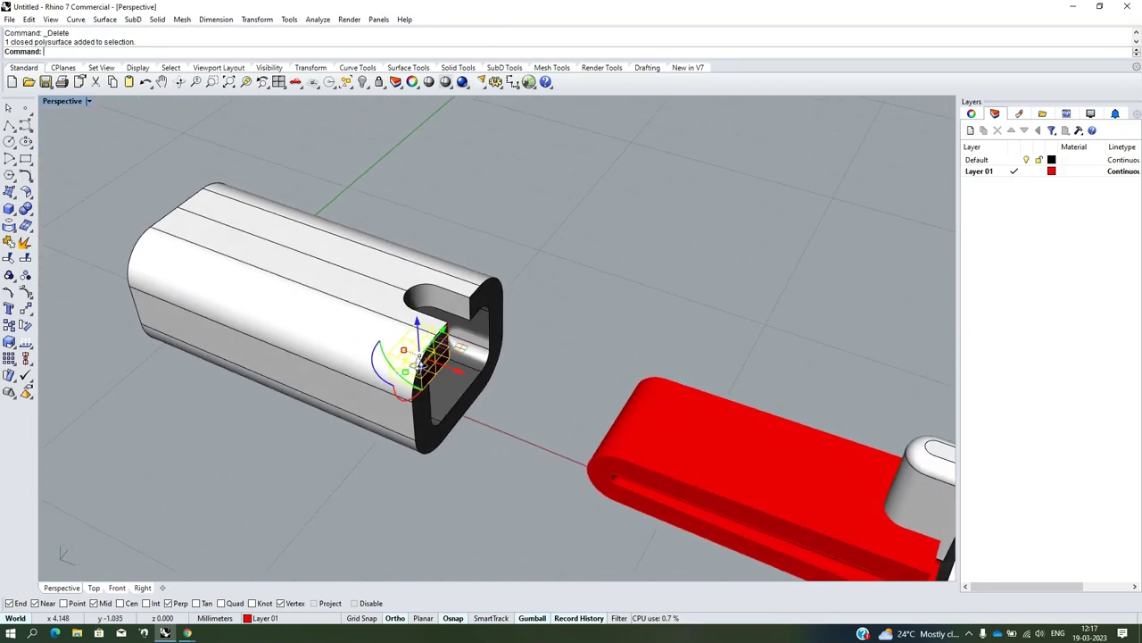
Mirror the red block from a plane starting at 0 onto the slot's opposite corner
{"action": "left_click", "coordinate": [28, 312]}
{"action": "left_click", "coordinate": [44, 331]}
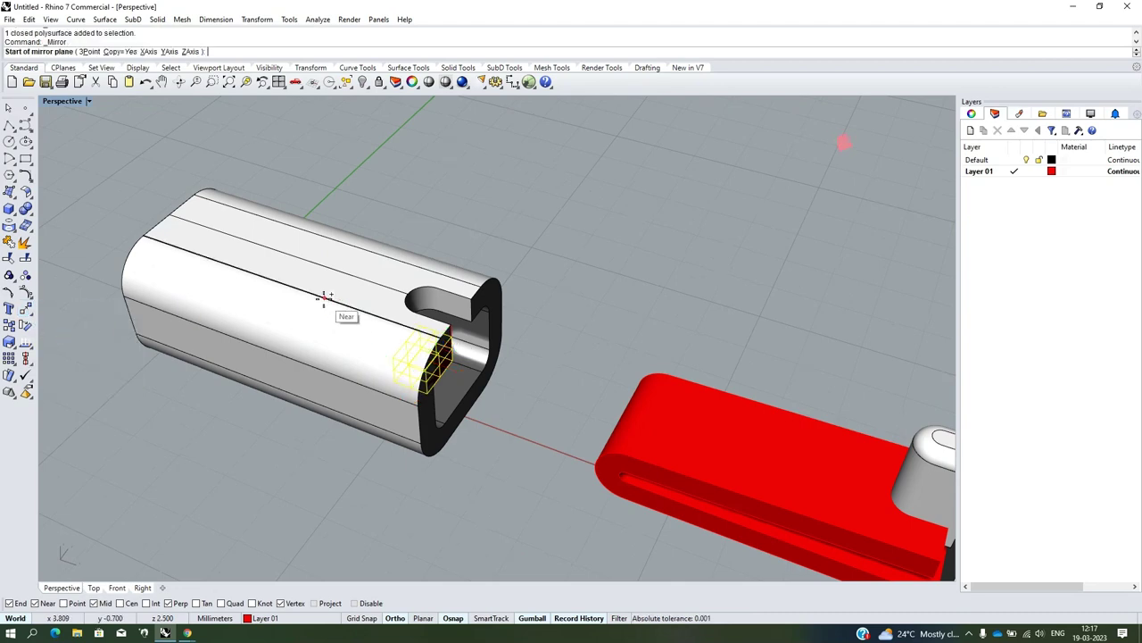
{"action": "type", "text": "0"}
{"action": "key", "text": "Return"}
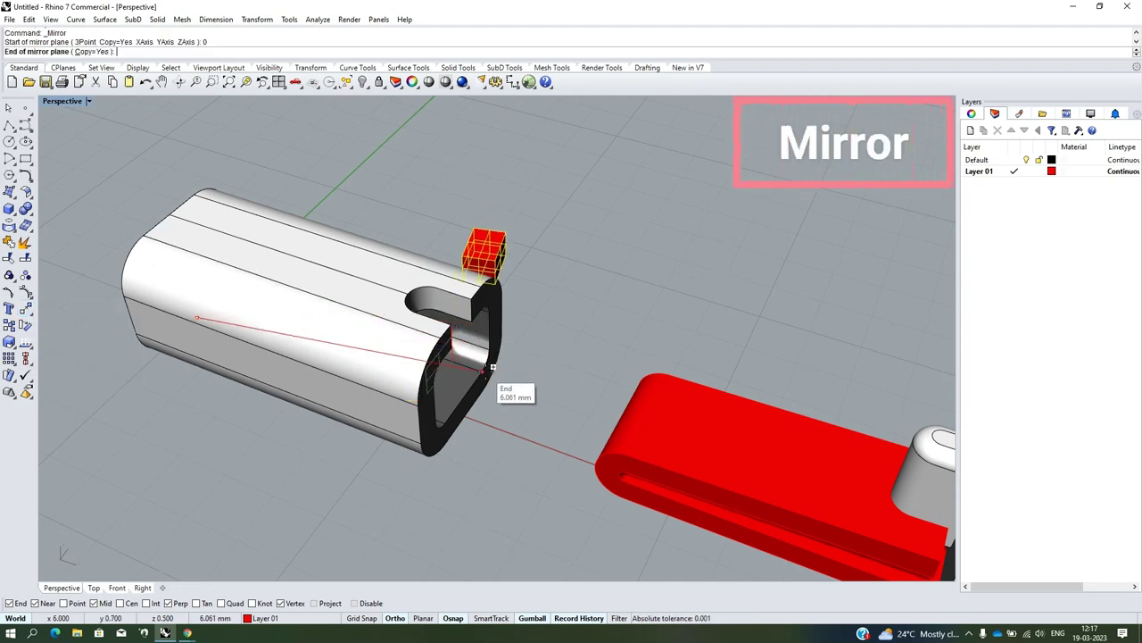
{"action": "left_click", "coordinate": [501, 408]}
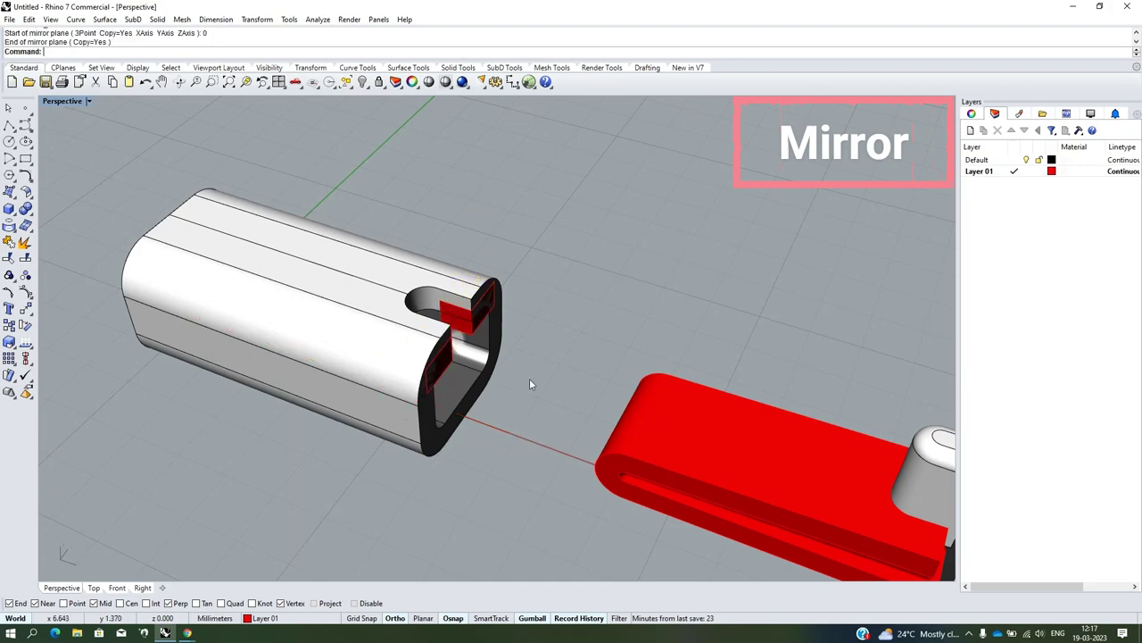
{"action": "mouse_move", "coordinate": [529, 378]}
{"action": "right_mouse_down"}
{"action": "mouse_move", "coordinate": [426, 280]}
{"action": "mouse_move", "coordinate": [408, 408]}
{"action": "mouse_move", "coordinate": [357, 375]}
{"action": "right_mouse_up"}
{"action": "scroll", "coordinate": [425, 280], "scroll_direction": "up", "scroll_amount": 3}
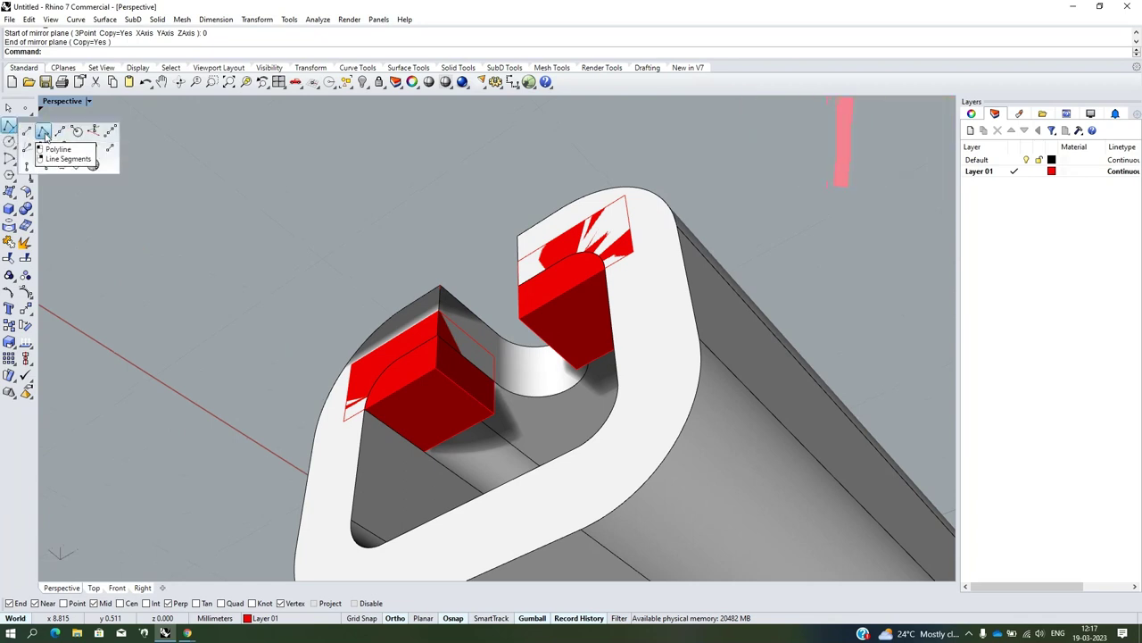
Trace a closed polyline over the red block's corners, switching to Wireframe to reach them
{"action": "left_click", "coordinate": [12, 127]}
{"action": "scroll", "coordinate": [299, 433], "scroll_direction": "up", "scroll_amount": 2}
{"action": "left_click", "coordinate": [357, 403]}
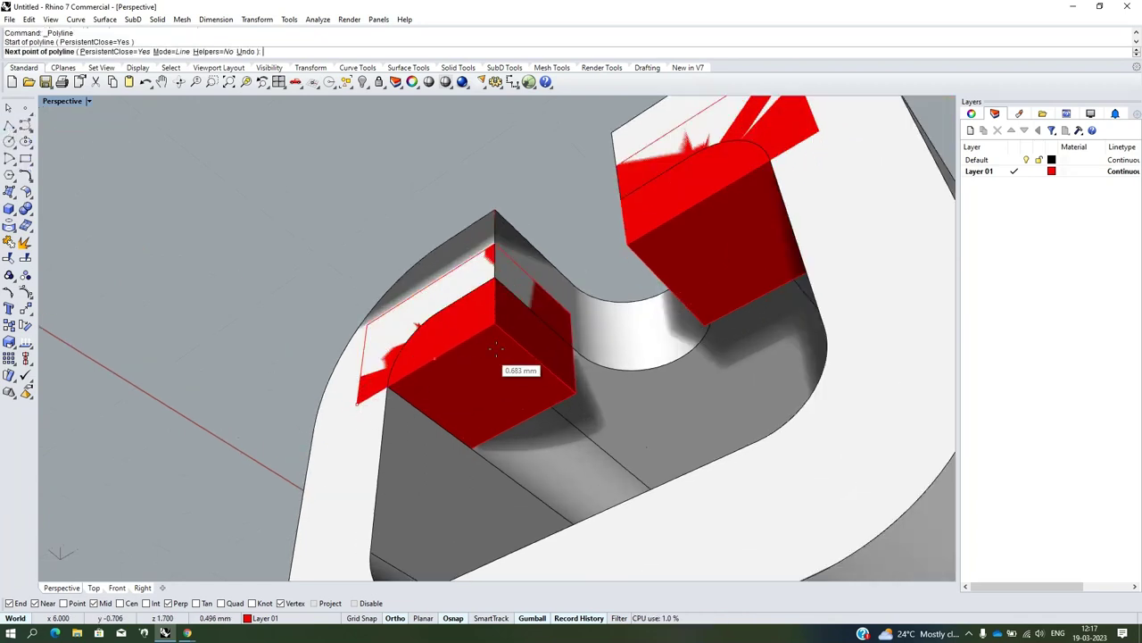
{"action": "left_click", "coordinate": [495, 323]}
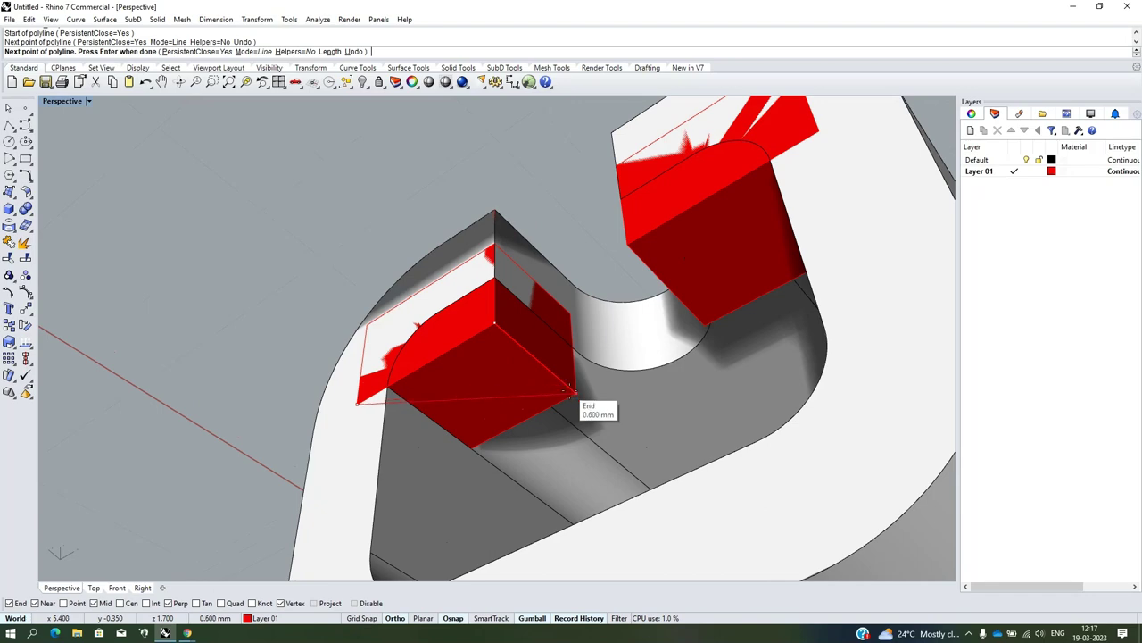
{"action": "left_click", "coordinate": [575, 394]}
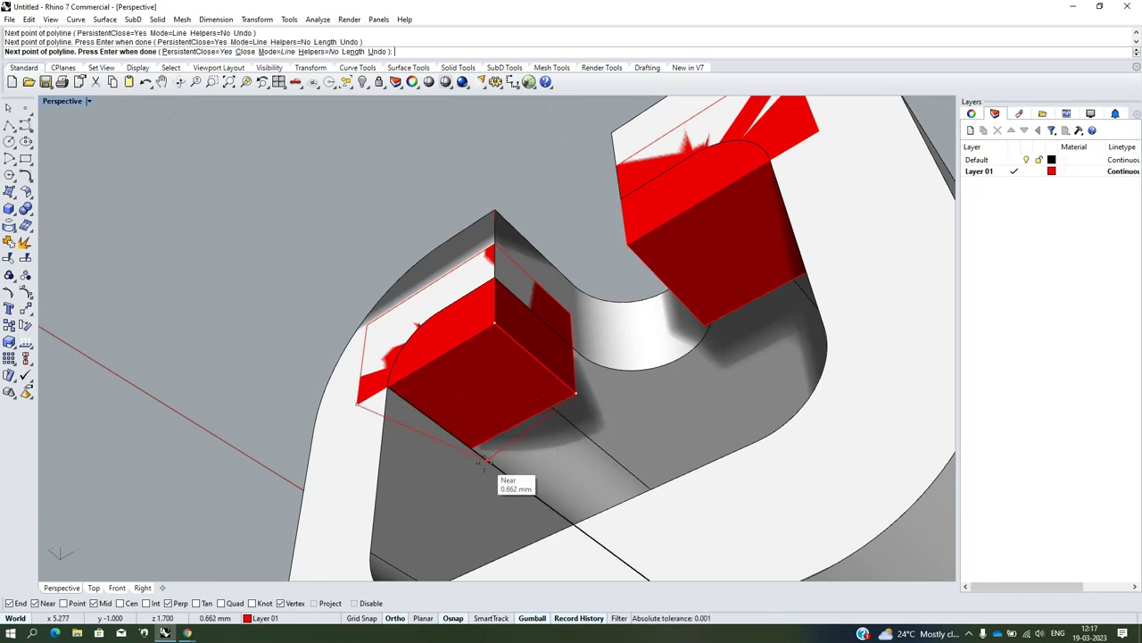
{"action": "left_click", "coordinate": [437, 473]}
{"action": "mouse_move", "coordinate": [438, 473]}
{"action": "right_mouse_down"}
{"action": "mouse_move", "coordinate": [470, 443]}
{"action": "mouse_move", "coordinate": [457, 489]}
{"action": "right_mouse_up"}
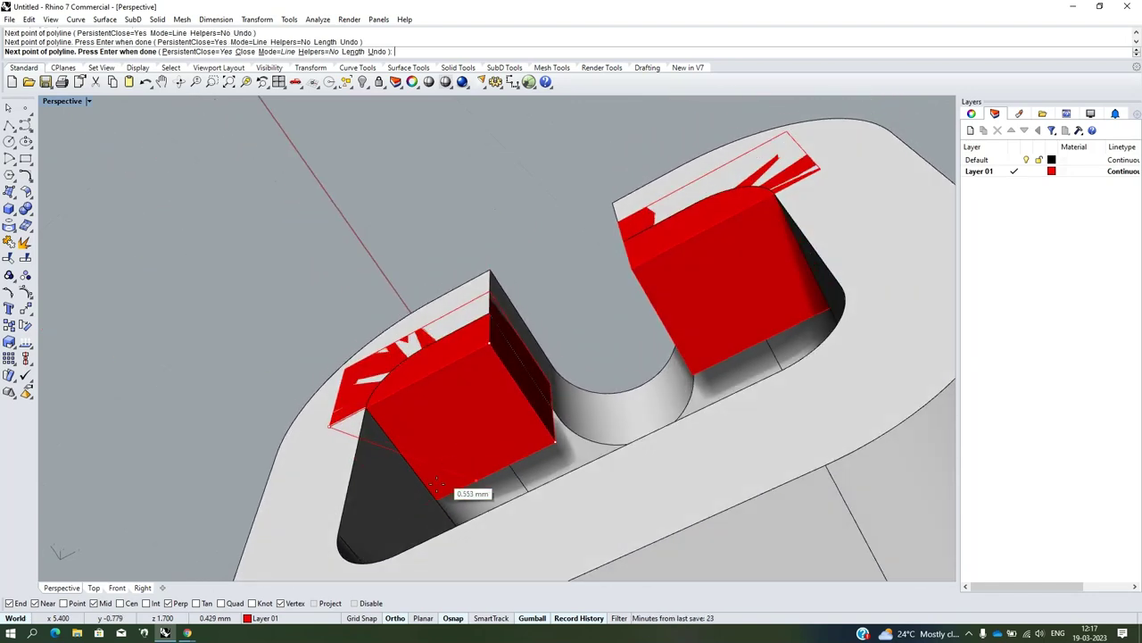
{"action": "left_click", "coordinate": [59, 107]}
{"action": "left_click", "coordinate": [72, 145]}
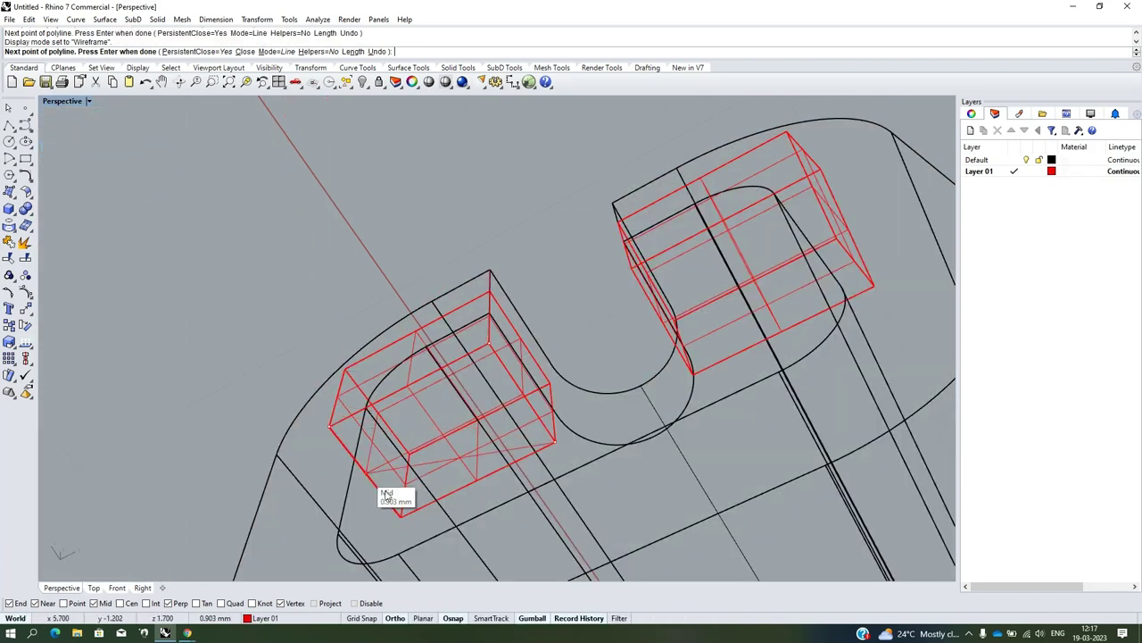
{"action": "left_click", "coordinate": [402, 518]}
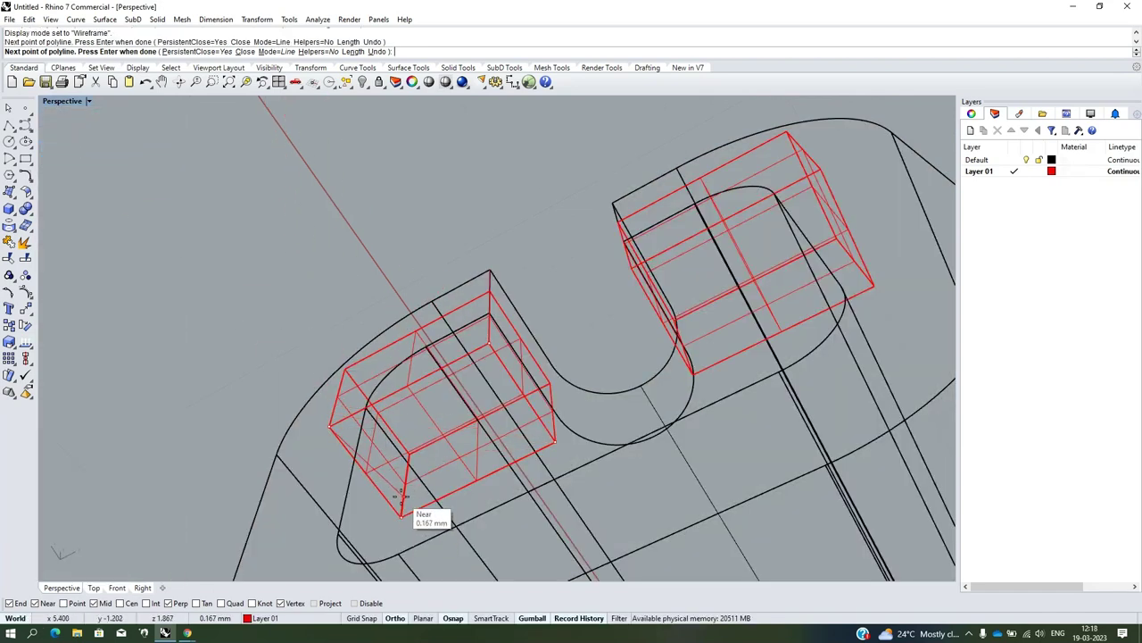
{"action": "key", "text": "Return"}
Move the closed outline 8 mm into the red clip and restore Shaded display
{"action": "mouse_move", "coordinate": [409, 486]}
{"action": "right_mouse_down"}
{"action": "mouse_move", "coordinate": [470, 422]}
{"action": "mouse_move", "coordinate": [436, 282]}
{"action": "mouse_move", "coordinate": [430, 290]}
{"action": "mouse_move", "coordinate": [471, 324]}
{"action": "mouse_move", "coordinate": [421, 321]}
{"action": "right_mouse_up"}
{"action": "left_click", "coordinate": [435, 282]}
{"action": "left_click", "coordinate": [482, 310]}
{"action": "scroll", "coordinate": [430, 290], "scroll_direction": "down", "scroll_amount": 5}
{"action": "left_click_drag", "start_coordinate": [441, 318], "coordinate": [473, 315]}
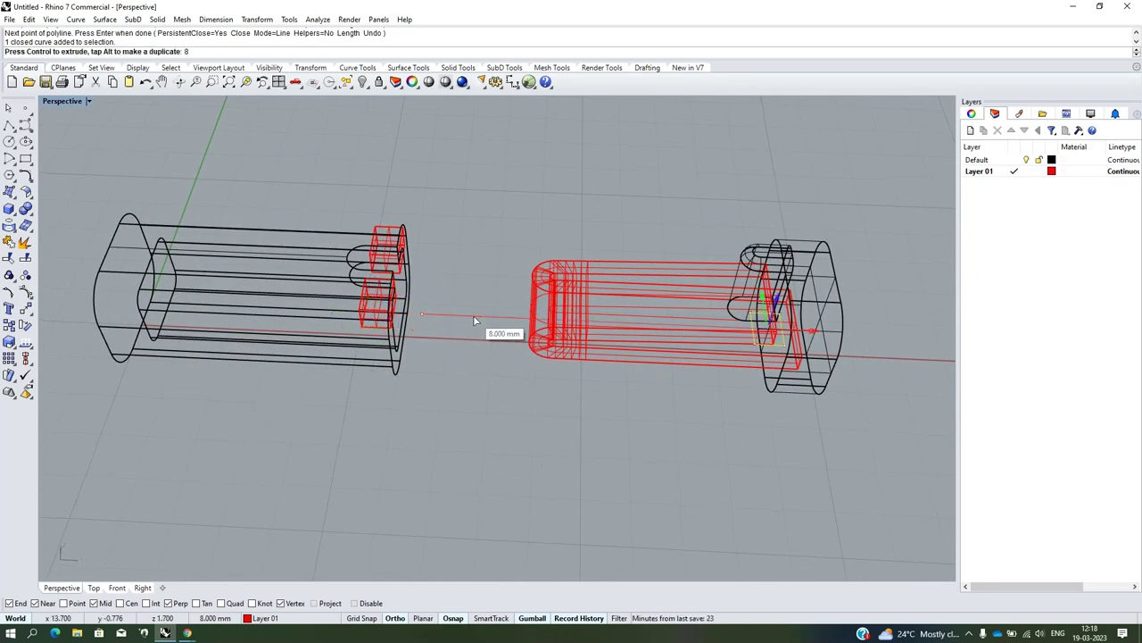
{"action": "scroll", "coordinate": [807, 335], "scroll_direction": "up", "scroll_amount": 3}
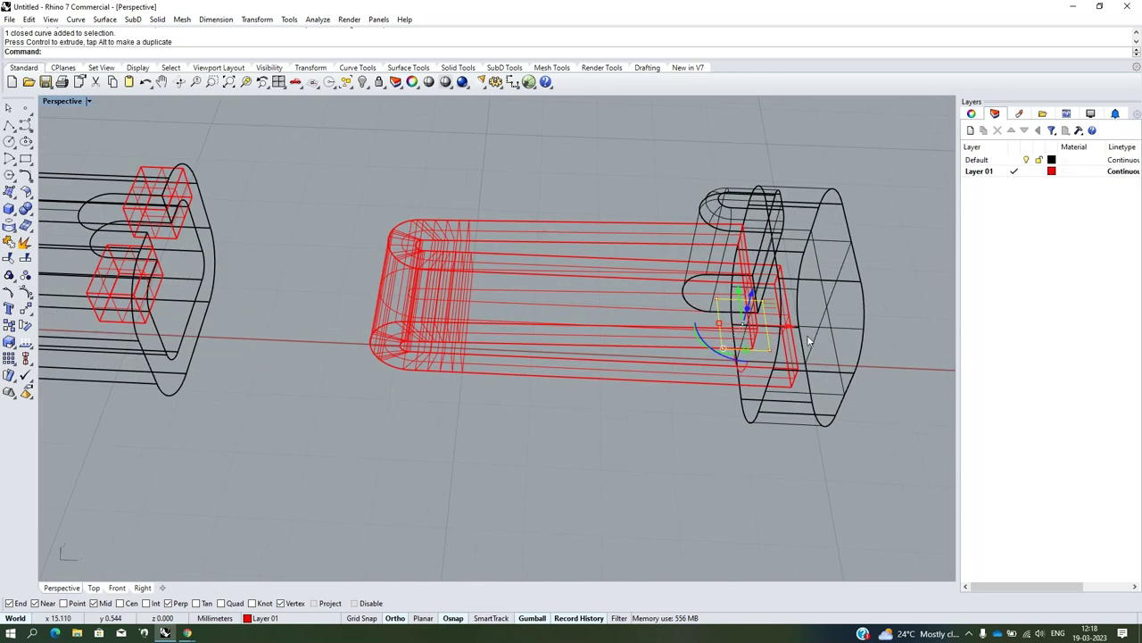
{"action": "left_click", "coordinate": [59, 101]}
{"action": "left_click", "coordinate": [80, 159]}
Wire-cut the clip with the outline along the vertical axis, setting the cut depth
{"action": "scroll", "coordinate": [777, 370], "scroll_direction": "up", "scroll_amount": 3}
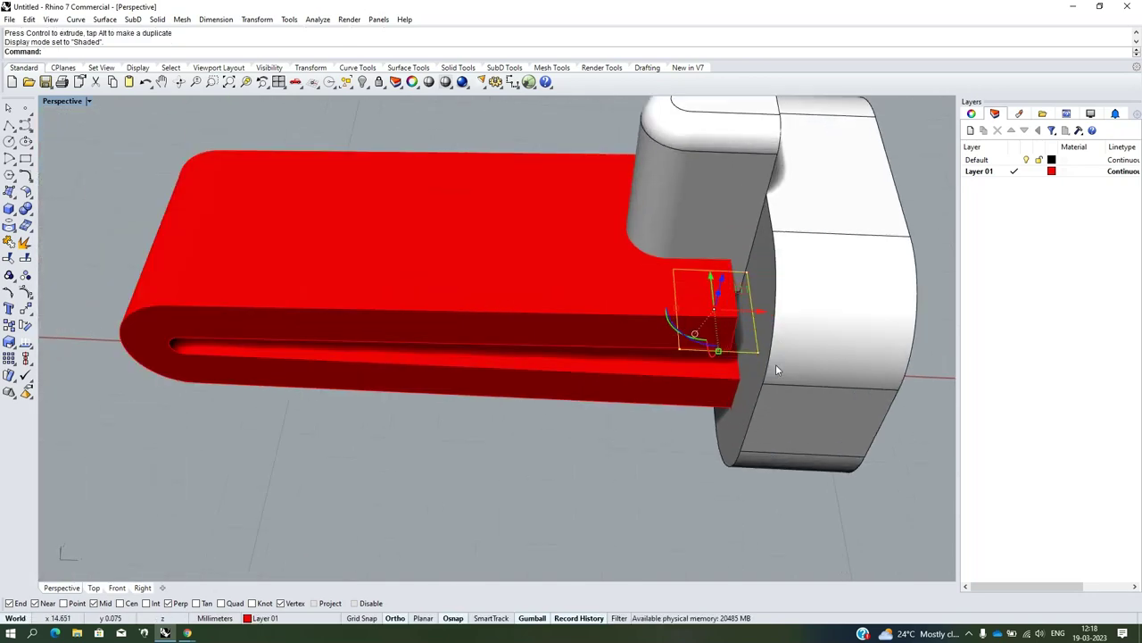
{"action": "mouse_move", "coordinate": [775, 369]}
{"action": "right_mouse_down"}
{"action": "mouse_move", "coordinate": [765, 262]}
{"action": "mouse_move", "coordinate": [773, 295]}
{"action": "mouse_move", "coordinate": [540, 260]}
{"action": "mouse_move", "coordinate": [566, 298]}
{"action": "mouse_move", "coordinate": [580, 379]}
{"action": "right_mouse_up"}
{"action": "scroll", "coordinate": [612, 313], "scroll_direction": "up", "scroll_amount": 2}
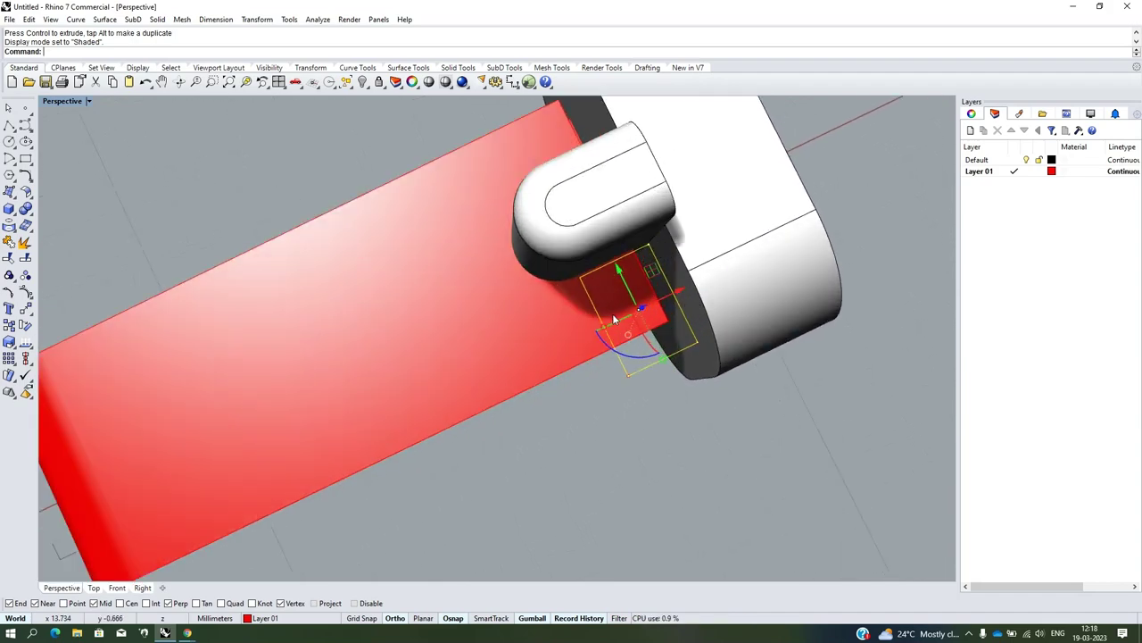
{"action": "mouse_move", "coordinate": [612, 313]}
{"action": "right_mouse_down"}
{"action": "mouse_move", "coordinate": [606, 204]}
{"action": "mouse_move", "coordinate": [566, 178]}
{"action": "mouse_move", "coordinate": [603, 210]}
{"action": "mouse_move", "coordinate": [205, 55]}
{"action": "right_mouse_up"}
{"action": "left_click", "coordinate": [193, 52]}
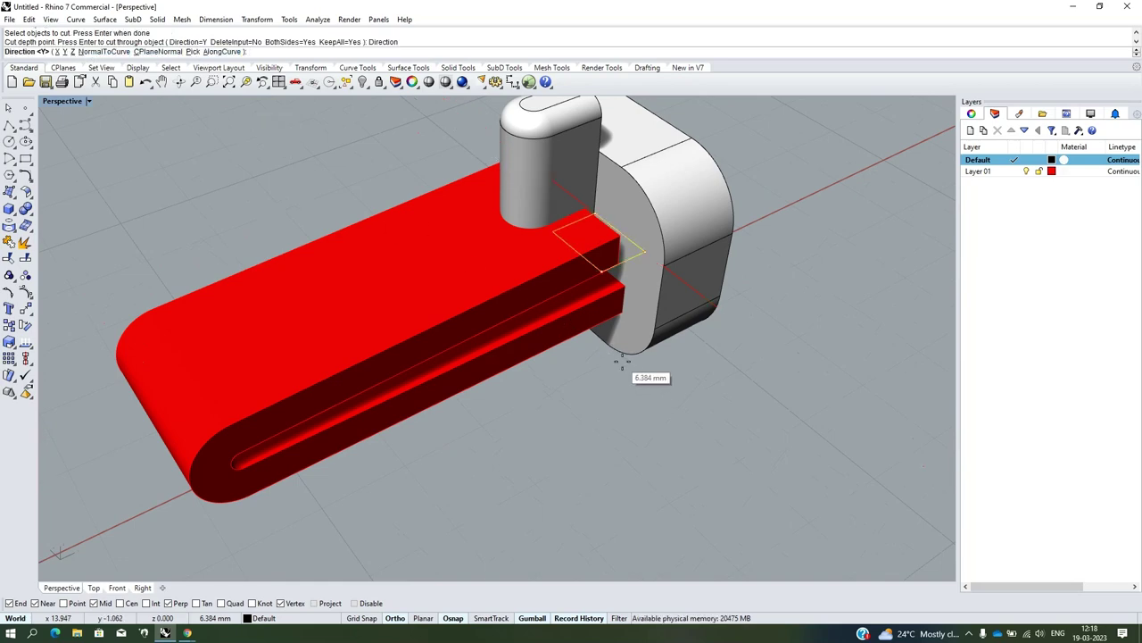
{"action": "mouse_move", "coordinate": [625, 357]}
{"action": "right_mouse_down"}
{"action": "mouse_move", "coordinate": [594, 301]}
{"action": "mouse_move", "coordinate": [580, 359]}
{"action": "right_mouse_up"}
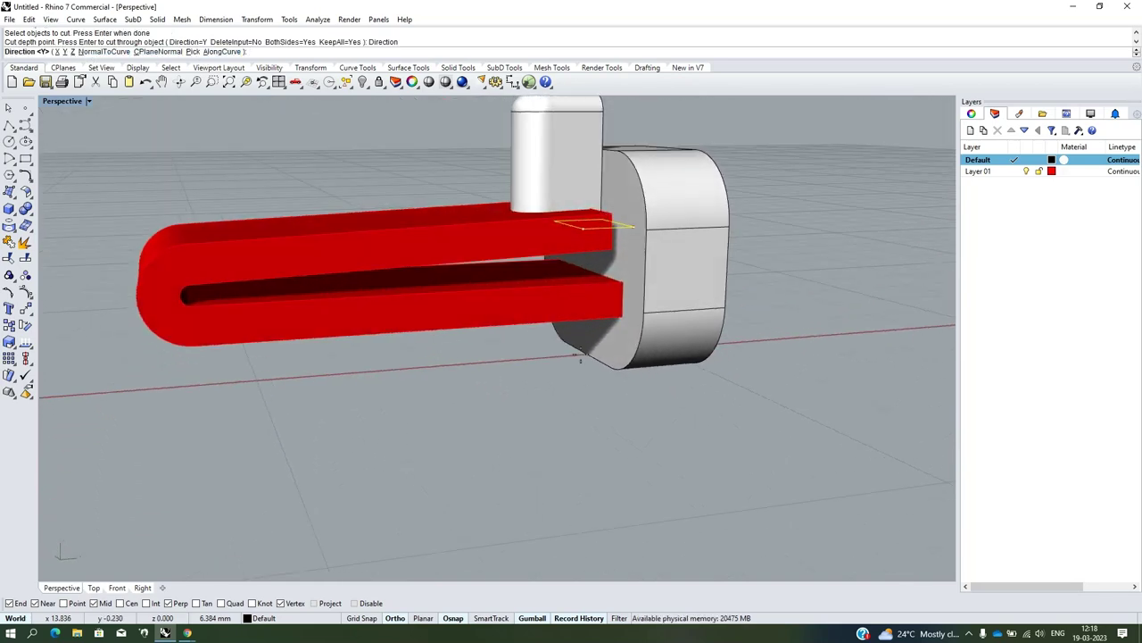
{"action": "left_click", "coordinate": [74, 52]}
{"action": "left_click", "coordinate": [603, 407]}
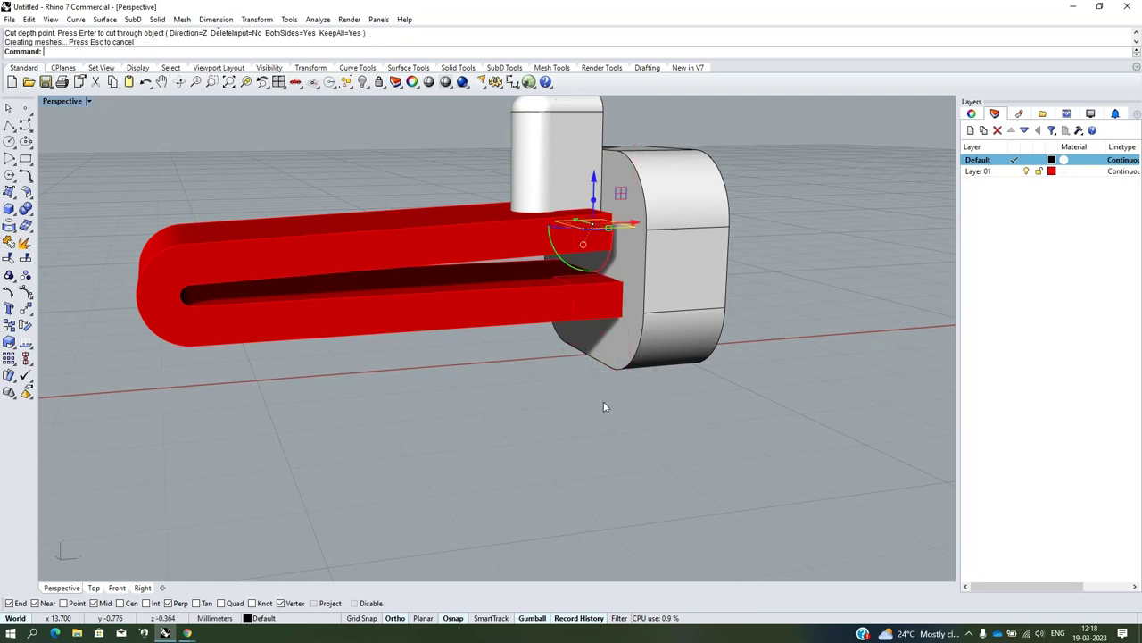
{"action": "mouse_move", "coordinate": [603, 407]}
{"action": "right_mouse_down"}
{"action": "mouse_move", "coordinate": [620, 401]}
{"action": "mouse_move", "coordinate": [589, 286]}
{"action": "right_mouse_up"}
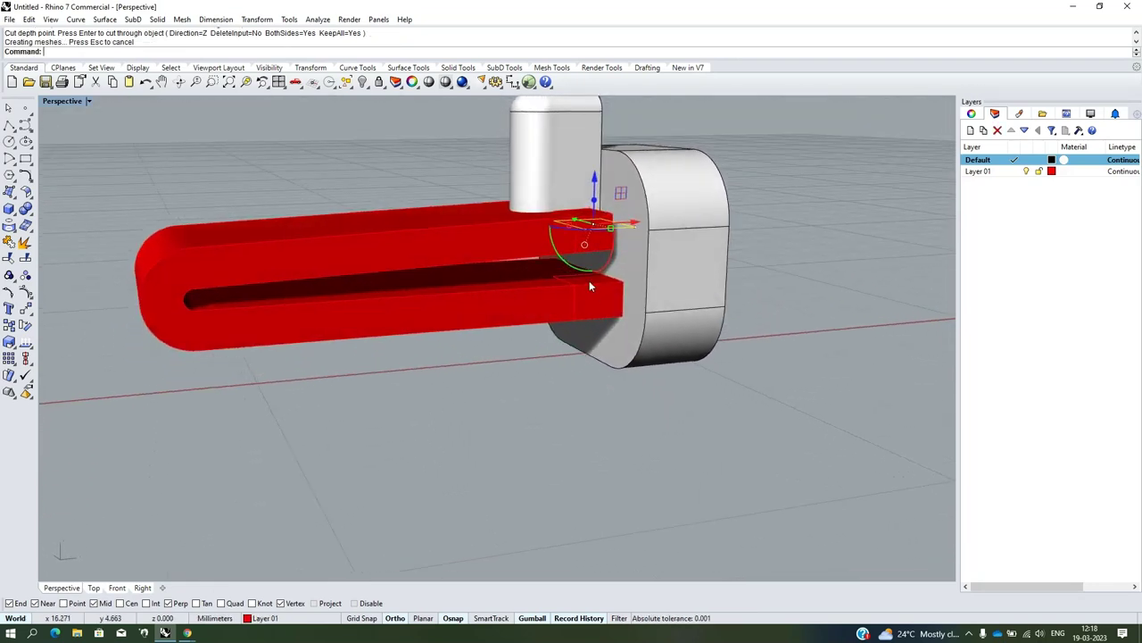
{"action": "scroll", "coordinate": [589, 280], "scroll_direction": "up", "scroll_amount": 3}
Undo that cut and rerun WireCut on the red bars with KeepAll=No to remove the notch
{"action": "key", "text": "ctrl+z"}
{"action": "key", "text": "Return"}
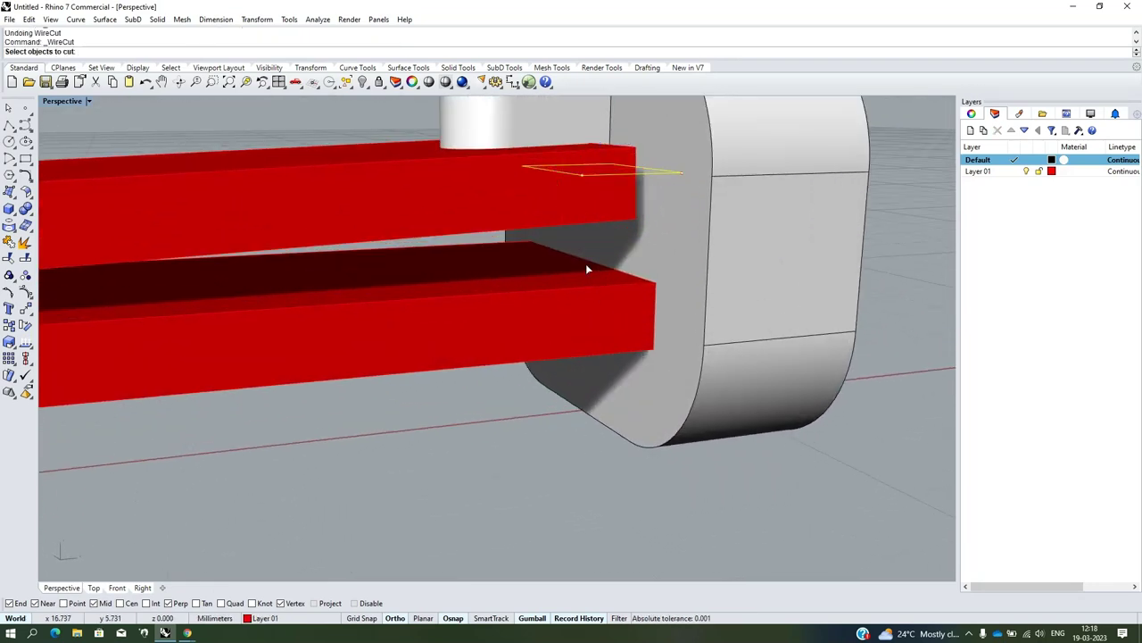
{"action": "left_click", "coordinate": [501, 206]}
{"action": "key", "text": "Return"}
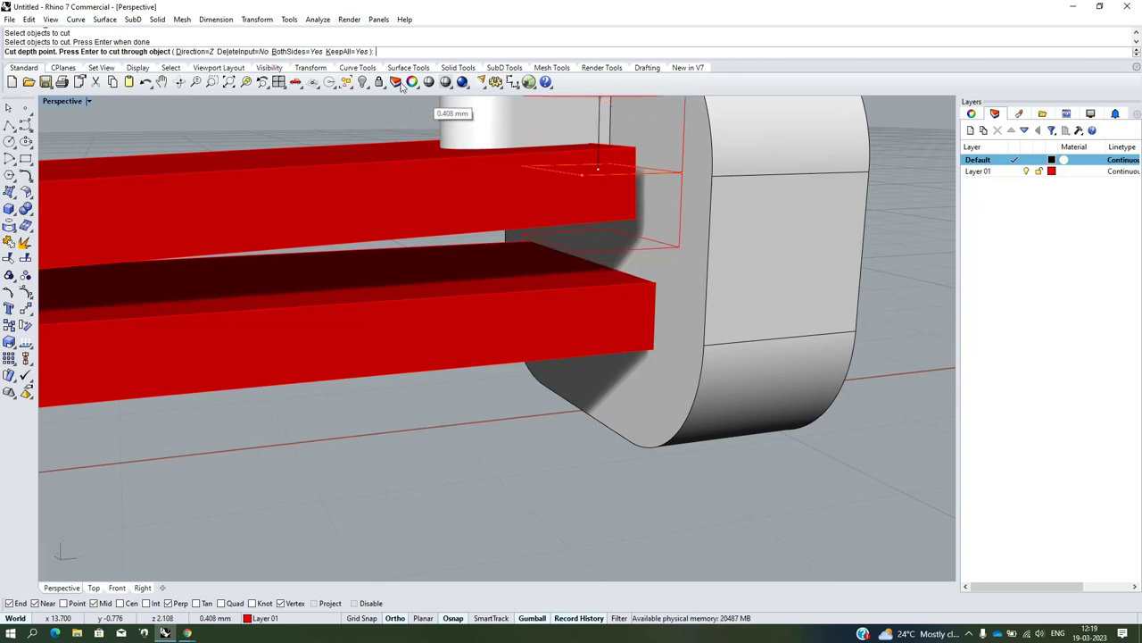
{"action": "left_click", "coordinate": [348, 51]}
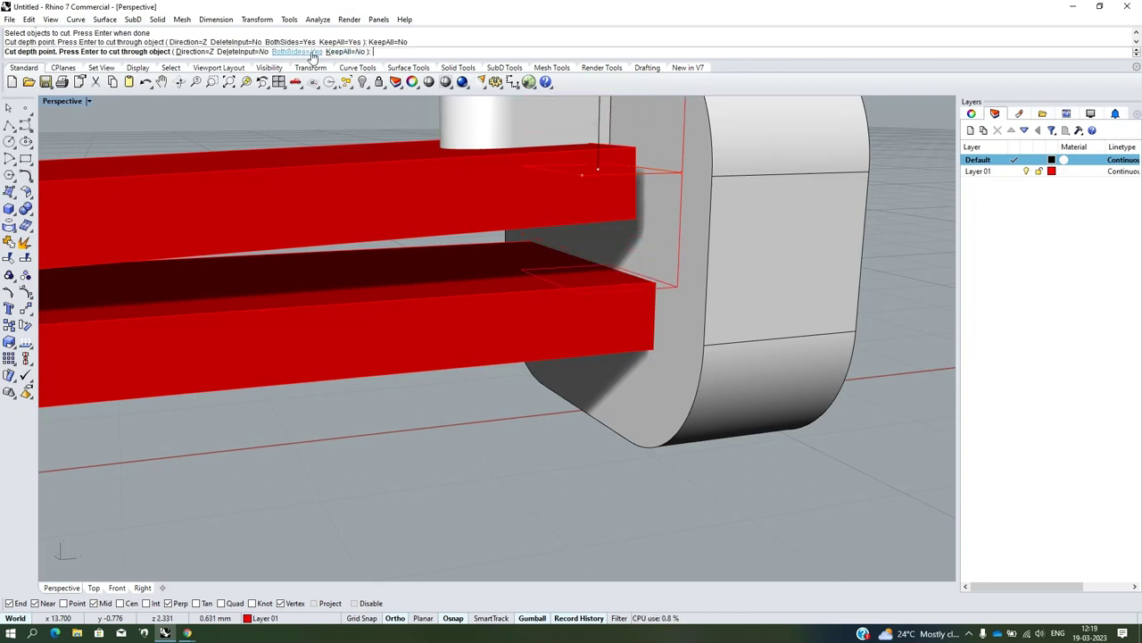
{"action": "left_click", "coordinate": [626, 248]}
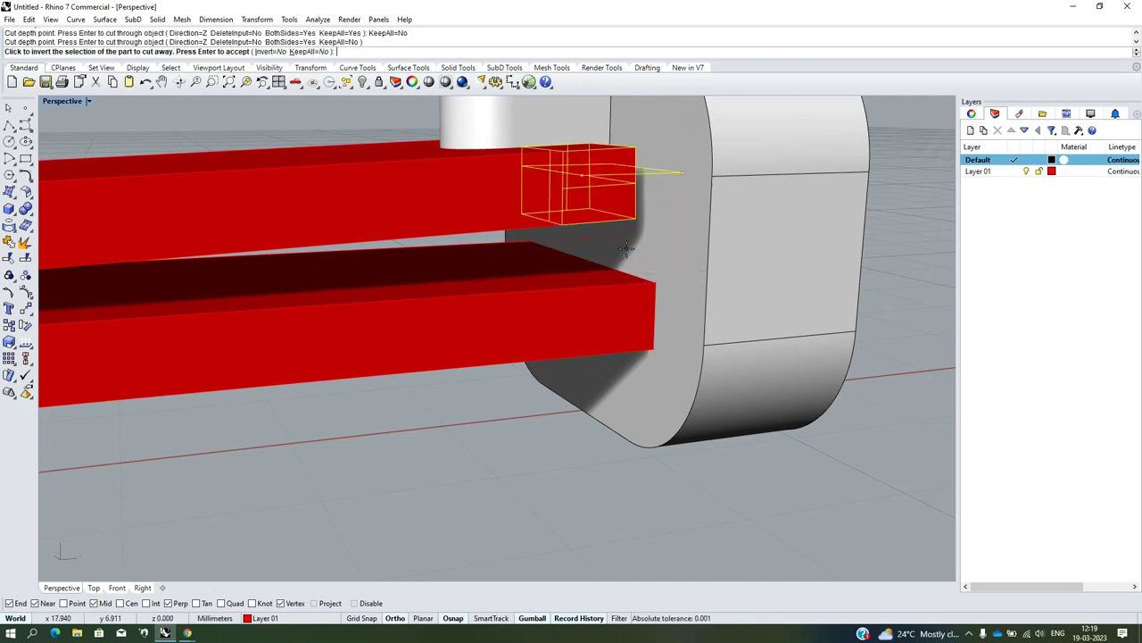
{"action": "right_click_drag", "start_coordinate": [629, 252], "coordinate": [667, 384]}
{"action": "key", "text": "Return"}
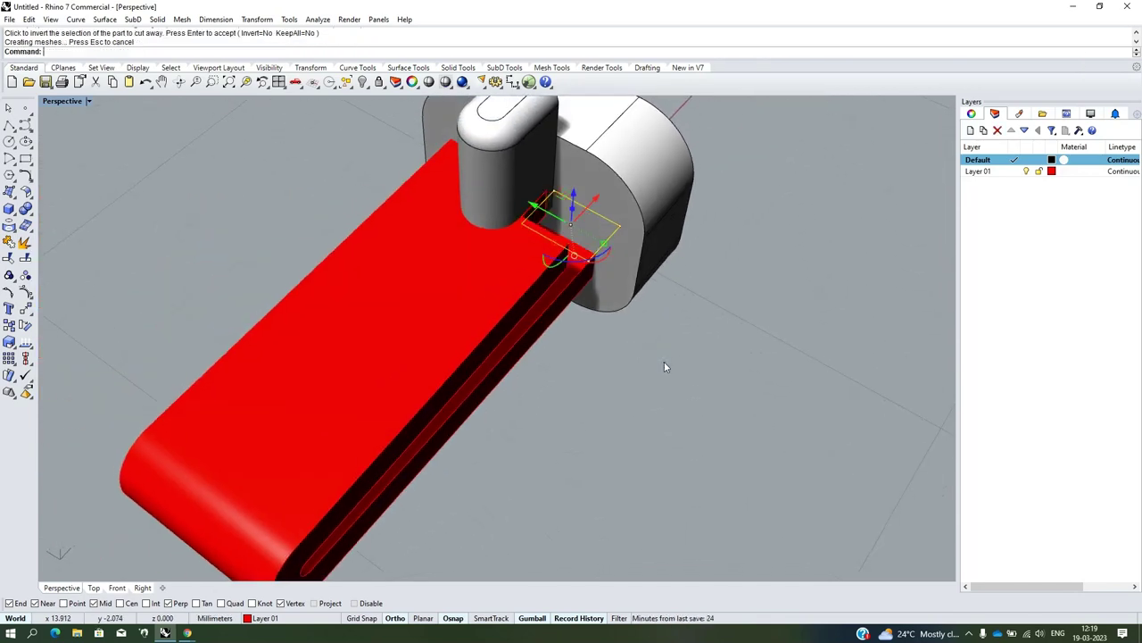
Inspect the notched arm and select the cutting curve at the notch
{"action": "scroll", "coordinate": [669, 361], "scroll_direction": "up", "scroll_amount": 3}
{"action": "scroll", "coordinate": [677, 287], "scroll_direction": "down", "scroll_amount": 5}
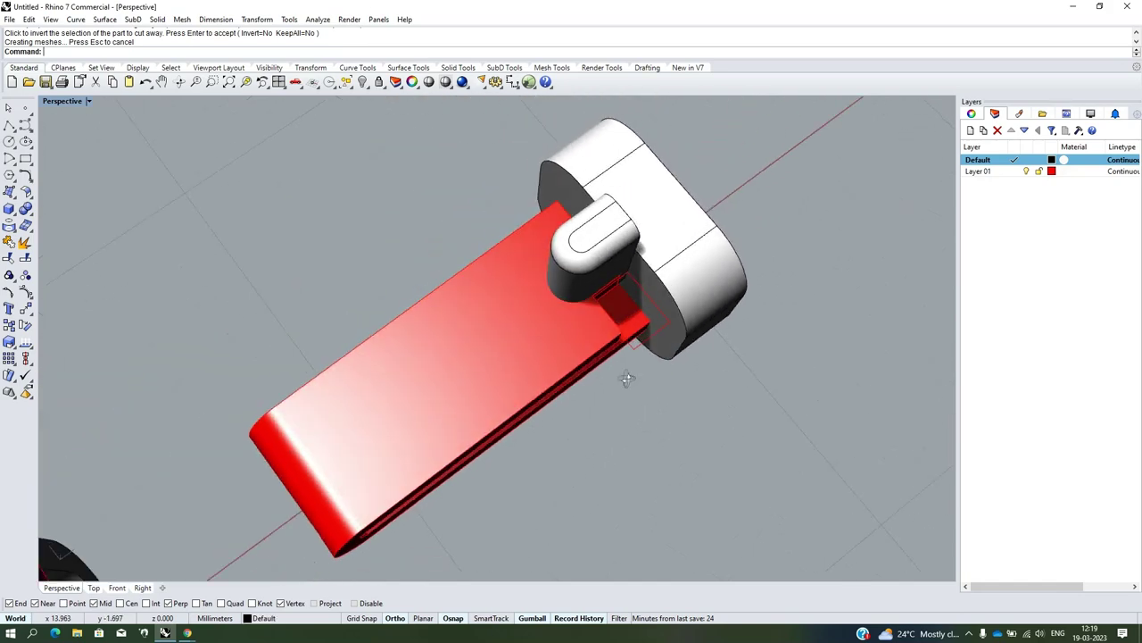
{"action": "mouse_move", "coordinate": [624, 378]}
{"action": "right_mouse_down"}
{"action": "mouse_move", "coordinate": [556, 306]}
{"action": "mouse_move", "coordinate": [697, 389]}
{"action": "right_mouse_up"}
{"action": "scroll", "coordinate": [627, 270], "scroll_direction": "up", "scroll_amount": 5}
{"action": "scroll", "coordinate": [621, 274], "scroll_direction": "up", "scroll_amount": 2}
{"action": "scroll", "coordinate": [620, 274], "scroll_direction": "down", "scroll_amount": 5}
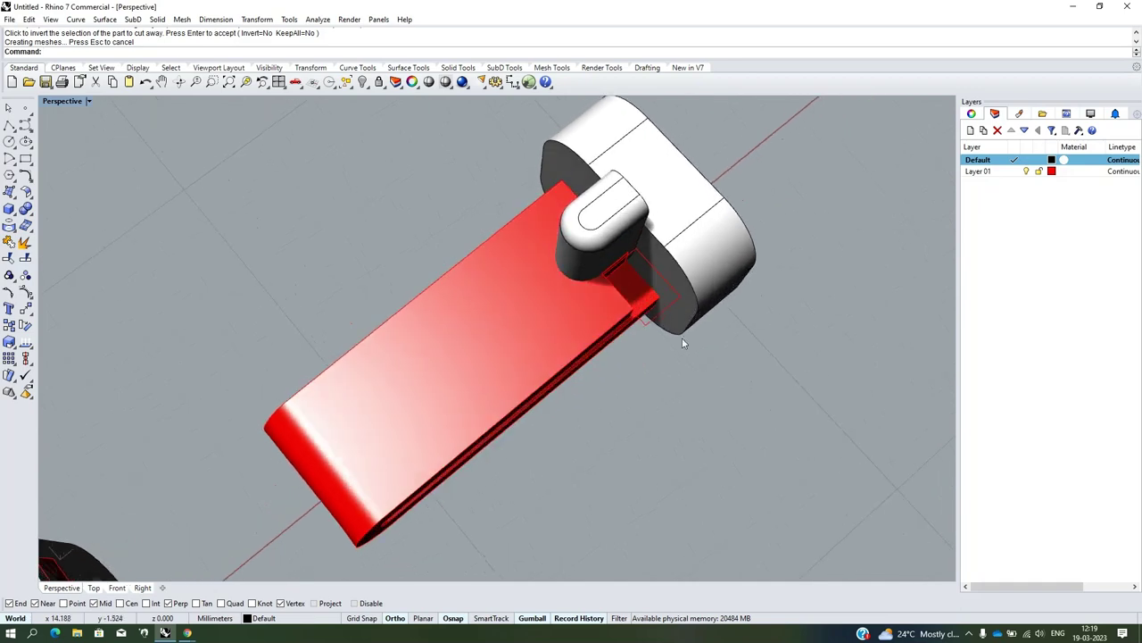
{"action": "scroll", "coordinate": [681, 337], "scroll_direction": "up", "scroll_amount": 5}
{"action": "left_click", "coordinate": [660, 313]}
{"action": "scroll", "coordinate": [661, 313], "scroll_direction": "down", "scroll_amount": 5}
{"action": "mouse_move", "coordinate": [661, 313]}
{"action": "right_mouse_down"}
{"action": "mouse_move", "coordinate": [593, 376]}
{"action": "mouse_move", "coordinate": [353, 344]}
{"action": "right_mouse_up"}
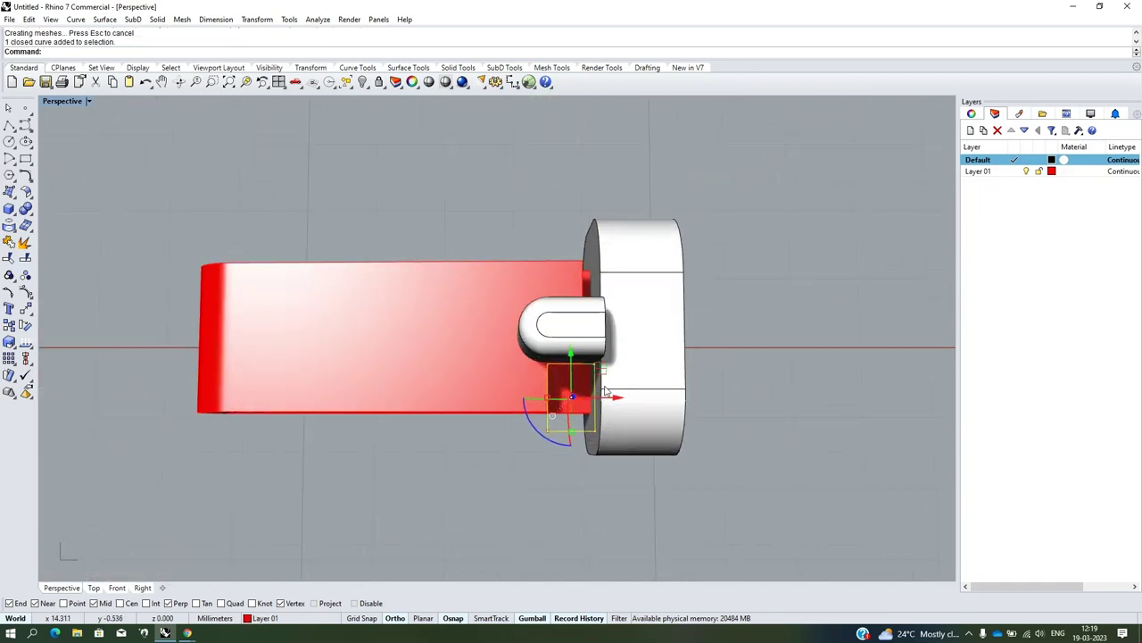
Mirror a copy of the notch cutting curve across a plane starting at 0
{"action": "left_click", "coordinate": [30, 311]}
{"action": "left_click", "coordinate": [59, 347]}
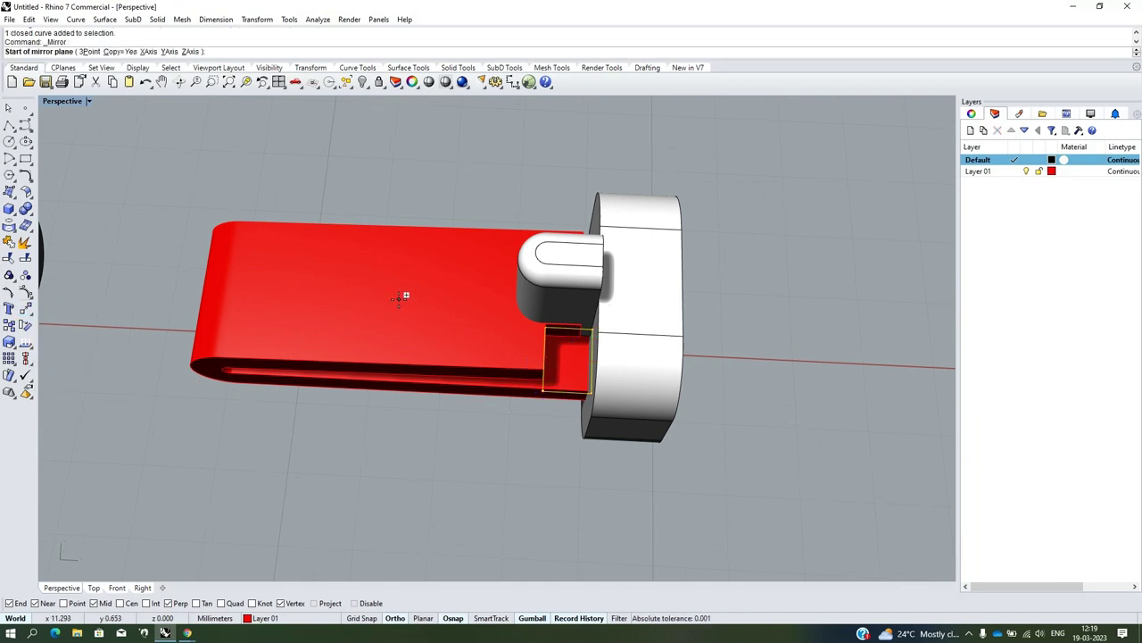
{"action": "type", "text": "0"}
{"action": "key", "text": "Return"}
{"action": "left_click", "coordinate": [785, 277]}
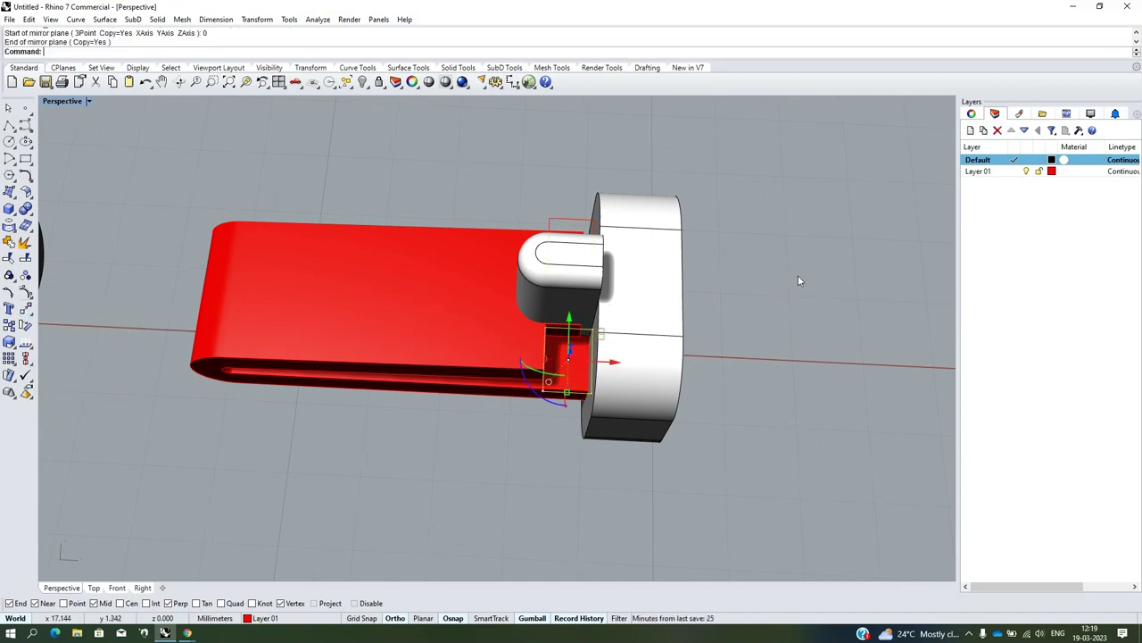
Select the mirrored cutting curve and view the hub from the front-left
{"action": "mouse_move", "coordinate": [798, 280]}
{"action": "right_mouse_down"}
{"action": "mouse_move", "coordinate": [438, 349]}
{"action": "mouse_move", "coordinate": [523, 331]}
{"action": "mouse_move", "coordinate": [685, 252]}
{"action": "mouse_move", "coordinate": [688, 313]}
{"action": "right_mouse_up"}
{"action": "scroll", "coordinate": [688, 313], "scroll_direction": "down", "scroll_amount": 3}
{"action": "scroll", "coordinate": [417, 342], "scroll_direction": "up", "scroll_amount": 5}
{"action": "scroll", "coordinate": [453, 325], "scroll_direction": "up", "scroll_amount": 3}
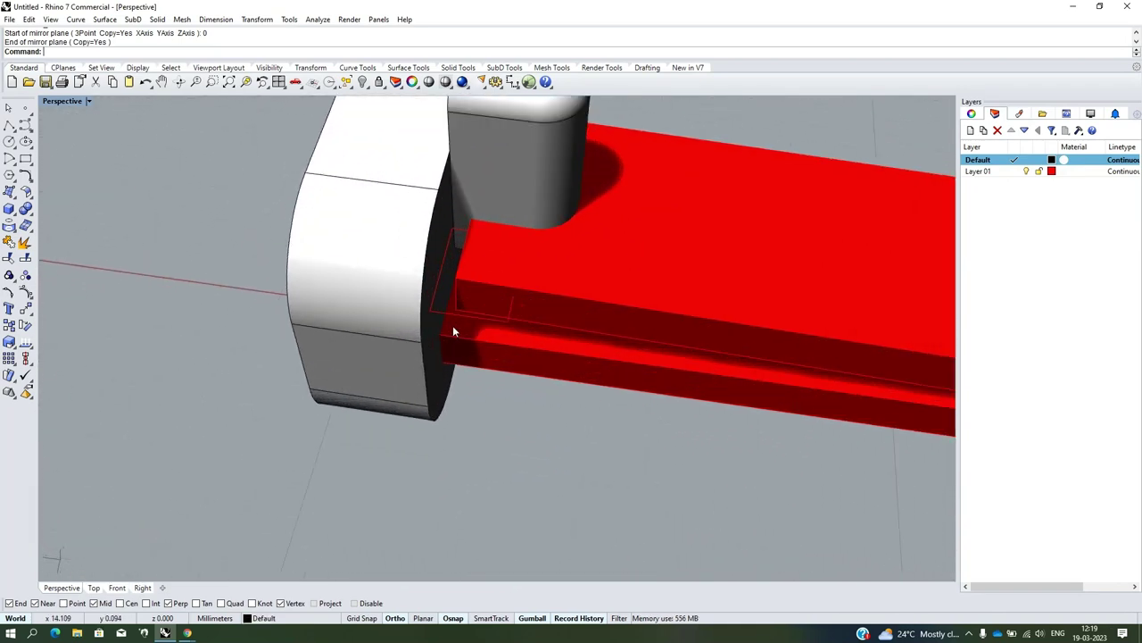
{"action": "left_click", "coordinate": [449, 315]}
{"action": "scroll", "coordinate": [449, 314], "scroll_direction": "down", "scroll_amount": 4}
{"action": "mouse_move", "coordinate": [448, 315]}
{"action": "right_mouse_down"}
{"action": "mouse_move", "coordinate": [349, 342]}
{"action": "mouse_move", "coordinate": [202, 309]}
{"action": "mouse_move", "coordinate": [181, 346]}
{"action": "mouse_move", "coordinate": [396, 283]}
{"action": "mouse_move", "coordinate": [439, 366]}
{"action": "mouse_move", "coordinate": [253, 232]}
{"action": "right_mouse_up"}
{"action": "scroll", "coordinate": [548, 316], "scroll_direction": "up", "scroll_amount": 3}
{"action": "scroll", "coordinate": [548, 316], "scroll_direction": "up", "scroll_amount": 2}
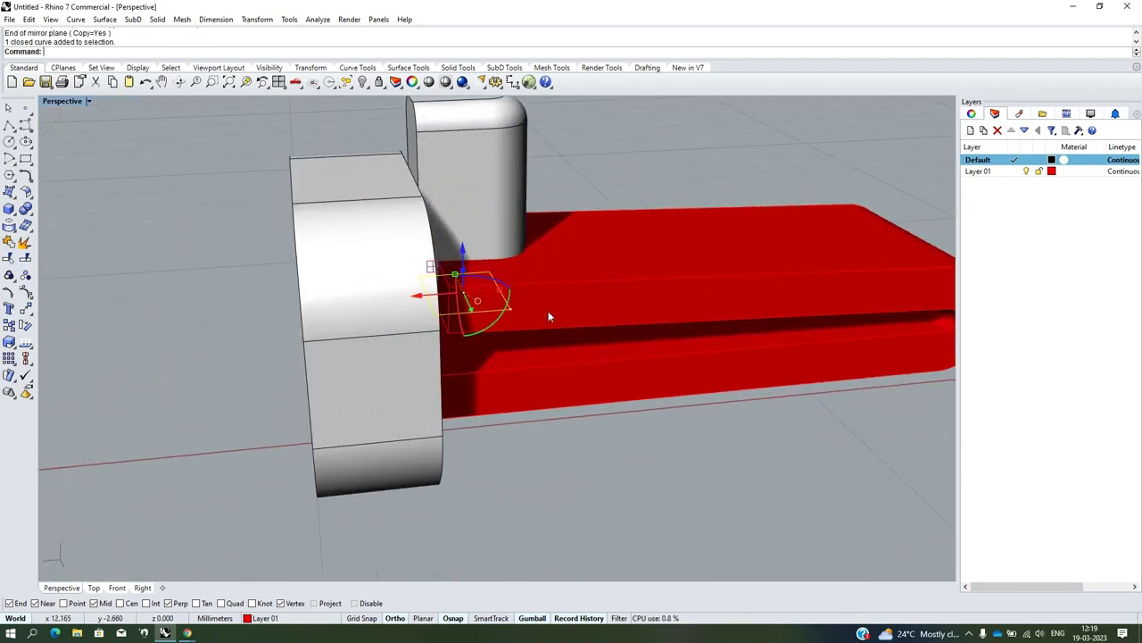
{"action": "right_click_drag", "start_coordinate": [549, 314], "coordinate": [427, 287]}
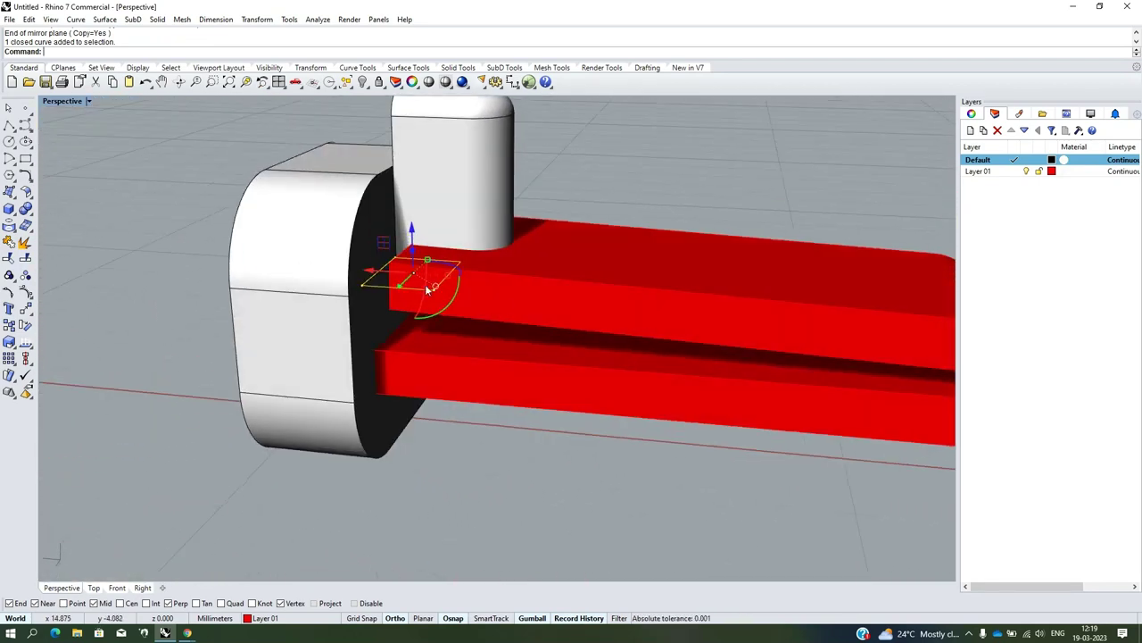
WireCut a second notch into the red arm's opposite side at the chosen depth
{"action": "left_click", "coordinate": [31, 216]}
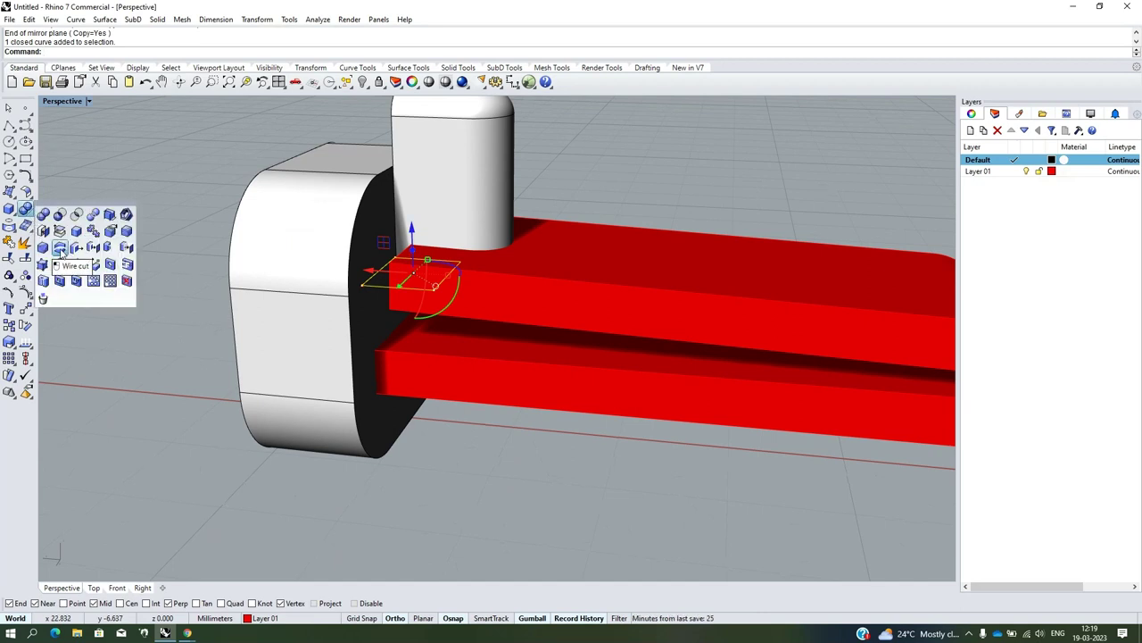
{"action": "left_click", "coordinate": [59, 249]}
{"action": "left_click", "coordinate": [484, 306]}
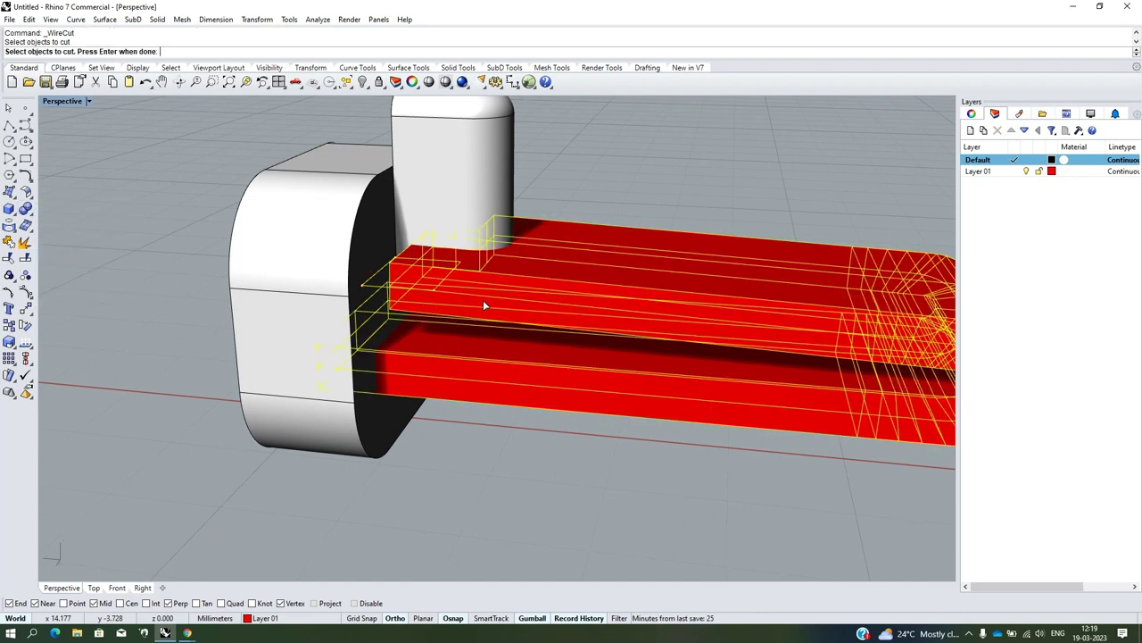
{"action": "key", "text": "Return"}
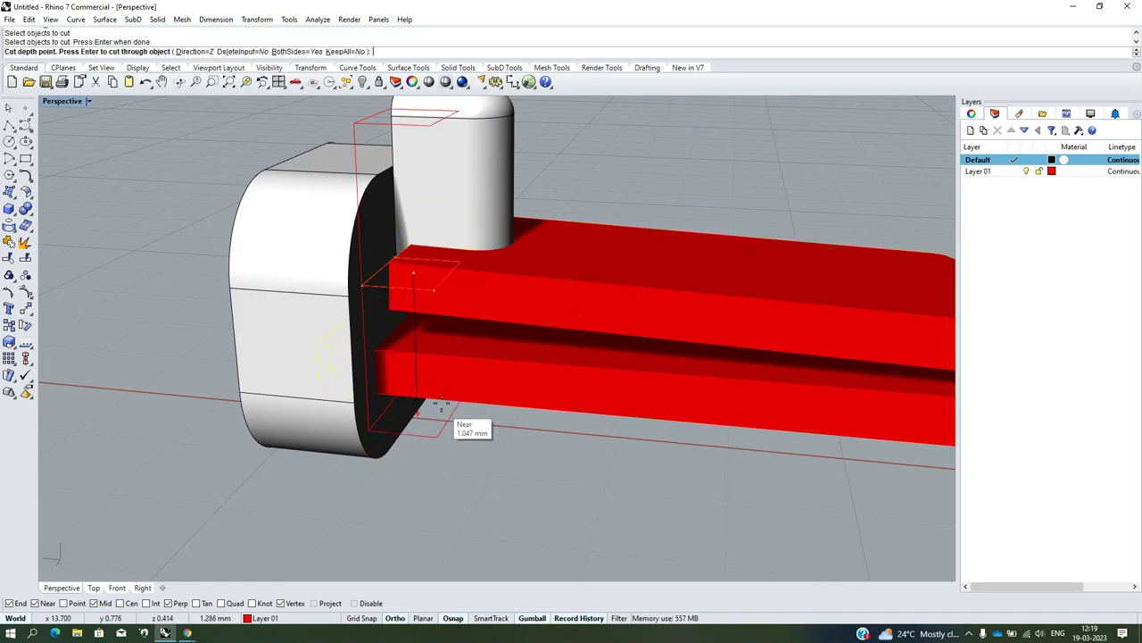
{"action": "right_click_drag", "start_coordinate": [439, 327], "coordinate": [437, 309]}
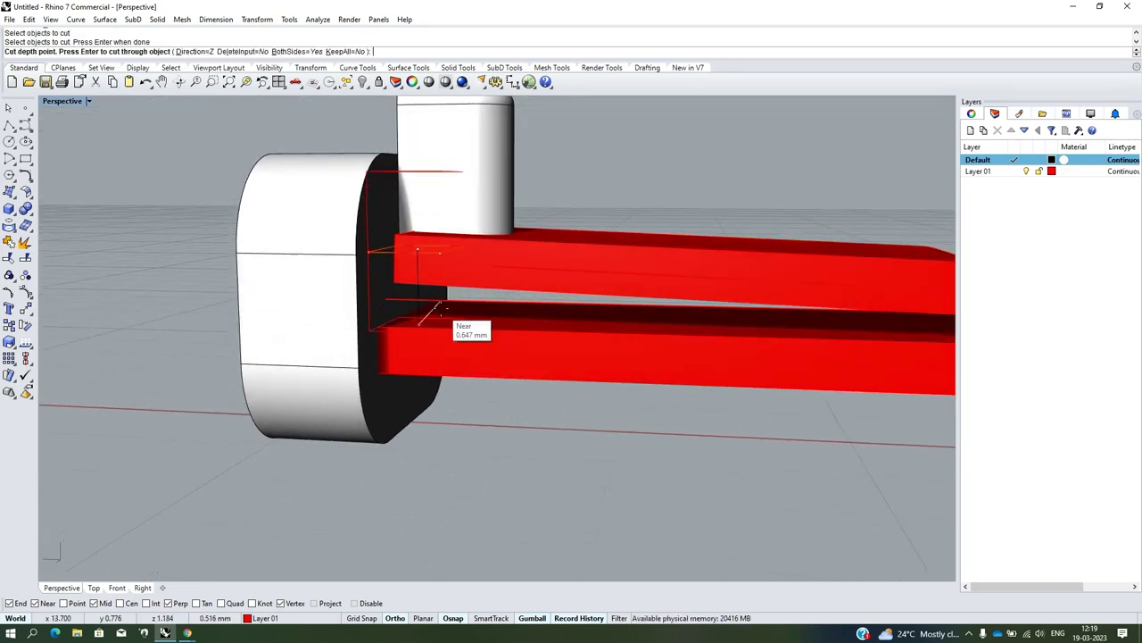
{"action": "left_click", "coordinate": [408, 302]}
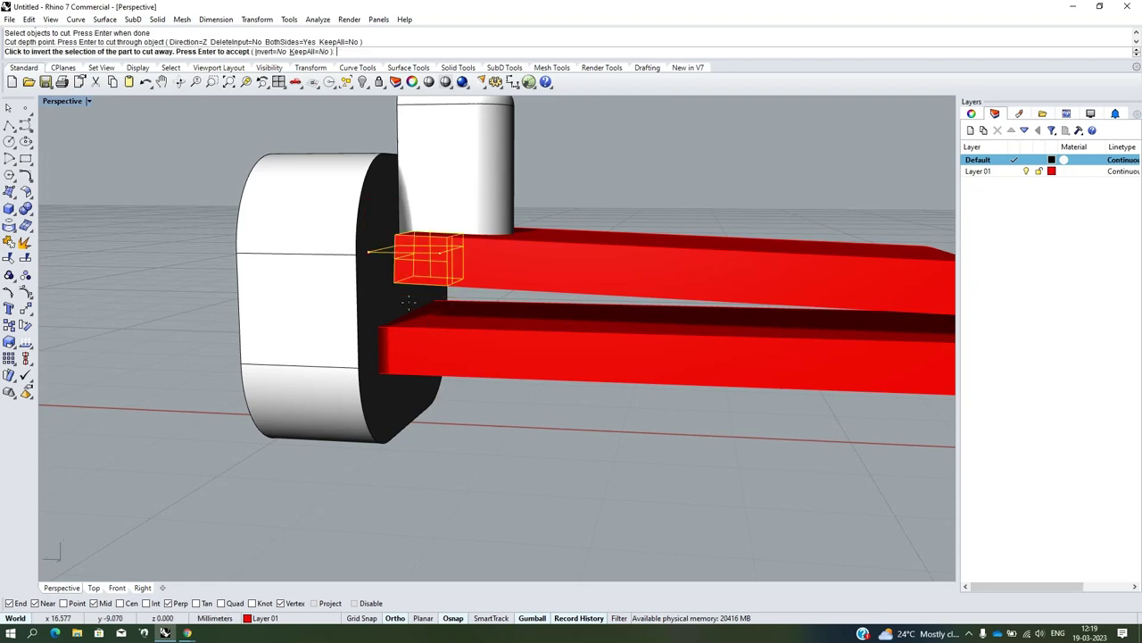
{"action": "right_click_drag", "start_coordinate": [416, 301], "coordinate": [396, 469]}
{"action": "key", "text": "Return"}
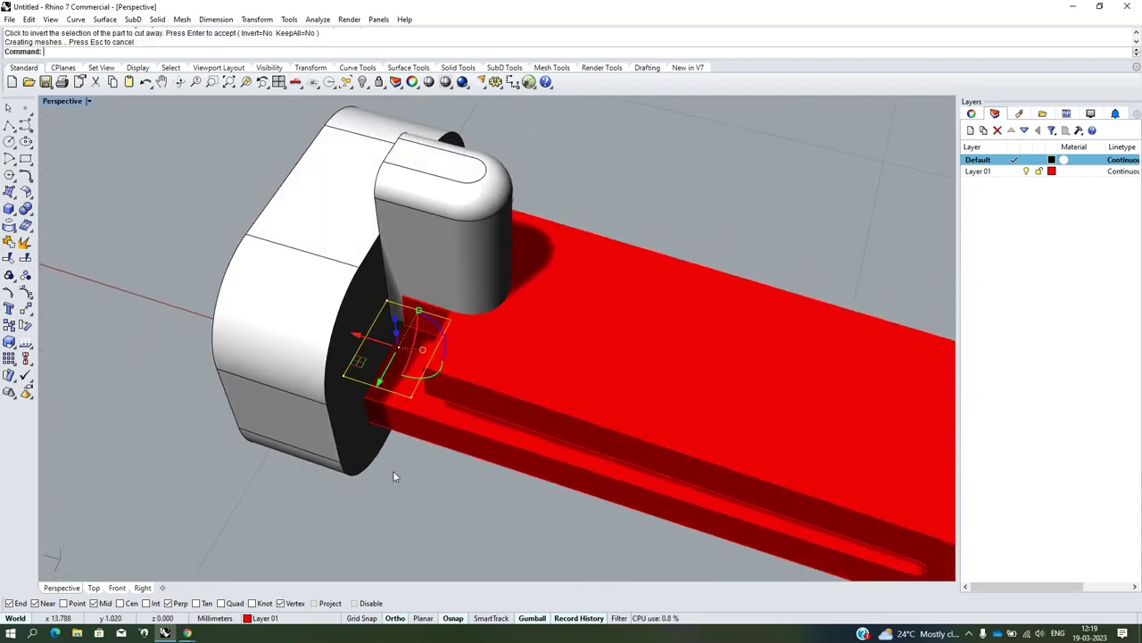
Delete both leftover cutting curves at the notches
{"action": "right_click_drag", "start_coordinate": [424, 505], "coordinate": [522, 467]}
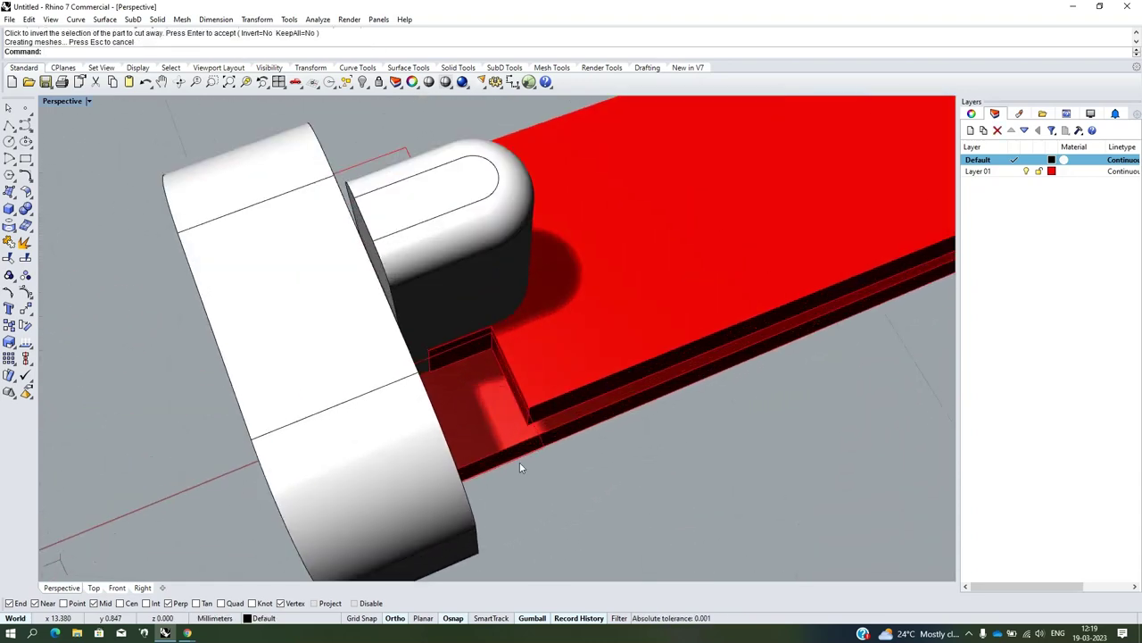
{"action": "left_click", "coordinate": [534, 451]}
{"action": "key", "text": "Delete"}
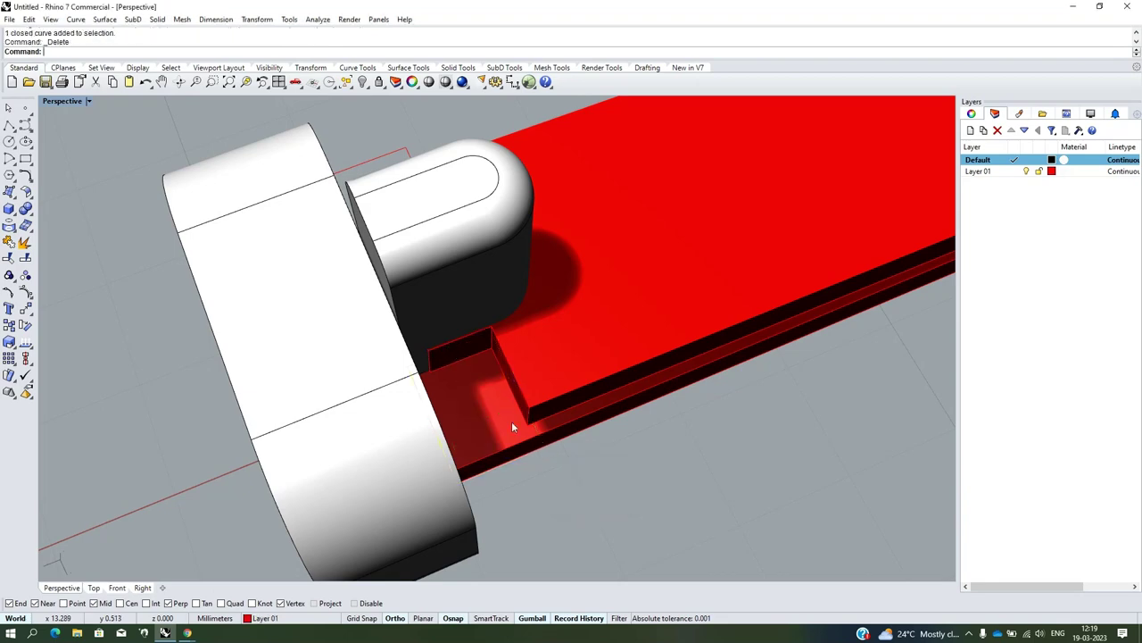
{"action": "scroll", "coordinate": [511, 421], "scroll_direction": "down", "scroll_amount": 3}
{"action": "mouse_move", "coordinate": [511, 422]}
{"action": "right_mouse_down"}
{"action": "mouse_move", "coordinate": [424, 438]}
{"action": "mouse_move", "coordinate": [756, 396]}
{"action": "right_mouse_up"}
{"action": "scroll", "coordinate": [573, 310], "scroll_direction": "up", "scroll_amount": 3}
{"action": "left_click", "coordinate": [566, 311]}
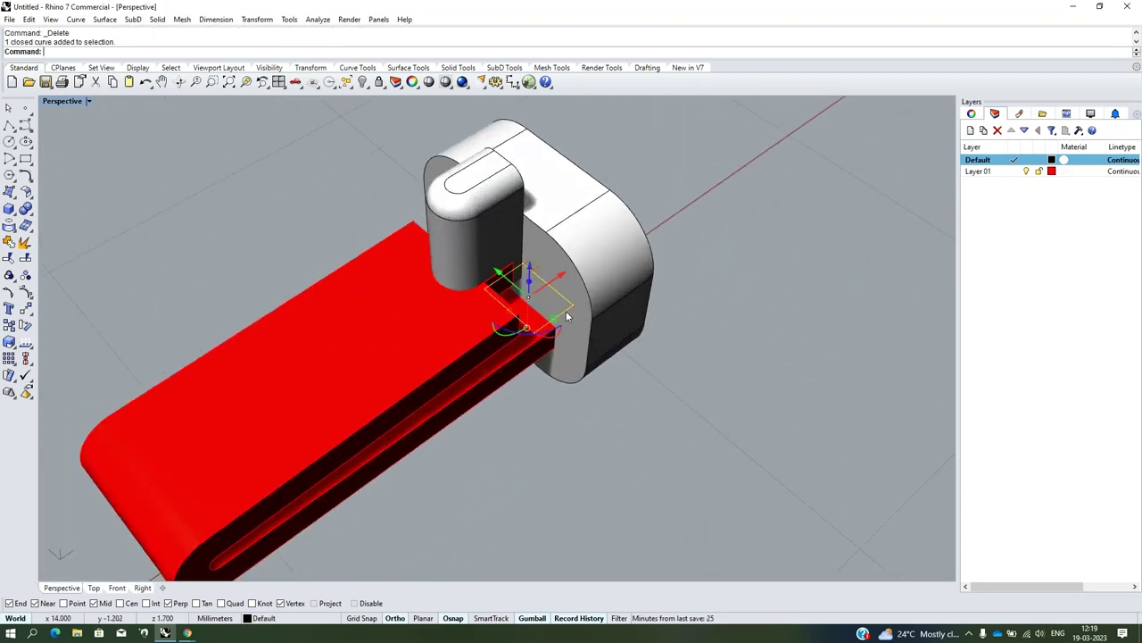
{"action": "key", "text": "Delete"}
{"action": "scroll", "coordinate": [593, 311], "scroll_direction": "down", "scroll_amount": 3}
{"action": "mouse_move", "coordinate": [622, 369]}
{"action": "right_mouse_down"}
{"action": "mouse_move", "coordinate": [503, 343]}
{"action": "mouse_move", "coordinate": [415, 365]}
{"action": "mouse_move", "coordinate": [565, 456]}
{"action": "mouse_move", "coordinate": [645, 312]}
{"action": "right_mouse_up"}
Window-select the three red clip parts and group them
{"action": "scroll", "coordinate": [645, 311], "scroll_direction": "down", "scroll_amount": 3}
{"action": "left_click_drag", "start_coordinate": [574, 387], "coordinate": [697, 334]}
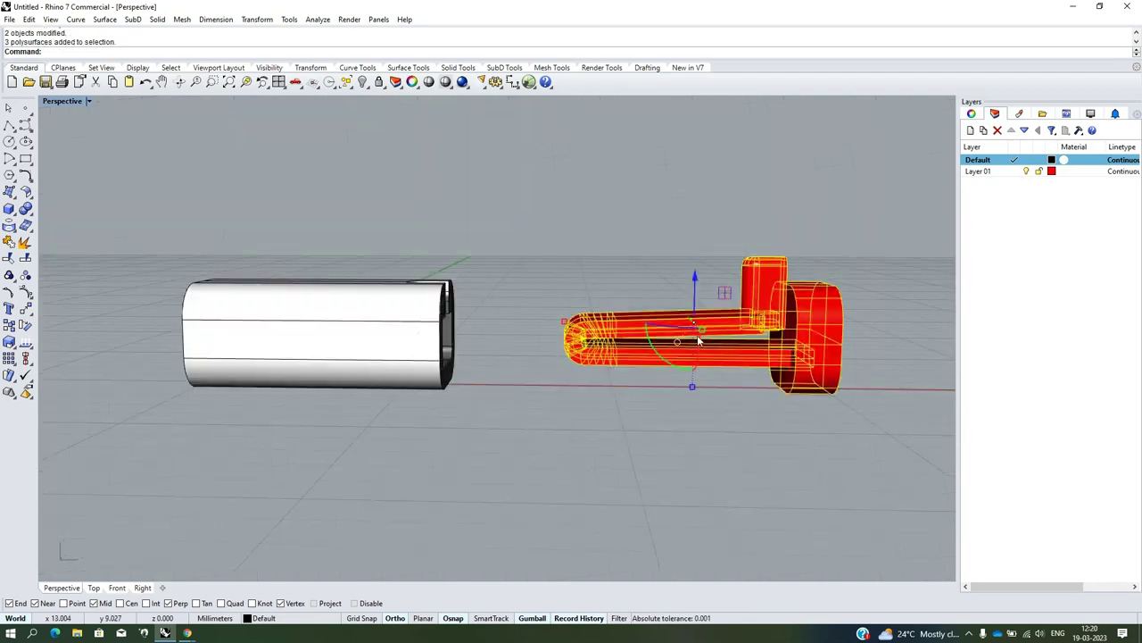
{"action": "right_click_drag", "start_coordinate": [697, 335], "coordinate": [715, 404]}
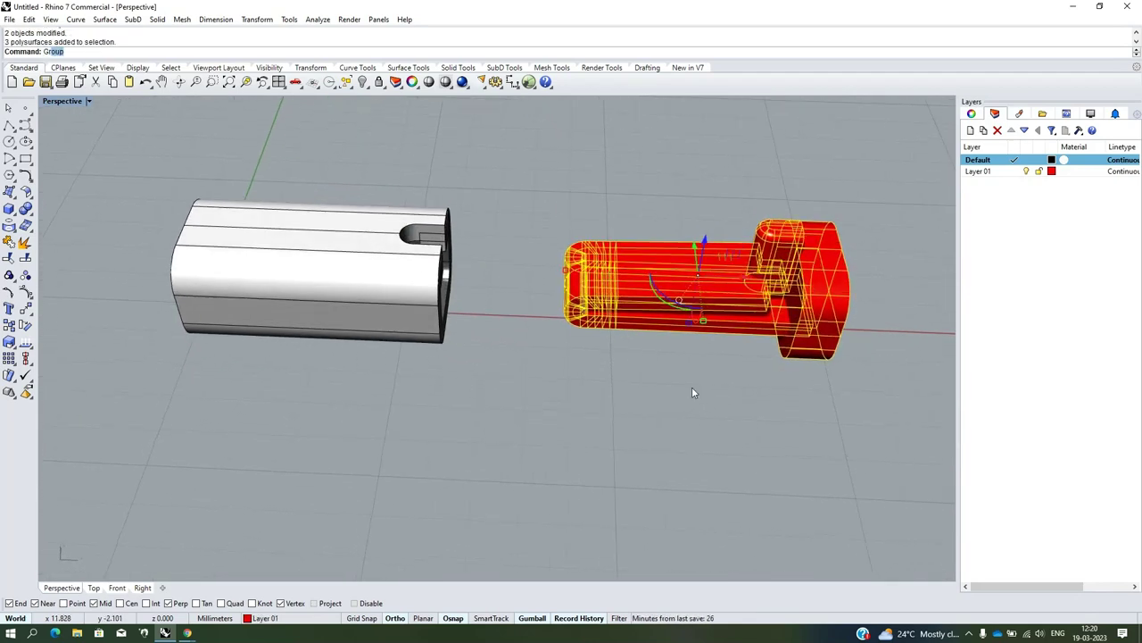
{"action": "key", "text": "Escape"}
{"action": "left_click", "coordinate": [20, 281]}
{"action": "left_click", "coordinate": [597, 372]}
Slide the grouped red clip 8 mm toward the white housing
{"action": "right_click_drag", "start_coordinate": [597, 371], "coordinate": [655, 348]}
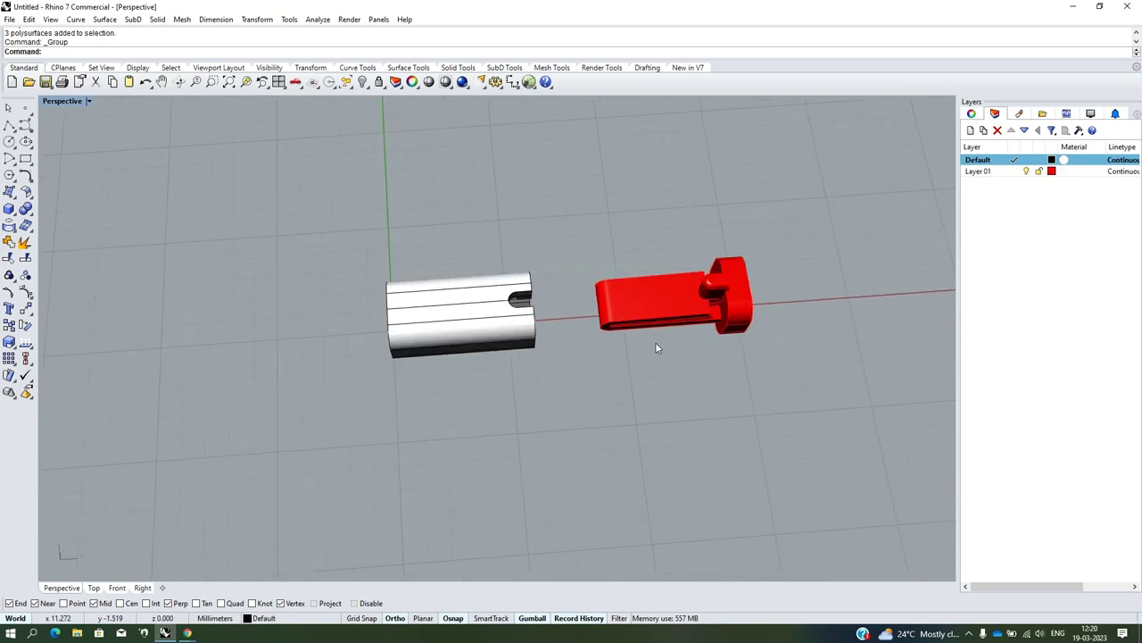
{"action": "scroll", "coordinate": [655, 349], "scroll_direction": "up", "scroll_amount": 2}
{"action": "left_click", "coordinate": [612, 301]}
{"action": "mouse_move", "coordinate": [674, 408]}
{"action": "right_mouse_down"}
{"action": "mouse_move", "coordinate": [702, 338]}
{"action": "mouse_move", "coordinate": [741, 336]}
{"action": "right_mouse_up"}
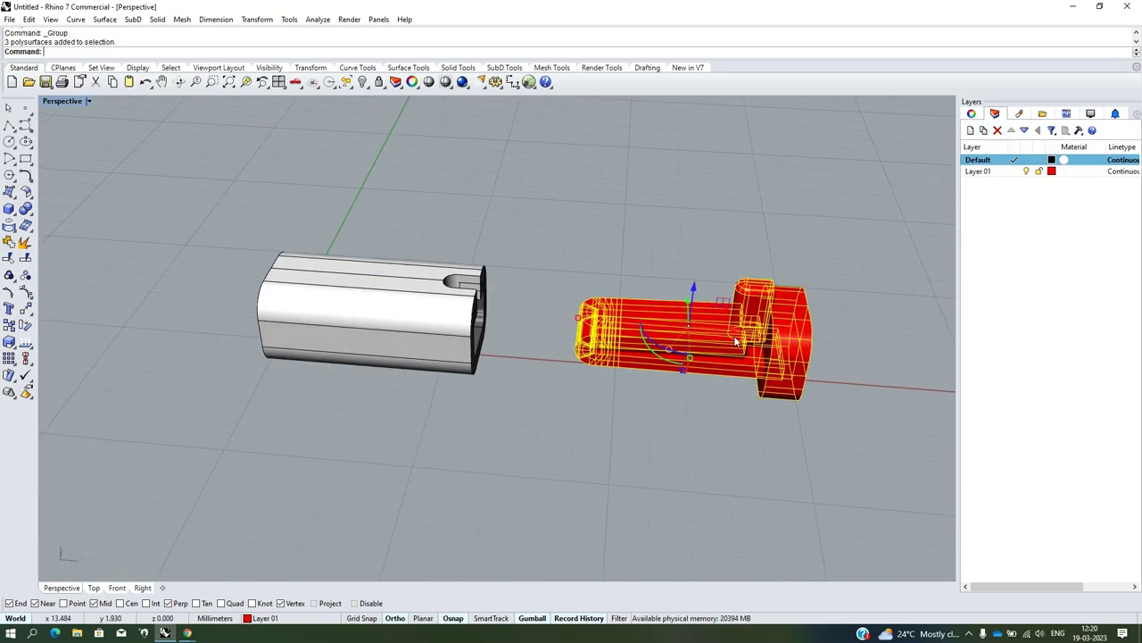
{"action": "left_click_drag", "start_coordinate": [737, 335], "coordinate": [707, 336]}
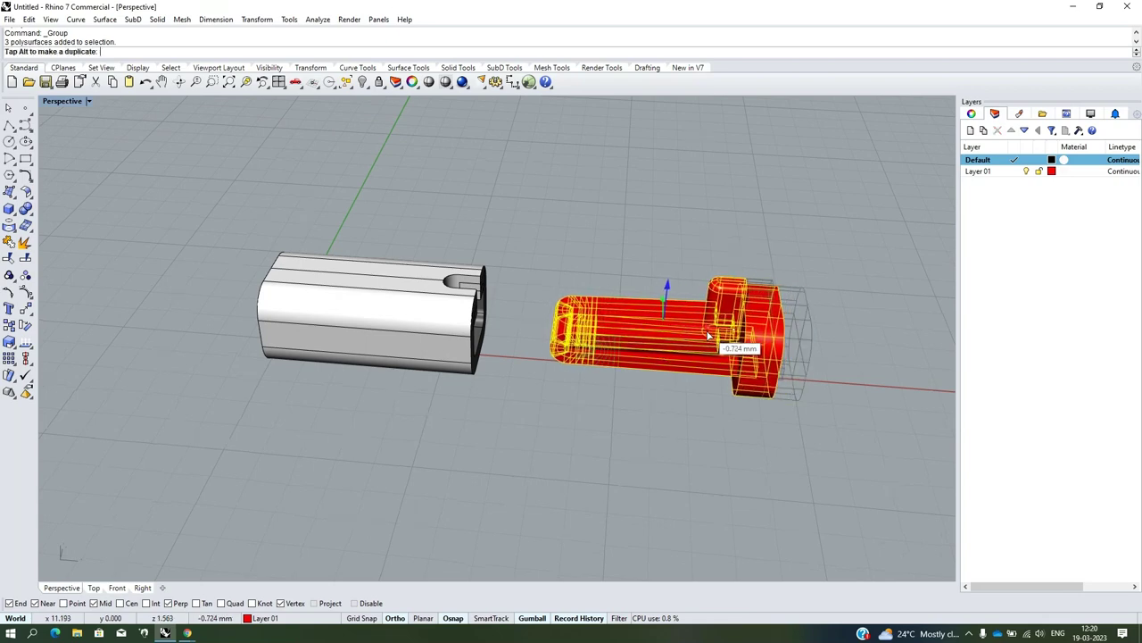
{"action": "type", "text": "8"}
{"action": "key", "text": "Return"}
{"action": "key", "text": "Escape"}
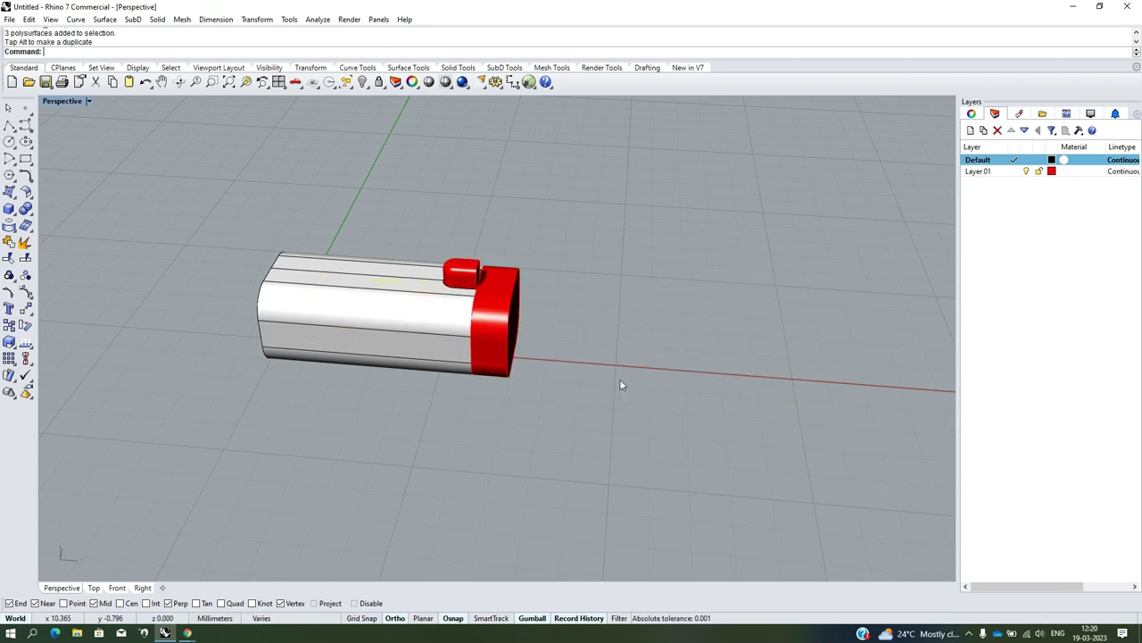
Check the red cap from a three-quarter angle, then switch to Top view
{"action": "mouse_move", "coordinate": [620, 378]}
{"action": "right_mouse_down"}
{"action": "mouse_move", "coordinate": [415, 273]}
{"action": "mouse_move", "coordinate": [615, 303]}
{"action": "mouse_move", "coordinate": [631, 411]}
{"action": "mouse_move", "coordinate": [606, 346]}
{"action": "right_mouse_up"}
{"action": "key", "text": "ctrl+a"}
{"action": "key", "text": "Escape"}
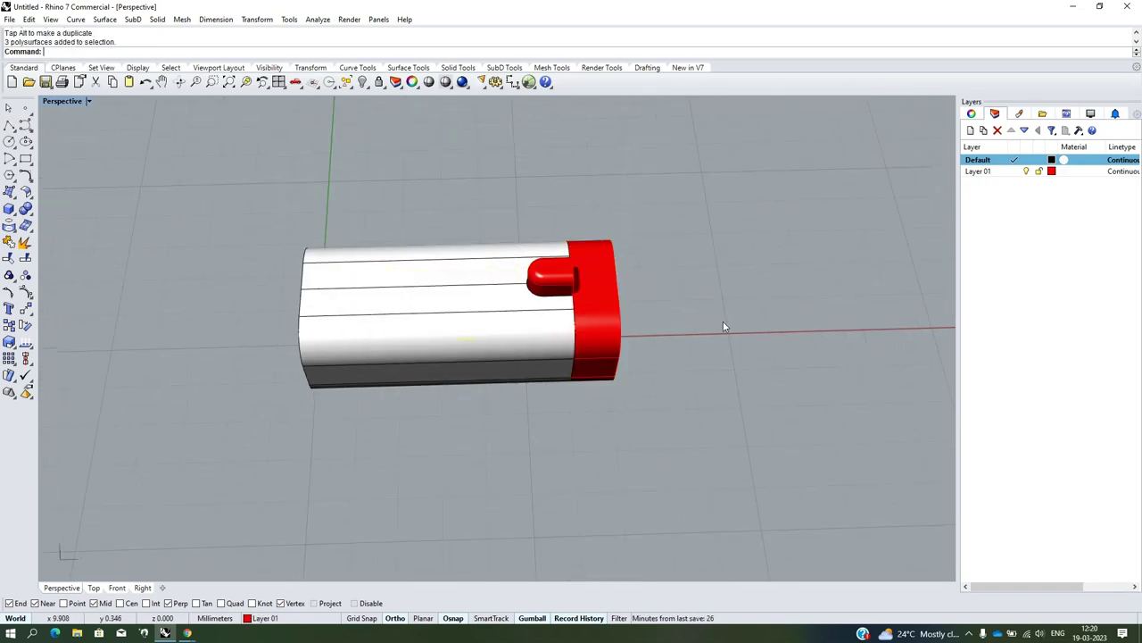
{"action": "mouse_move", "coordinate": [723, 324]}
{"action": "right_mouse_down"}
{"action": "mouse_move", "coordinate": [479, 294]}
{"action": "mouse_move", "coordinate": [583, 263]}
{"action": "mouse_move", "coordinate": [590, 378]}
{"action": "mouse_move", "coordinate": [538, 386]}
{"action": "right_mouse_up"}
{"action": "type", "text": "T"}
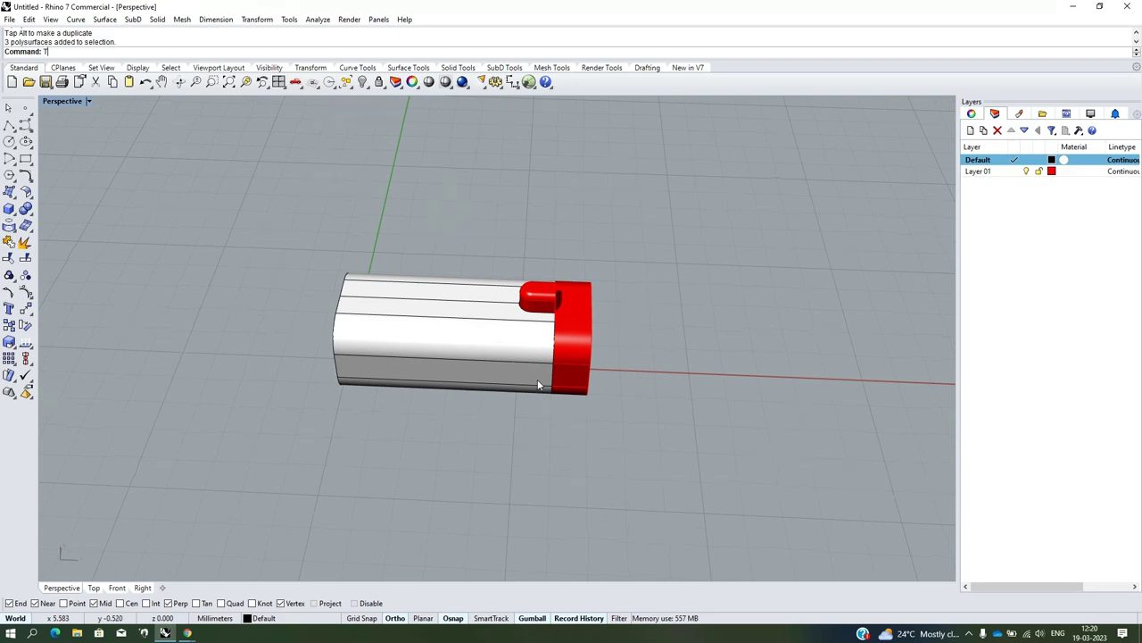
{"action": "type", "text": "op"}
{"action": "key", "text": "Return"}
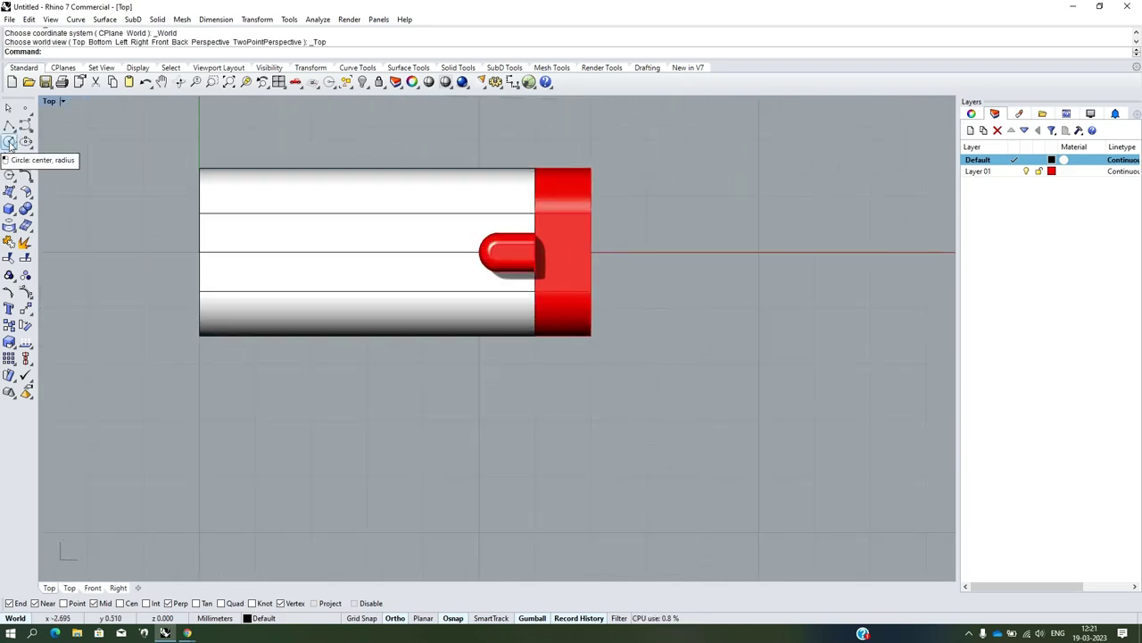
Draw a 1 mm diameter circle centred below the red end cap
{"action": "left_click", "coordinate": [11, 143]}
{"action": "scroll", "coordinate": [563, 393], "scroll_direction": "up", "scroll_amount": 3}
{"action": "scroll", "coordinate": [566, 331], "scroll_direction": "up", "scroll_amount": 2}
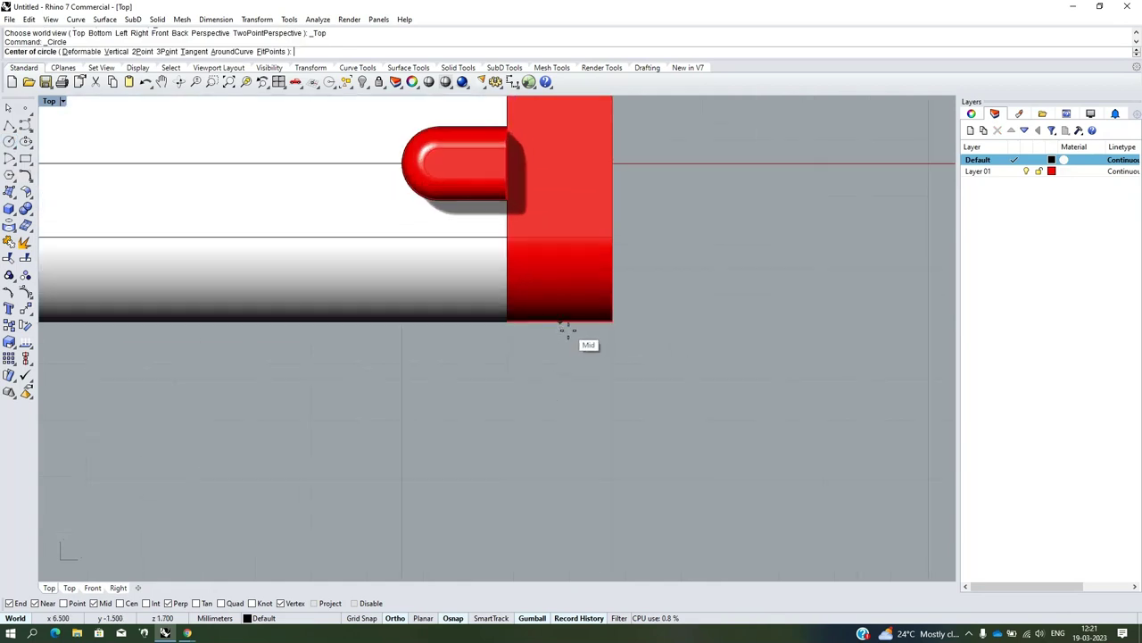
{"action": "left_click", "coordinate": [561, 384]}
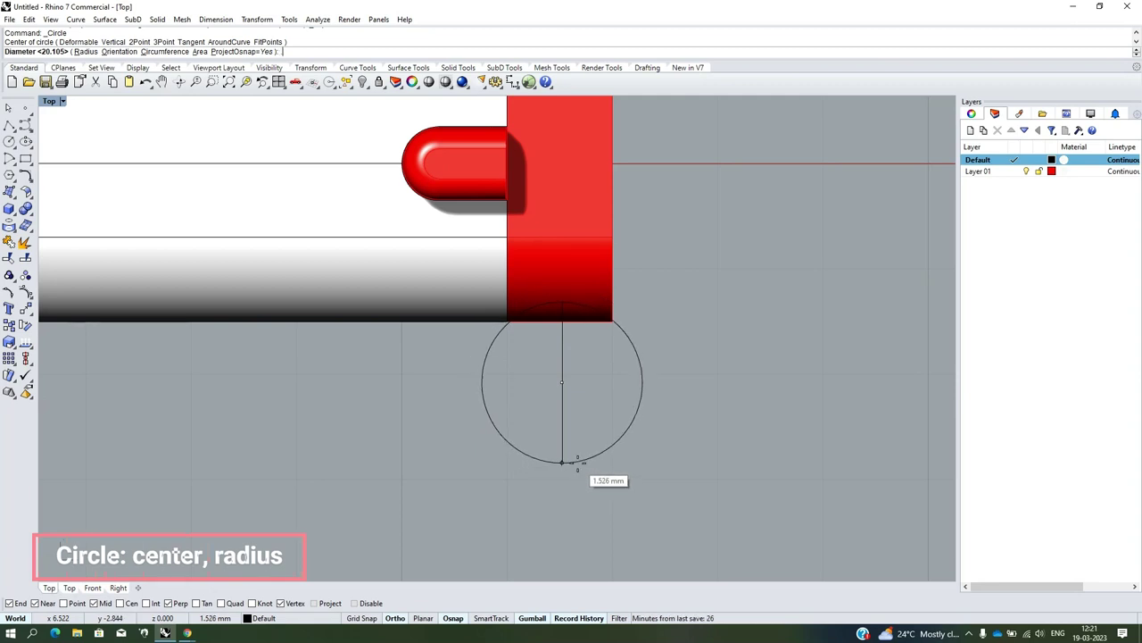
{"action": "type", "text": "1"}
{"action": "key", "text": "Return"}
{"action": "scroll", "coordinate": [584, 351], "scroll_direction": "down", "scroll_amount": 5}
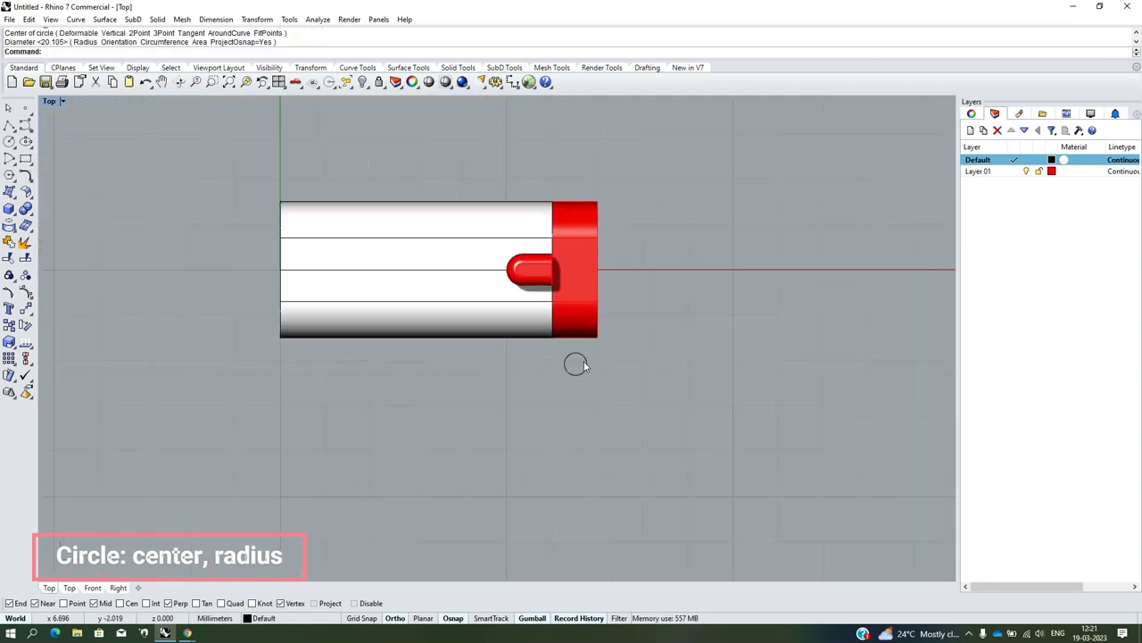
{"action": "scroll", "coordinate": [584, 351], "scroll_direction": "up", "scroll_amount": 4}
Offset the circle 0.5 mm outward
{"action": "left_click", "coordinate": [583, 350]}
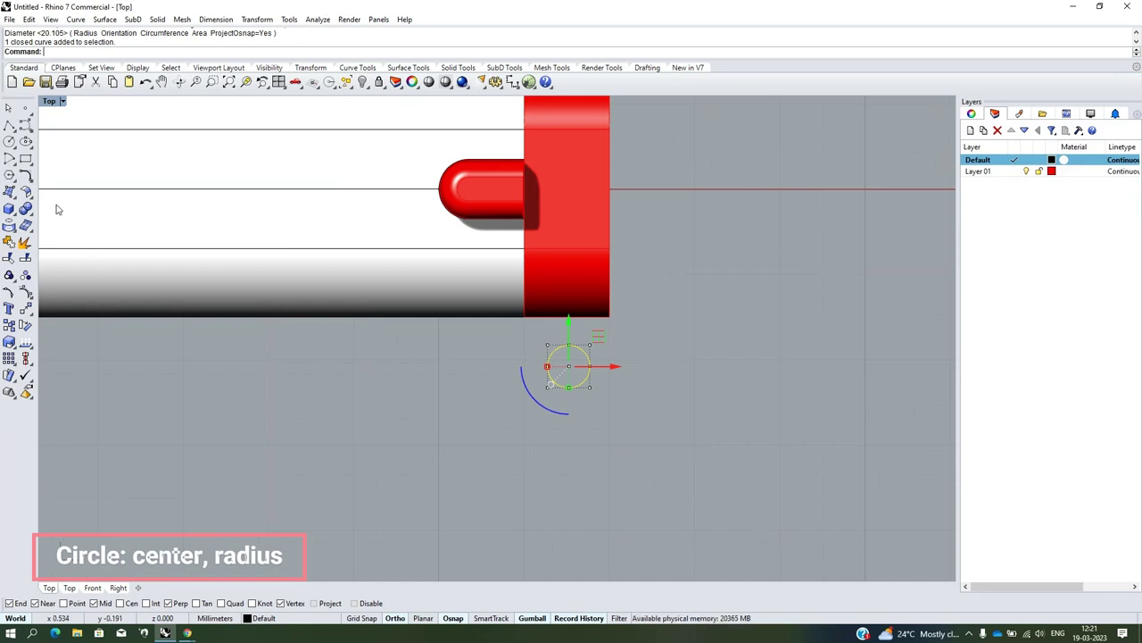
{"action": "left_click", "coordinate": [26, 176]}
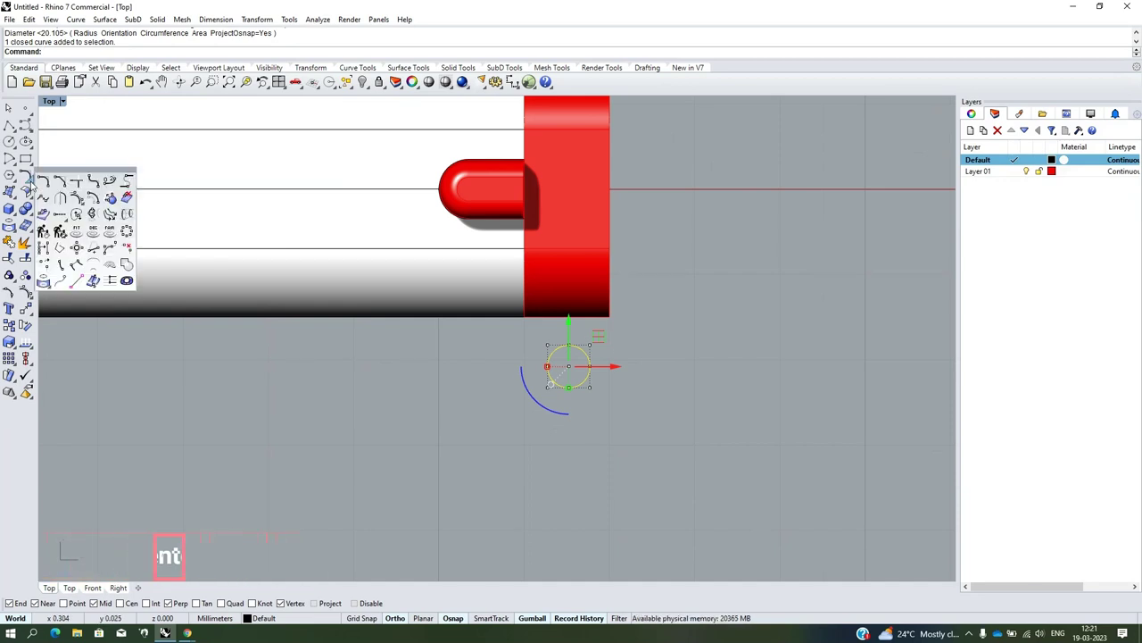
{"action": "left_click", "coordinate": [93, 198]}
{"action": "scroll", "coordinate": [578, 335], "scroll_direction": "up", "scroll_amount": 2}
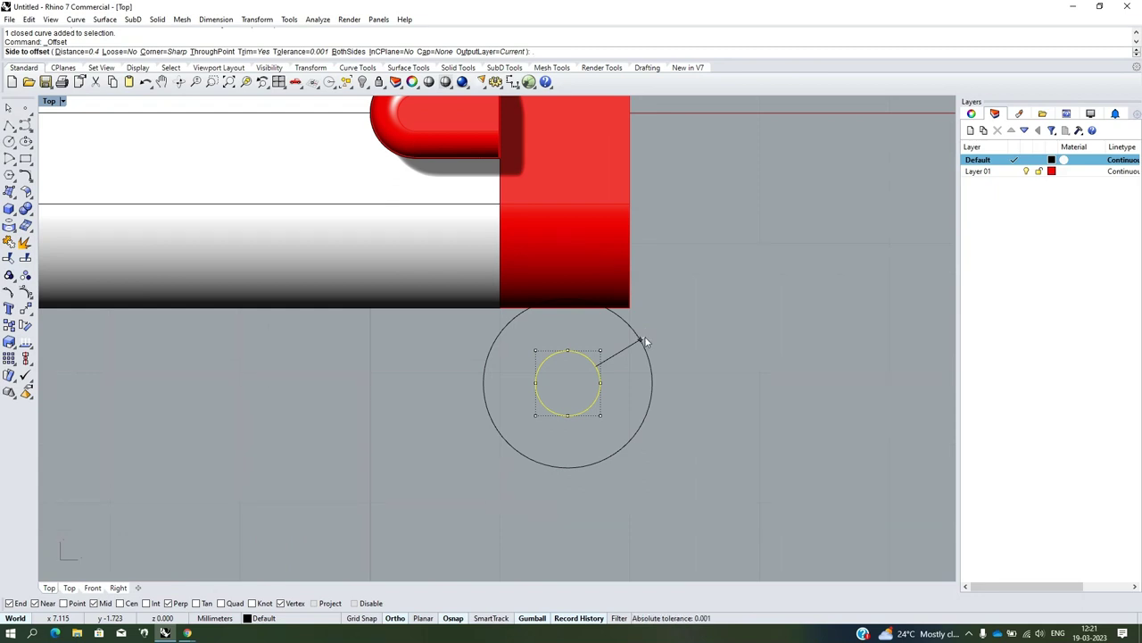
{"action": "type", "text": ".5"}
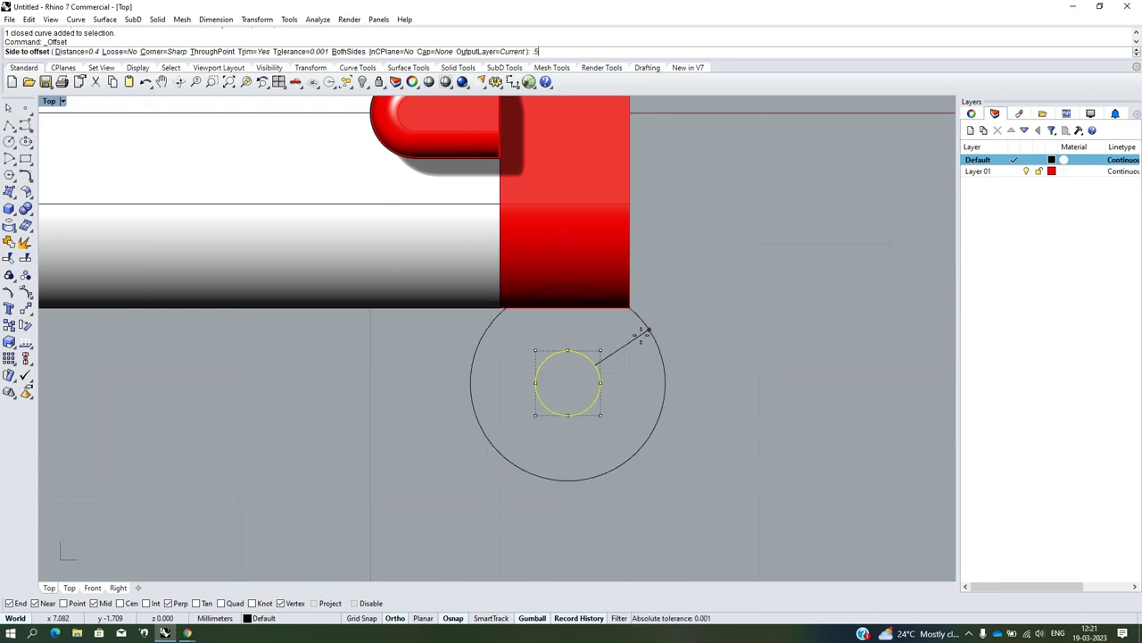
{"action": "key", "text": "Return"}
{"action": "scroll", "coordinate": [641, 335], "scroll_direction": "down", "scroll_amount": 1}
{"action": "scroll", "coordinate": [675, 379], "scroll_direction": "down", "scroll_amount": 2}
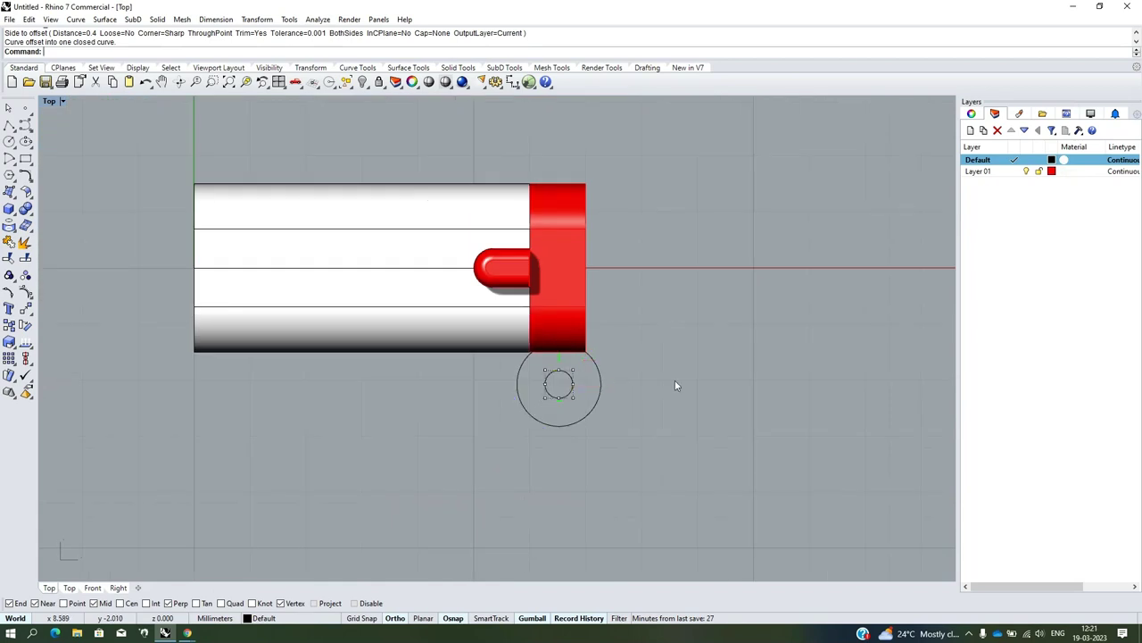
Nudge both circles slightly downward, then reselect them in an angled 3D view
{"action": "scroll", "coordinate": [585, 394], "scroll_direction": "up", "scroll_amount": 3}
{"action": "left_click_drag", "start_coordinate": [584, 394], "coordinate": [441, 479]}
{"action": "scroll", "coordinate": [548, 403], "scroll_direction": "up", "scroll_amount": 2}
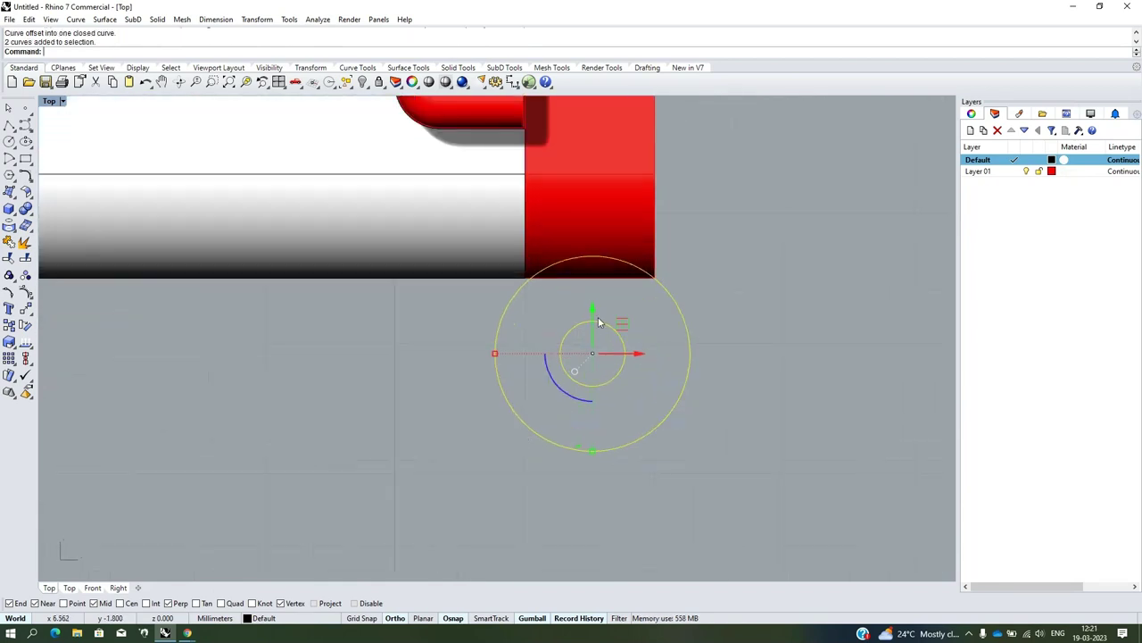
{"action": "left_click_drag", "start_coordinate": [592, 314], "coordinate": [595, 336]}
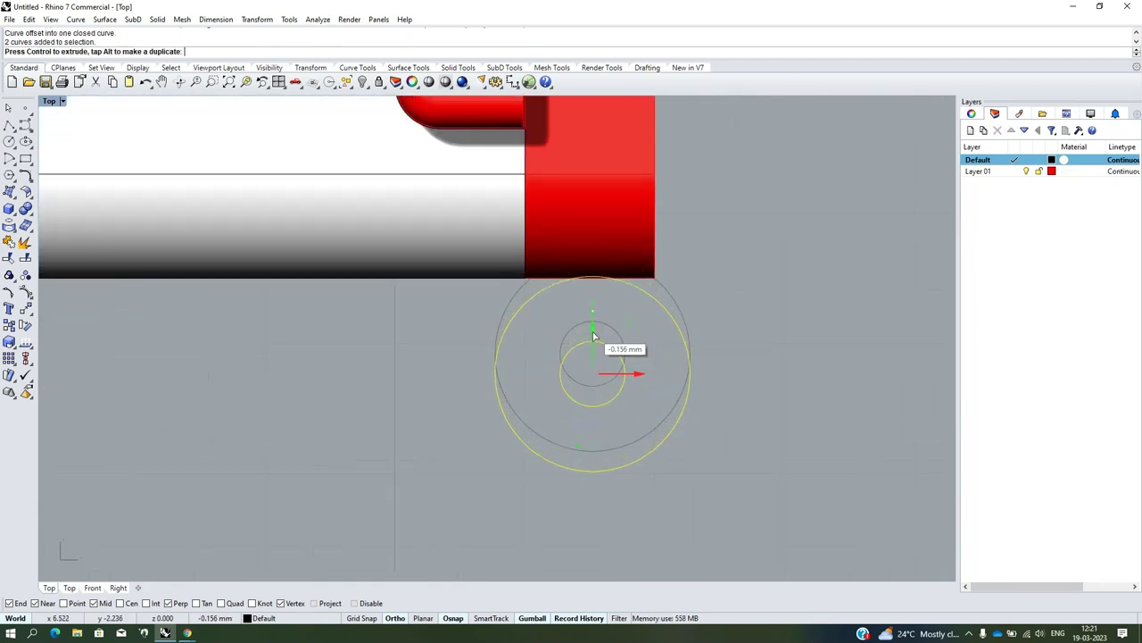
{"action": "left_click_drag", "start_coordinate": [593, 335], "coordinate": [594, 336]}
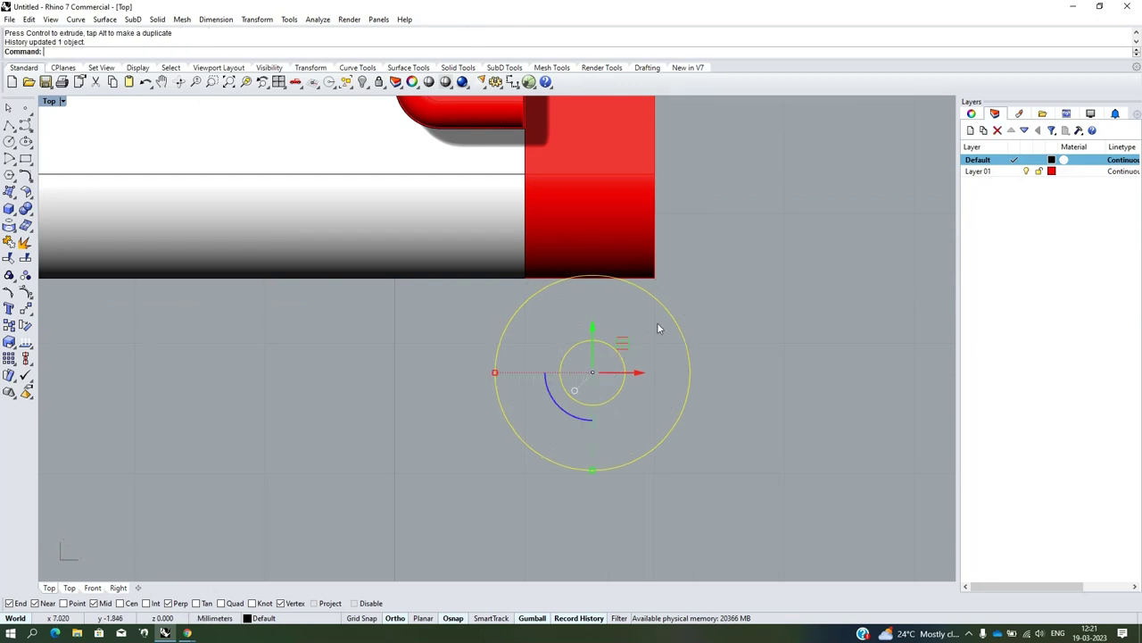
{"action": "left_click", "coordinate": [719, 312]}
{"action": "scroll", "coordinate": [550, 335], "scroll_direction": "down", "scroll_amount": 2}
{"action": "scroll", "coordinate": [550, 335], "scroll_direction": "down", "scroll_amount": 1}
{"action": "scroll", "coordinate": [550, 336], "scroll_direction": "up", "scroll_amount": 2}
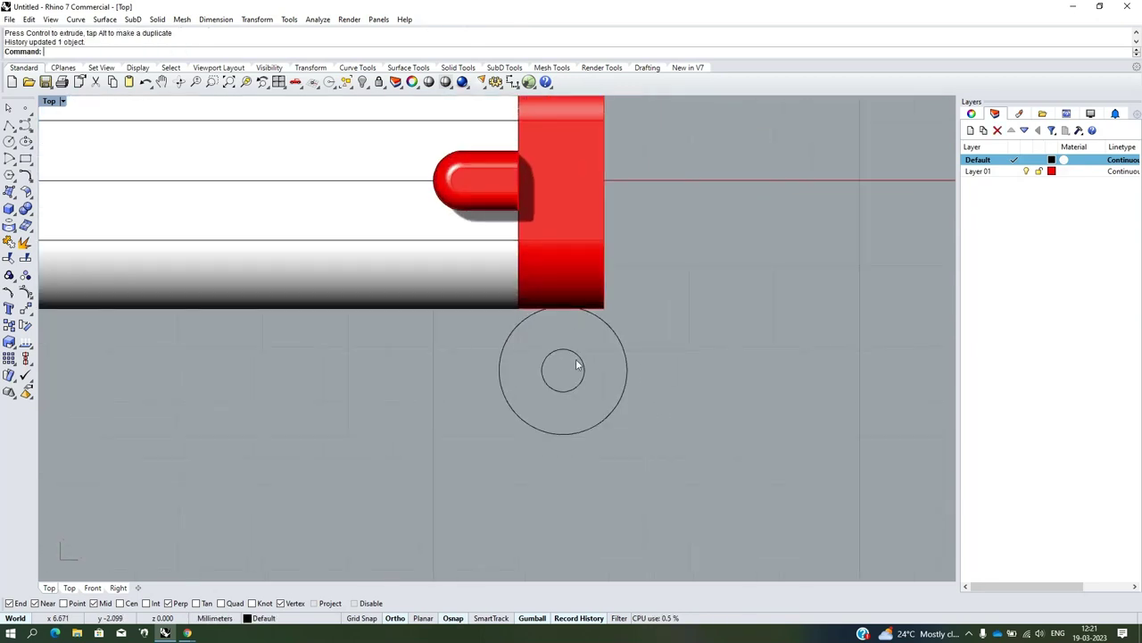
{"action": "left_click_drag", "start_coordinate": [680, 355], "coordinate": [452, 426]}
{"action": "mouse_move", "coordinate": [452, 426]}
{"action": "right_mouse_down", "text": "ctrl+shift"}
{"action": "mouse_move", "coordinate": [551, 452]}
{"action": "mouse_move", "coordinate": [578, 395]}
{"action": "right_mouse_up", "text": "ctrl+shift"}
Extrude the circles one-sided into a 0.8 mm tall ring
{"action": "scroll", "coordinate": [551, 452], "scroll_direction": "up", "scroll_amount": 3}
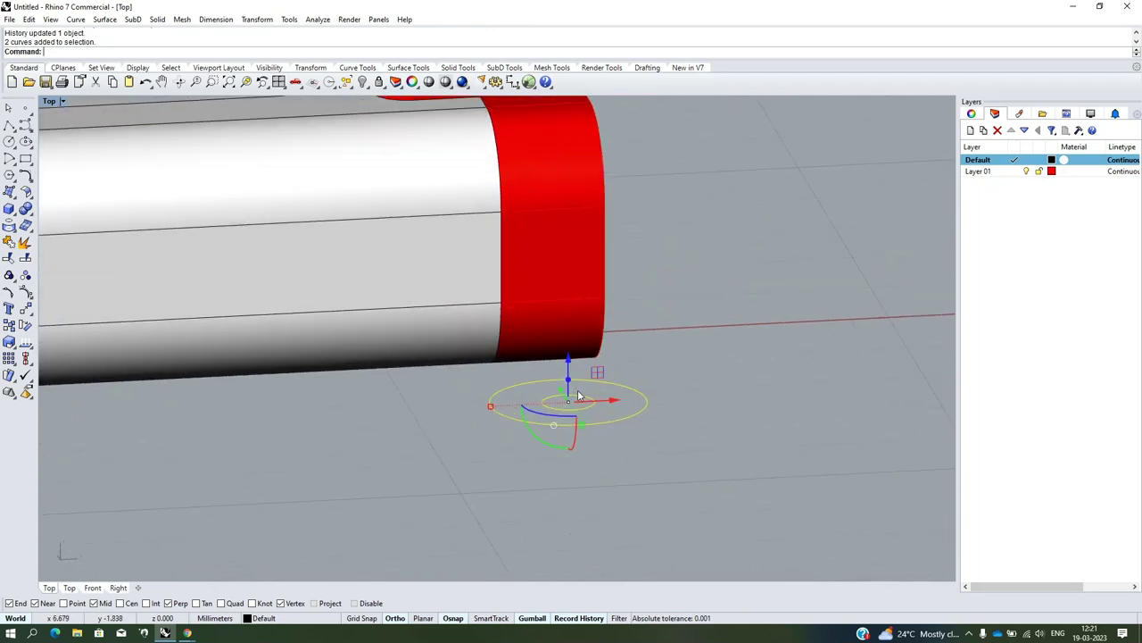
{"action": "left_click", "coordinate": [14, 217]}
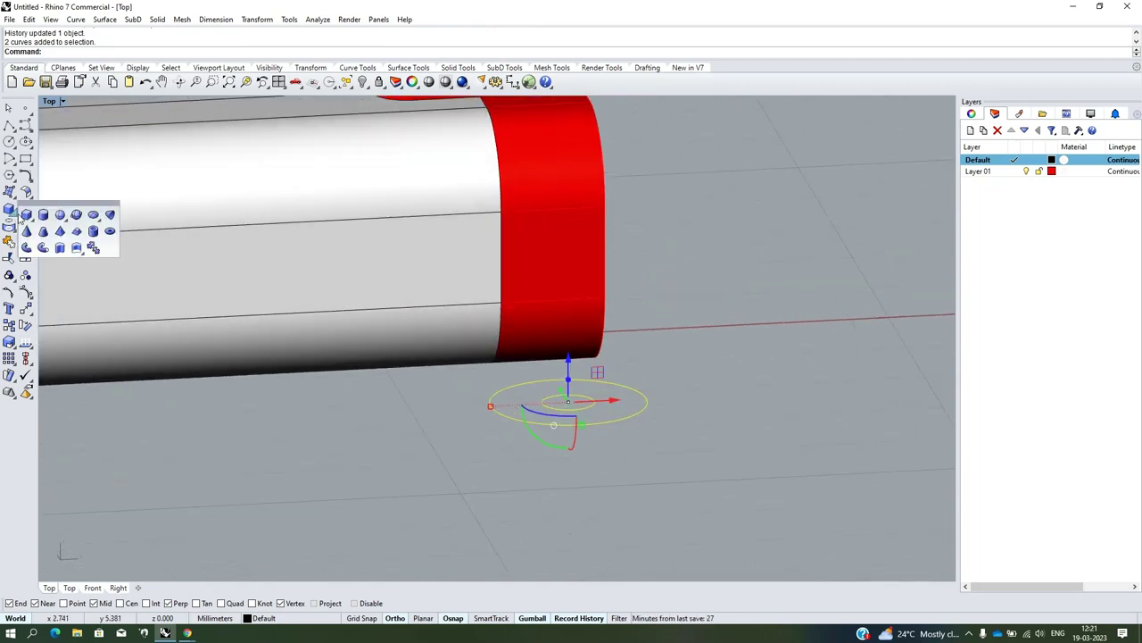
{"action": "left_click", "coordinate": [62, 253]}
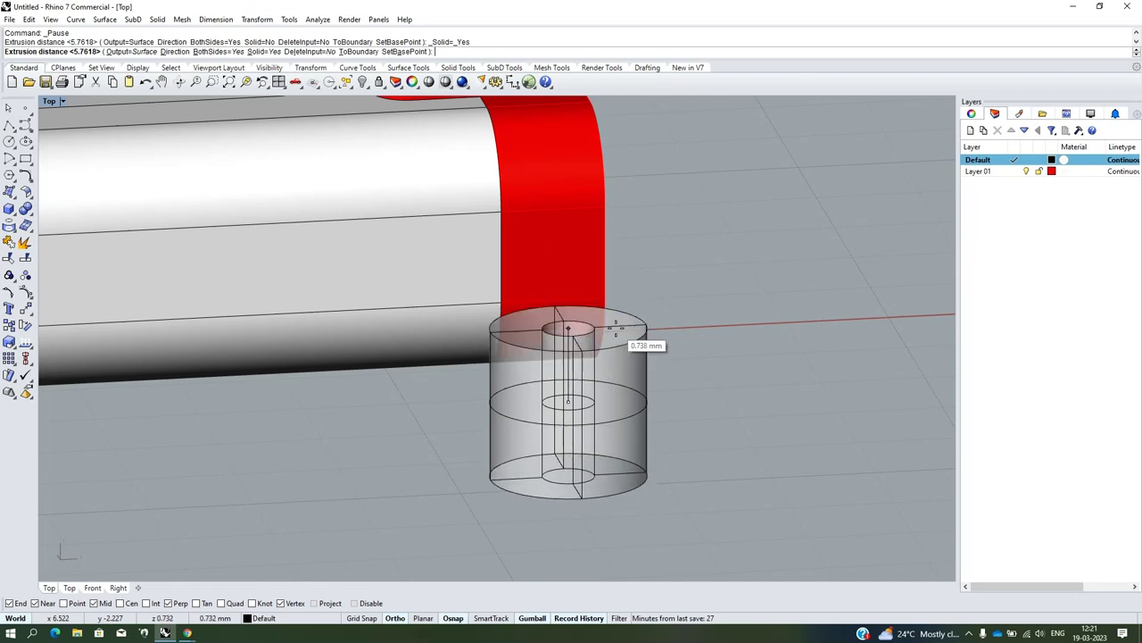
{"action": "type", "text": "b"}
{"action": "key", "text": "Return"}
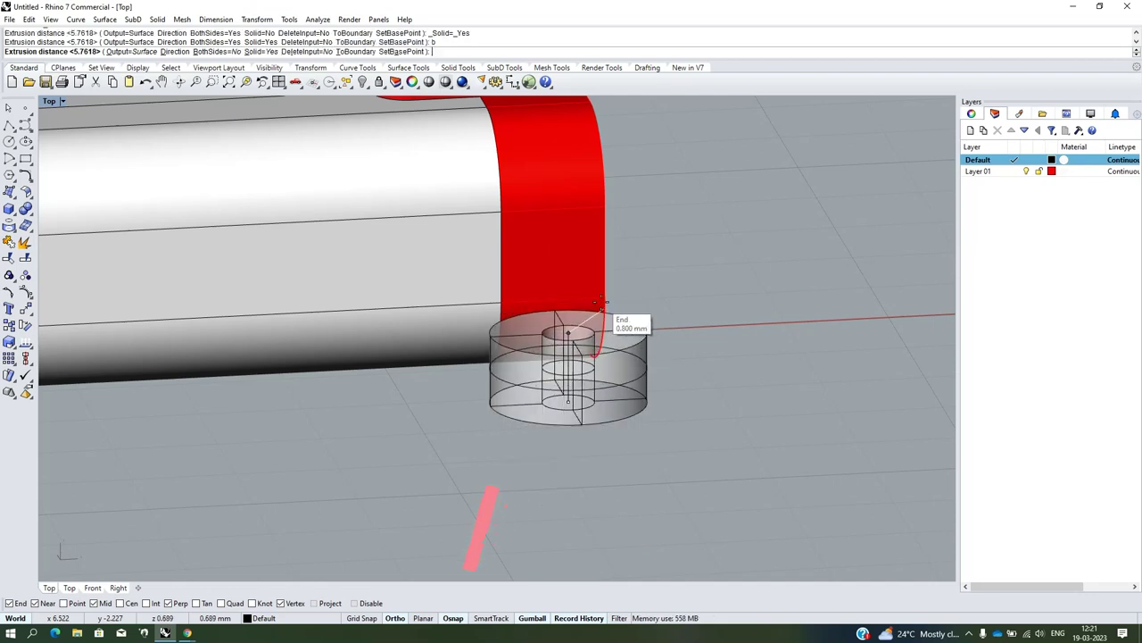
{"action": "scroll", "coordinate": [643, 321], "scroll_direction": "up", "scroll_amount": 2}
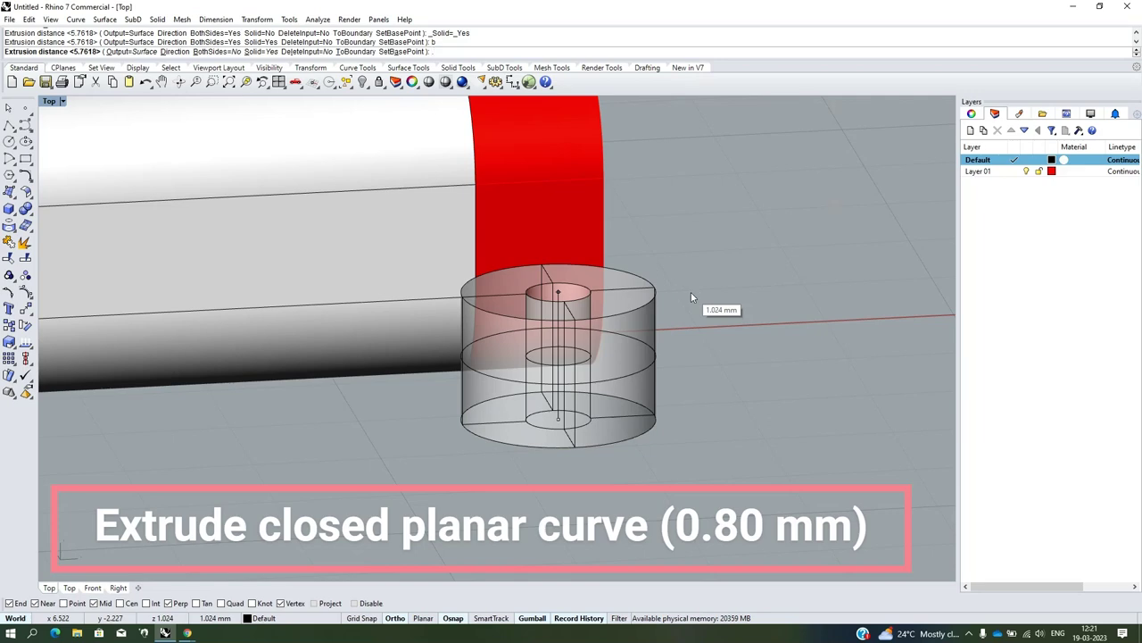
{"action": "type", "text": ".8"}
{"action": "key", "text": "Return"}
Raise the ring upward in the Front view and dismiss the history warning
{"action": "right_click_drag", "start_coordinate": [691, 292], "coordinate": [549, 354]}
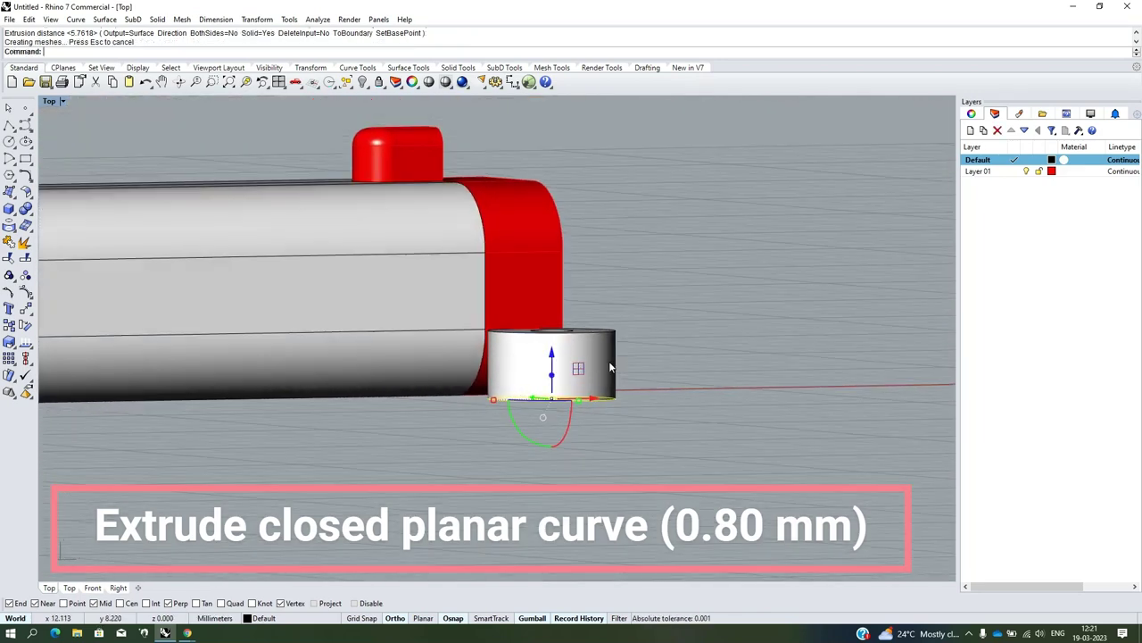
{"action": "left_click", "coordinate": [589, 349]}
{"action": "right_click_drag", "start_coordinate": [589, 349], "coordinate": [576, 339]}
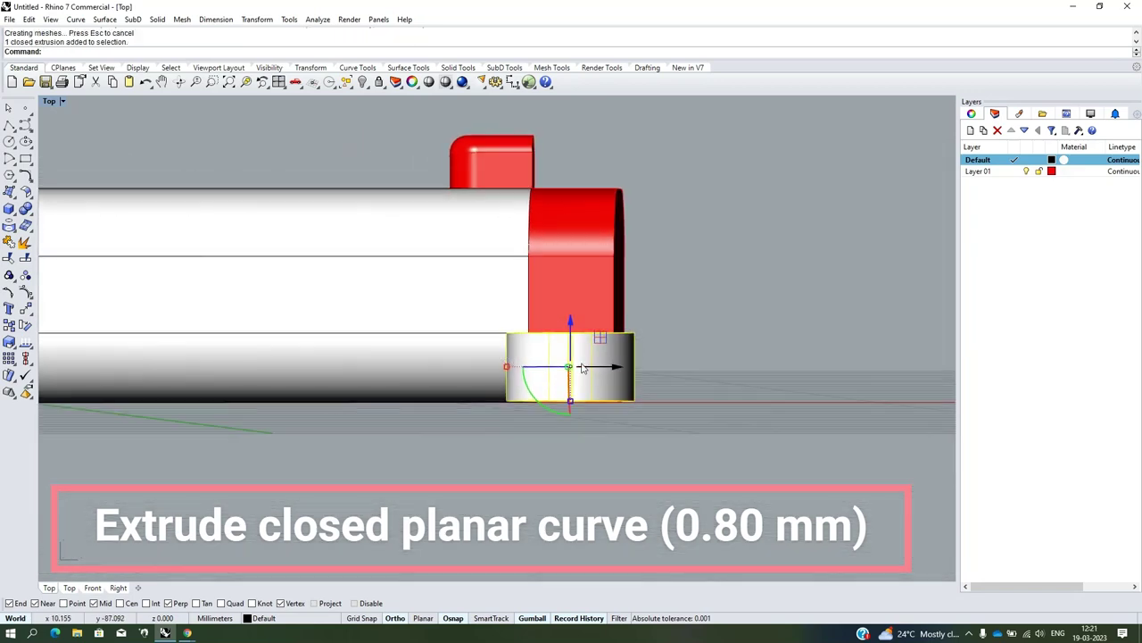
{"action": "key", "text": "ctrl+F2"}
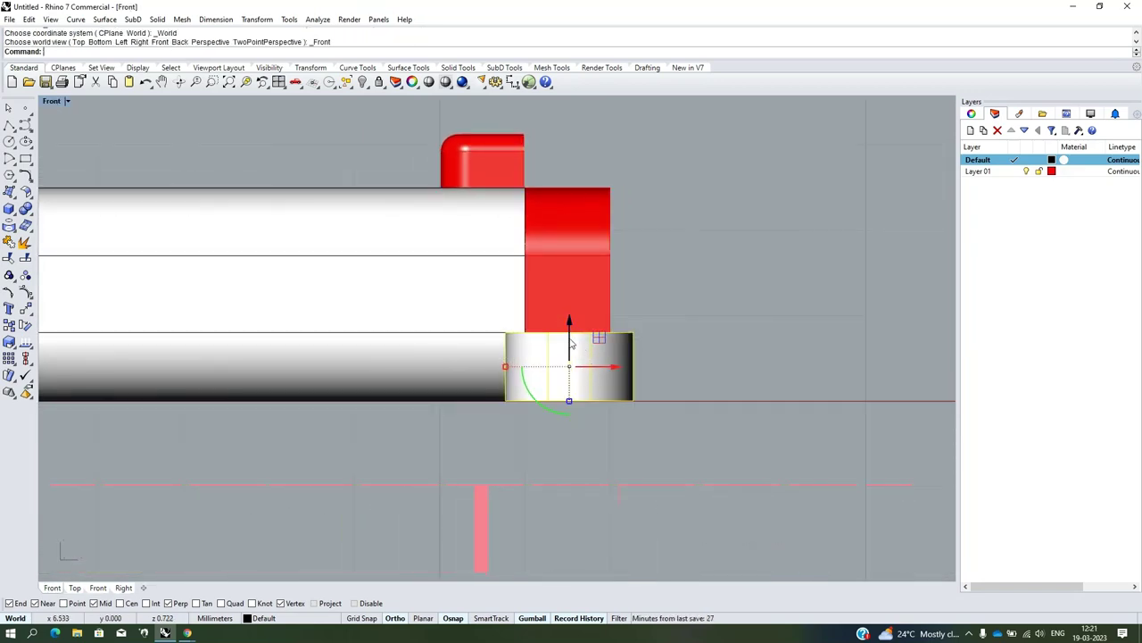
{"action": "left_click_drag", "start_coordinate": [570, 332], "coordinate": [567, 256]}
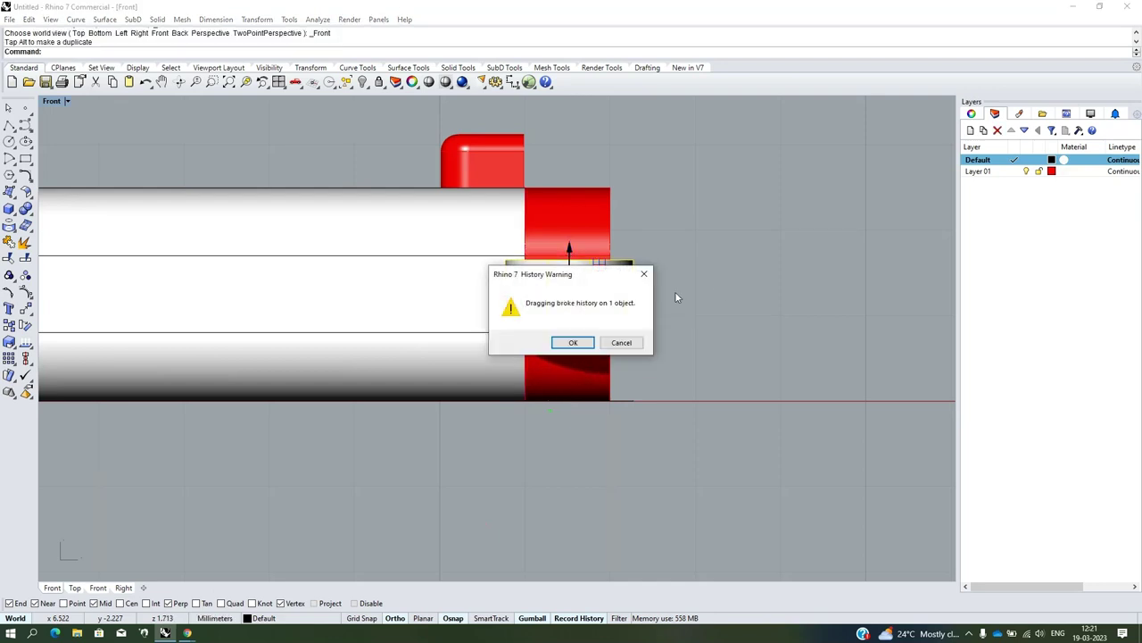
{"action": "left_click", "coordinate": [573, 345]}
Select the small circle under the ring in an angled 3D view
{"action": "scroll", "coordinate": [658, 298], "scroll_direction": "down", "scroll_amount": 5}
{"action": "right_click_drag", "start_coordinate": [658, 298], "coordinate": [635, 335], "text": "ctrl+shift"}
{"action": "scroll", "coordinate": [635, 334], "scroll_direction": "up", "scroll_amount": 3}
{"action": "left_click", "coordinate": [657, 323]}
{"action": "scroll", "coordinate": [660, 321], "scroll_direction": "up", "scroll_amount": 2}
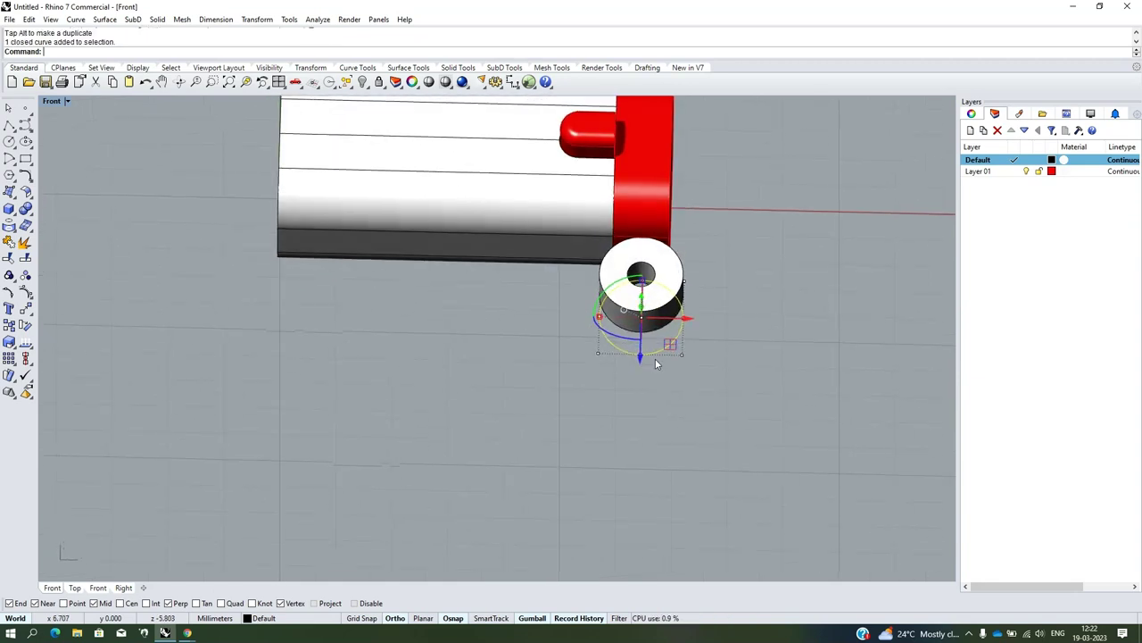
Create a small sphere centred below the white housing in Top view
{"action": "right_click_drag", "start_coordinate": [709, 318], "coordinate": [701, 330], "text": "ctrl+shift"}
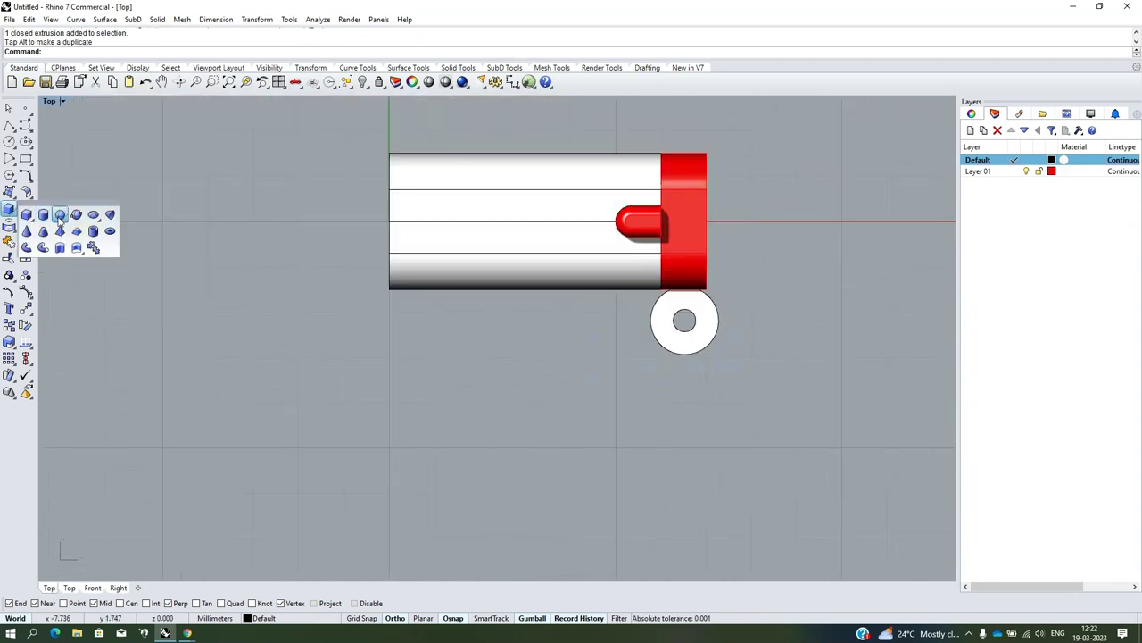
{"action": "left_click", "coordinate": [59, 215]}
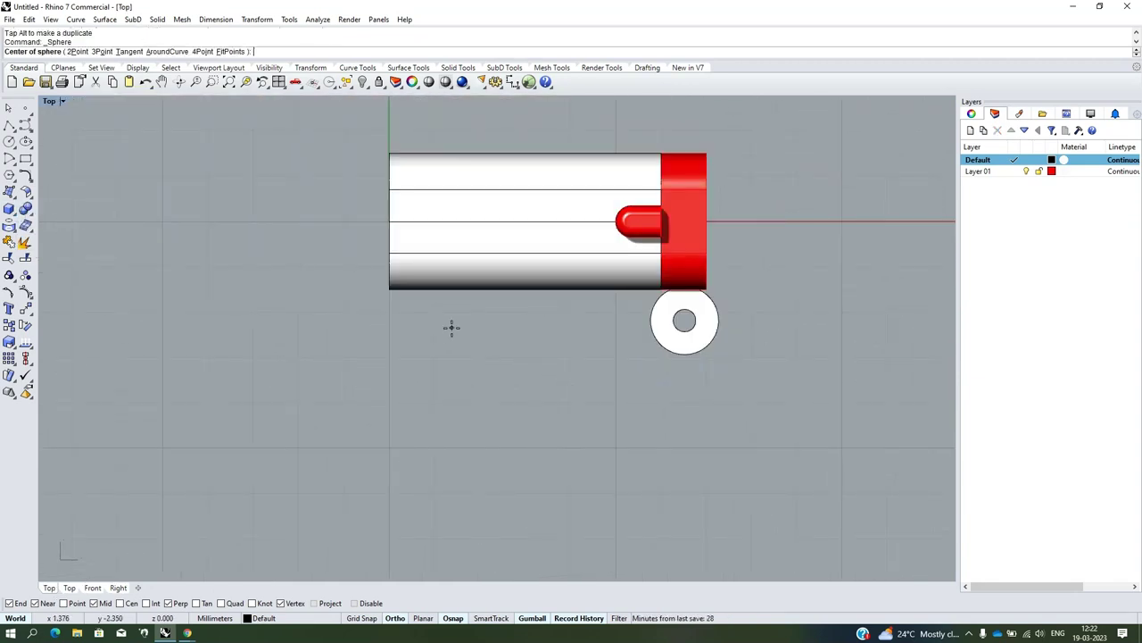
{"action": "scroll", "coordinate": [451, 328], "scroll_direction": "up", "scroll_amount": 2}
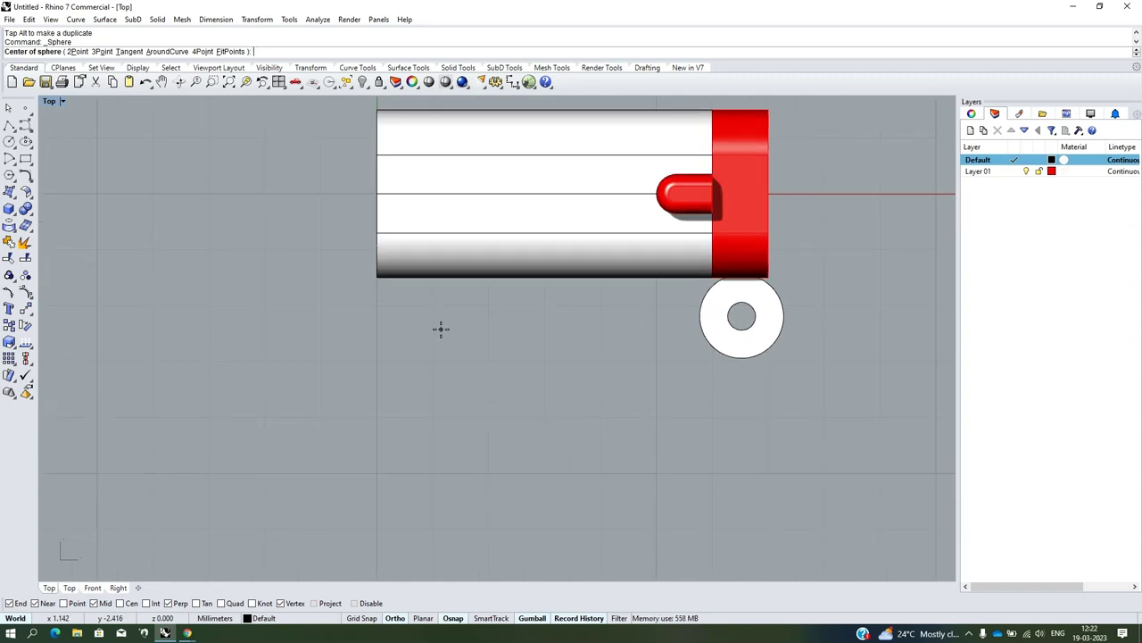
{"action": "left_click", "coordinate": [441, 329]}
{"action": "type", "text": ".7"}
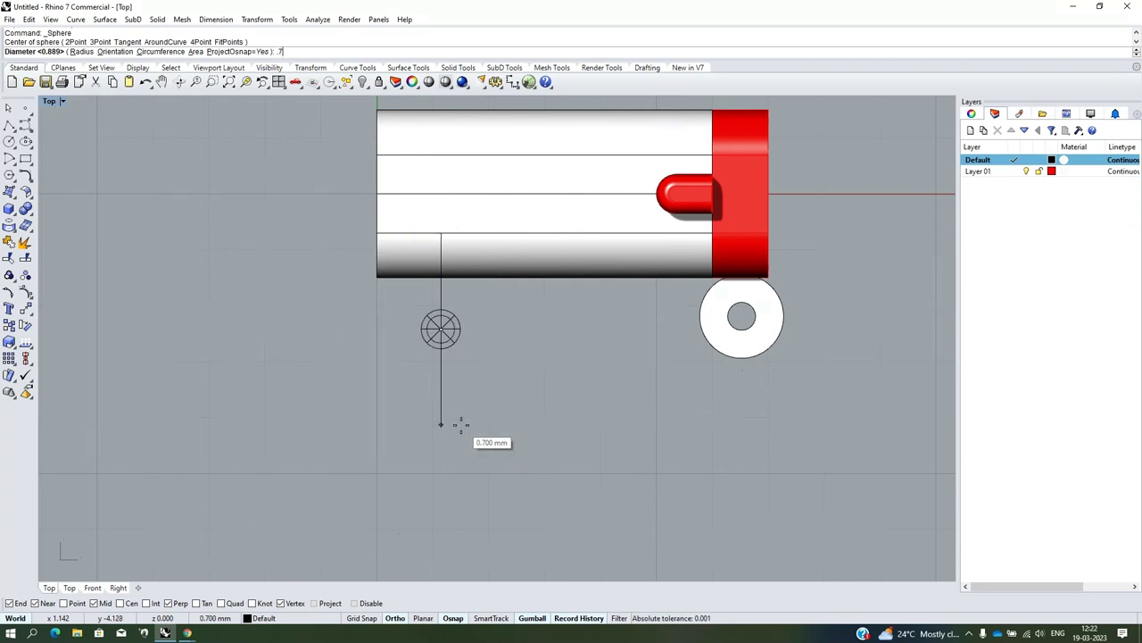
{"action": "key", "text": "Return"}
{"action": "scroll", "coordinate": [471, 339], "scroll_direction": "down", "scroll_amount": 3}
{"action": "scroll", "coordinate": [496, 321], "scroll_direction": "down", "scroll_amount": 2}
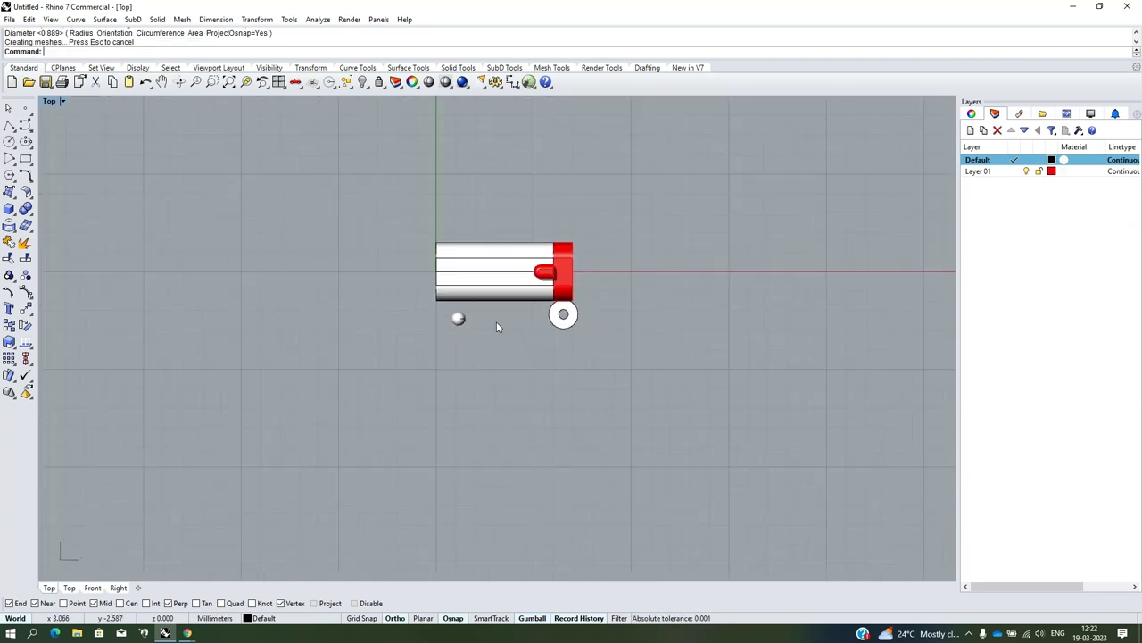
{"action": "scroll", "coordinate": [497, 321], "scroll_direction": "up", "scroll_amount": 3}
{"action": "scroll", "coordinate": [473, 332], "scroll_direction": "up", "scroll_amount": 3}
Move the sphere 0.7 mm down from the housing edge and begin a polyline
{"action": "left_click", "coordinate": [473, 333]}
{"action": "mouse_move", "coordinate": [471, 300]}
{"action": "left_mouse_down"}
{"action": "mouse_move", "coordinate": [478, 248]}
{"action": "mouse_move", "coordinate": [472, 255]}
{"action": "left_mouse_up"}
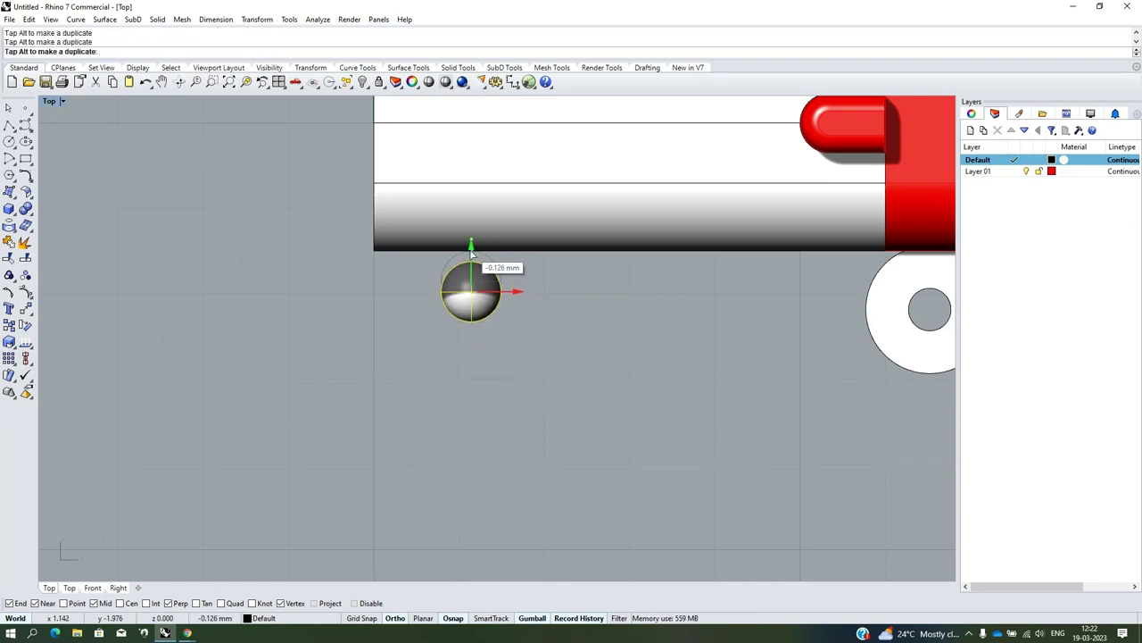
{"action": "type", "text": ".7"}
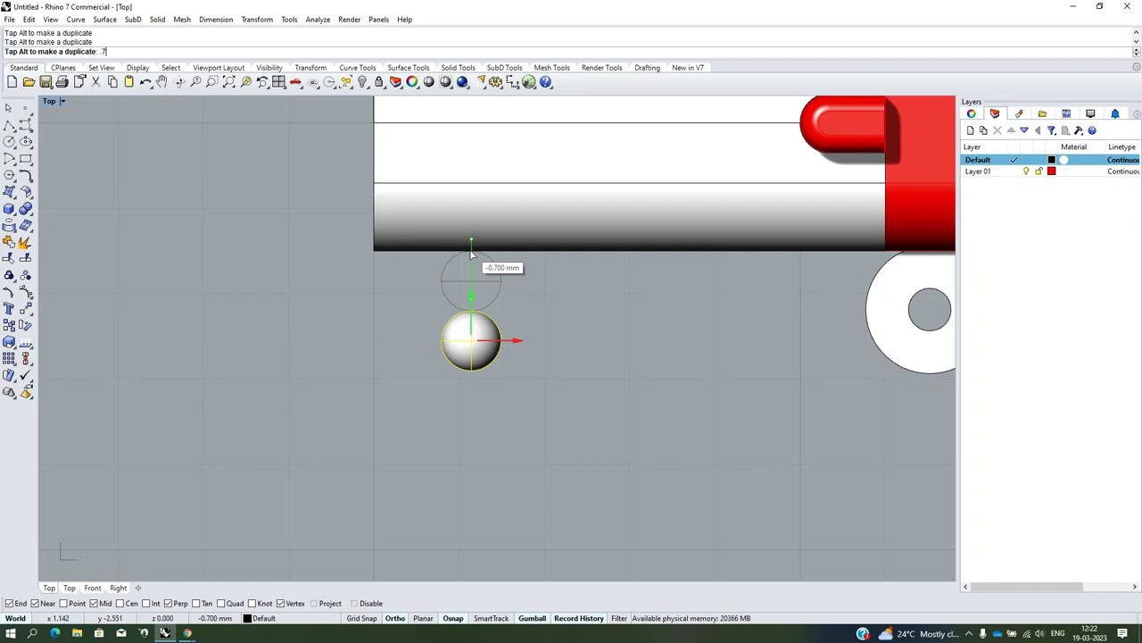
{"action": "key", "text": "Return"}
{"action": "key", "text": "Escape"}
{"action": "scroll", "coordinate": [568, 322], "scroll_direction": "down", "scroll_amount": 3}
{"action": "scroll", "coordinate": [492, 338], "scroll_direction": "up", "scroll_amount": 1}
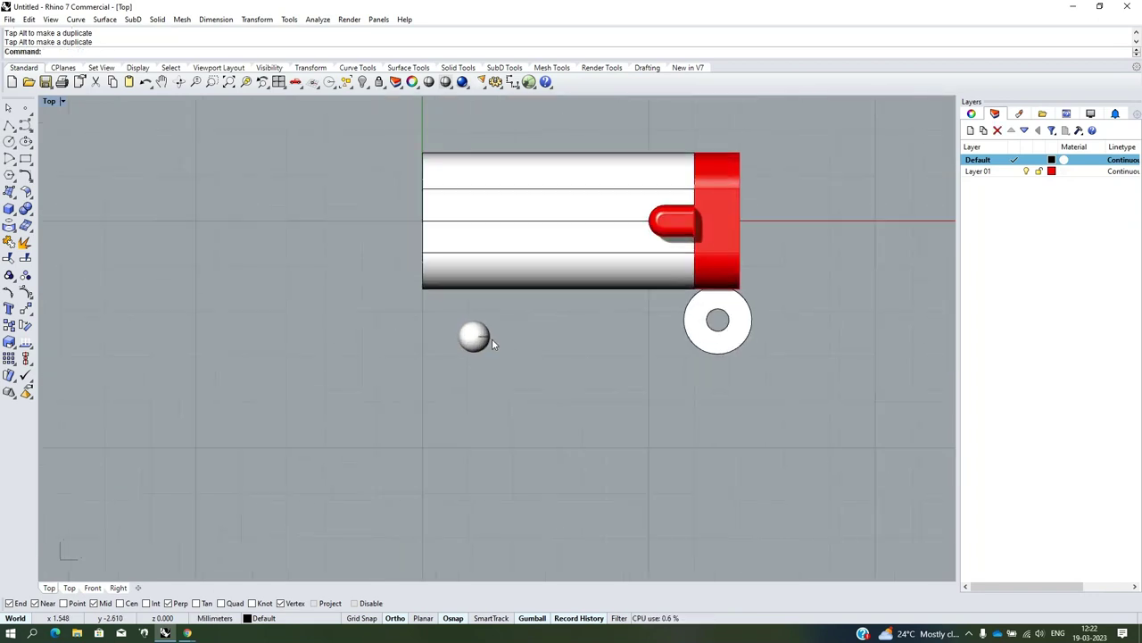
{"action": "scroll", "coordinate": [492, 338], "scroll_direction": "up", "scroll_amount": 1}
{"action": "left_click", "coordinate": [8, 126]}
{"action": "scroll", "coordinate": [470, 335], "scroll_direction": "up", "scroll_amount": 2}
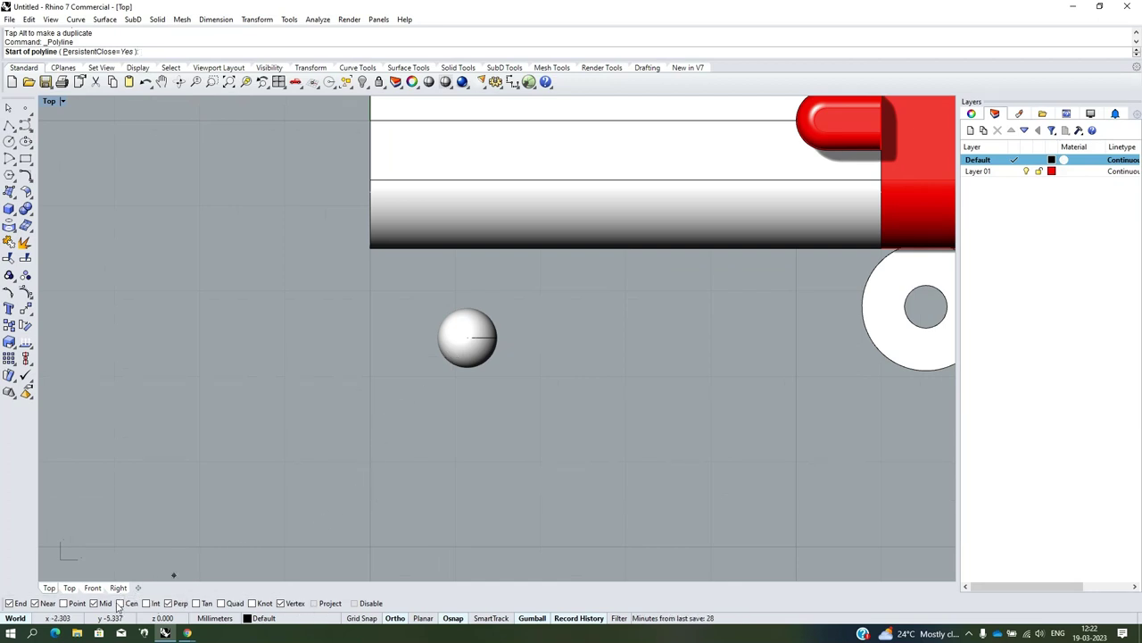
Draw a line from the sphere's centre up to the housing's lower edge
{"action": "left_click", "coordinate": [467, 337]}
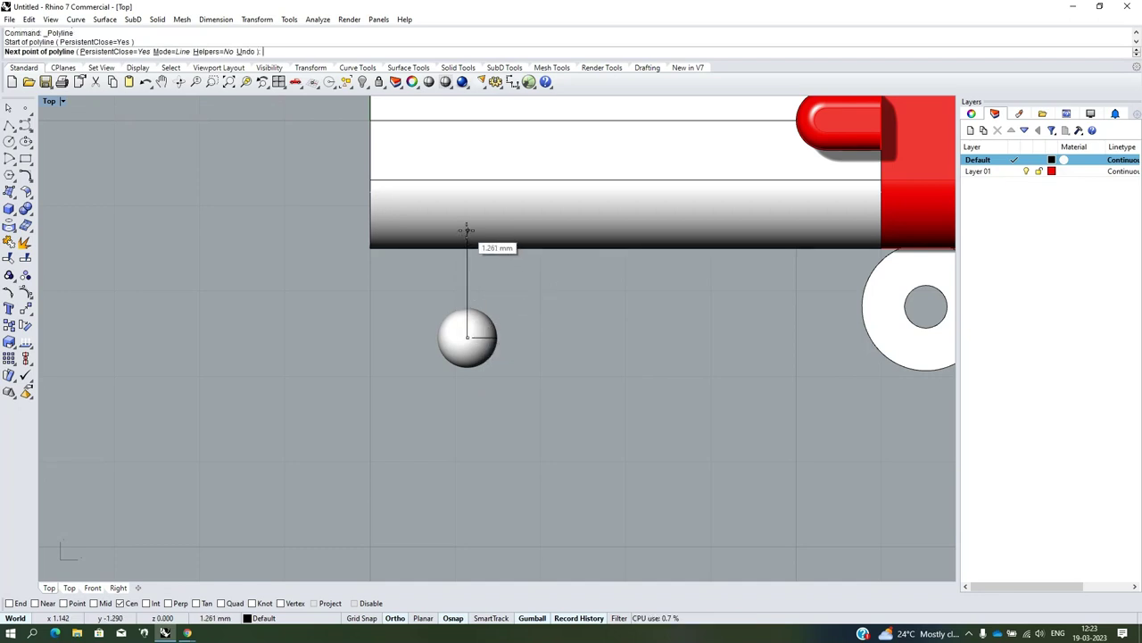
{"action": "left_click", "coordinate": [468, 230]}
{"action": "key", "text": "Return"}
{"action": "scroll", "coordinate": [468, 267], "scroll_direction": "down", "scroll_amount": 3}
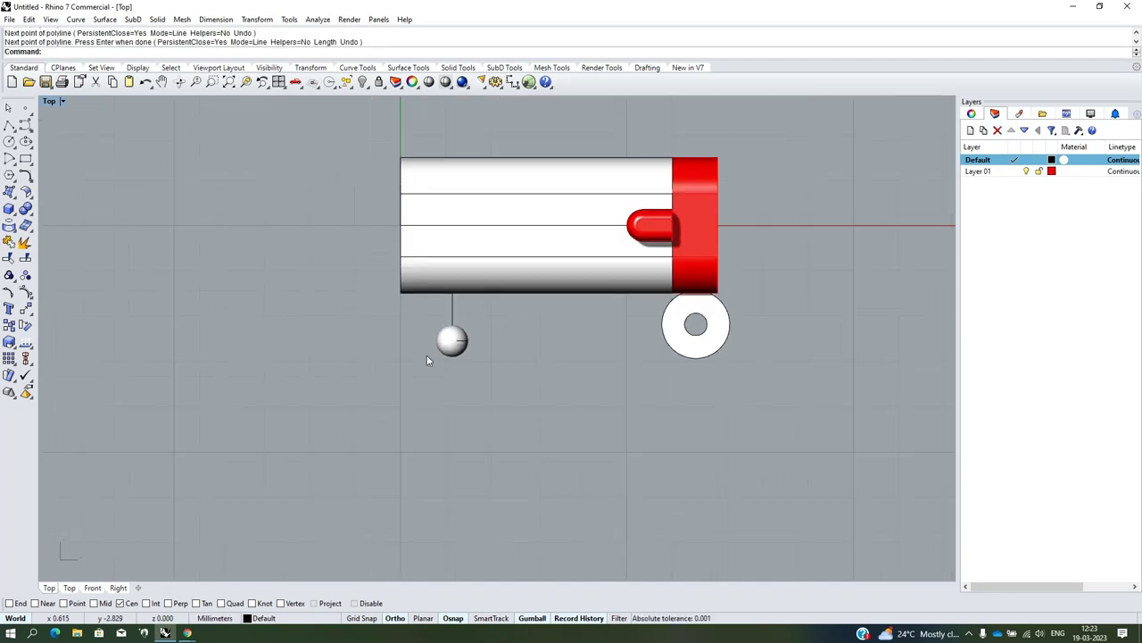
{"action": "mouse_move", "coordinate": [437, 350]}
{"action": "right_mouse_down", "text": "ctrl+shift"}
{"action": "mouse_move", "coordinate": [496, 314]}
{"action": "mouse_move", "coordinate": [462, 375]}
{"action": "mouse_move", "coordinate": [80, 259]}
{"action": "right_mouse_up", "text": "ctrl+shift"}
{"action": "scroll", "coordinate": [463, 378], "scroll_direction": "up", "scroll_amount": 2}
{"action": "scroll", "coordinate": [445, 353], "scroll_direction": "up", "scroll_amount": 2}
Turn the line into a round-capped pipe with a radius of about 0.675 mm
{"action": "left_click", "coordinate": [444, 355]}
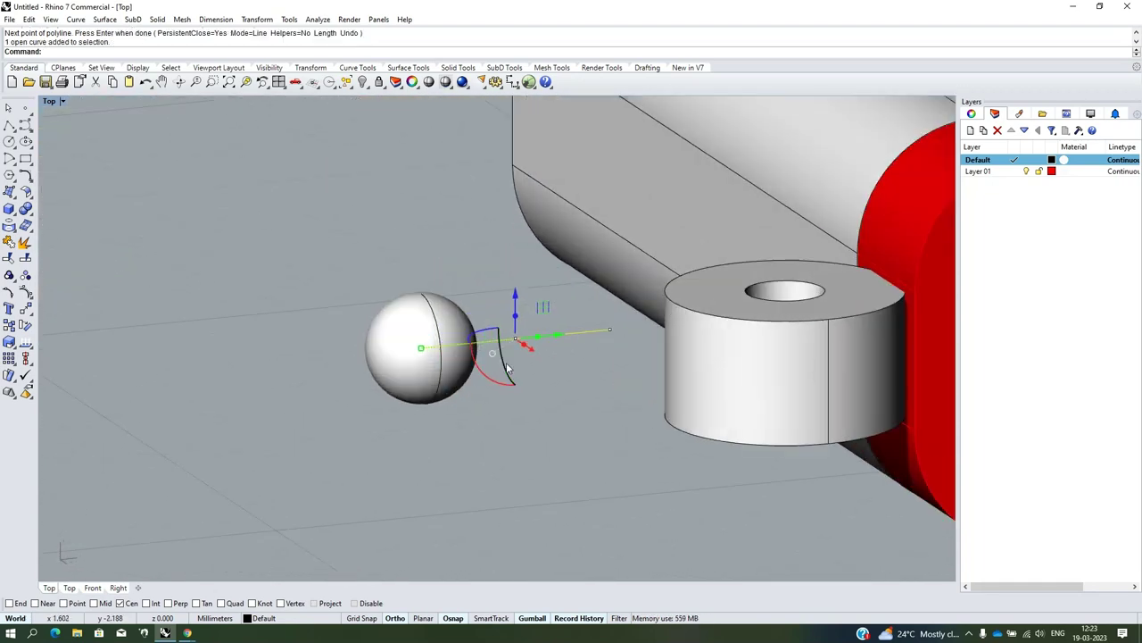
{"action": "scroll", "coordinate": [80, 259], "scroll_direction": "up", "scroll_amount": 3}
{"action": "left_click", "coordinate": [25, 191]}
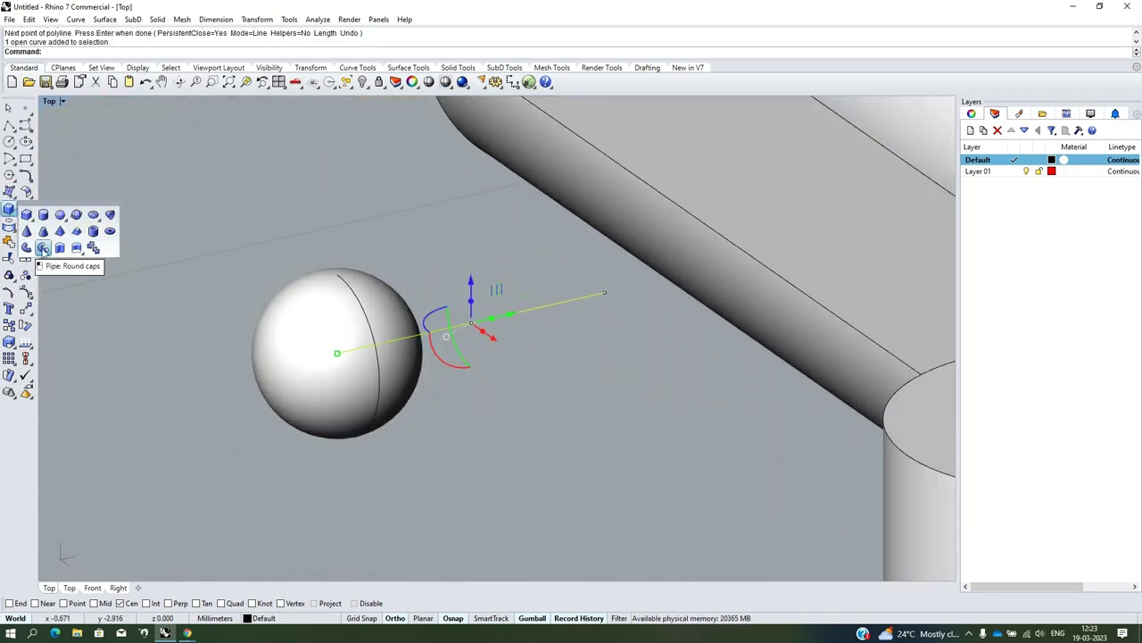
{"action": "left_click", "coordinate": [39, 248]}
{"action": "right_click_drag", "start_coordinate": [476, 338], "coordinate": [449, 389], "text": "ctrl+shift"}
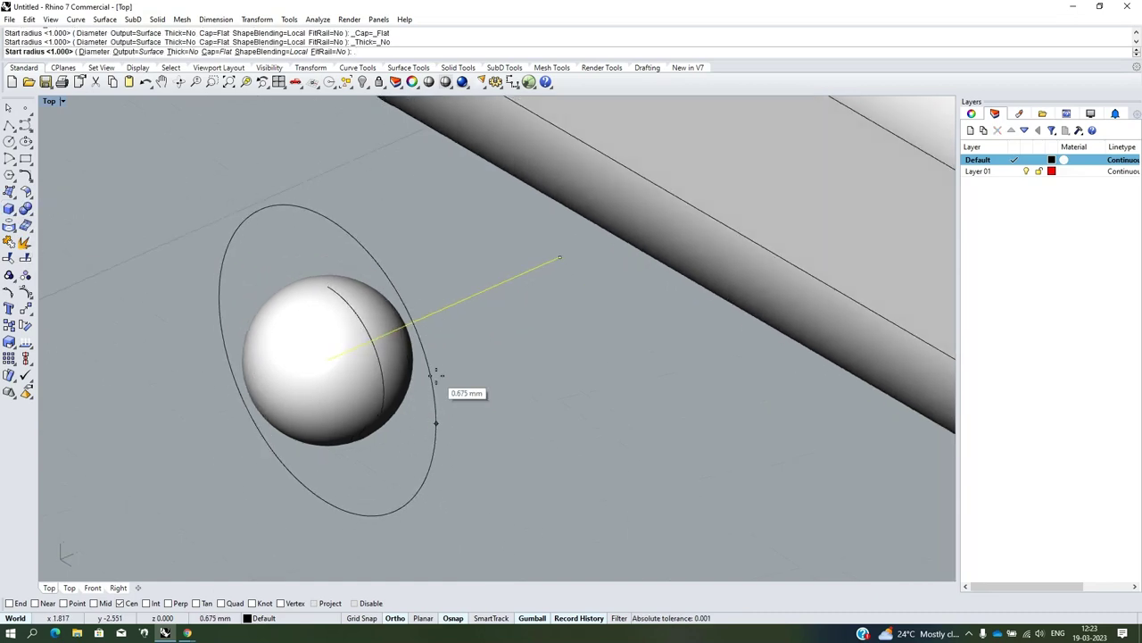
{"action": "left_click", "coordinate": [429, 356]}
{"action": "key", "text": "Return"}
{"action": "mouse_move", "coordinate": [429, 356]}
{"action": "right_mouse_down", "text": "ctrl+shift"}
{"action": "mouse_move", "coordinate": [479, 454]}
{"action": "mouse_move", "coordinate": [492, 437]}
{"action": "mouse_move", "coordinate": [466, 327]}
{"action": "right_mouse_up", "text": "ctrl+shift"}
Enlarge the sphere and raise it about 1.157 mm onto the housing
{"action": "left_click", "coordinate": [406, 470]}
{"action": "key", "text": "ctrl+F1"}
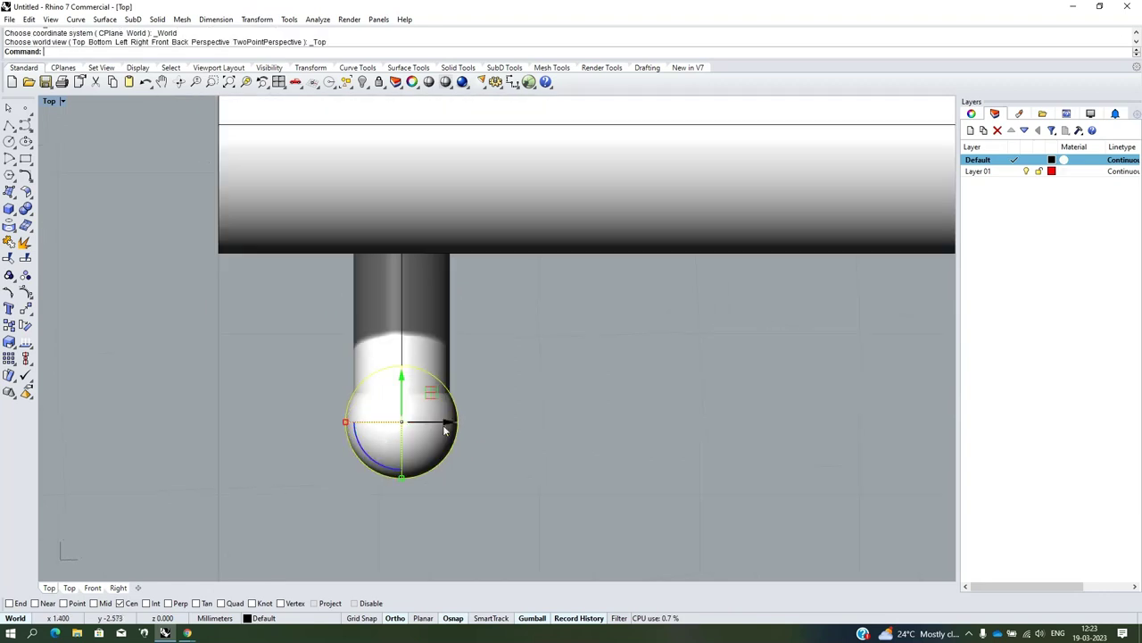
{"action": "left_click_drag", "start_coordinate": [346, 424], "coordinate": [331, 423]}
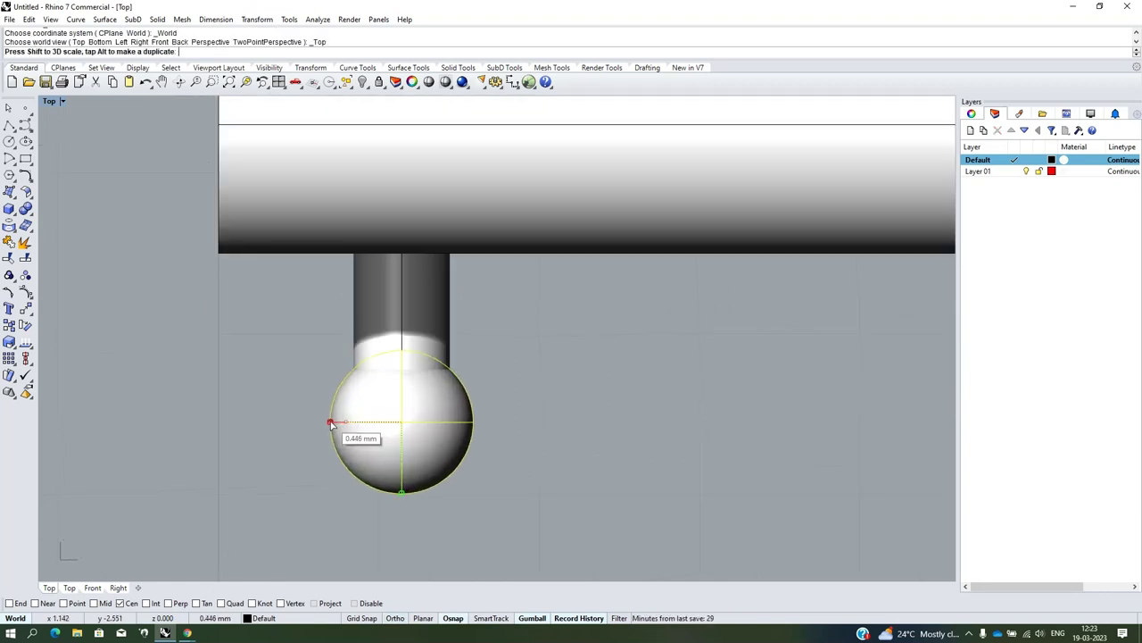
{"action": "scroll", "coordinate": [354, 426], "scroll_direction": "down", "scroll_amount": 6}
{"action": "scroll", "coordinate": [425, 369], "scroll_direction": "up", "scroll_amount": 3}
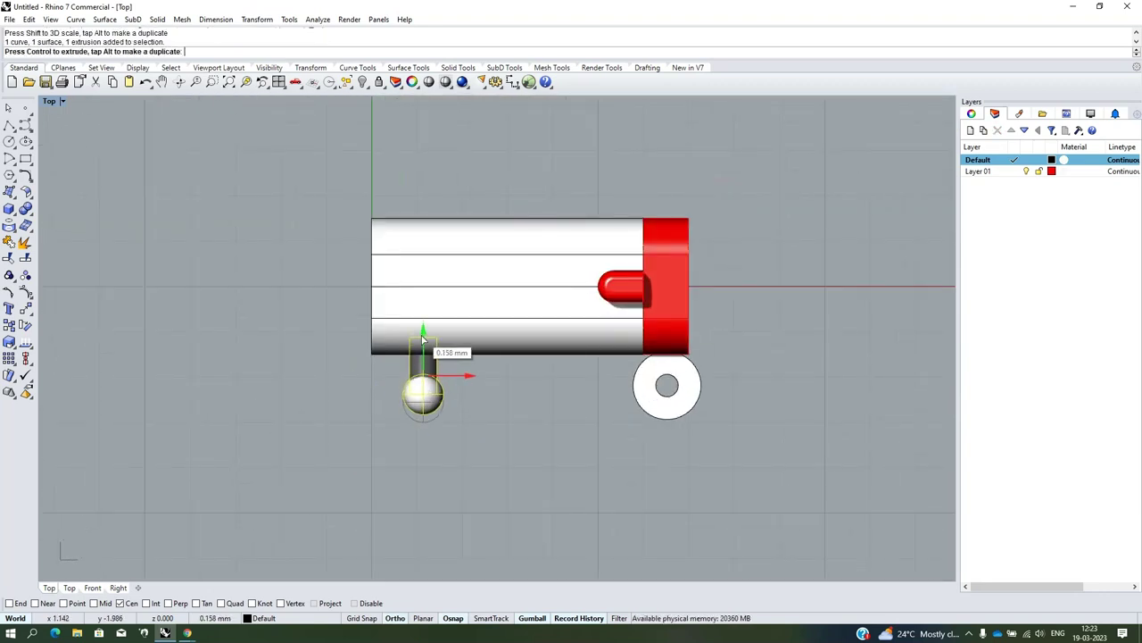
{"action": "key", "text": "ctrl+F2"}
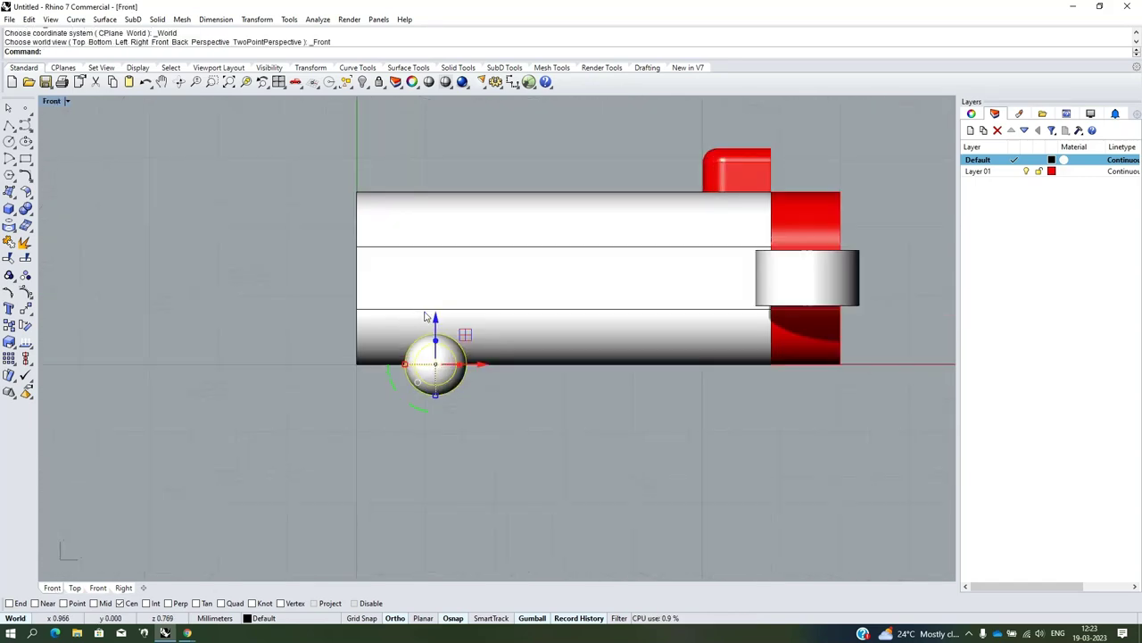
{"action": "left_click_drag", "start_coordinate": [434, 323], "coordinate": [434, 233]}
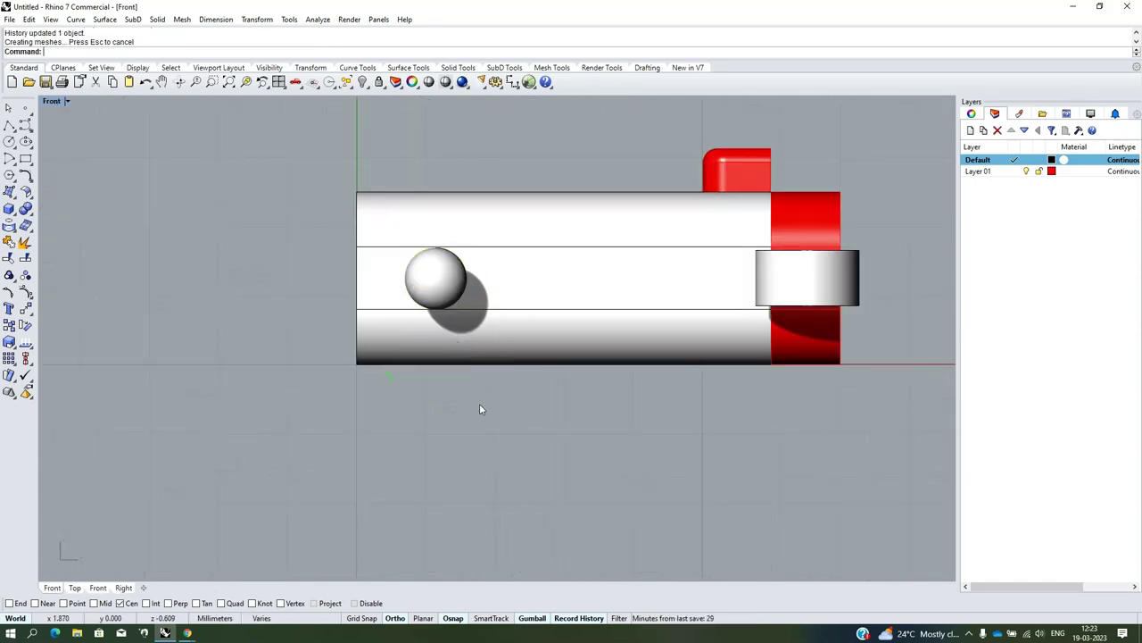
{"action": "scroll", "coordinate": [479, 403], "scroll_direction": "down", "scroll_amount": 5}
{"action": "right_click_drag", "start_coordinate": [429, 369], "coordinate": [594, 429], "text": "ctrl+shift"}
{"action": "scroll", "coordinate": [497, 457], "scroll_direction": "up", "scroll_amount": 8}
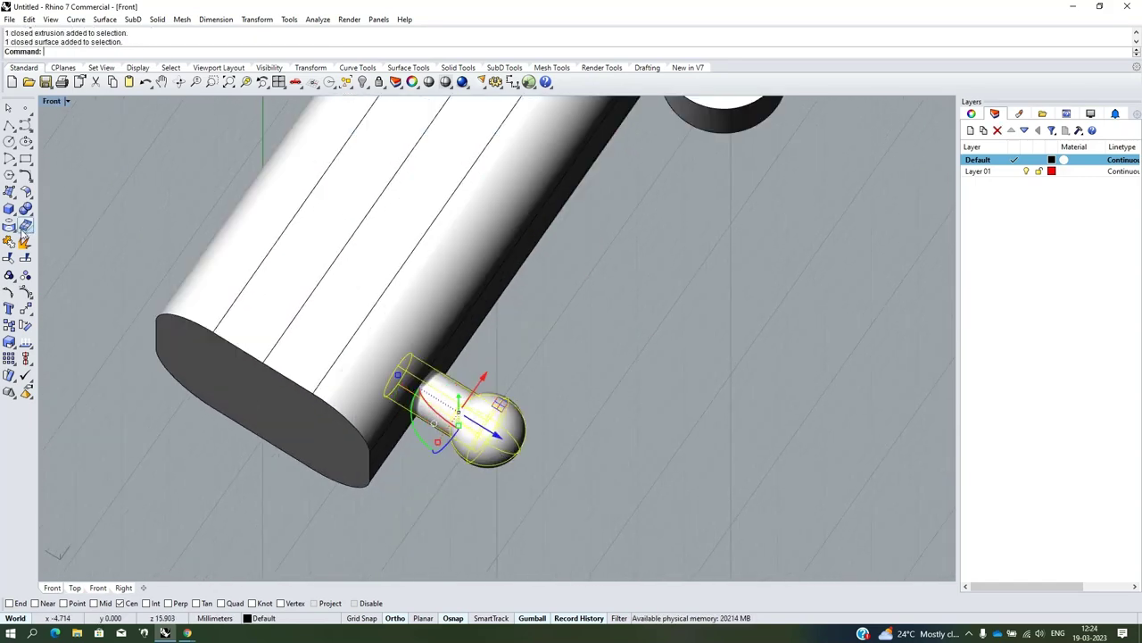
Boolean-union the pipe and sphere with the housing into one peg
{"action": "left_click", "coordinate": [25, 226]}
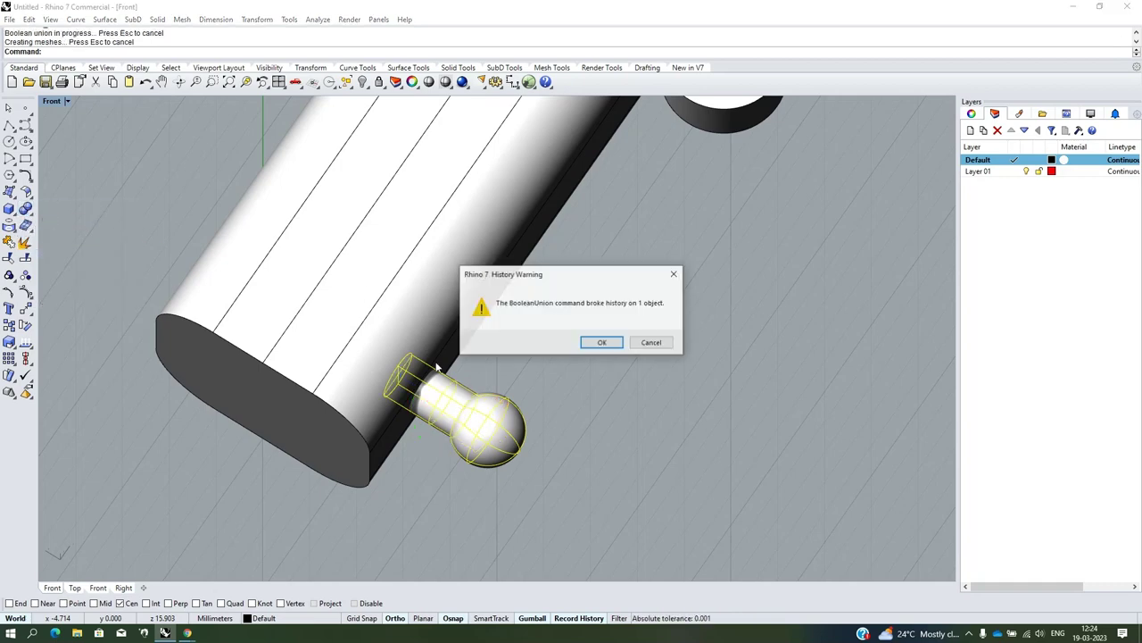
{"action": "left_click", "coordinate": [594, 341]}
{"action": "right_click_drag", "start_coordinate": [537, 400], "coordinate": [467, 379], "text": "ctrl+shift"}
{"action": "key", "text": "ctrl+F2"}
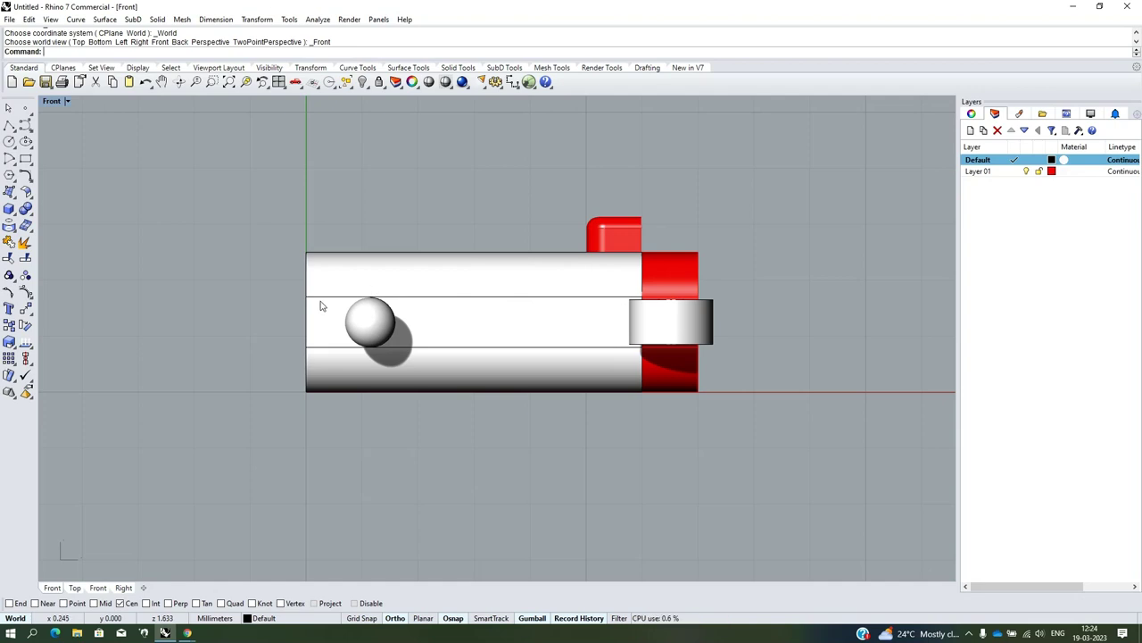
Select and lock all existing parts
{"action": "key", "text": "ctrl+a"}
{"action": "left_click", "coordinate": [378, 82]}
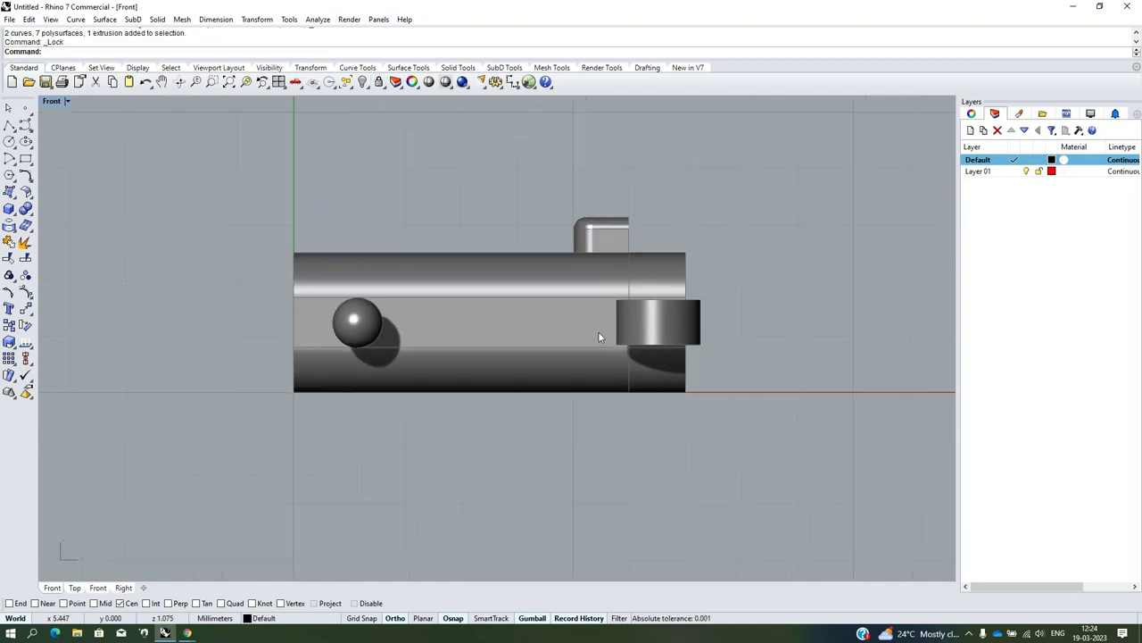
{"action": "scroll", "coordinate": [598, 331], "scroll_direction": "down", "scroll_amount": 1}
Draw a wavy interpolated curve from the ring, ending just left of the ball
{"action": "left_click", "coordinate": [25, 125]}
{"action": "scroll", "coordinate": [640, 327], "scroll_direction": "up", "scroll_amount": 3}
{"action": "scroll", "coordinate": [639, 327], "scroll_direction": "down", "scroll_amount": 3}
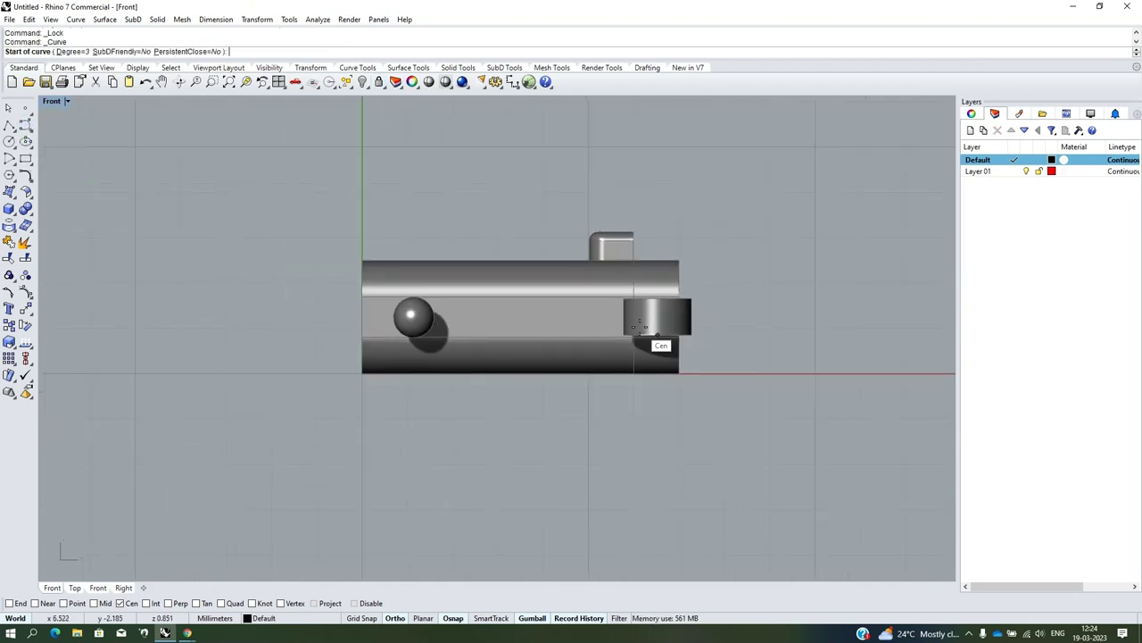
{"action": "scroll", "coordinate": [637, 295], "scroll_direction": "up", "scroll_amount": 3}
{"action": "scroll", "coordinate": [701, 268], "scroll_direction": "down", "scroll_amount": 3}
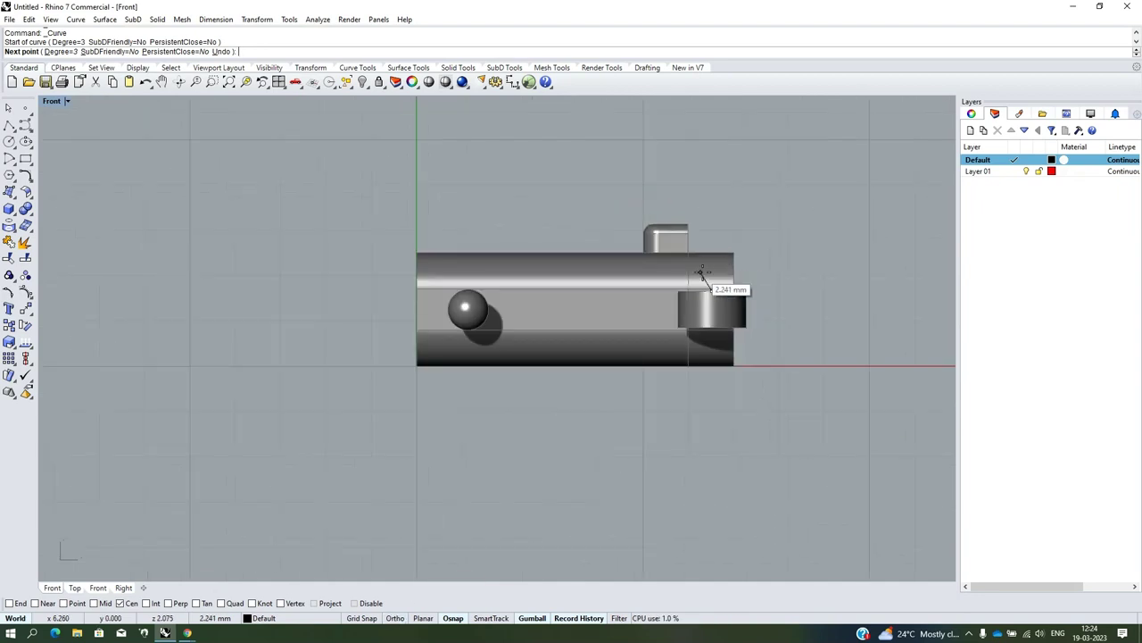
{"action": "scroll", "coordinate": [716, 288], "scroll_direction": "up", "scroll_amount": 2}
{"action": "left_click", "coordinate": [712, 290]}
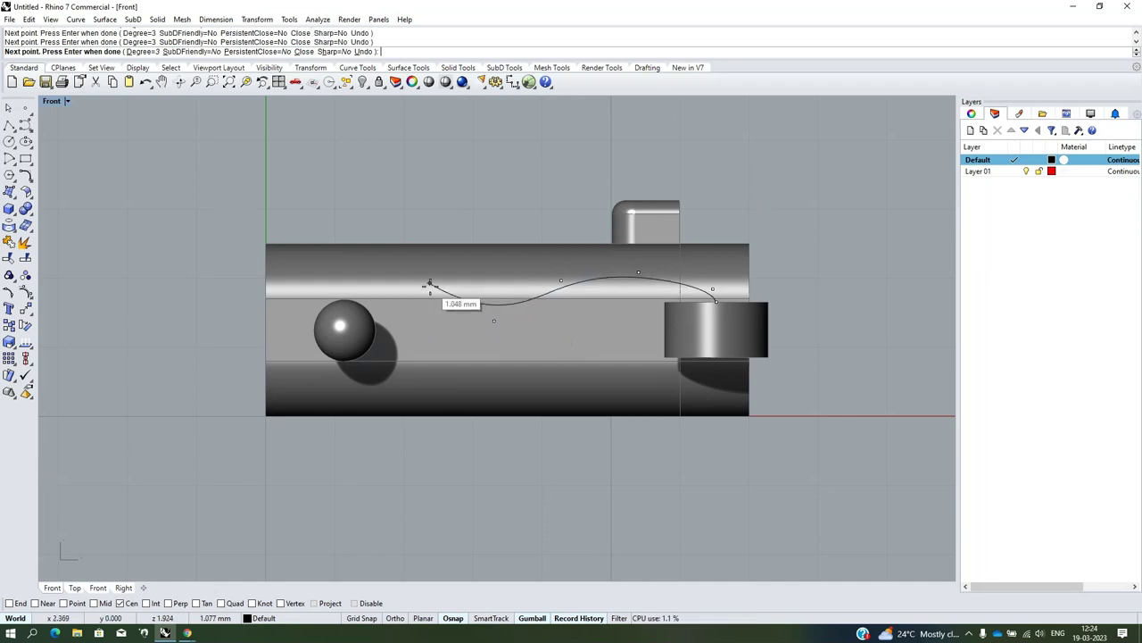
{"action": "scroll", "coordinate": [426, 285], "scroll_direction": "up", "scroll_amount": 2}
{"action": "scroll", "coordinate": [480, 259], "scroll_direction": "down", "scroll_amount": 3}
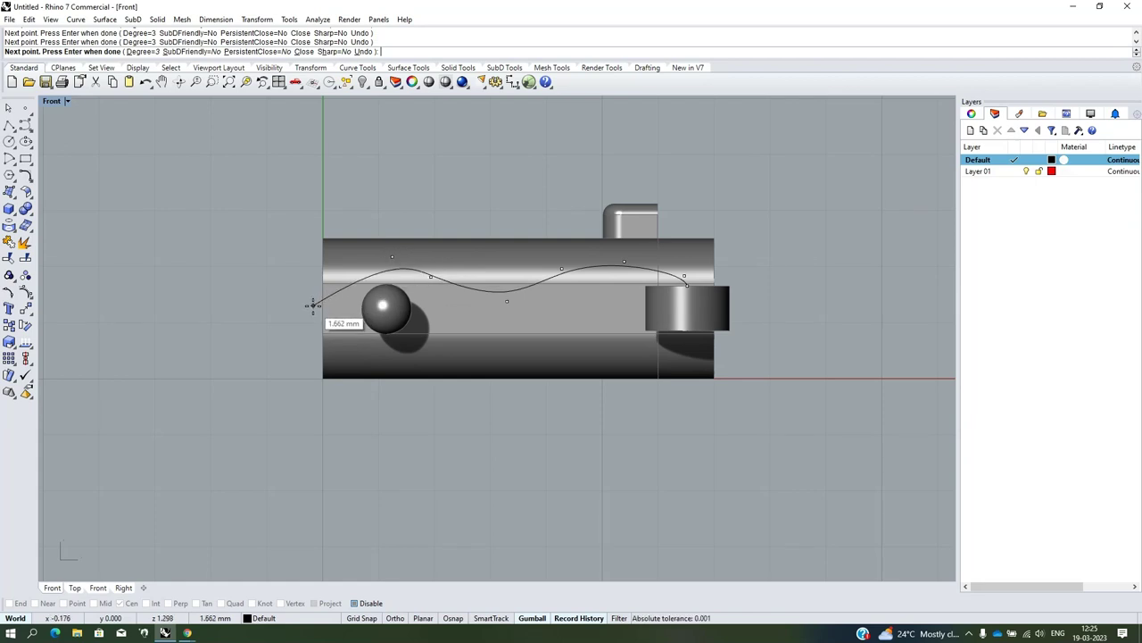
{"action": "left_click", "coordinate": [312, 306]}
{"action": "key", "text": "Return"}
{"action": "scroll", "coordinate": [620, 239], "scroll_direction": "up", "scroll_amount": 2}
Switch the viewport to Wireframe and move a control point to reshape the curve
{"action": "left_click", "coordinate": [66, 101]}
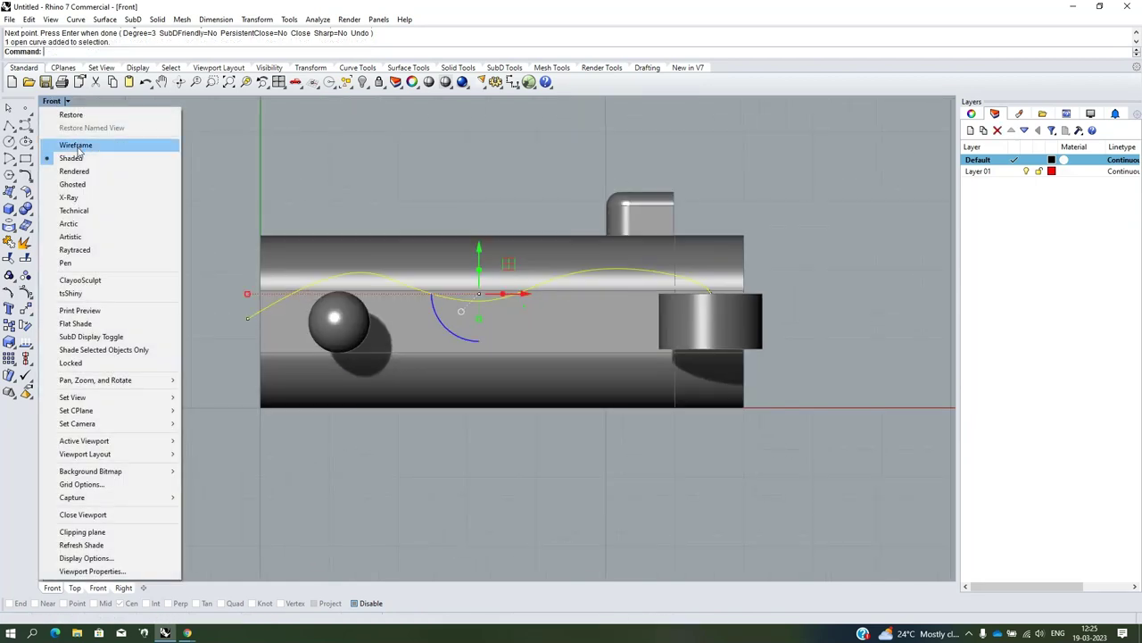
{"action": "left_click", "coordinate": [78, 146]}
{"action": "scroll", "coordinate": [575, 269], "scroll_direction": "up", "scroll_amount": 2}
{"action": "scroll", "coordinate": [635, 247], "scroll_direction": "up", "scroll_amount": 1}
{"action": "left_click_drag", "start_coordinate": [641, 196], "coordinate": [616, 232]}
{"action": "scroll", "coordinate": [580, 250], "scroll_direction": "down", "scroll_amount": 2}
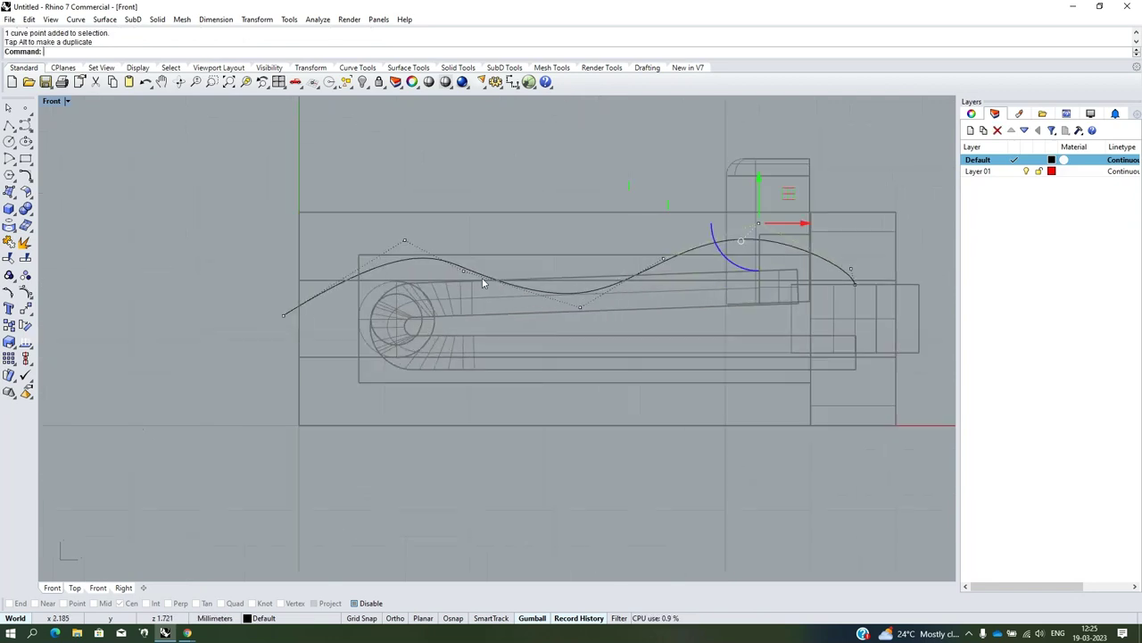
{"action": "scroll", "coordinate": [455, 300], "scroll_direction": "down", "scroll_amount": 1}
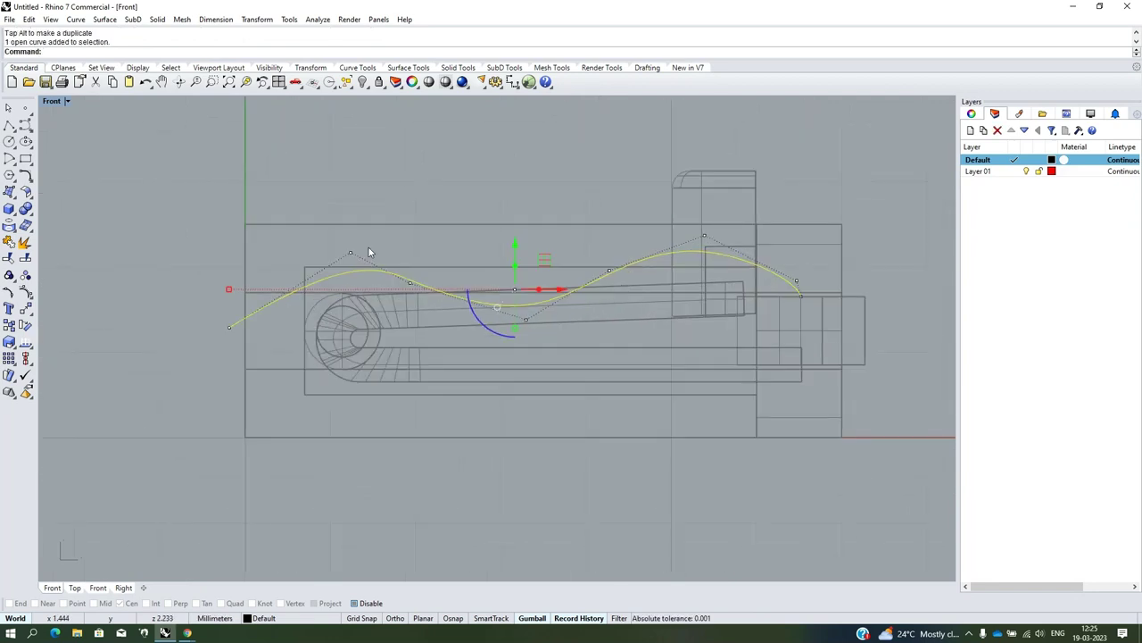
Rebuild the wavy curve to smooth it
{"action": "left_click", "coordinate": [26, 191]}
{"action": "left_click", "coordinate": [127, 200]}
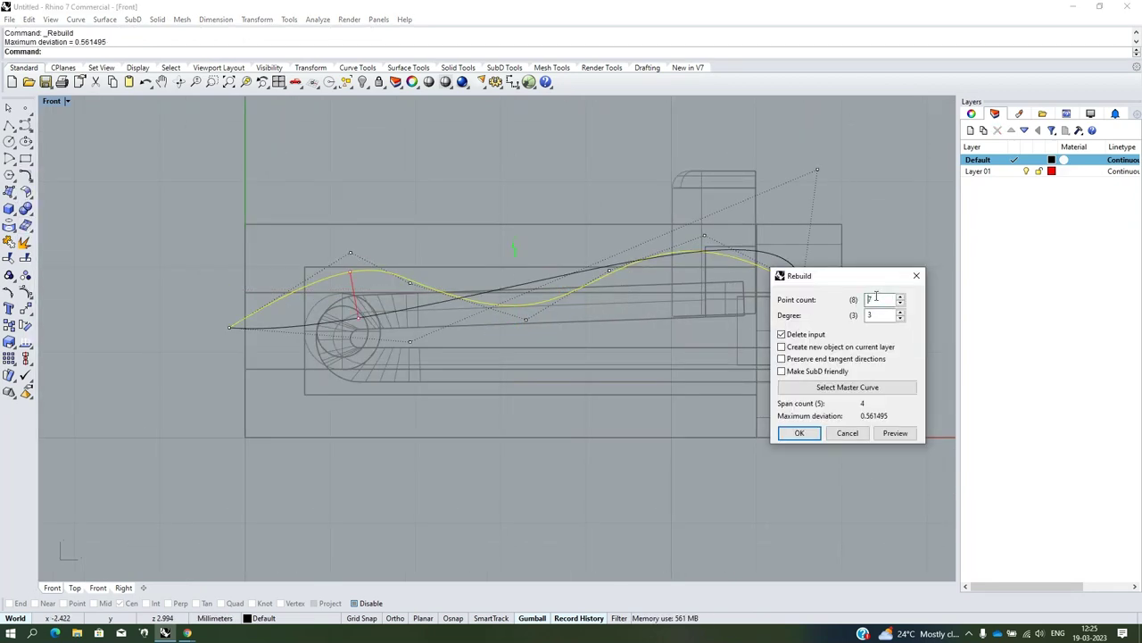
{"action": "left_click", "coordinate": [801, 434]}
{"action": "scroll", "coordinate": [580, 339], "scroll_direction": "down", "scroll_amount": 1}
{"action": "right_click_drag", "start_coordinate": [580, 339], "coordinate": [639, 363], "text": "ctrl+shift"}
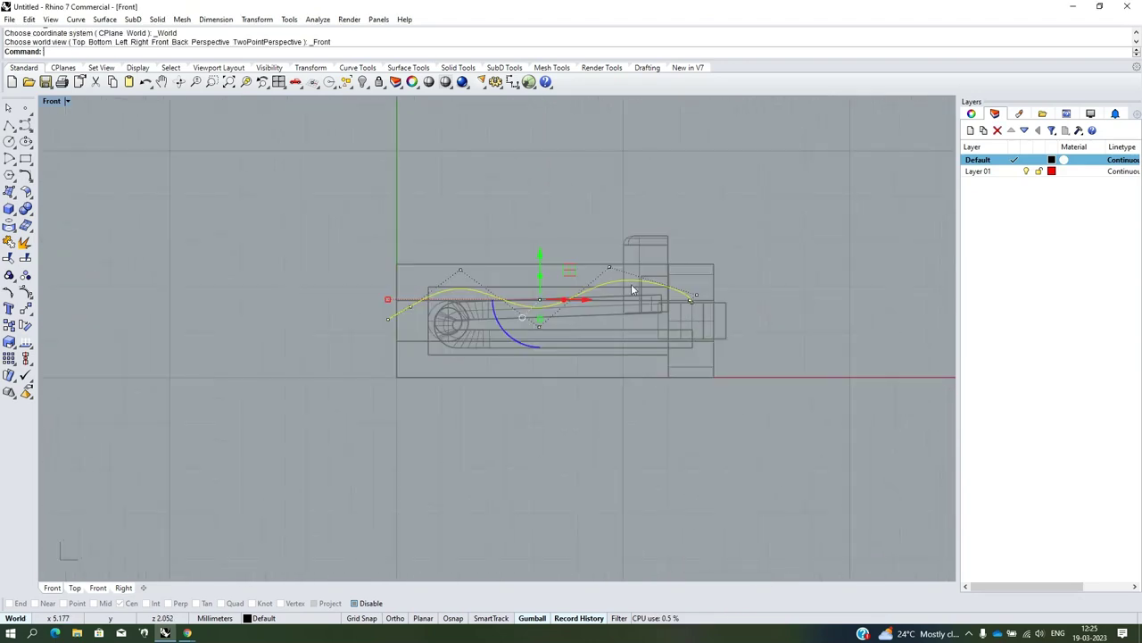
Switch back to shaded display and raise a curve point on the arm
{"action": "key", "text": "ctrl+alt+s"}
{"action": "scroll", "coordinate": [561, 264], "scroll_direction": "down", "scroll_amount": 1}
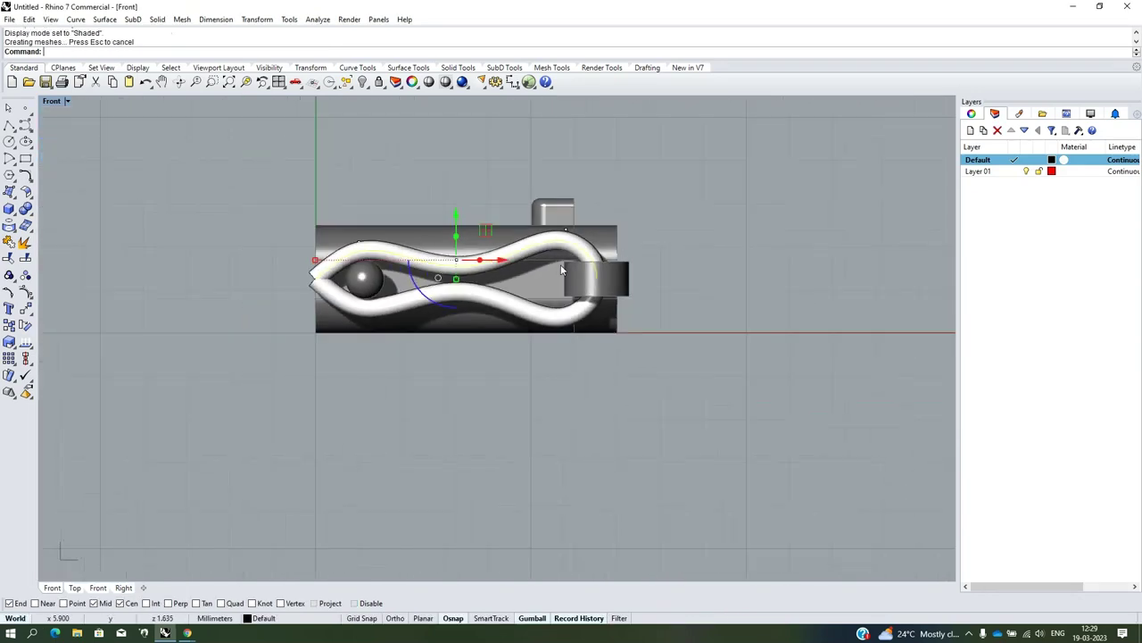
{"action": "right_click_drag", "start_coordinate": [560, 264], "coordinate": [521, 258], "text": "ctrl+shift"}
{"action": "scroll", "coordinate": [571, 228], "scroll_direction": "up", "scroll_amount": 2}
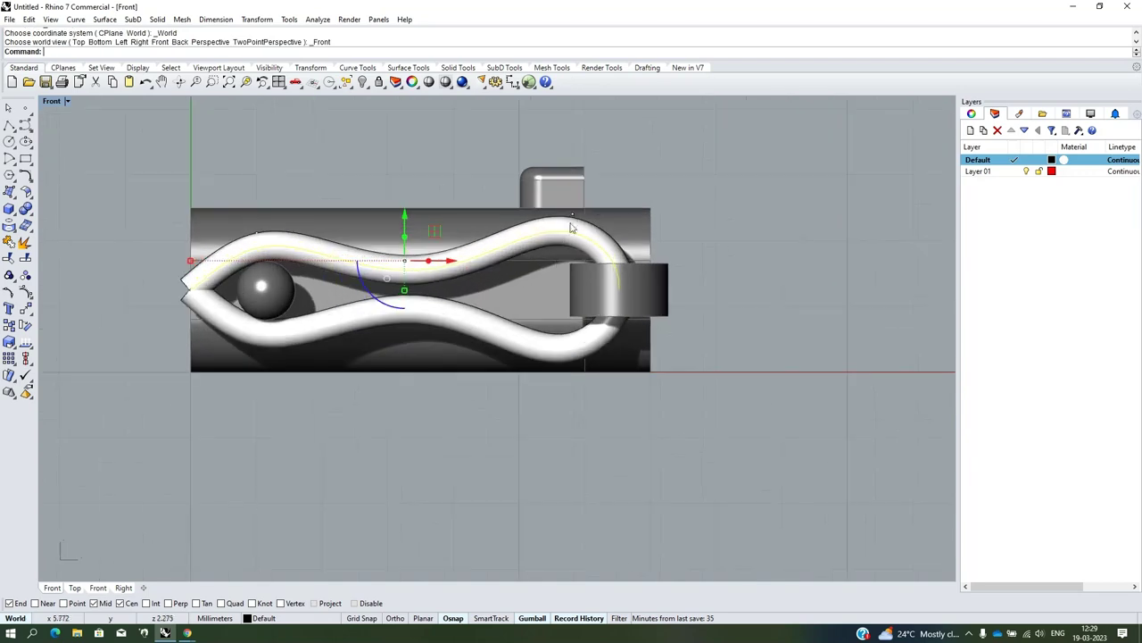
{"action": "left_click_drag", "start_coordinate": [574, 190], "coordinate": [575, 185]}
In wireframe, nudge curve points up and to the right to reshape the arm
{"action": "left_click", "coordinate": [51, 102]}
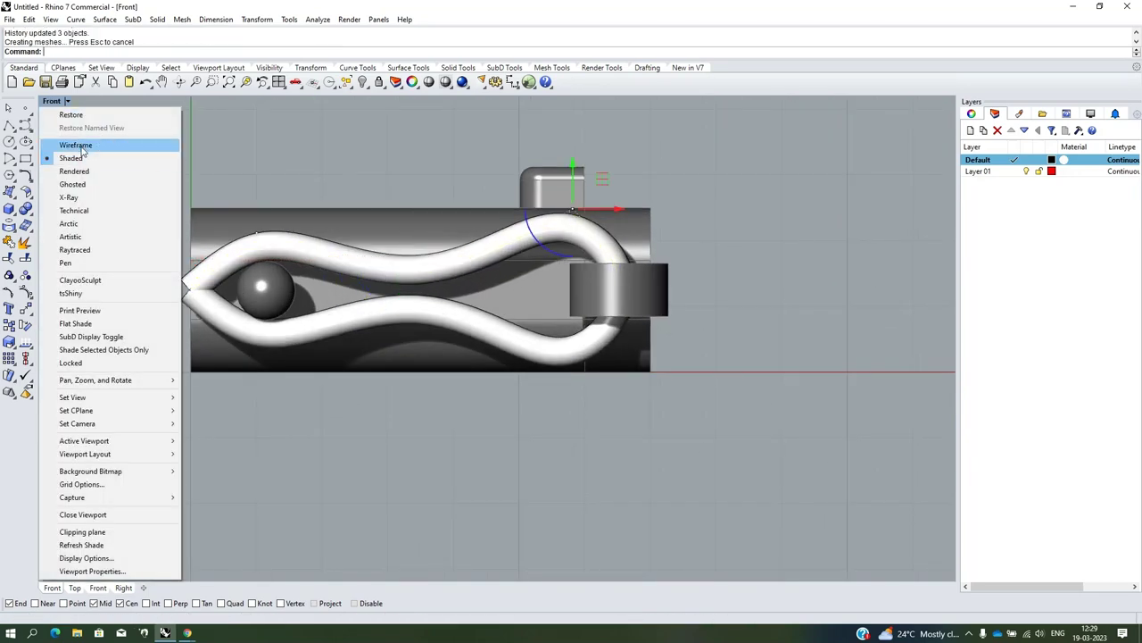
{"action": "left_click", "coordinate": [76, 146]}
{"action": "left_click_drag", "start_coordinate": [270, 207], "coordinate": [272, 186]}
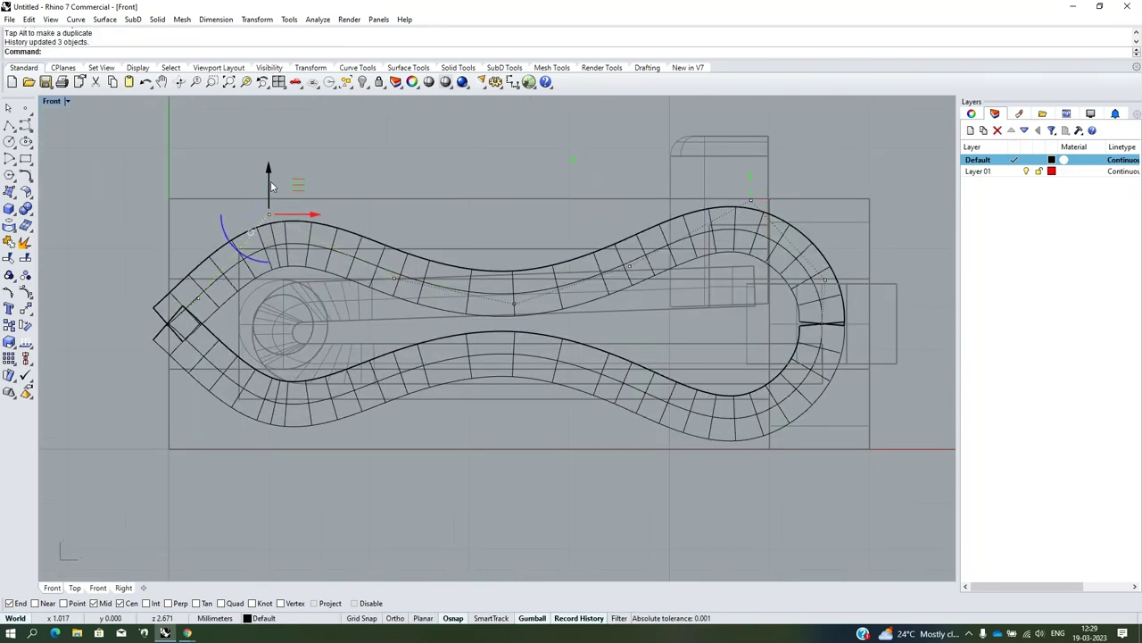
{"action": "left_click_drag", "start_coordinate": [399, 256], "coordinate": [495, 272]}
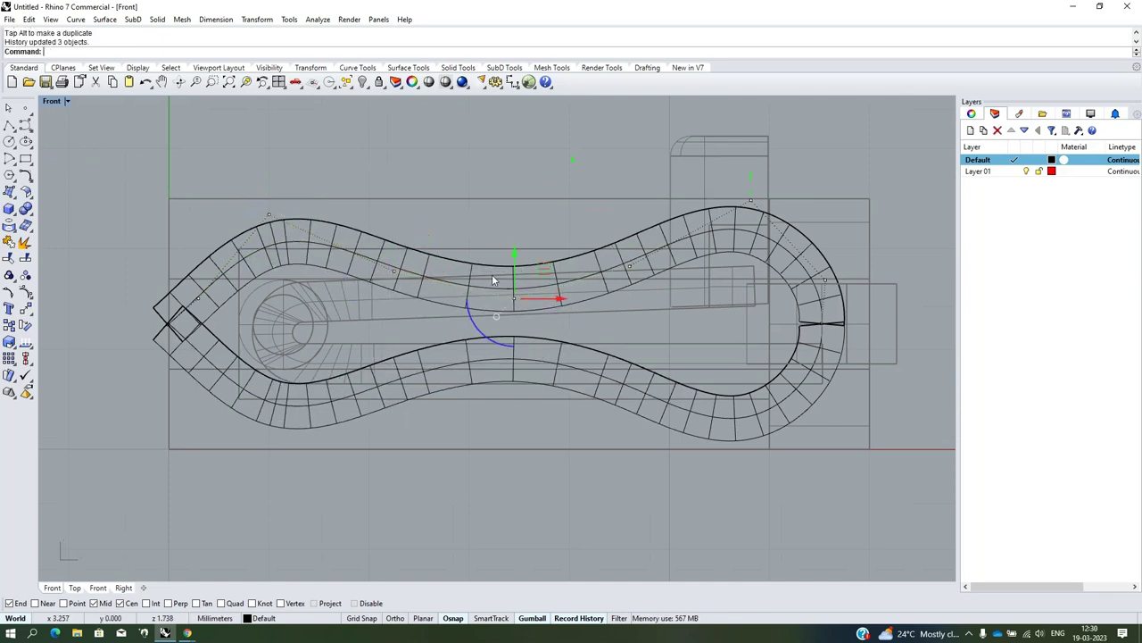
{"action": "scroll", "coordinate": [677, 310], "scroll_direction": "up", "scroll_amount": 3}
{"action": "scroll", "coordinate": [675, 292], "scroll_direction": "down", "scroll_amount": 5}
{"action": "key", "text": "Escape"}
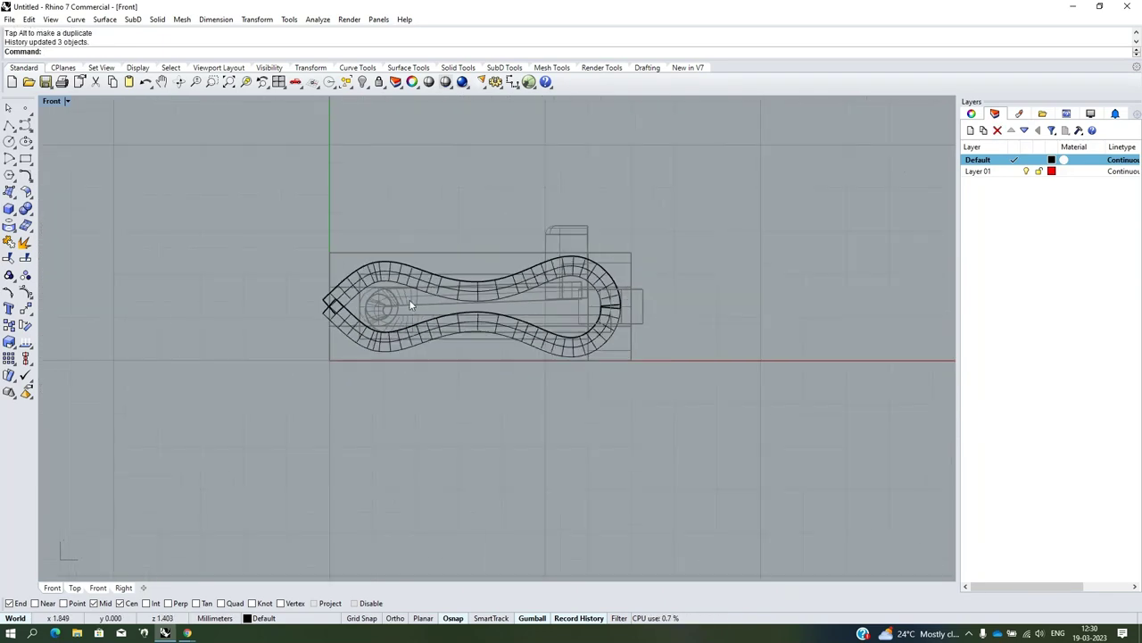
Show the model shaded in the flat Front view
{"action": "right_click_drag", "start_coordinate": [409, 299], "coordinate": [257, 257], "text": "ctrl+shift"}
{"action": "left_click", "coordinate": [51, 101]}
{"action": "left_click", "coordinate": [71, 158]}
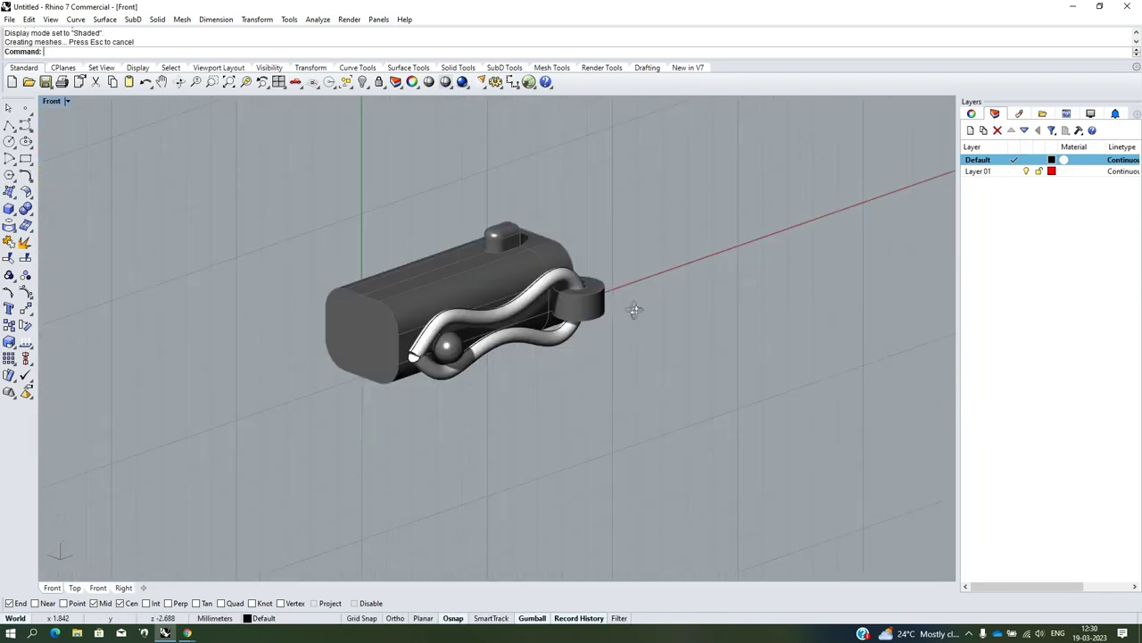
Create a sphere centred at the arms' meeting tip, in wireframe display
{"action": "left_click", "coordinate": [14, 219]}
{"action": "left_click", "coordinate": [98, 223]}
{"action": "scroll", "coordinate": [464, 330], "scroll_direction": "up", "scroll_amount": 3}
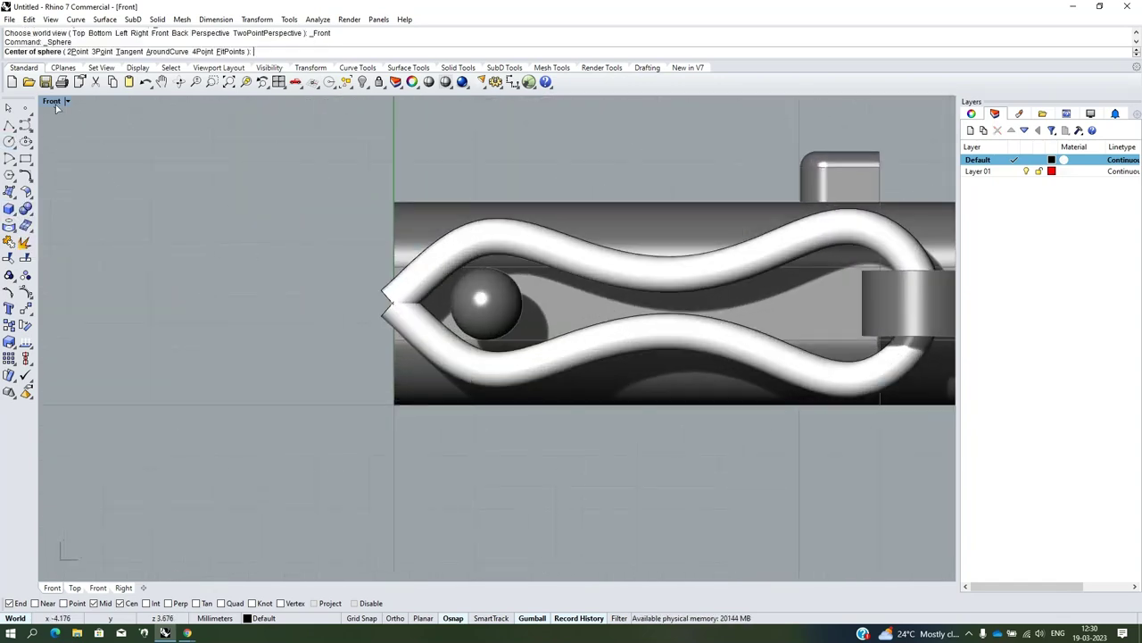
{"action": "left_click", "coordinate": [50, 101]}
{"action": "left_click", "coordinate": [71, 142]}
{"action": "scroll", "coordinate": [373, 306], "scroll_direction": "up", "scroll_amount": 5}
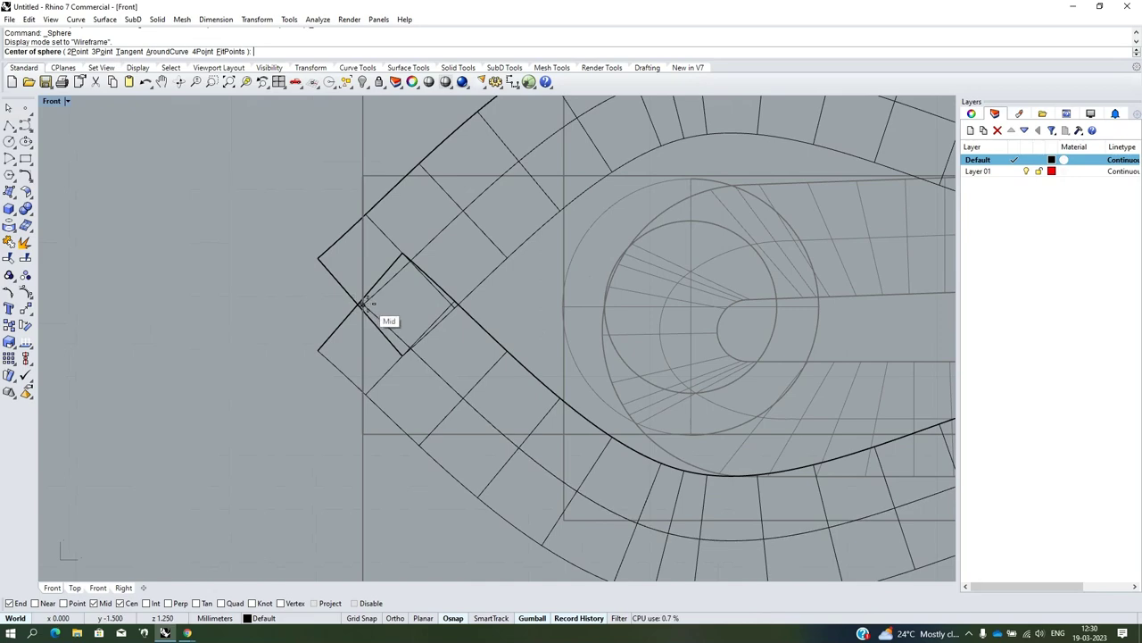
{"action": "scroll", "coordinate": [361, 303], "scroll_direction": "down", "scroll_amount": 2}
{"action": "scroll", "coordinate": [366, 306], "scroll_direction": "down", "scroll_amount": 2}
{"action": "left_click", "coordinate": [360, 306]}
{"action": "left_click", "coordinate": [319, 357]}
{"action": "scroll", "coordinate": [319, 357], "scroll_direction": "down", "scroll_amount": 5}
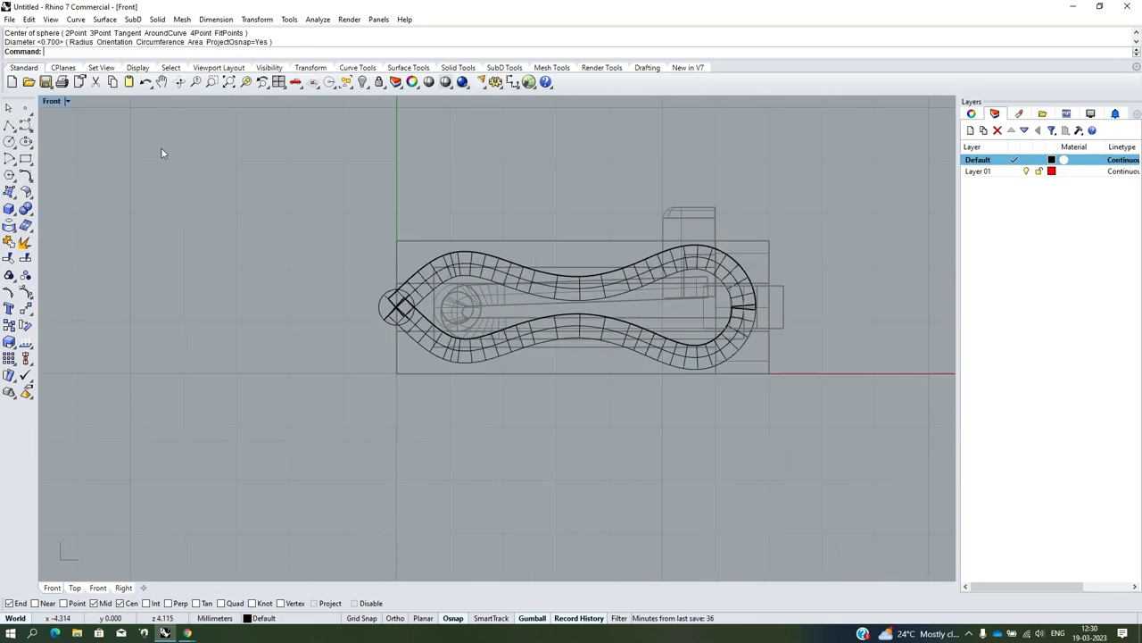
Return to shaded display, then move and resize the ball to fit the arm ends
{"action": "left_click", "coordinate": [51, 101]}
{"action": "left_click", "coordinate": [70, 158]}
{"action": "left_click_drag", "start_coordinate": [689, 314], "coordinate": [696, 329]}
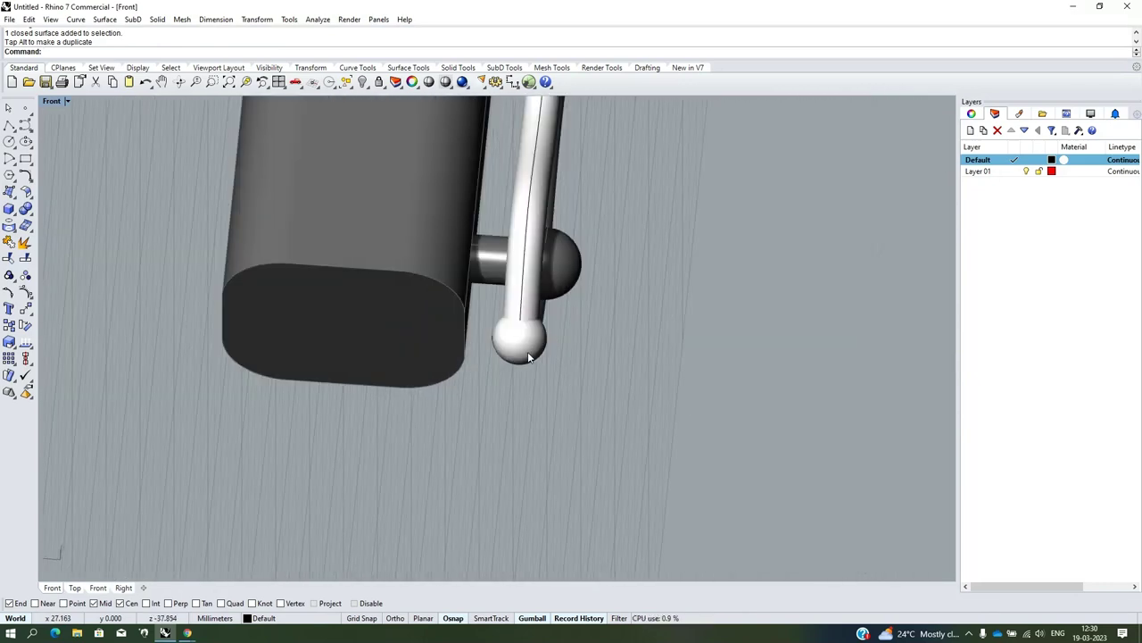
{"action": "mouse_move", "coordinate": [500, 333]}
{"action": "left_mouse_down"}
{"action": "mouse_move", "coordinate": [474, 334]}
{"action": "mouse_move", "coordinate": [325, 416]}
{"action": "left_mouse_up"}
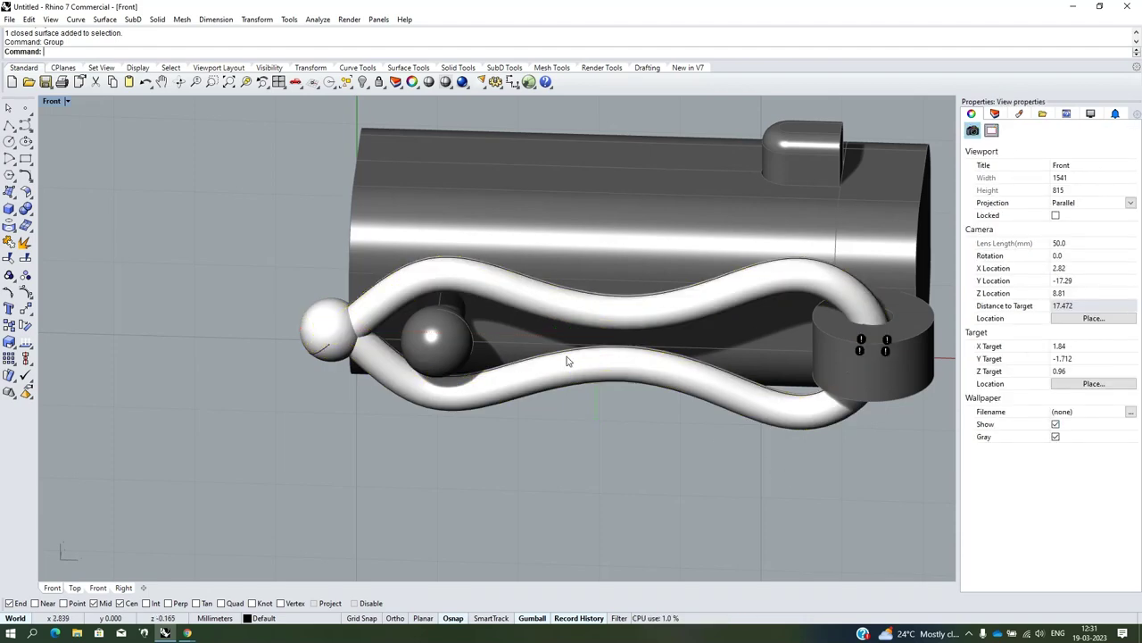
Select the grouped rod with its balls and view it from the top
{"action": "left_click", "coordinate": [681, 359]}
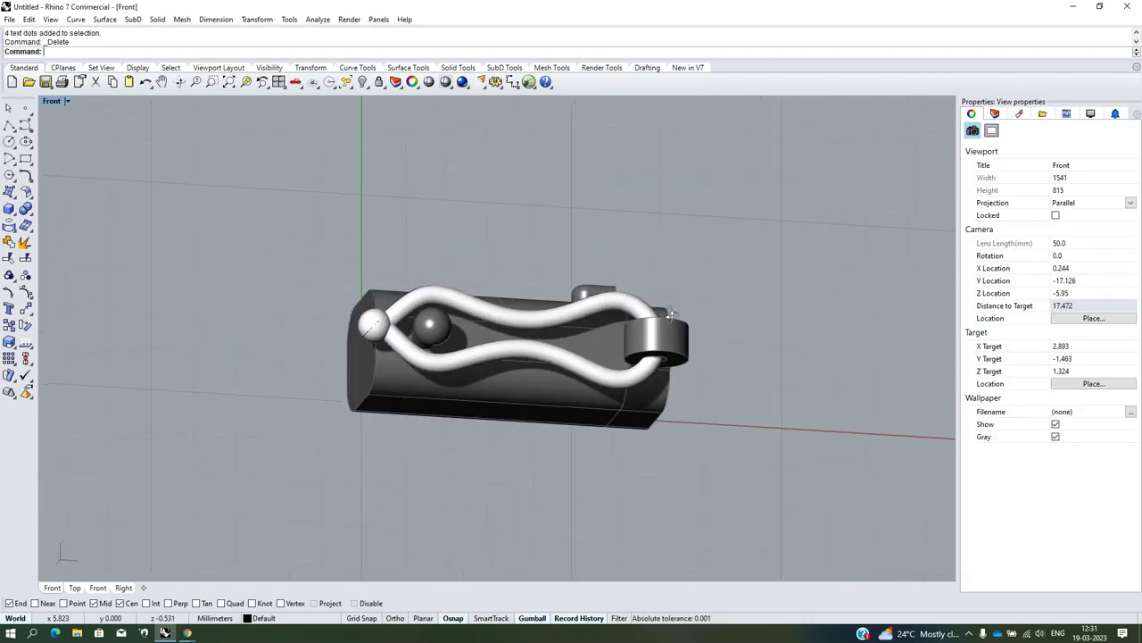
{"action": "left_click", "coordinate": [162, 280]}
{"action": "type", "text": "Undo"}
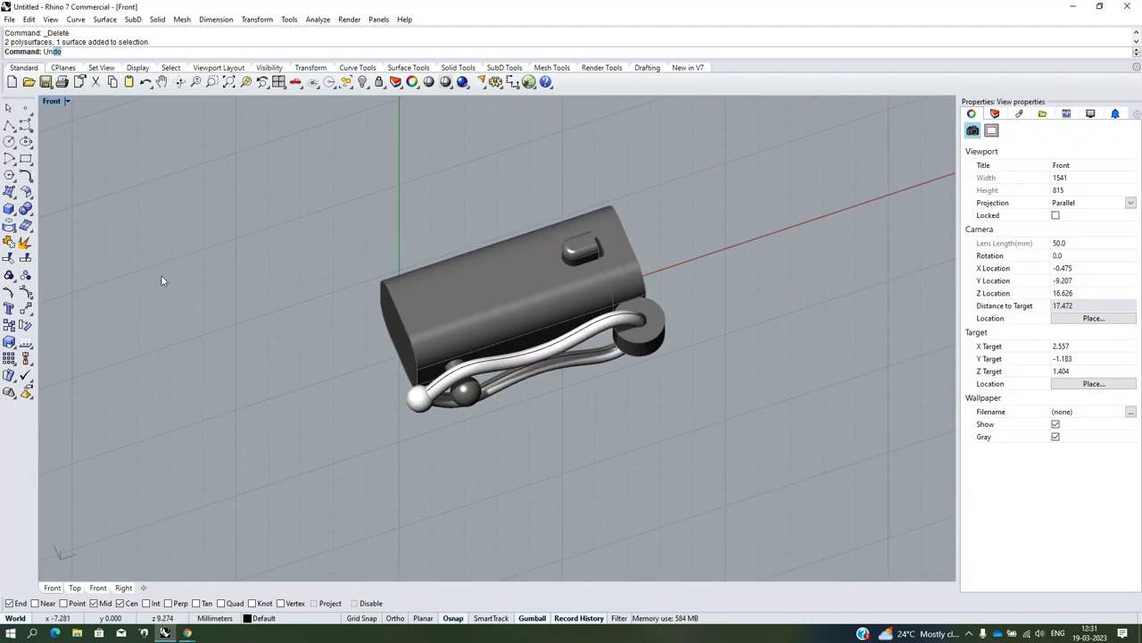
{"action": "key", "text": "Return"}
{"action": "scroll", "coordinate": [462, 361], "scroll_direction": "up", "scroll_amount": 3}
{"action": "left_click", "coordinate": [463, 362]}
{"action": "scroll", "coordinate": [745, 437], "scroll_direction": "down", "scroll_amount": 1}
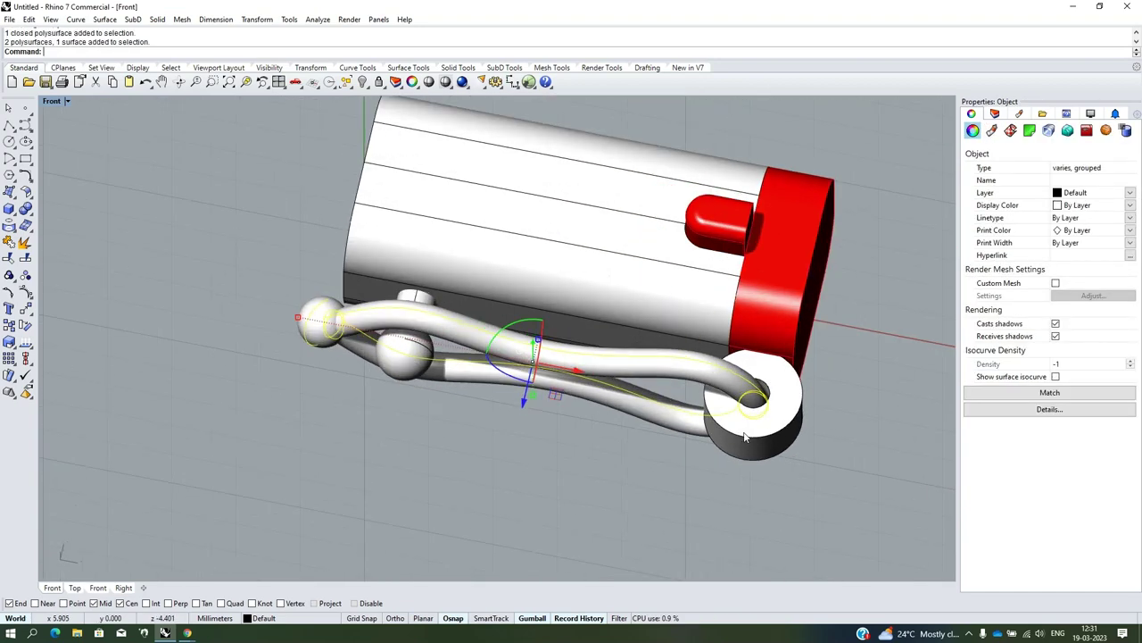
{"action": "key", "text": "ctrl+F1"}
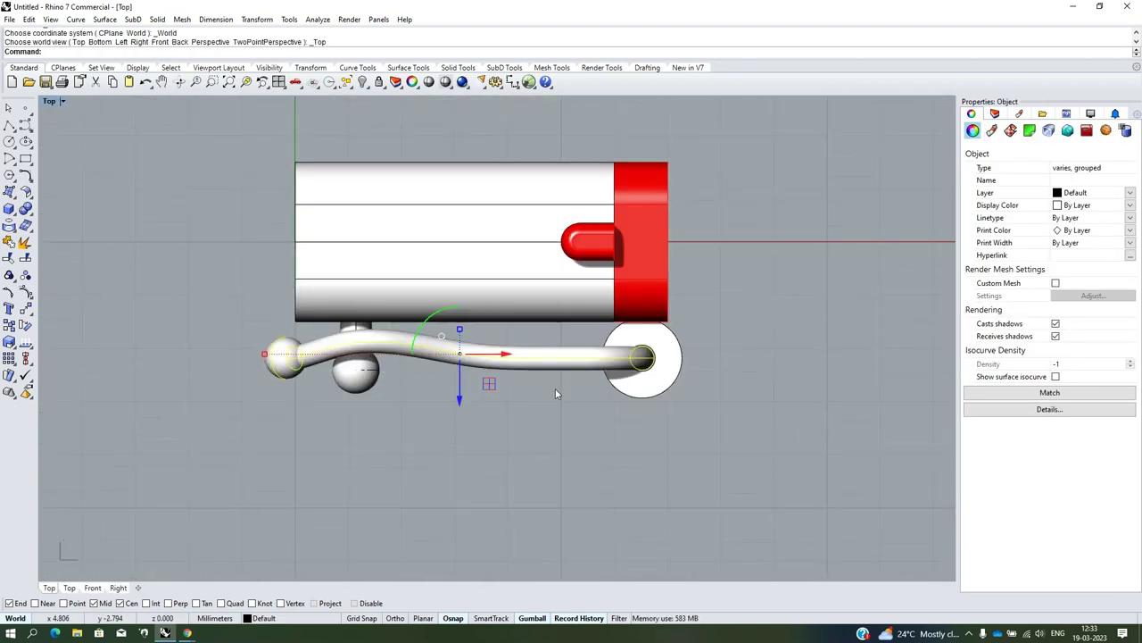
Cancel the pending rotation, leaving the rod horizontal, and clear the selection
{"action": "scroll", "coordinate": [388, 423], "scroll_direction": "down", "scroll_amount": 2}
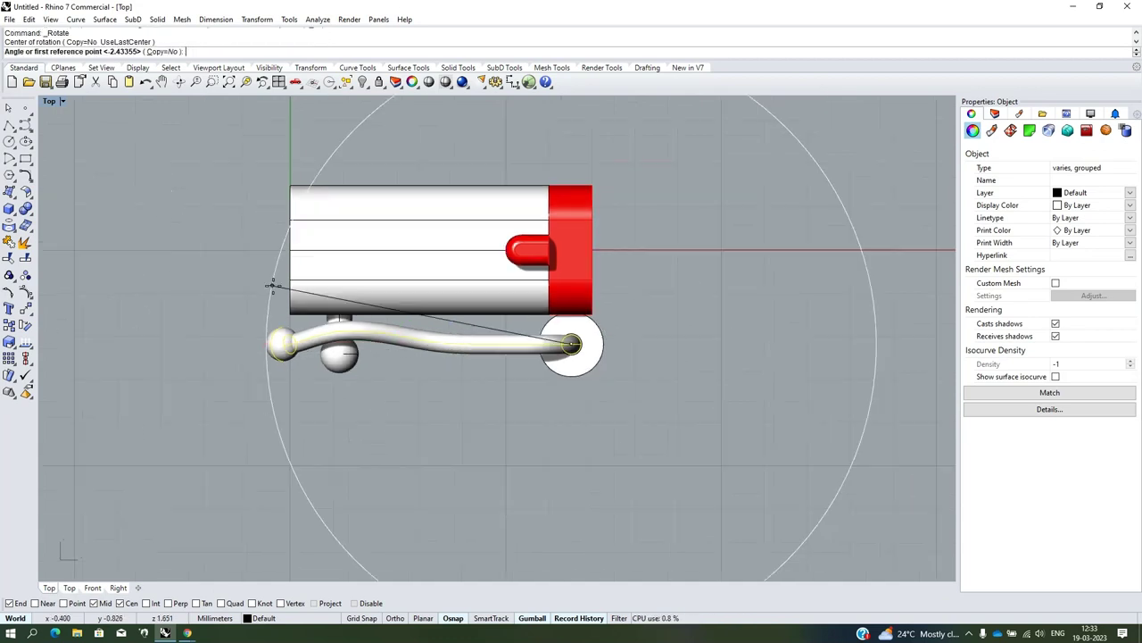
{"action": "left_click", "coordinate": [64, 326]}
{"action": "key", "text": "Escape"}
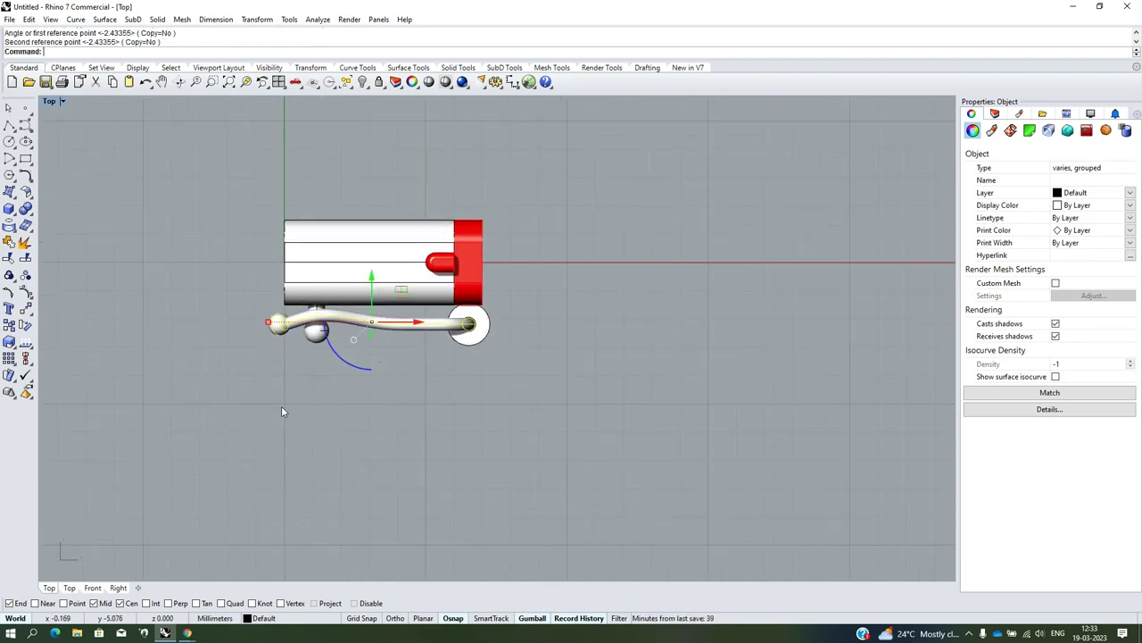
{"action": "key", "text": "Escape"}
{"action": "scroll", "coordinate": [500, 339], "scroll_direction": "up", "scroll_amount": 3}
Mirror a copy of the rod, balls and ring across the housing axis
{"action": "left_click_drag", "start_coordinate": [327, 342], "coordinate": [144, 415]}
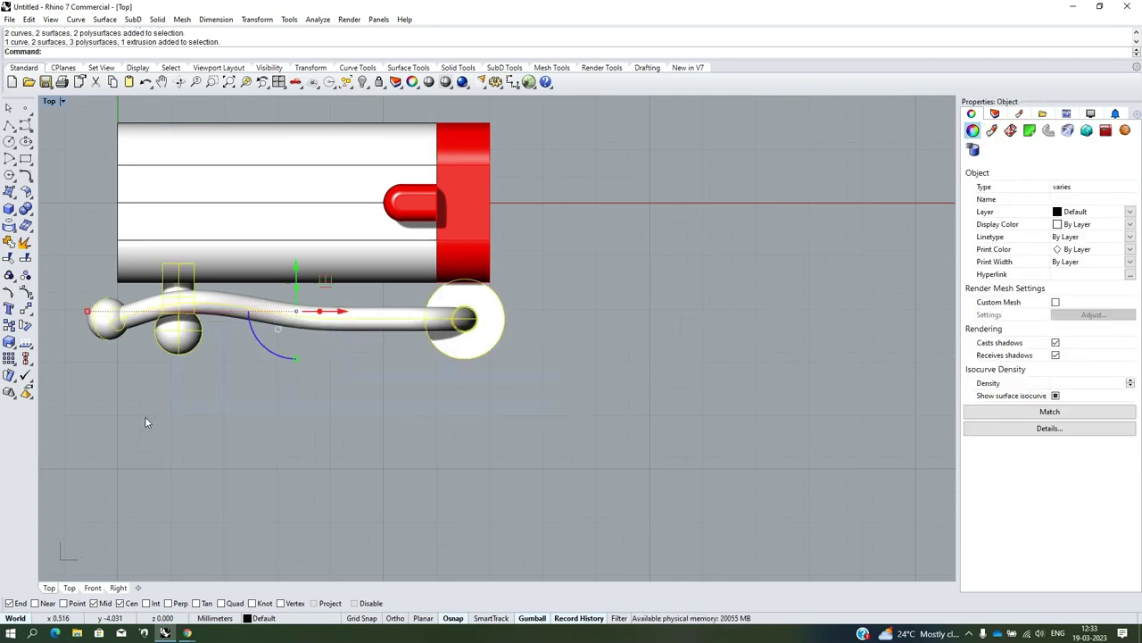
{"action": "scroll", "coordinate": [536, 361], "scroll_direction": "down", "scroll_amount": 2}
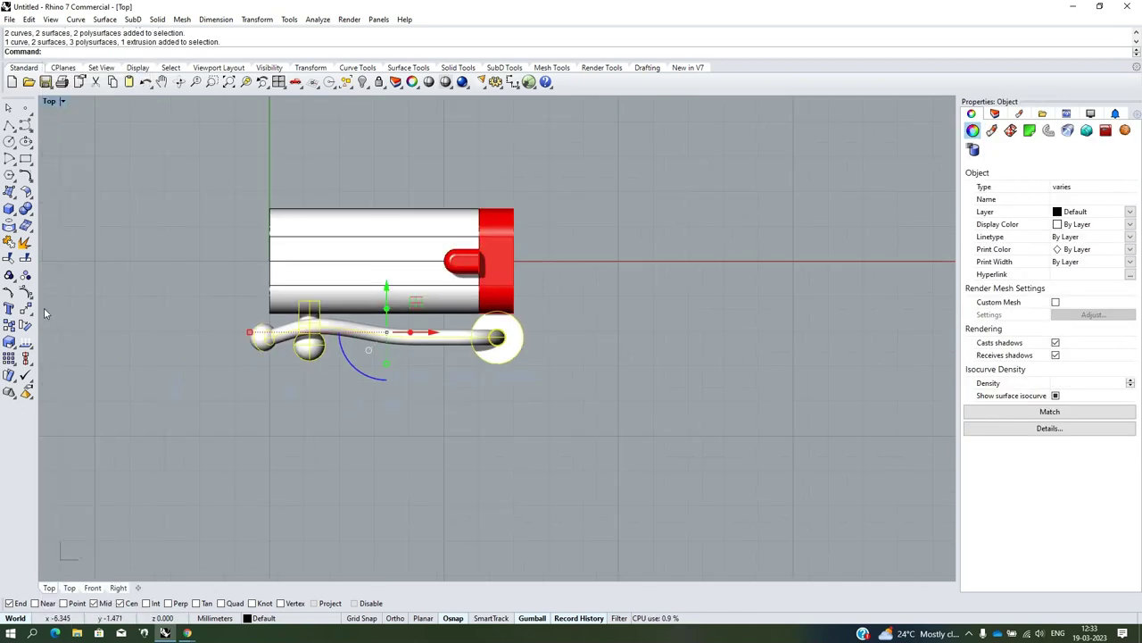
{"action": "key", "text": "Return"}
{"action": "left_click", "coordinate": [270, 261]}
{"action": "left_click", "coordinate": [661, 301], "text": "shift"}
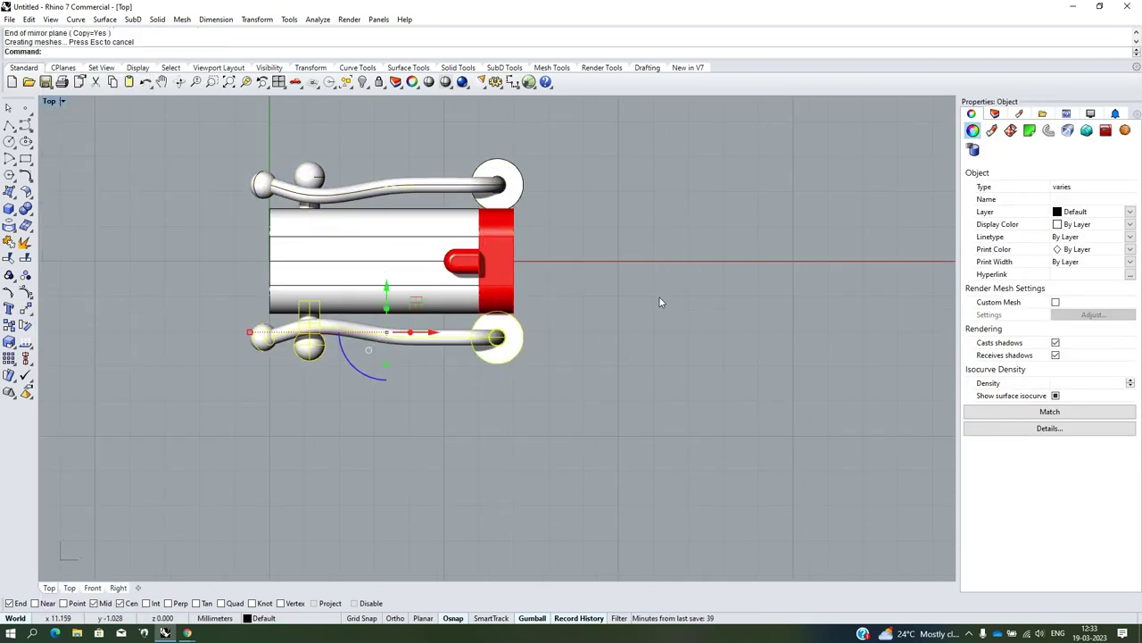
{"action": "mouse_move", "coordinate": [660, 302]}
{"action": "right_mouse_down", "text": "ctrl+shift"}
{"action": "mouse_move", "coordinate": [596, 321]}
{"action": "mouse_move", "coordinate": [1031, 404]}
{"action": "right_mouse_up", "text": "ctrl+shift"}
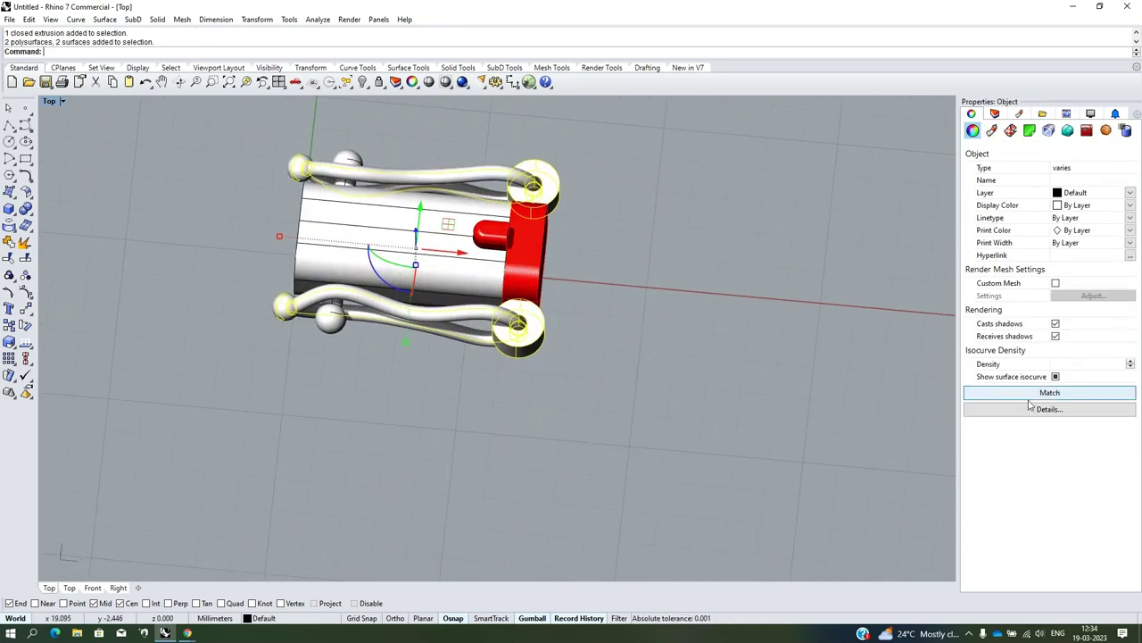
Match the selected parts' properties to the red part
{"action": "left_click", "coordinate": [1031, 397]}
{"action": "left_click", "coordinate": [531, 259]}
{"action": "right_click_drag", "start_coordinate": [542, 423], "coordinate": [434, 408], "text": "ctrl+shift"}
{"action": "scroll", "coordinate": [449, 234], "scroll_direction": "up", "scroll_amount": 3}
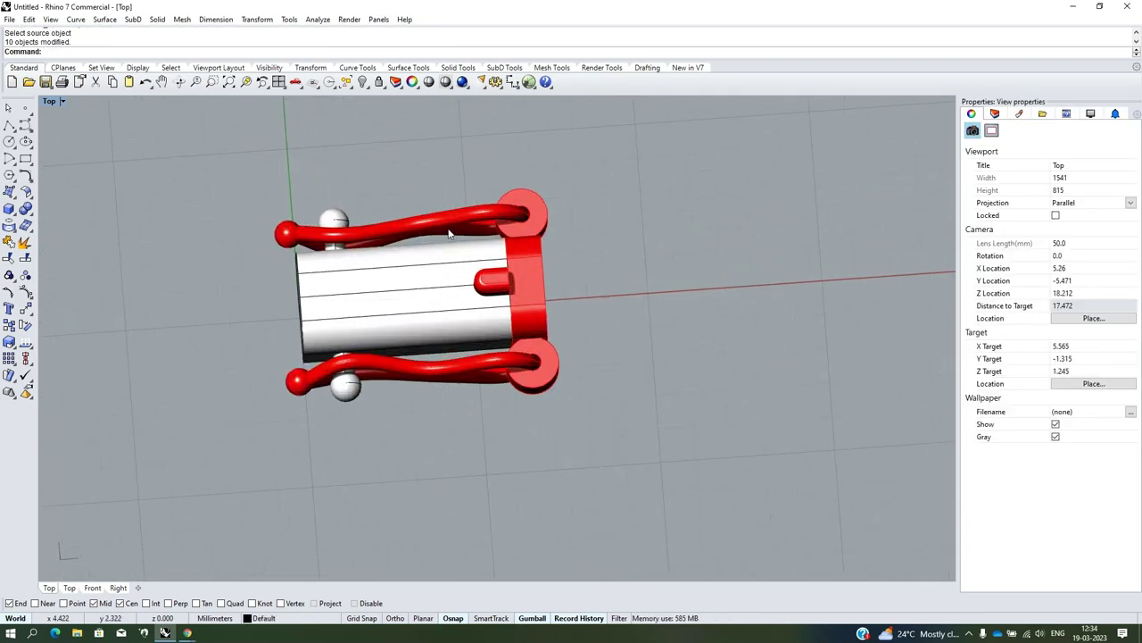
Rotate the lower spring arm outward around its end in the Top view
{"action": "left_click", "coordinate": [449, 234]}
{"action": "right_click_drag", "start_coordinate": [537, 219], "coordinate": [517, 354], "text": "ctrl+shift"}
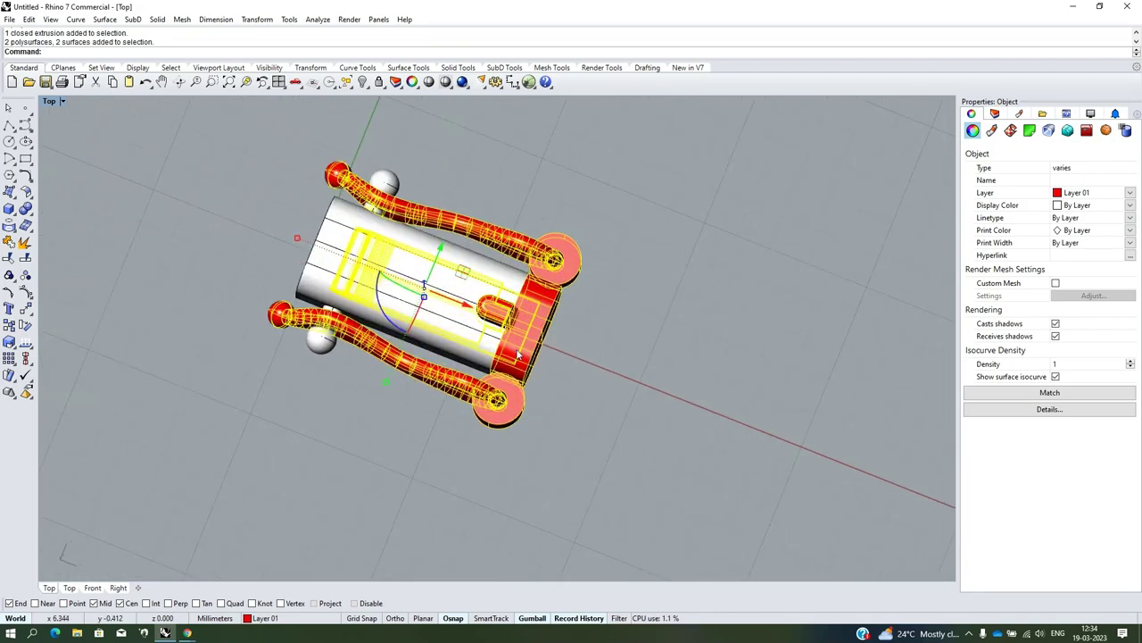
{"action": "left_click", "coordinate": [190, 372]}
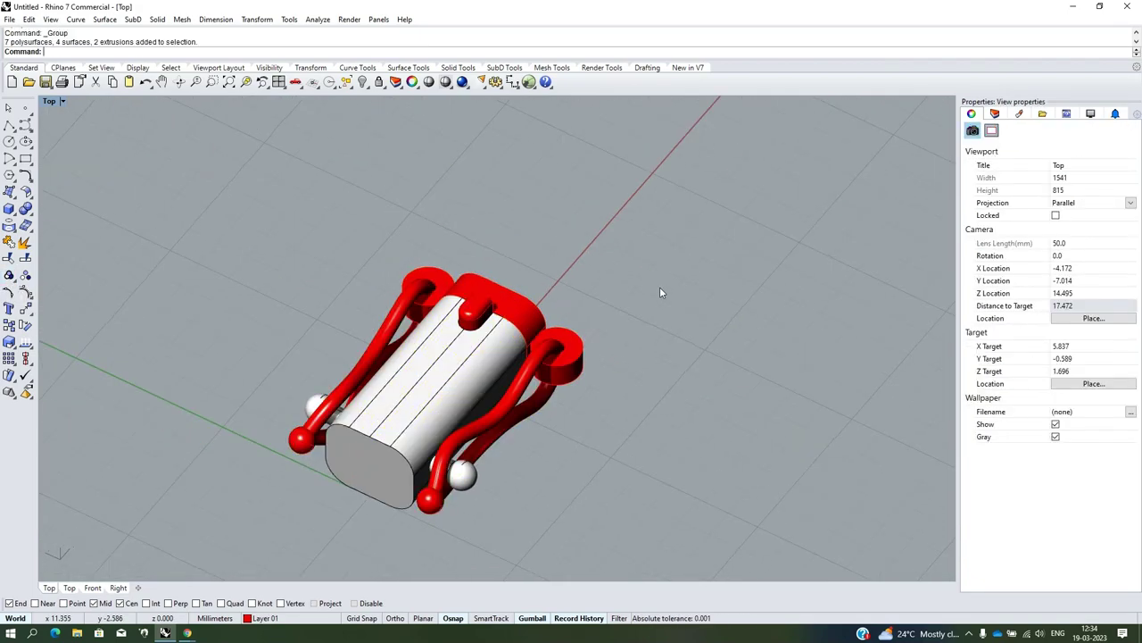
{"action": "right_click_drag", "start_coordinate": [661, 294], "coordinate": [553, 401], "text": "ctrl+shift"}
{"action": "key", "text": "ctrl+z"}
{"action": "key", "text": "ctrl+F1"}
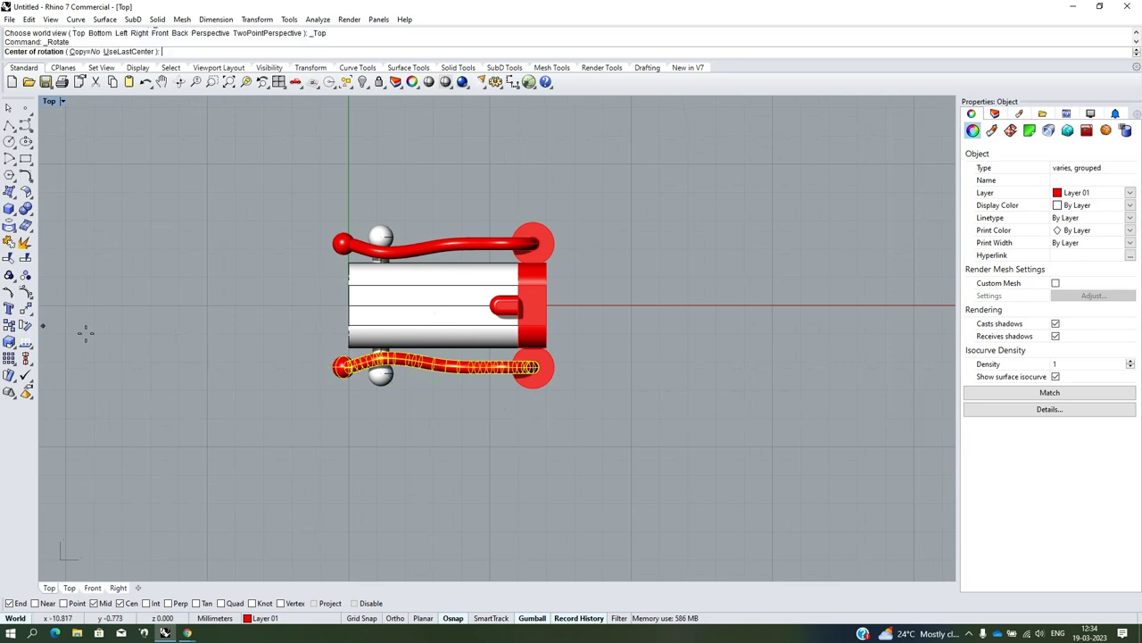
{"action": "scroll", "coordinate": [549, 362], "scroll_direction": "up", "scroll_amount": 4}
{"action": "left_click", "coordinate": [505, 388]}
{"action": "scroll", "coordinate": [504, 389], "scroll_direction": "down", "scroll_amount": 4}
{"action": "left_click", "coordinate": [199, 351]}
{"action": "scroll", "coordinate": [420, 455], "scroll_direction": "down", "scroll_amount": 2}
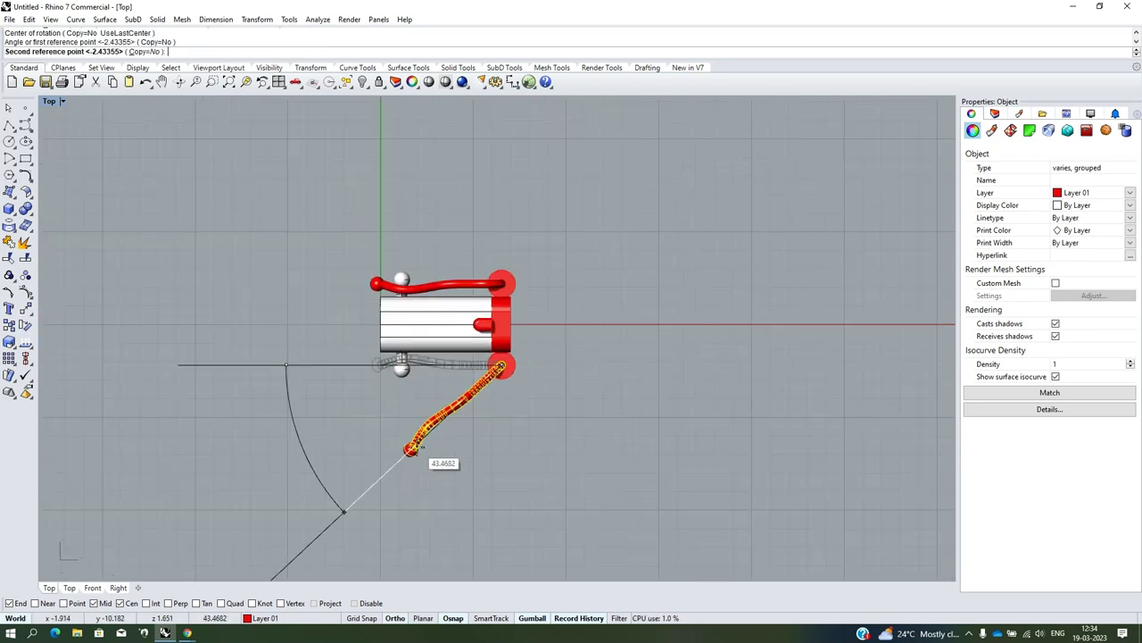
{"action": "left_click", "coordinate": [411, 449]}
Delete the two leftover curves, accepting the broken-history warnings
{"action": "key", "text": "Delete"}
{"action": "left_click", "coordinate": [589, 344]}
{"action": "scroll", "coordinate": [456, 373], "scroll_direction": "up", "scroll_amount": 3}
{"action": "key", "text": "Delete"}
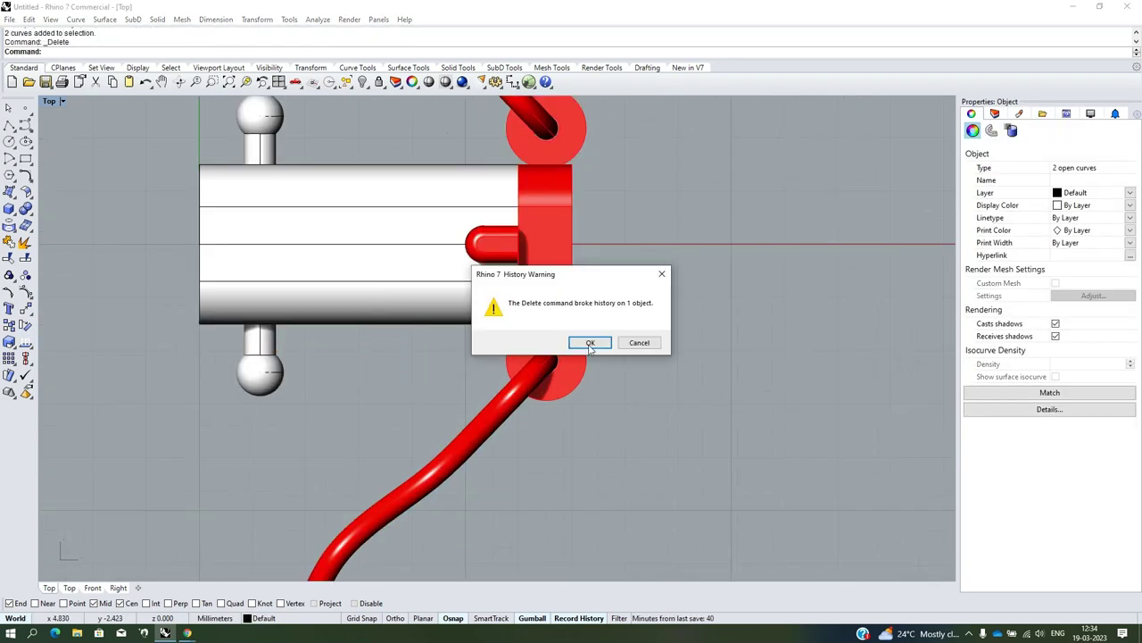
{"action": "left_click", "coordinate": [589, 344]}
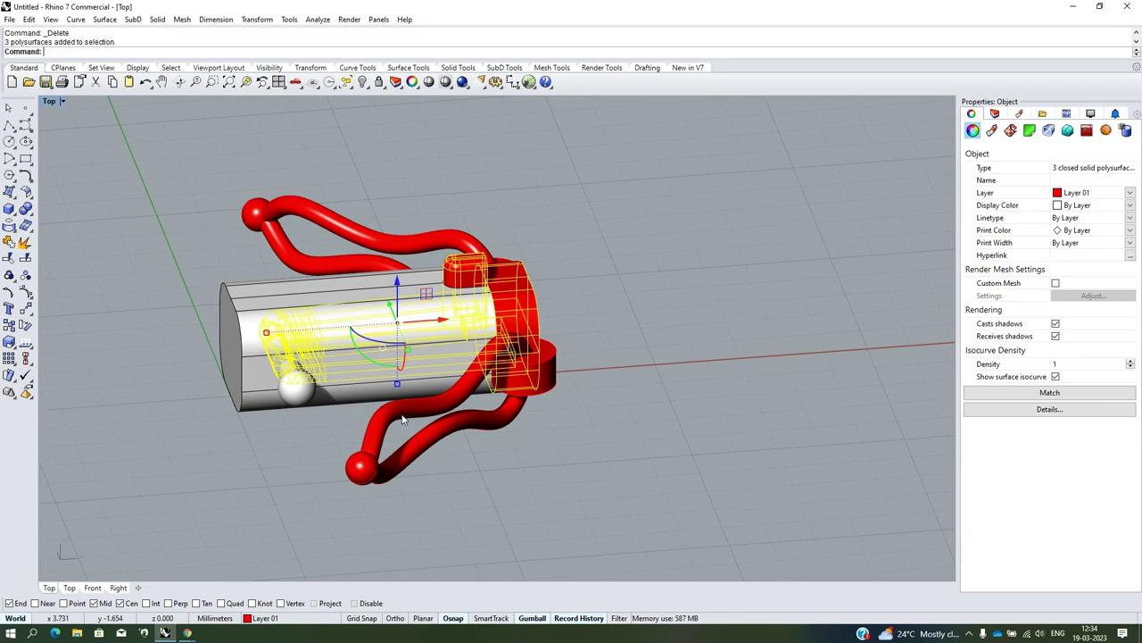
Group the red clip parts and move them about 10.5 mm from the housing
{"action": "right_click_drag", "start_coordinate": [402, 420], "coordinate": [407, 355]}
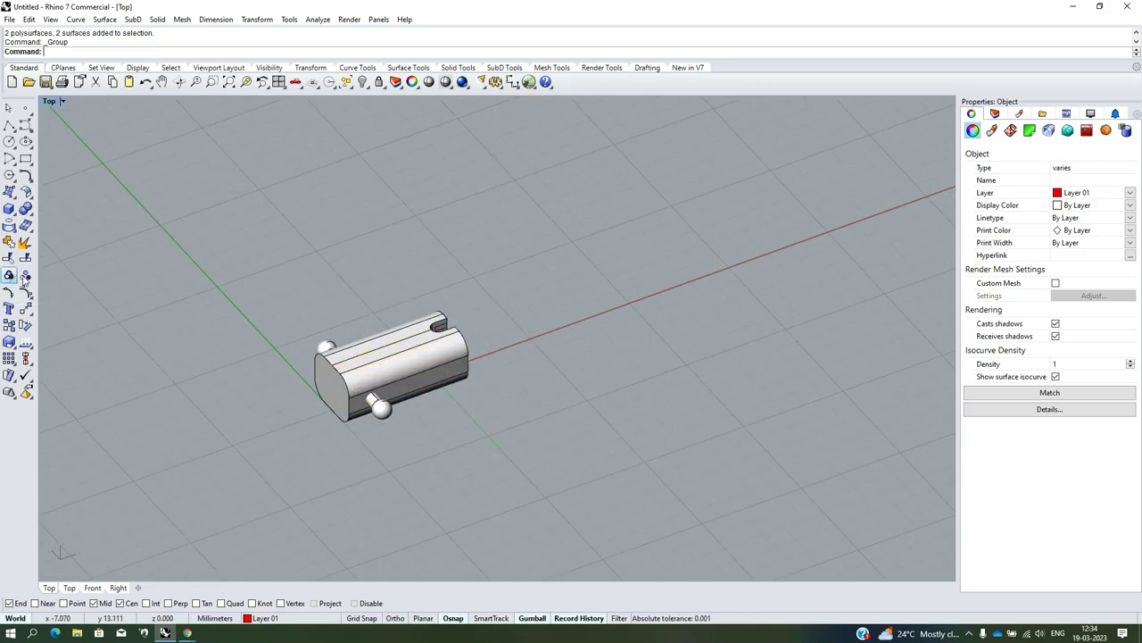
{"action": "key", "text": "ctrl+g"}
{"action": "right_click_drag", "start_coordinate": [406, 355], "coordinate": [489, 313]}
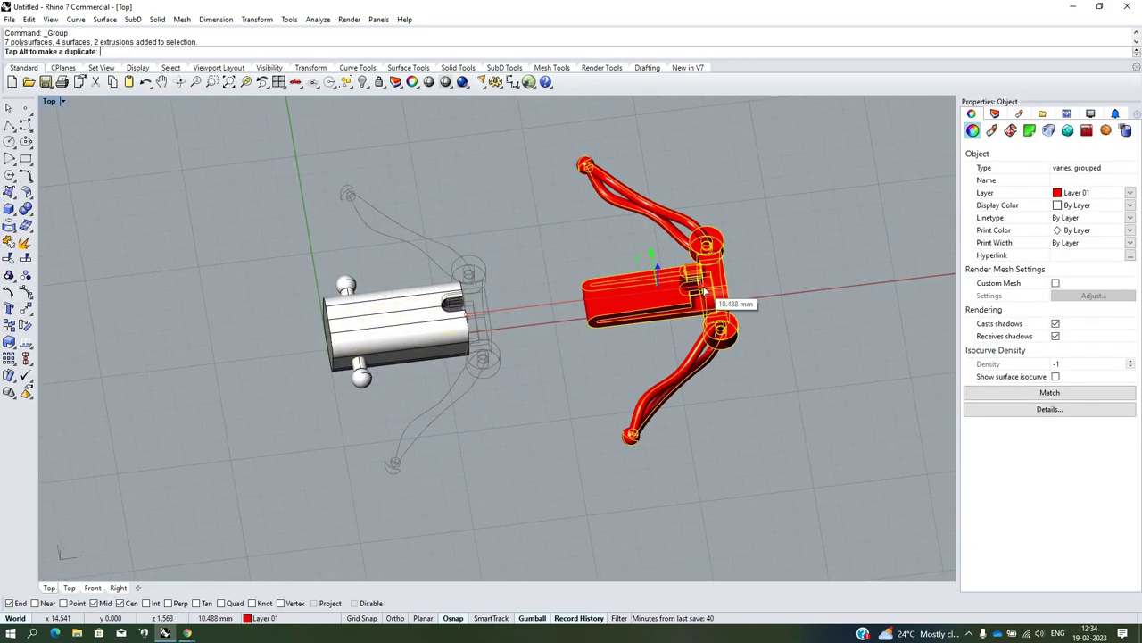